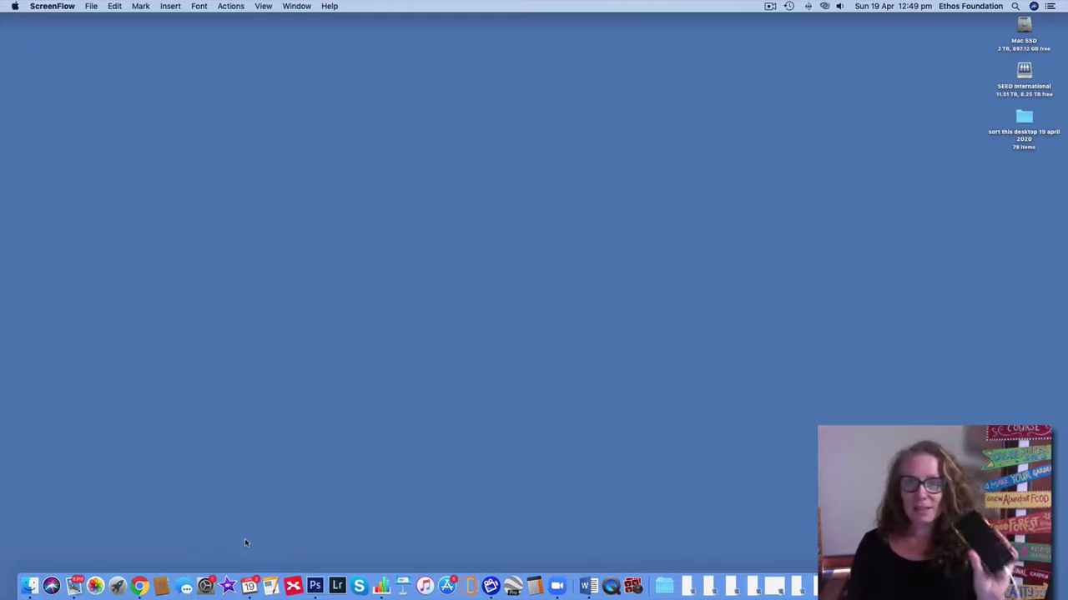
Step: Open iMovie and create a new movie project
click(233, 581)
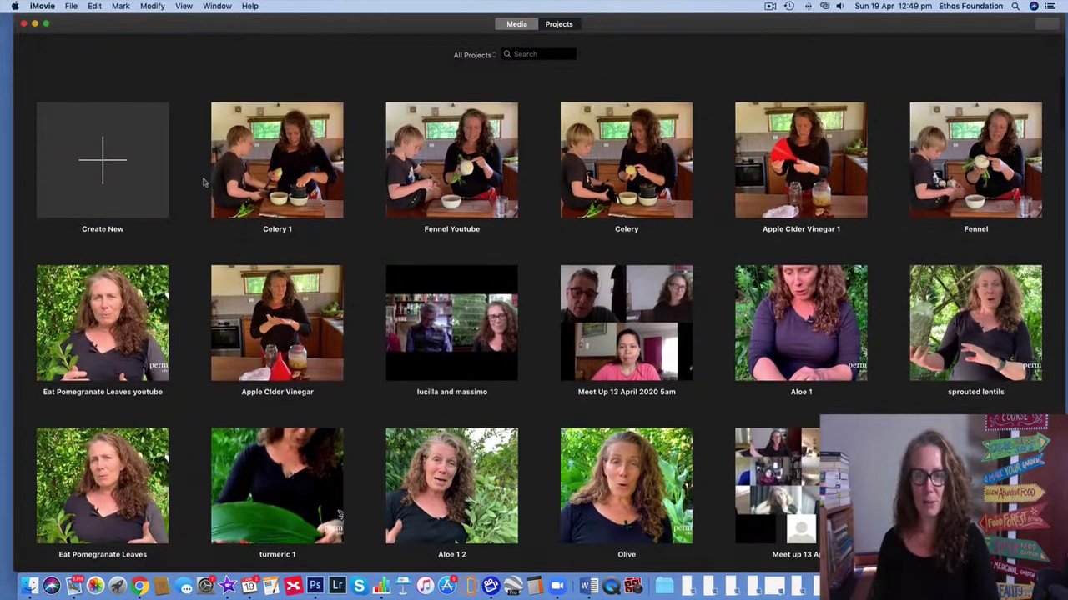
click(107, 164)
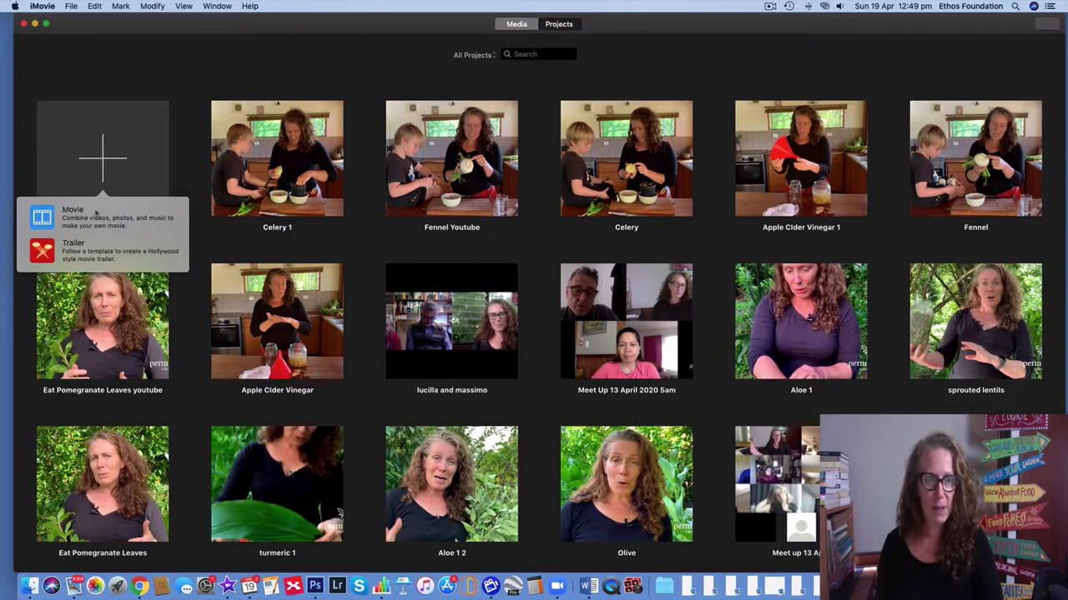
click(91, 220)
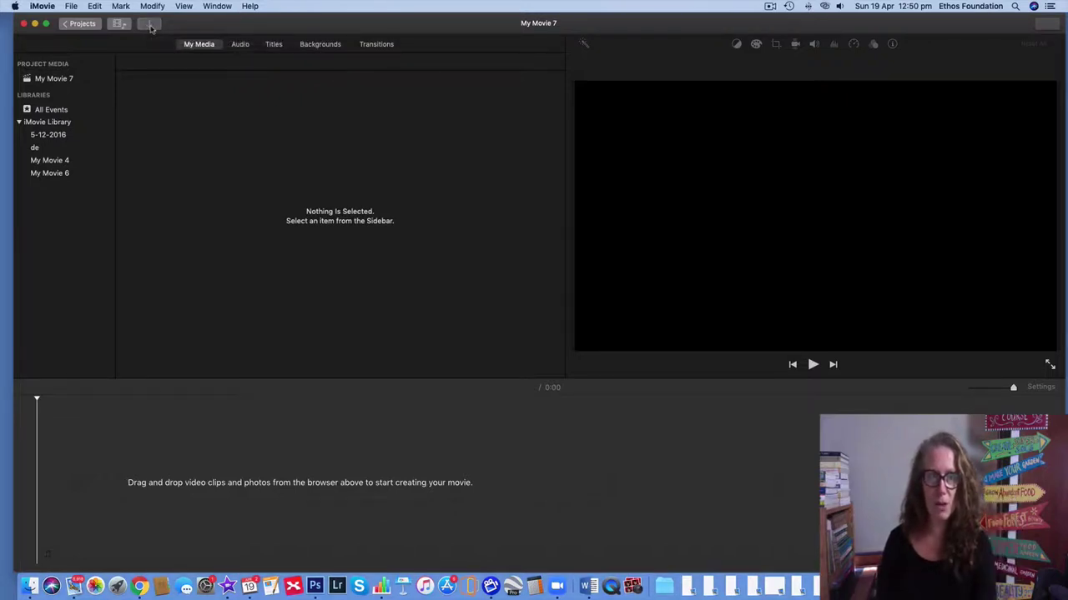
Step: Import the nine consecutive 13 Apr 2020 garden clips, from the 1.1m clip through the 12.4s clip, from the connected phone into the project media
click(149, 25)
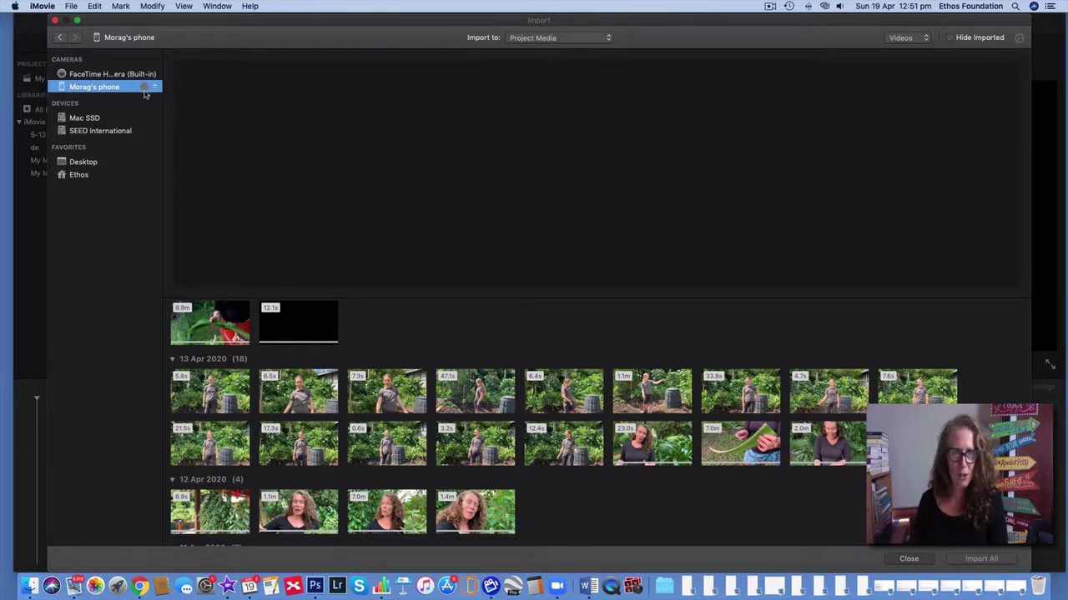
scroll(292, 360, up, 1)
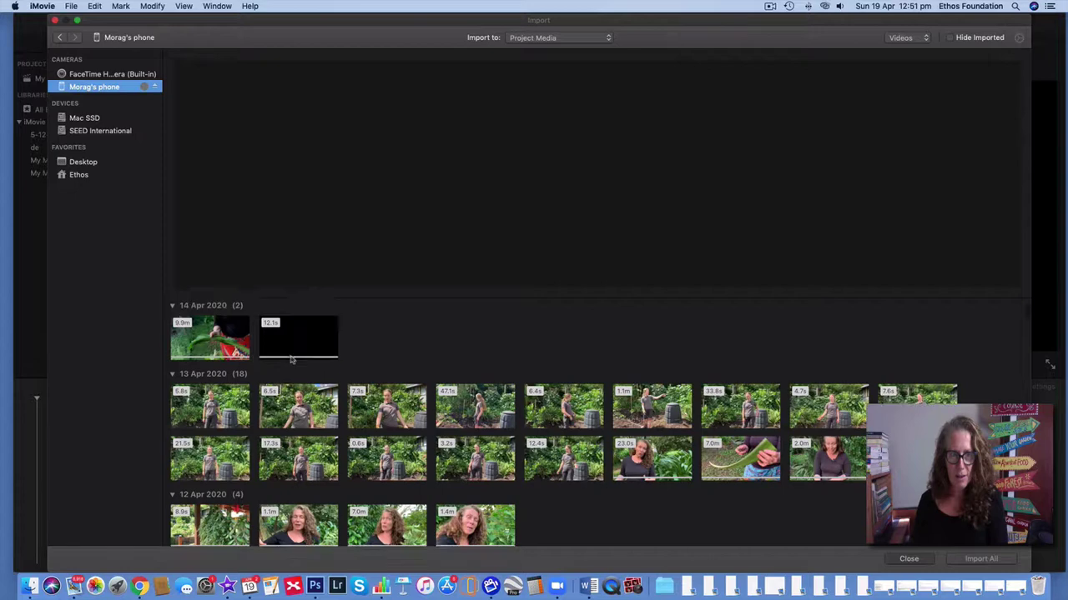
click(292, 360)
scroll(292, 360, down, 1)
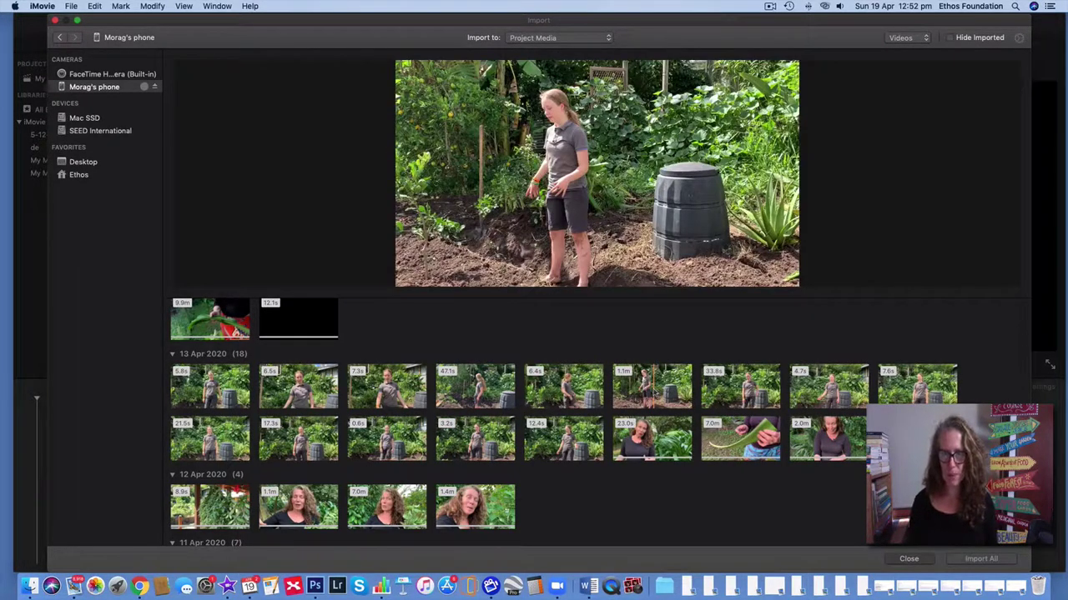
click(659, 386)
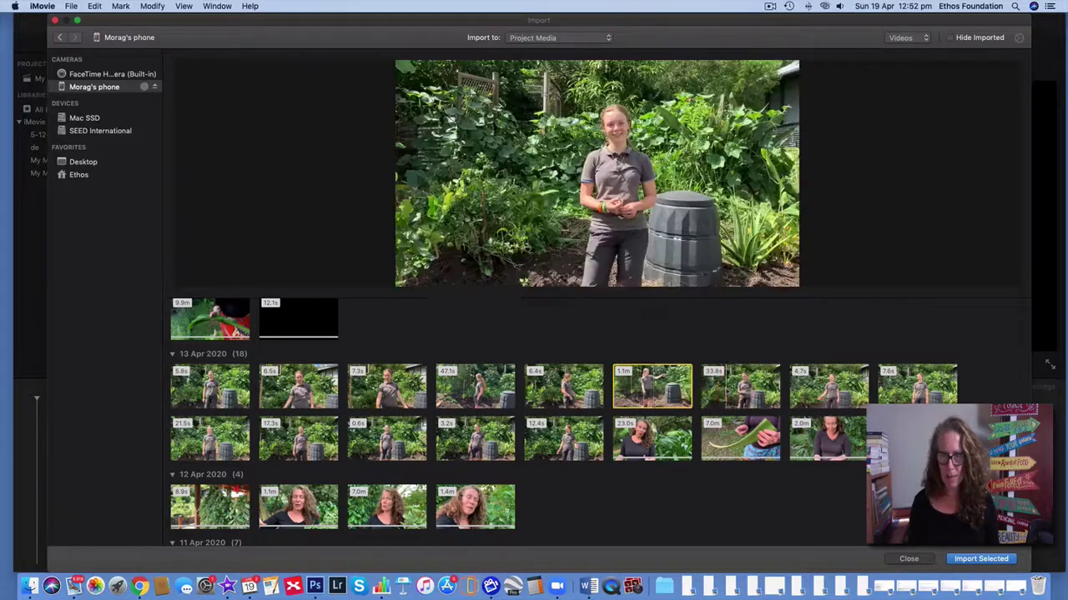
super+click(728, 392)
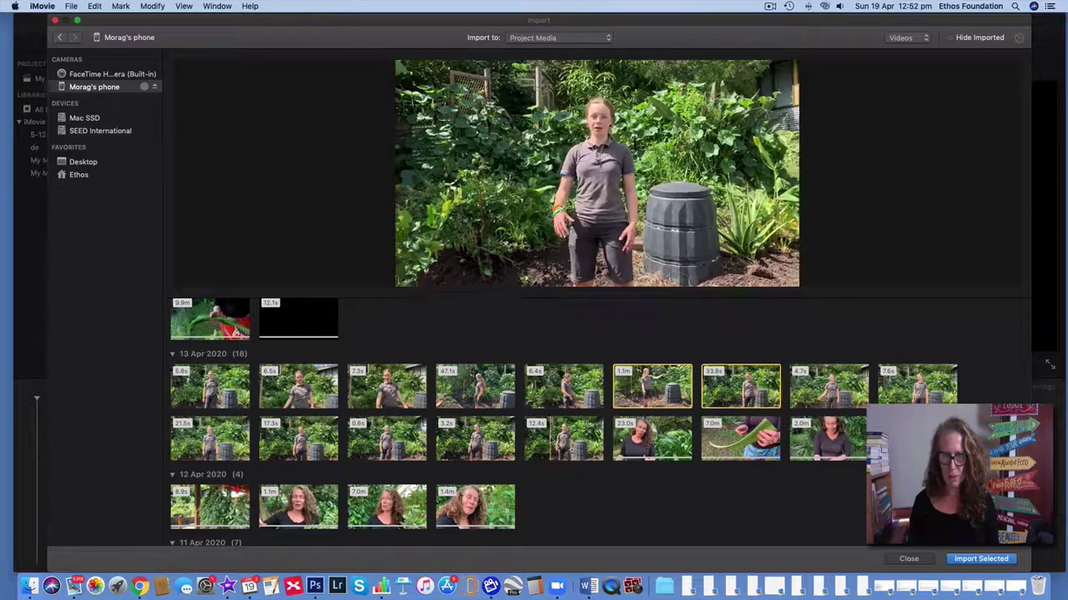
shift+click(550, 438)
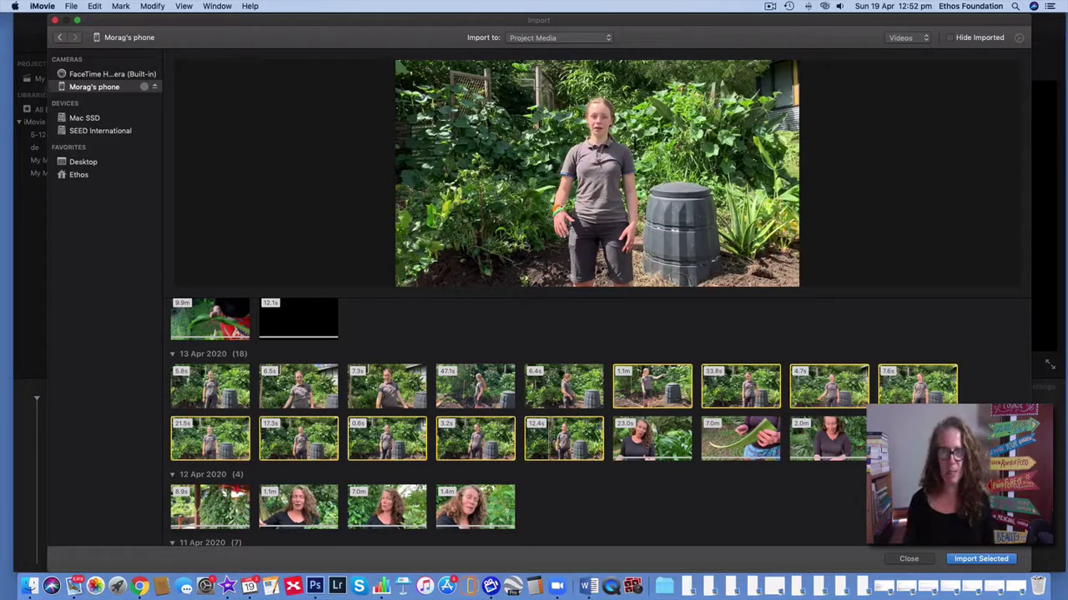
mouse_move(602, 271)
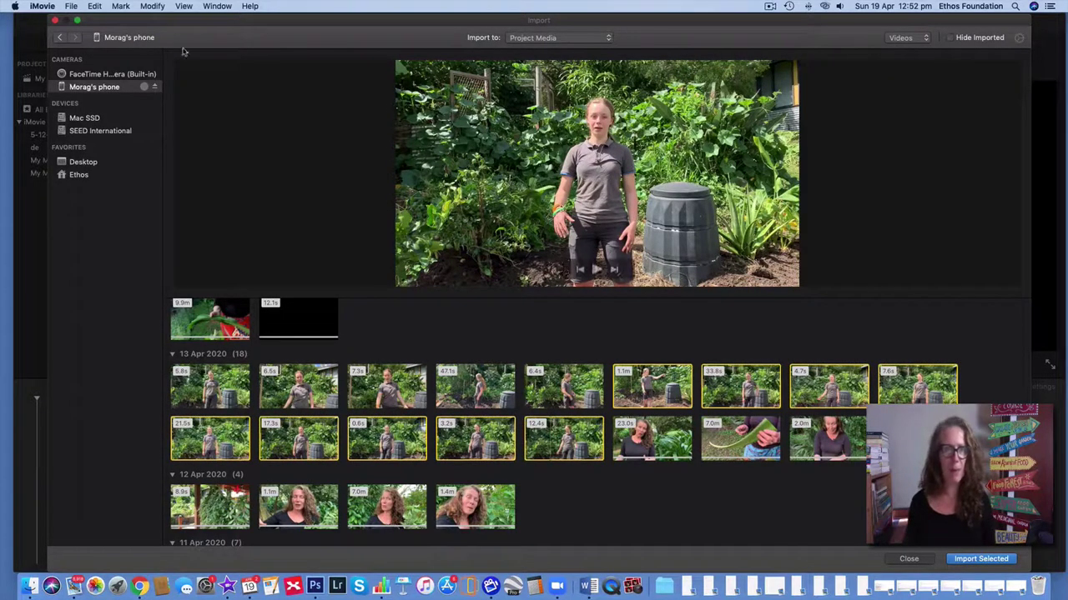
click(984, 560)
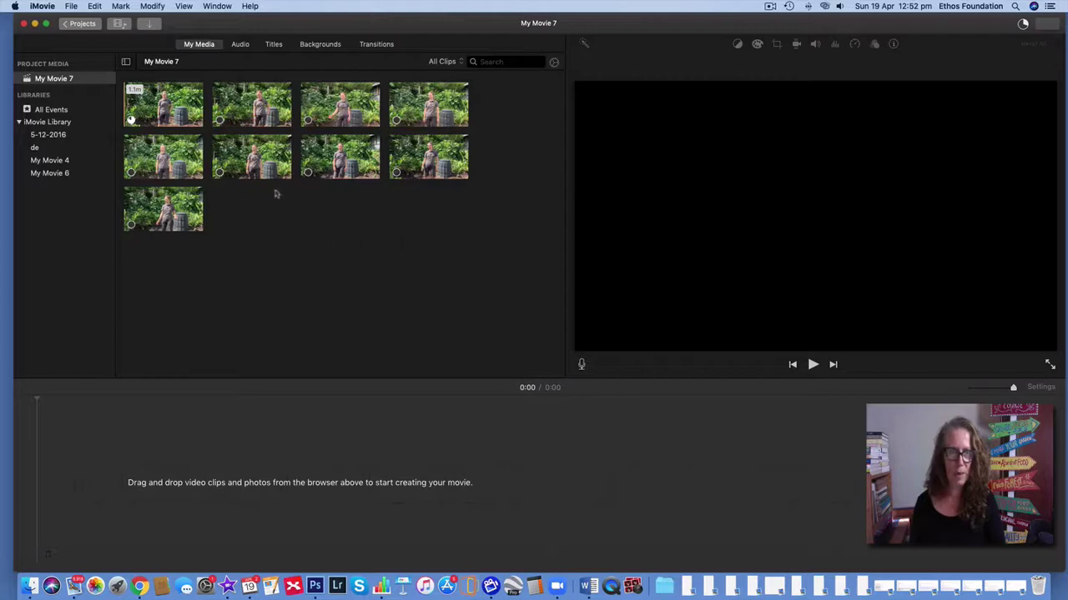
Step: Build the timeline from the full 1.1m, 33.8s and 12.4s clips, placed in that order
click(159, 109)
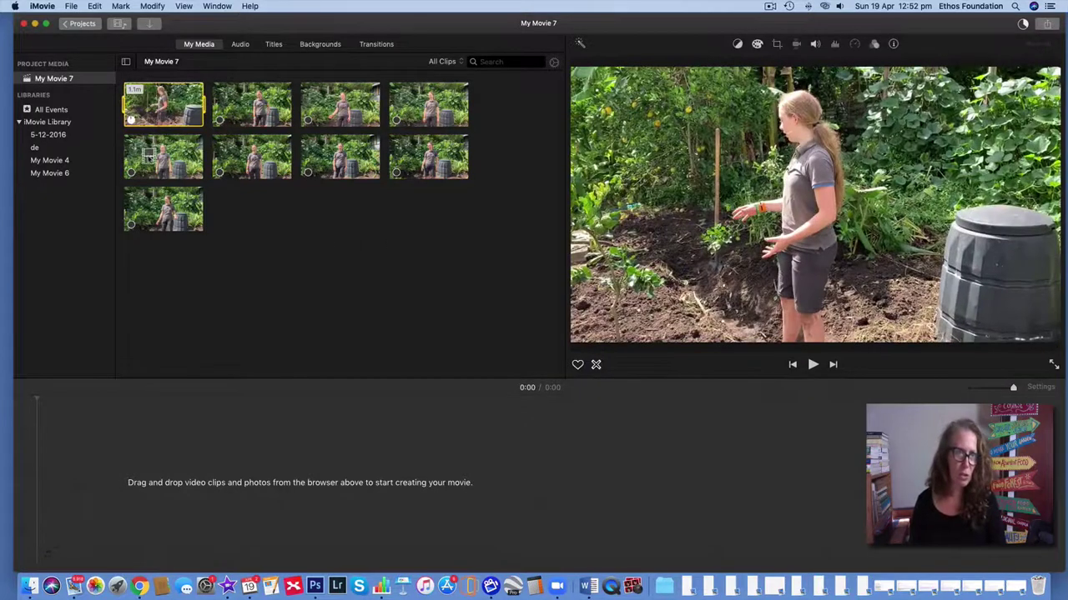
drag(147, 155, 65, 498)
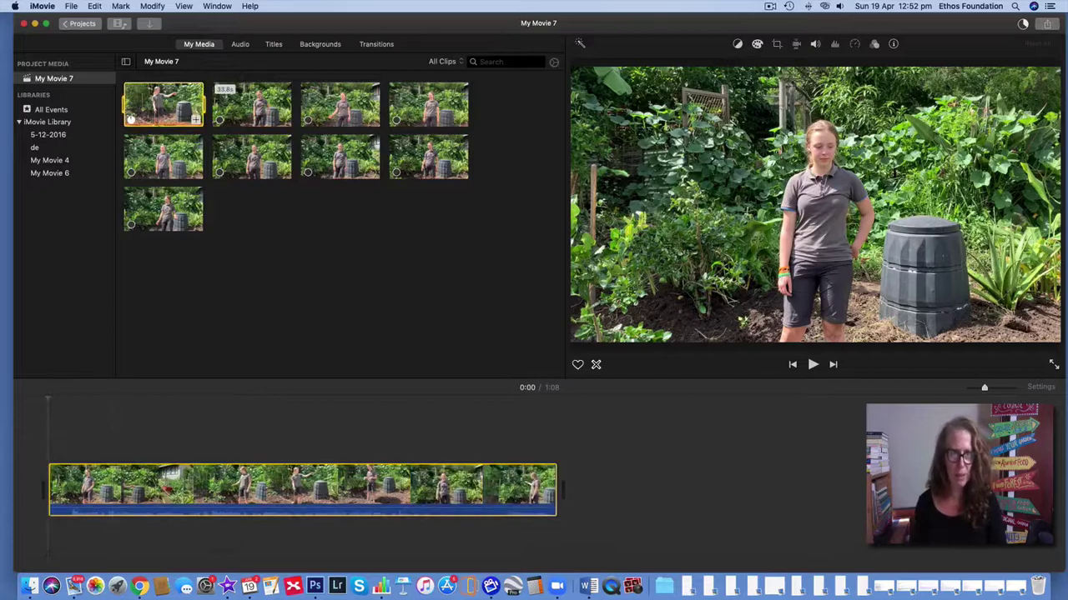
drag(252, 98, 574, 492)
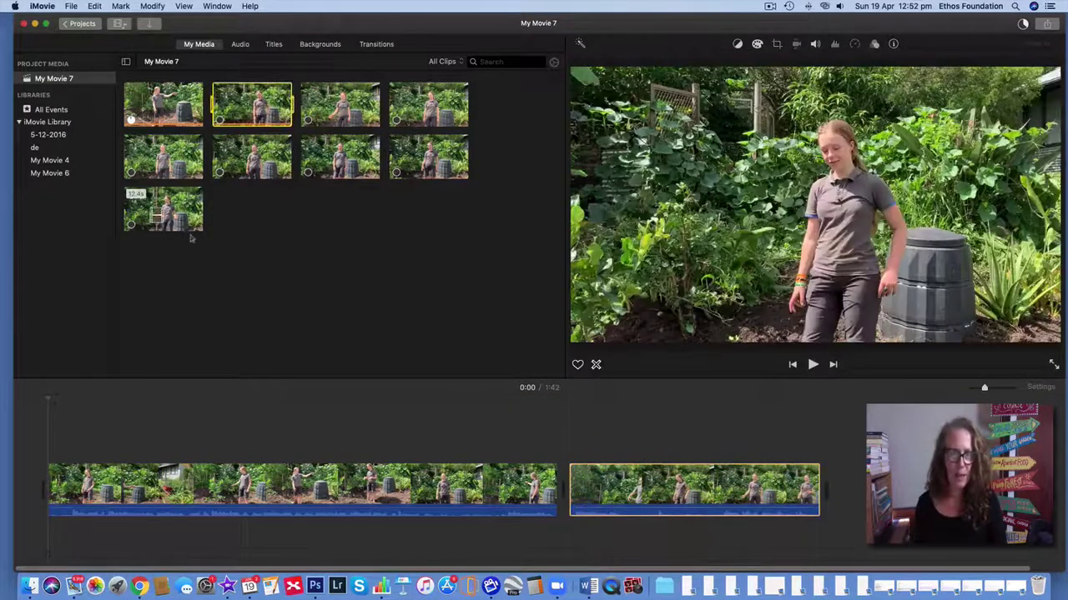
drag(188, 224, 836, 494)
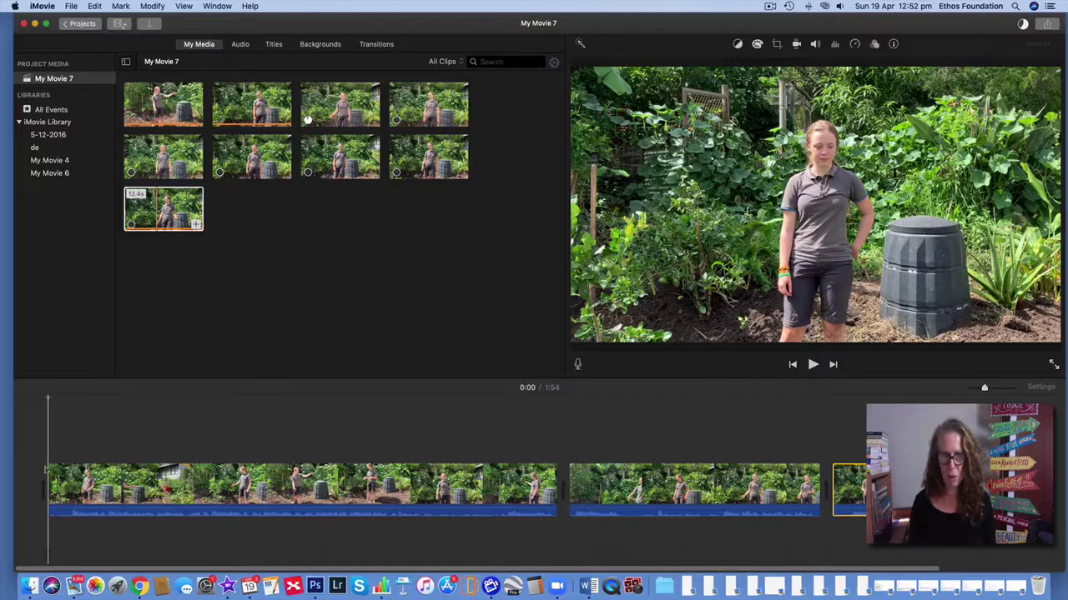
Step: Play the opening of the first timeline clip and trim about 2 seconds off its beginning
click(84, 484)
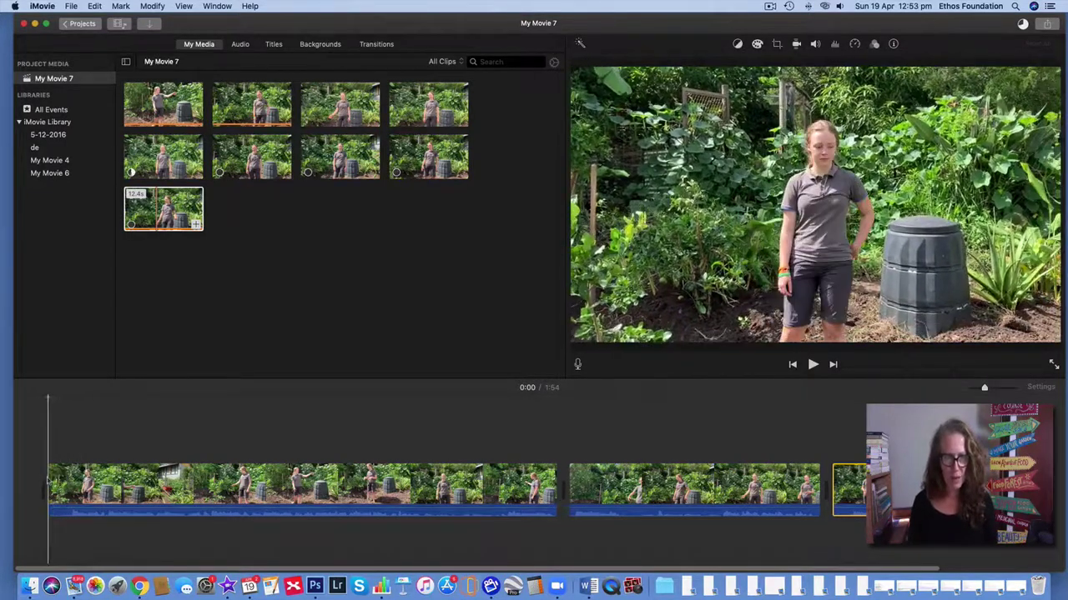
click(43, 492)
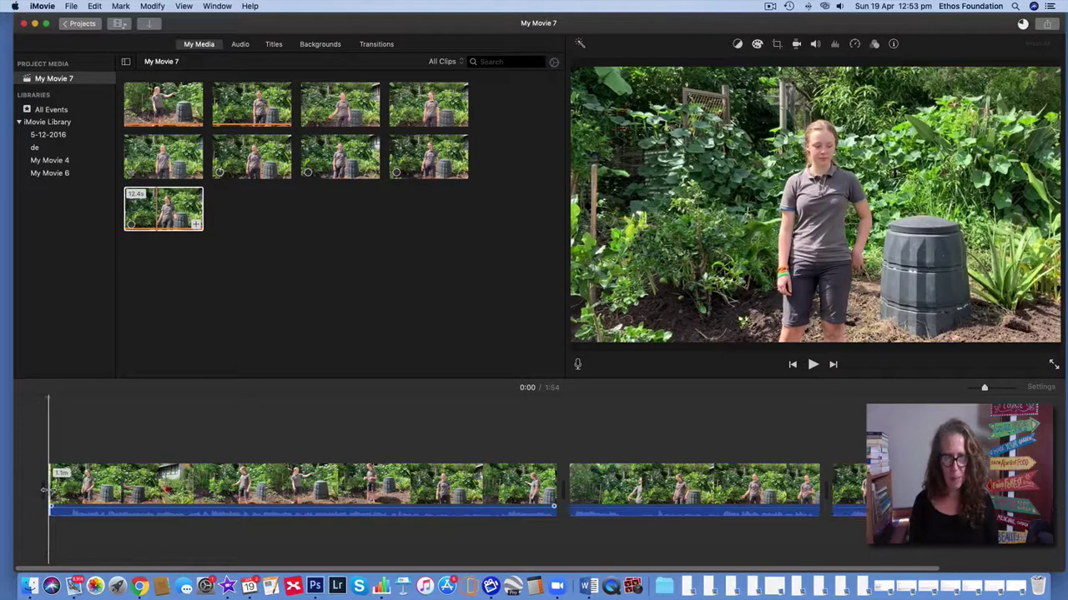
key(space)
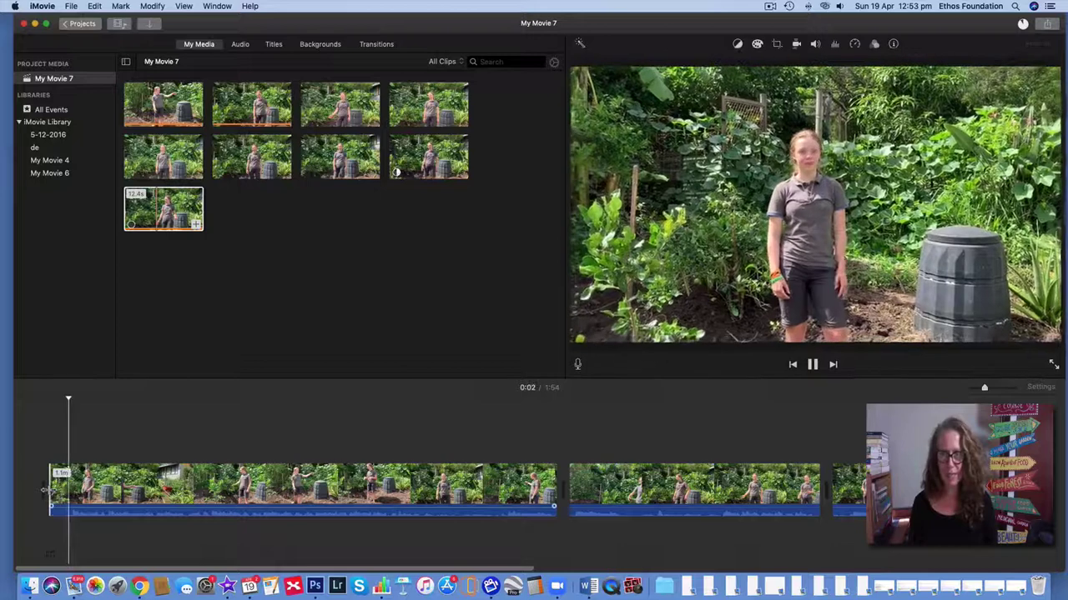
key(space)
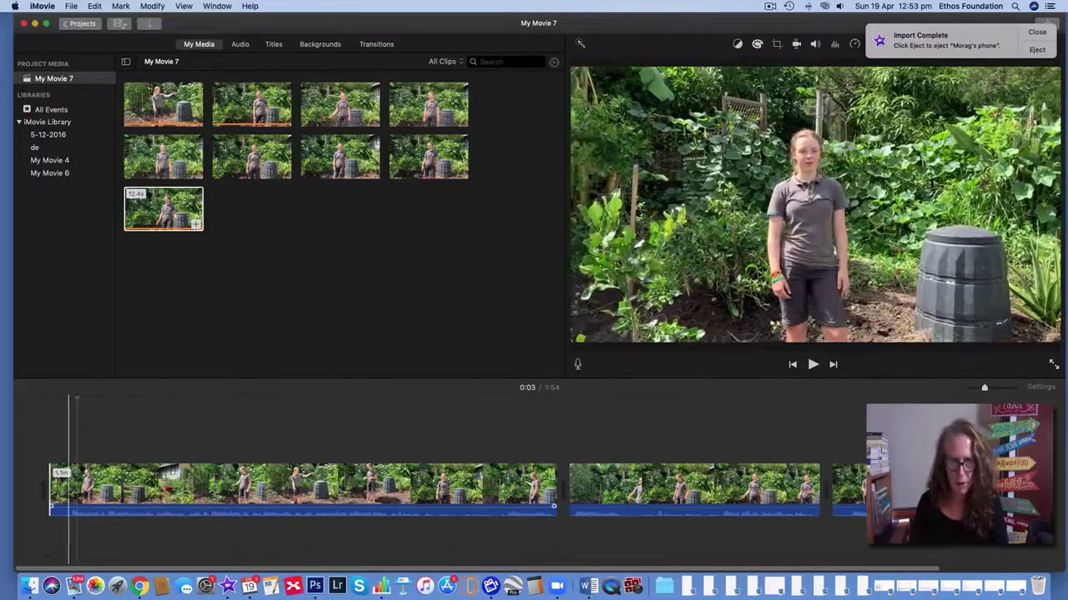
drag(46, 491, 70, 490)
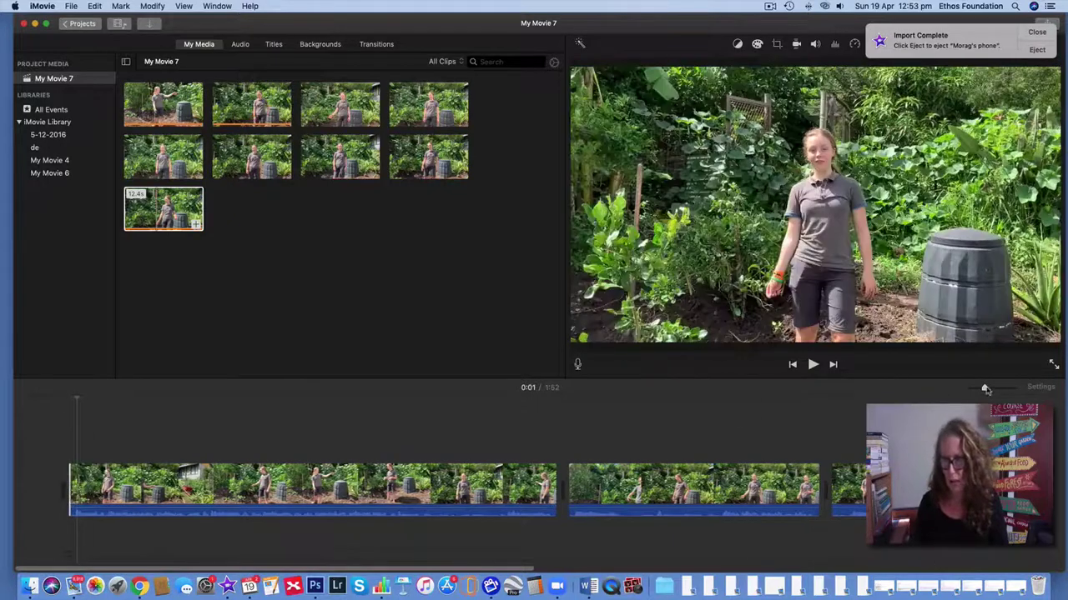
Step: Trim about 1 more second off the start of the first timeline clip and play back the new opening
drag(985, 388, 1012, 388)
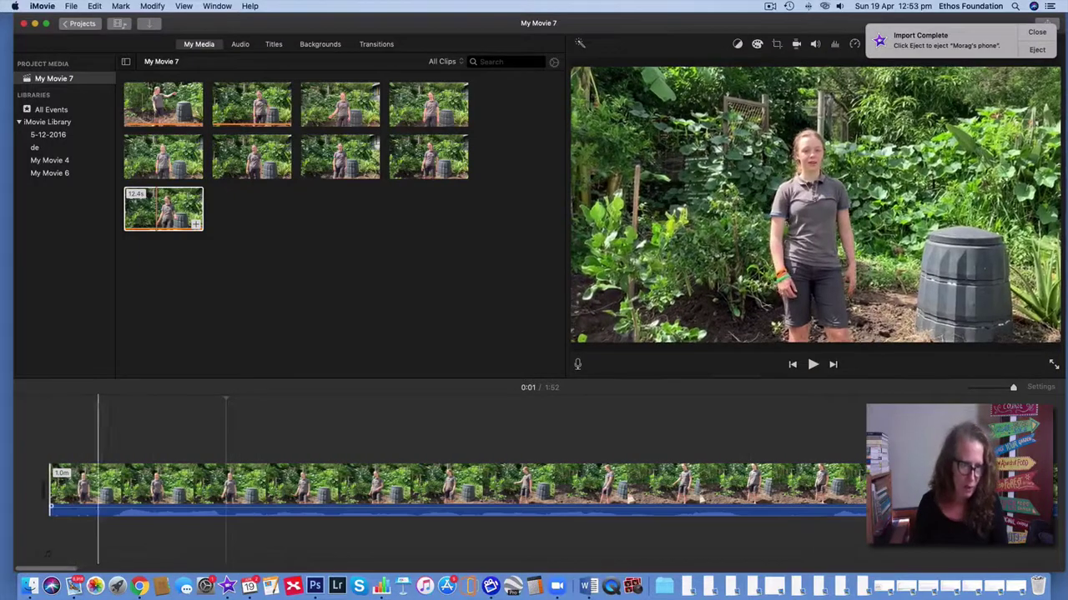
click(98, 492)
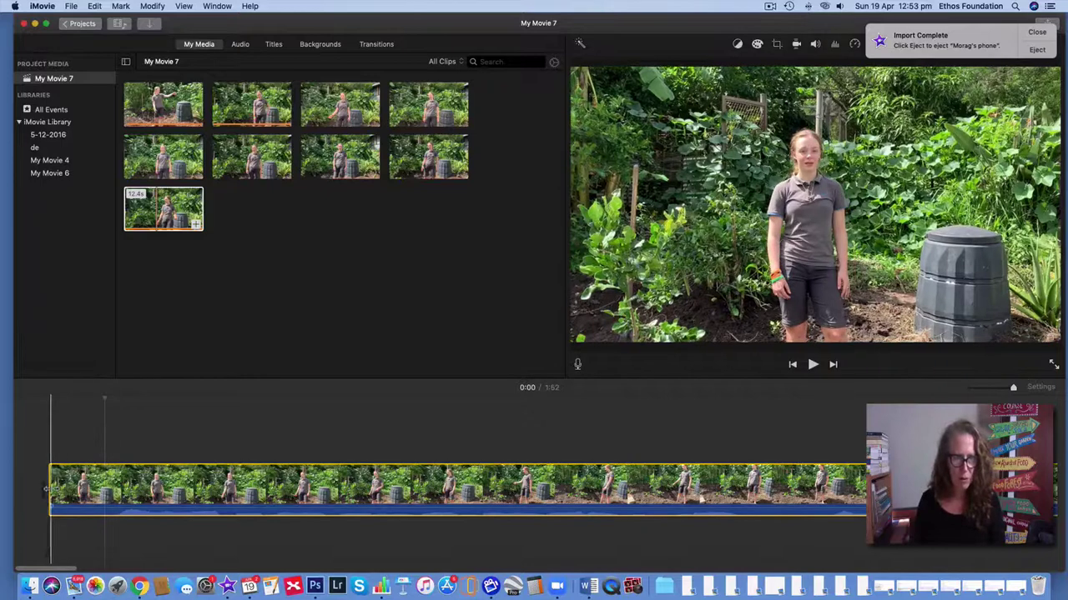
click(48, 488)
drag(48, 488, 101, 490)
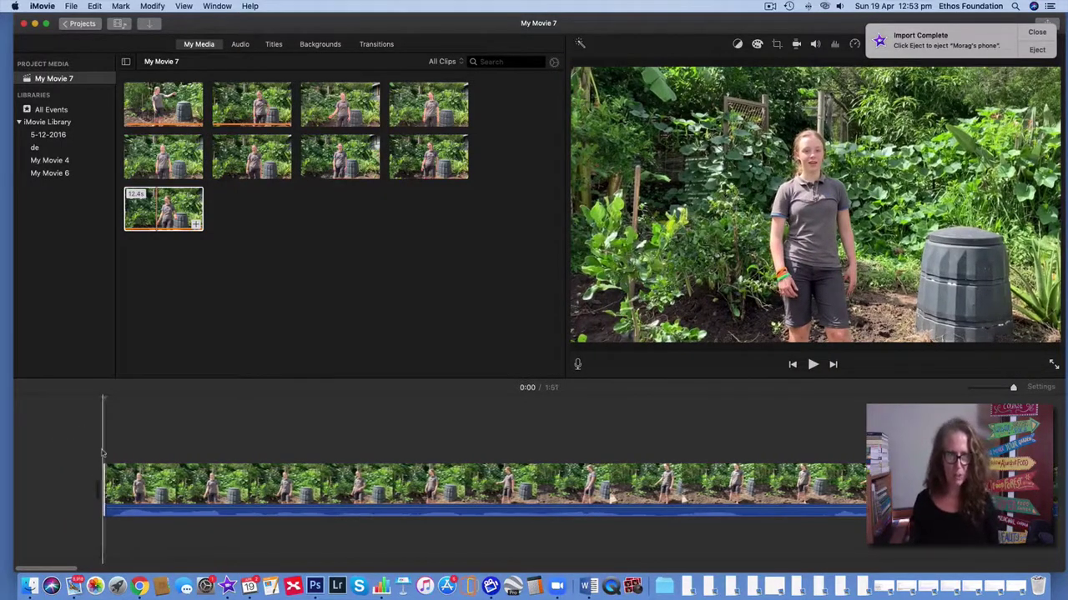
key(space)
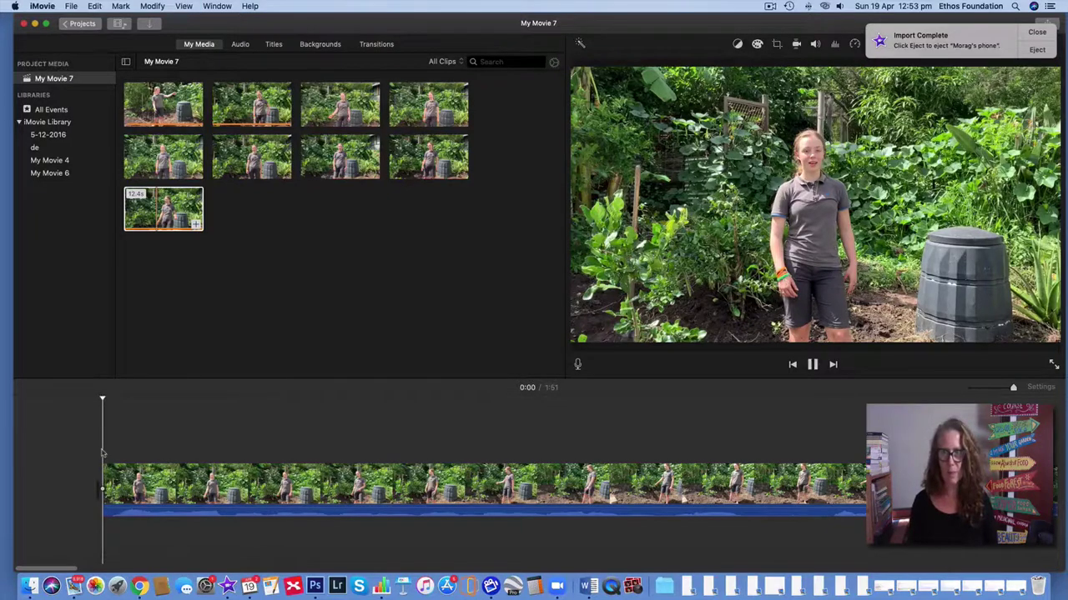
key(space)
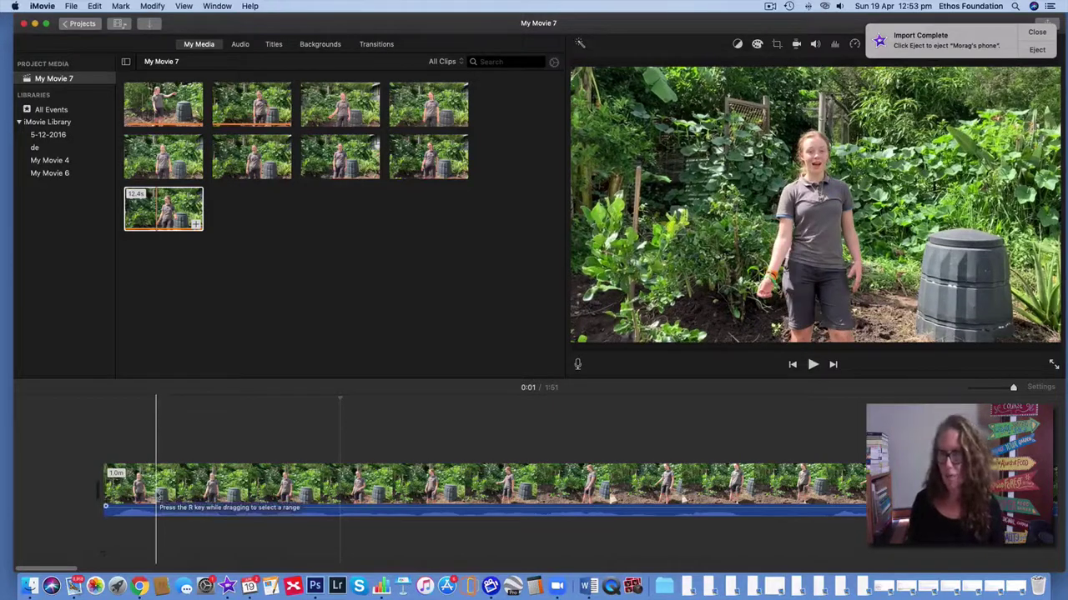
Step: Select all three timeline clips and open the list of equalizer presets in their noise reduction and equalizer settings
click(156, 488)
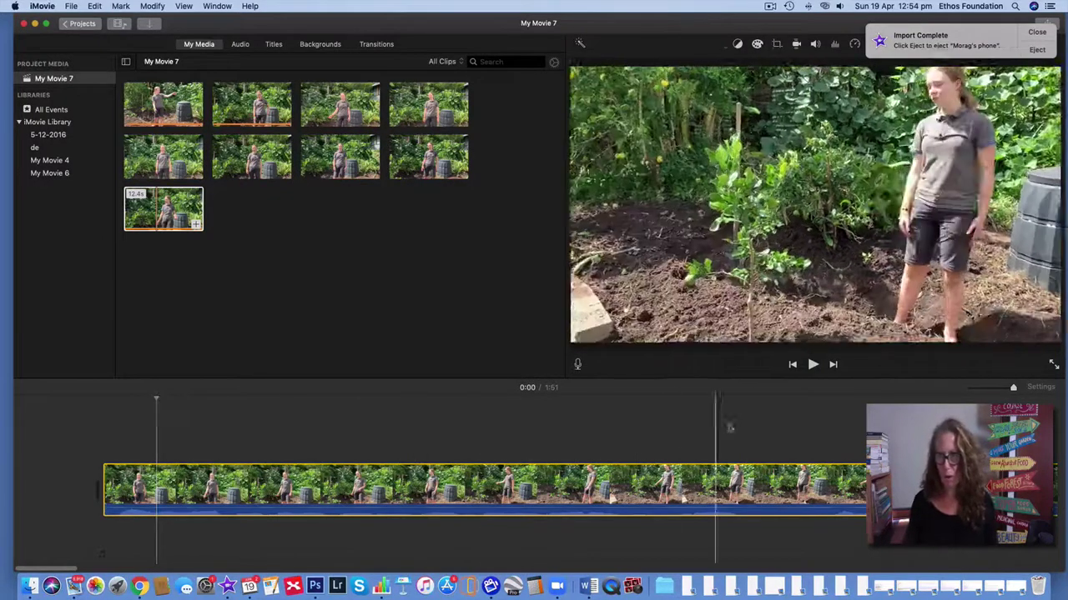
key(super+minus)
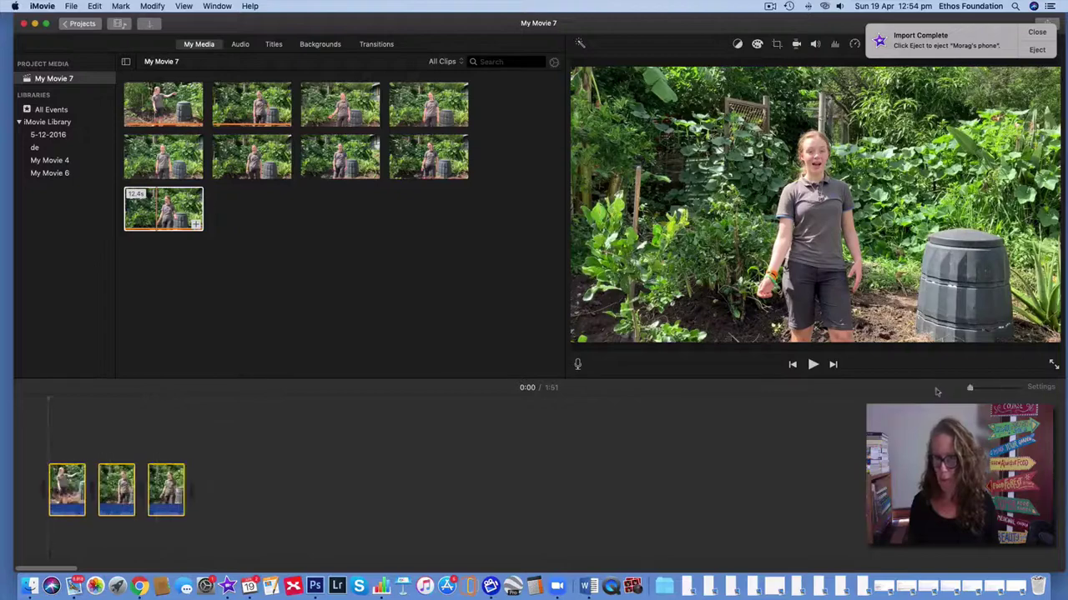
click(223, 469)
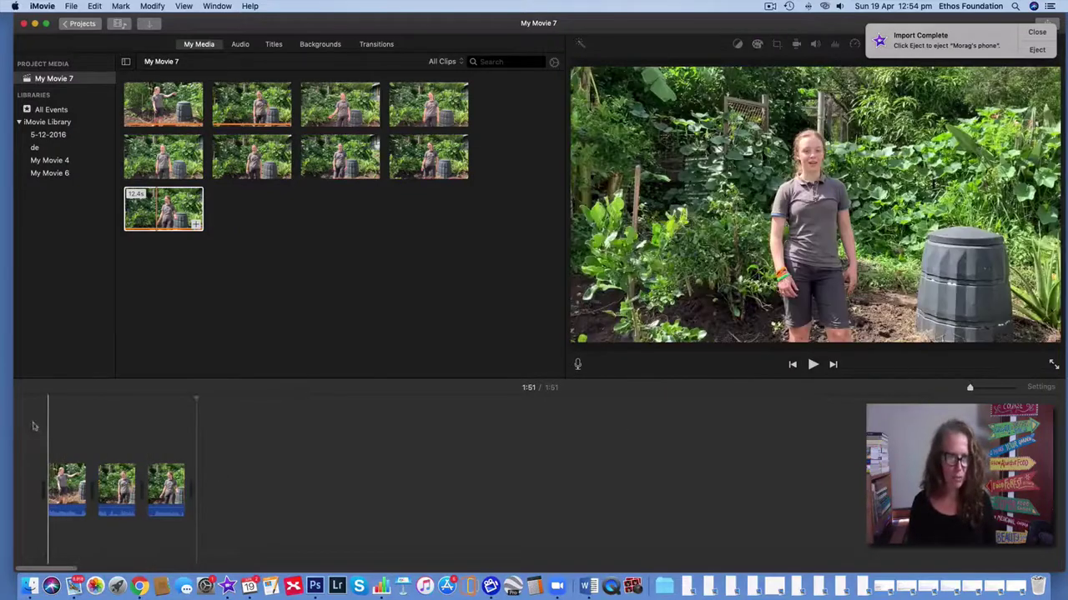
drag(36, 420, 256, 545)
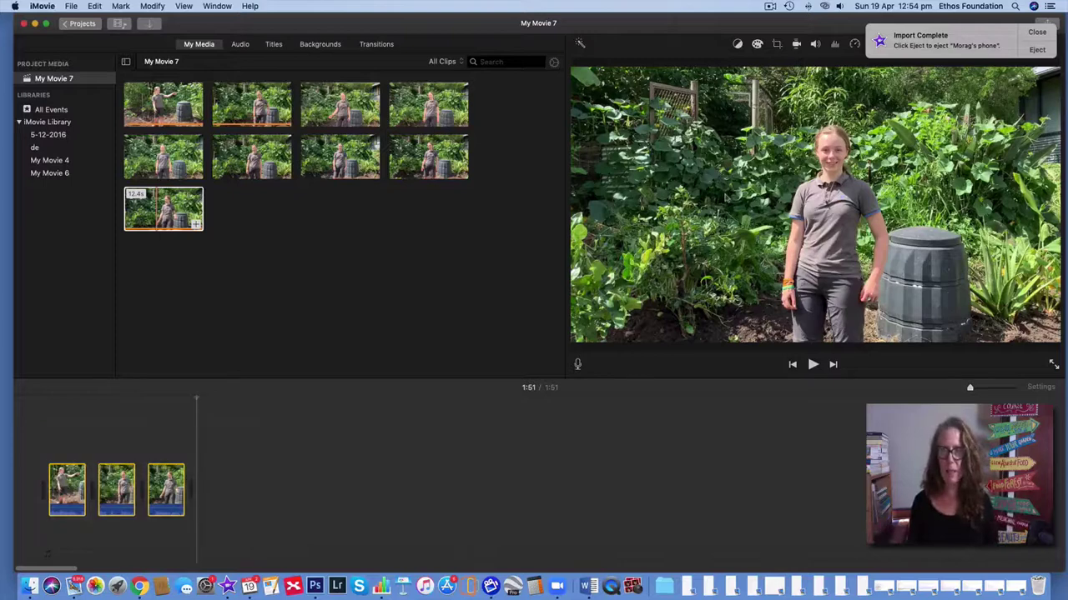
click(1037, 32)
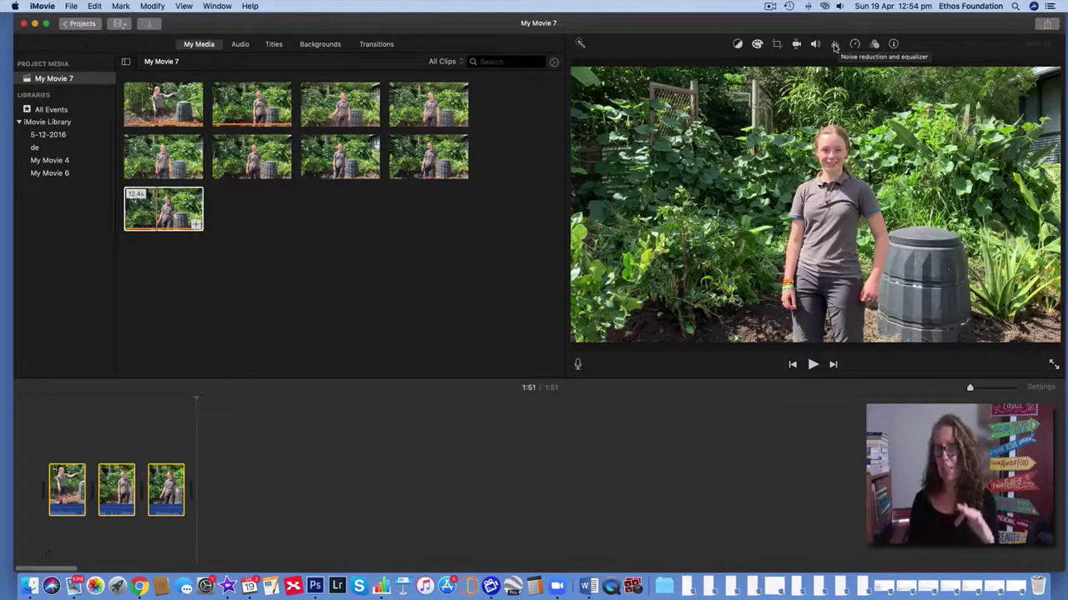
click(834, 45)
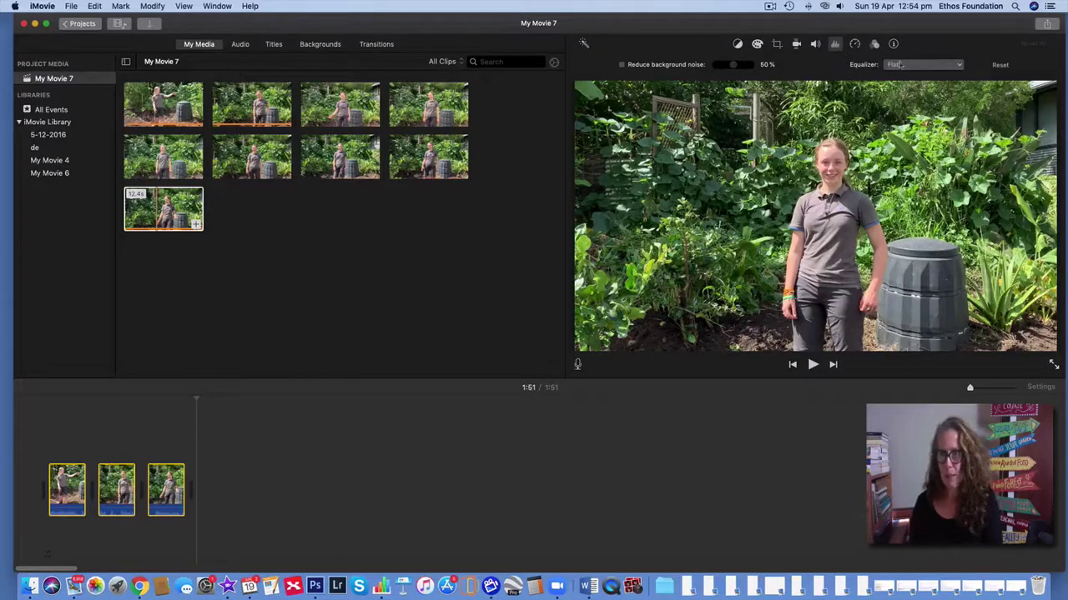
click(940, 66)
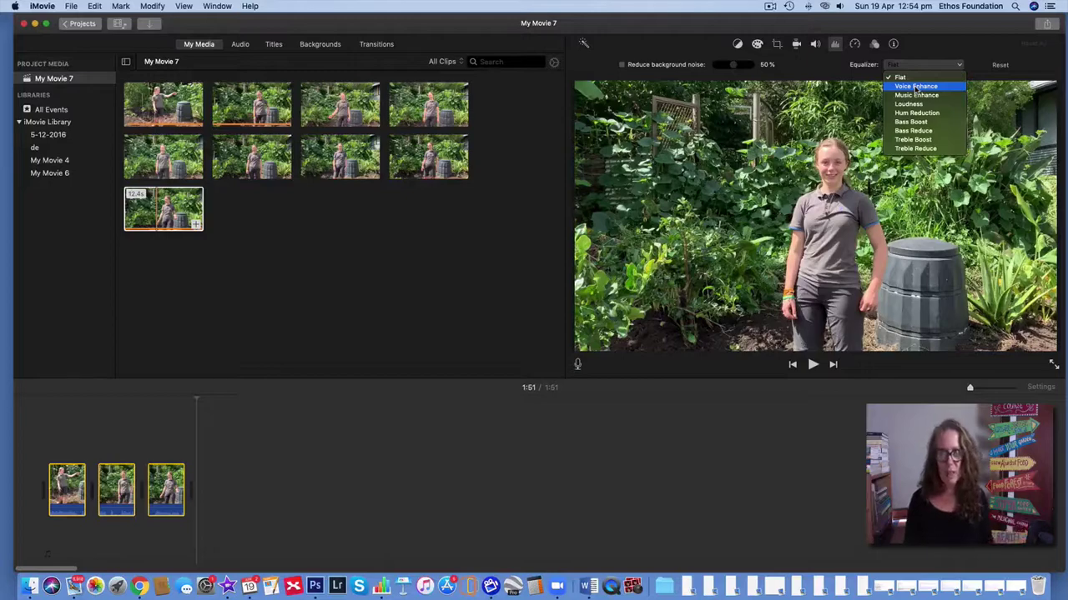
Step: Play the movie's opening from the beginning of the timeline to check the sound, stopping after a few seconds
click(48, 441)
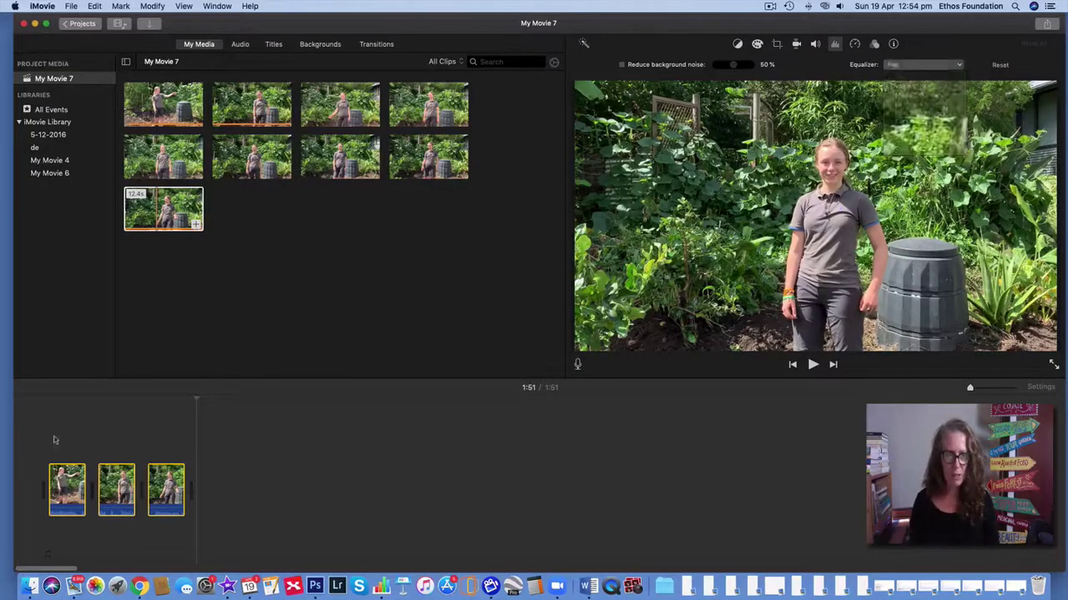
click(48, 441)
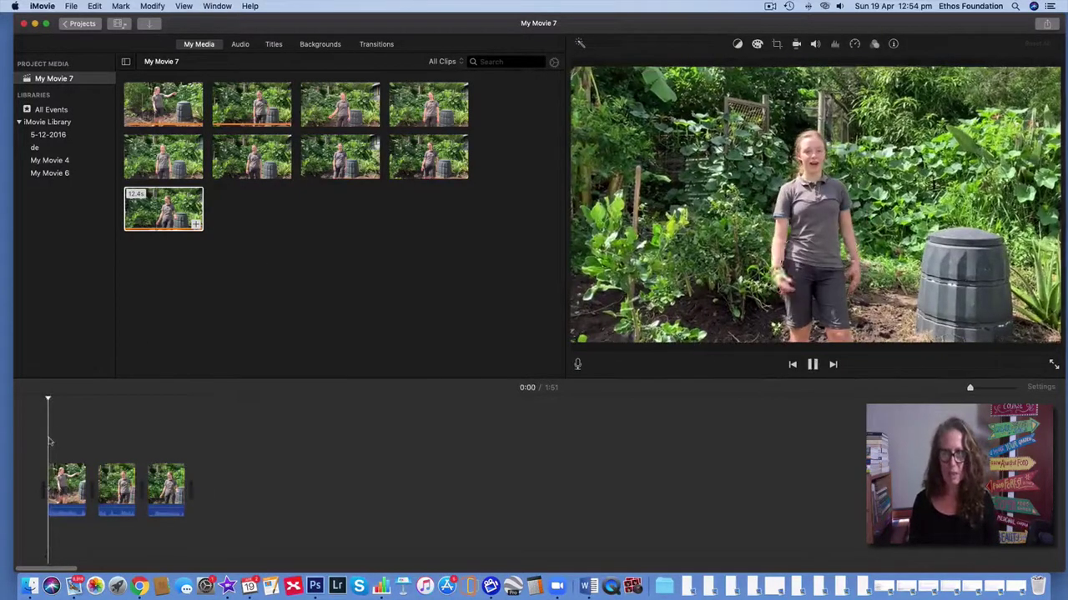
key(space)
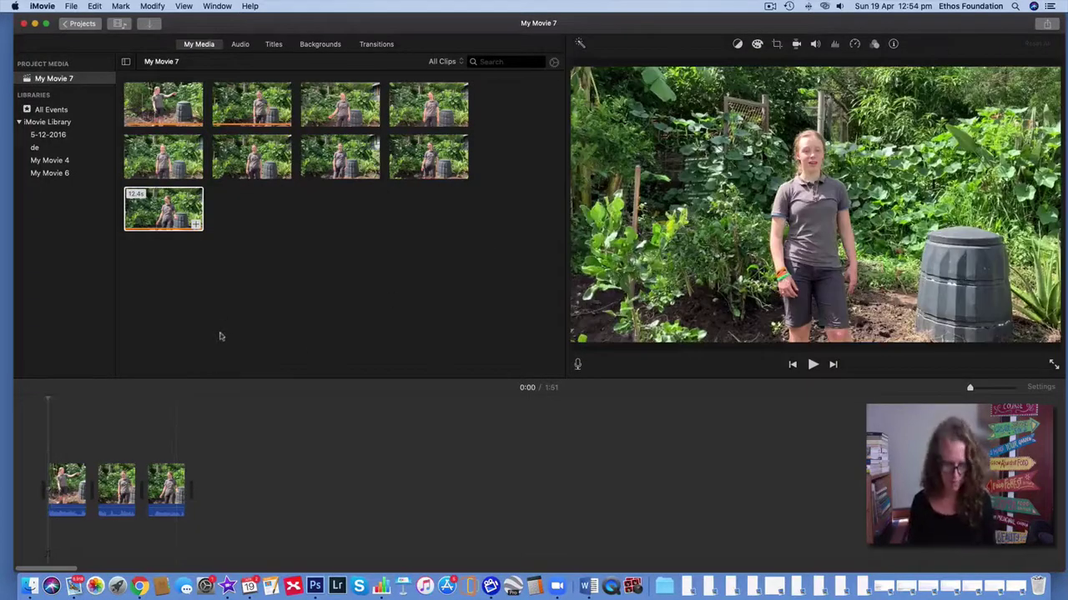
Step: Apply the Voice Enhance equalizer preset to all three timeline clips and play the movie's opening to hear the effect
key(super+a)
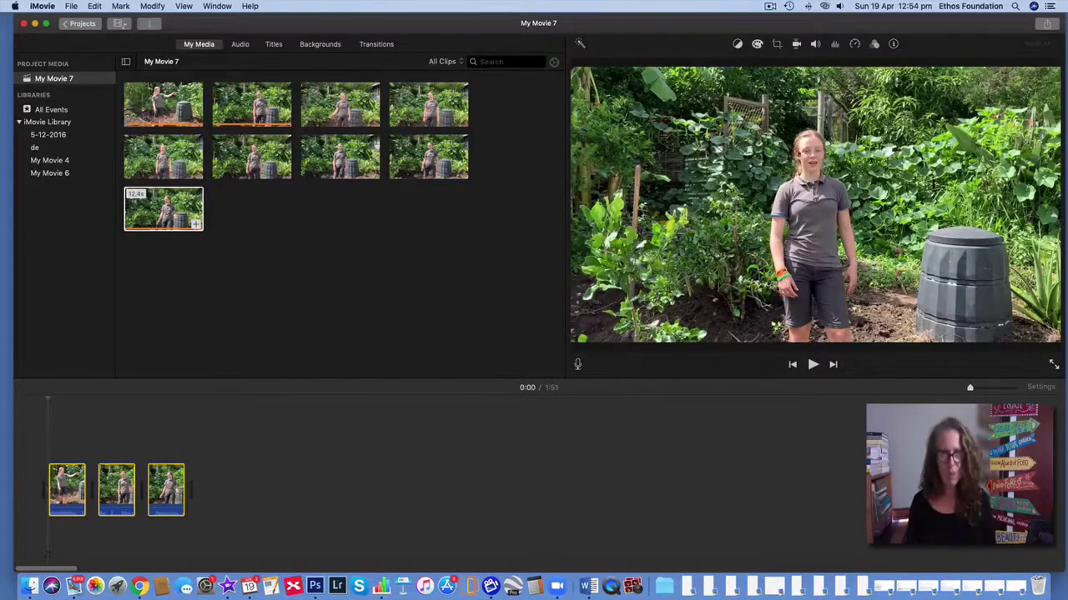
click(835, 44)
click(924, 64)
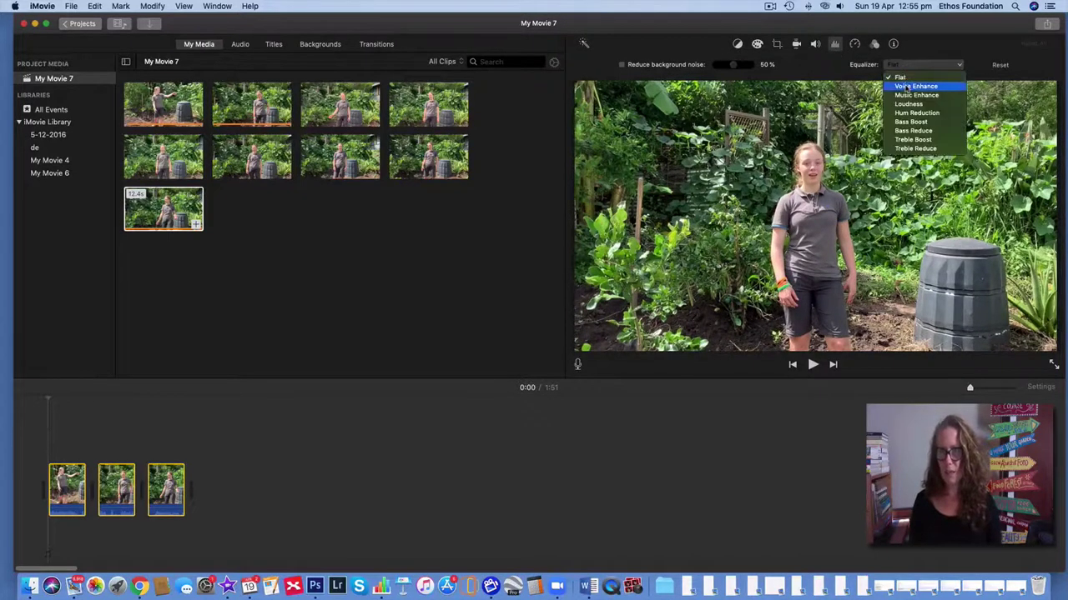
click(901, 74)
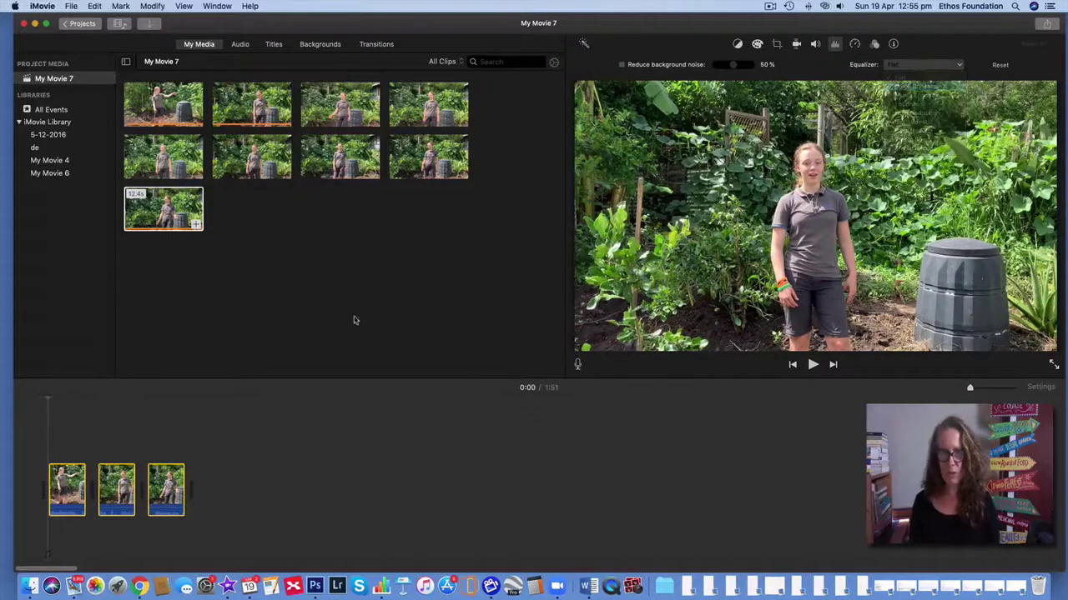
click(37, 475)
key(space)
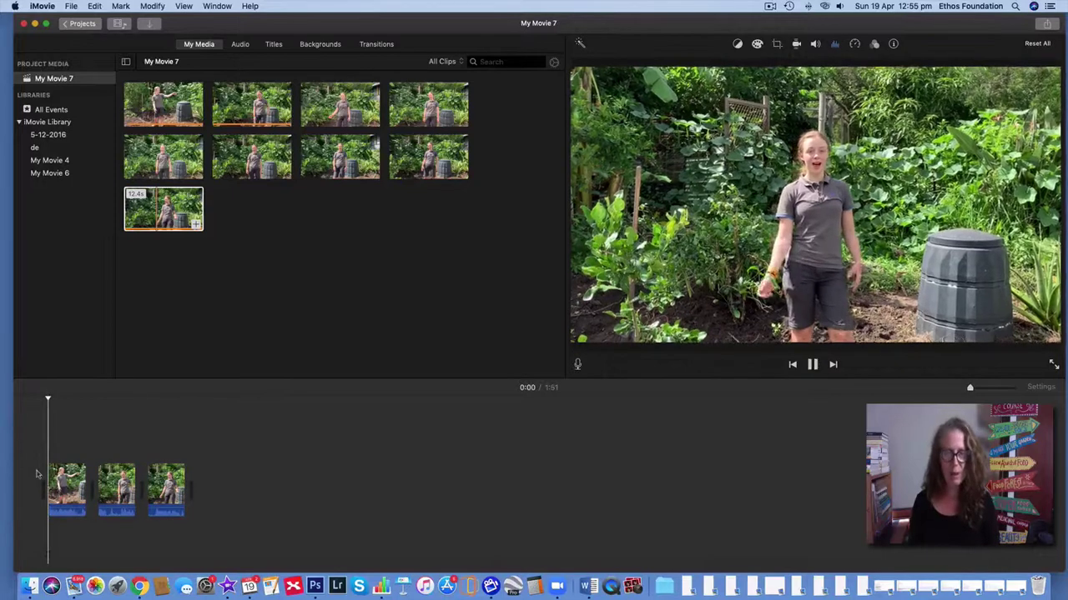
key(space)
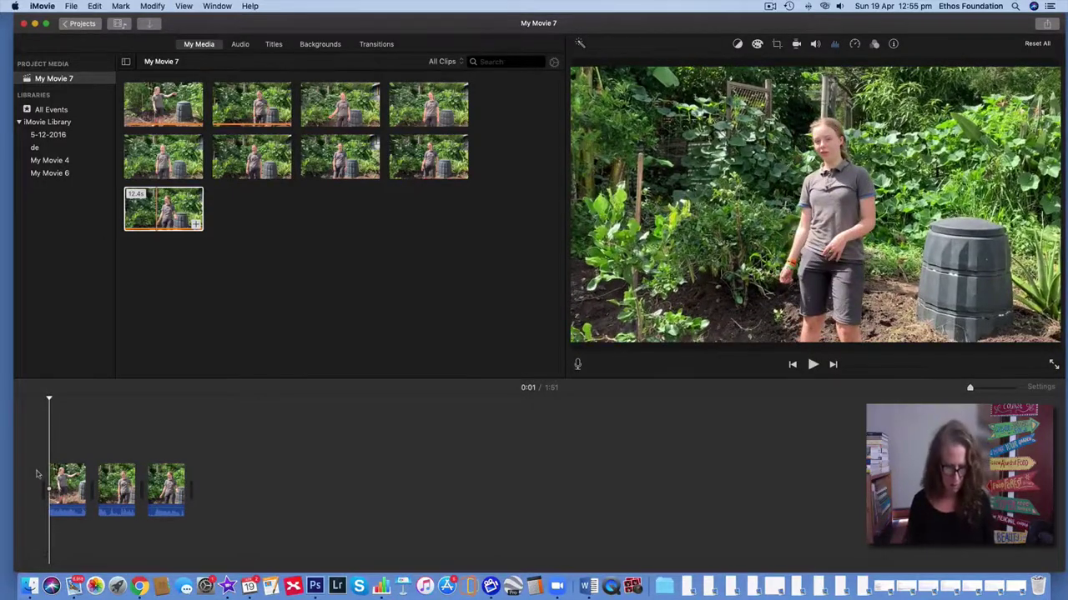
Step: Change the equalizer preset of all three timeline clips to Music Enhance and play the movie's opening to judge the sound
drag(37, 475, 222, 405)
click(835, 43)
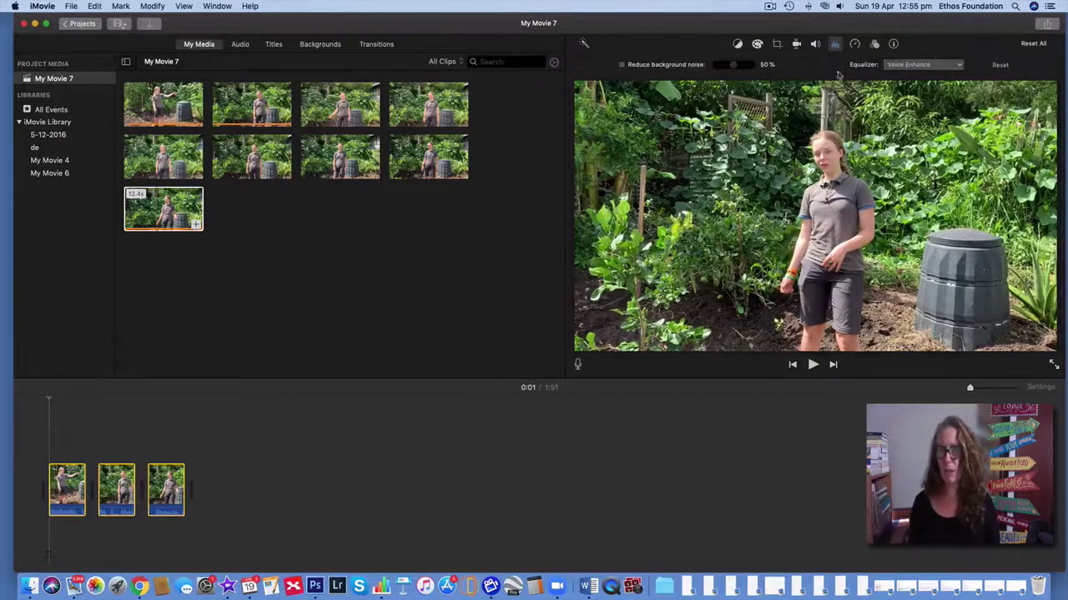
click(911, 65)
click(910, 95)
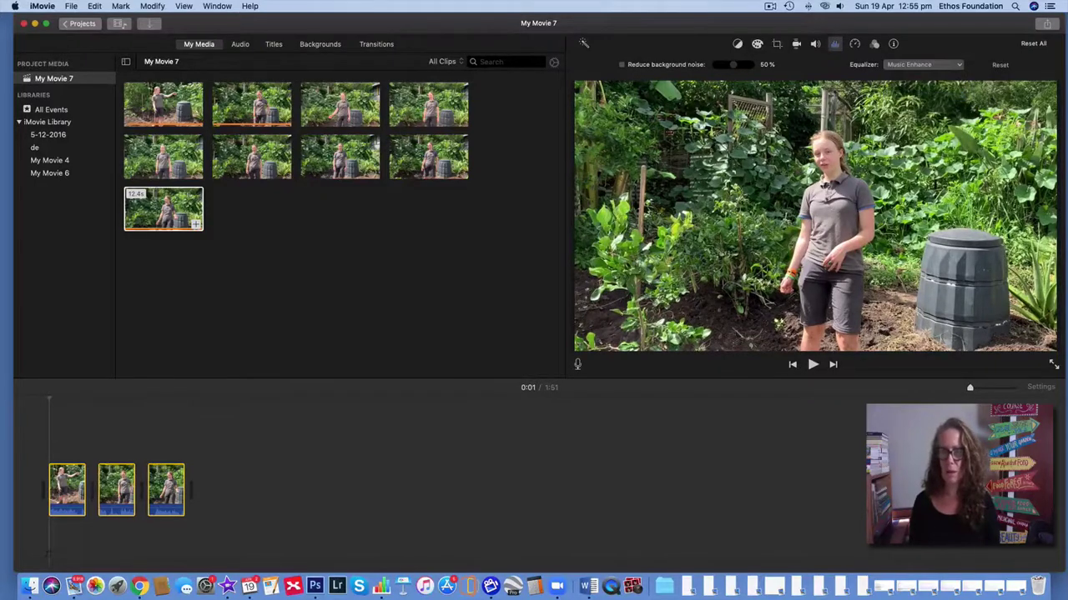
click(42, 421)
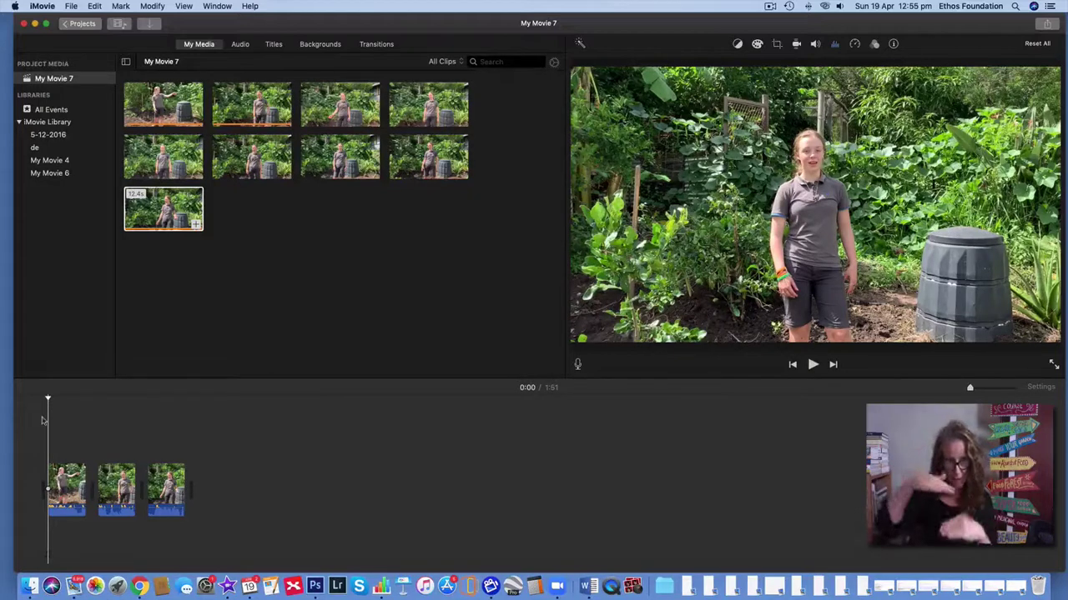
key(space)
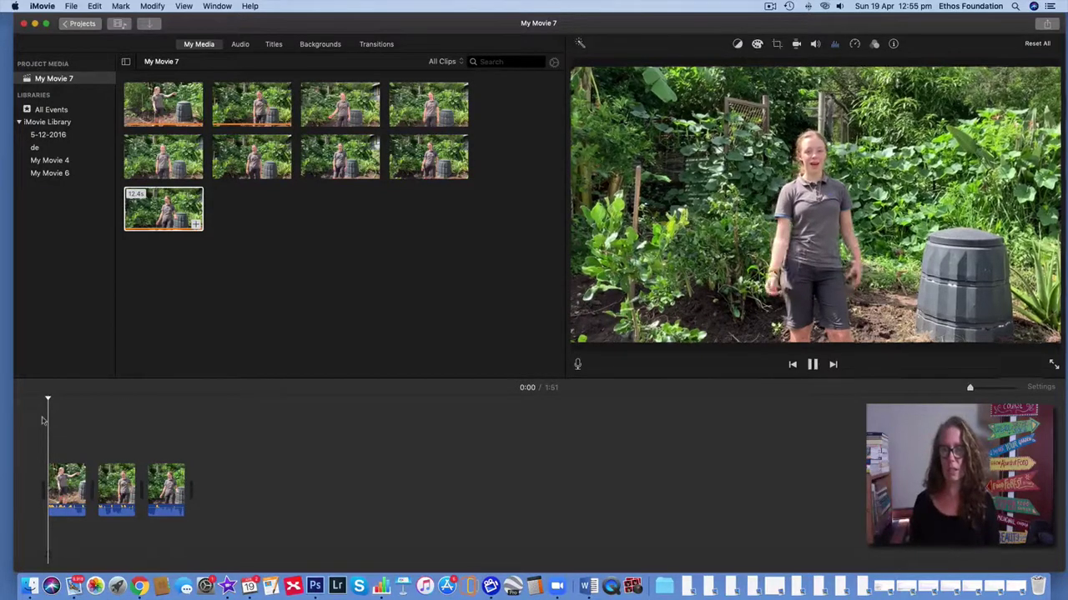
key(space)
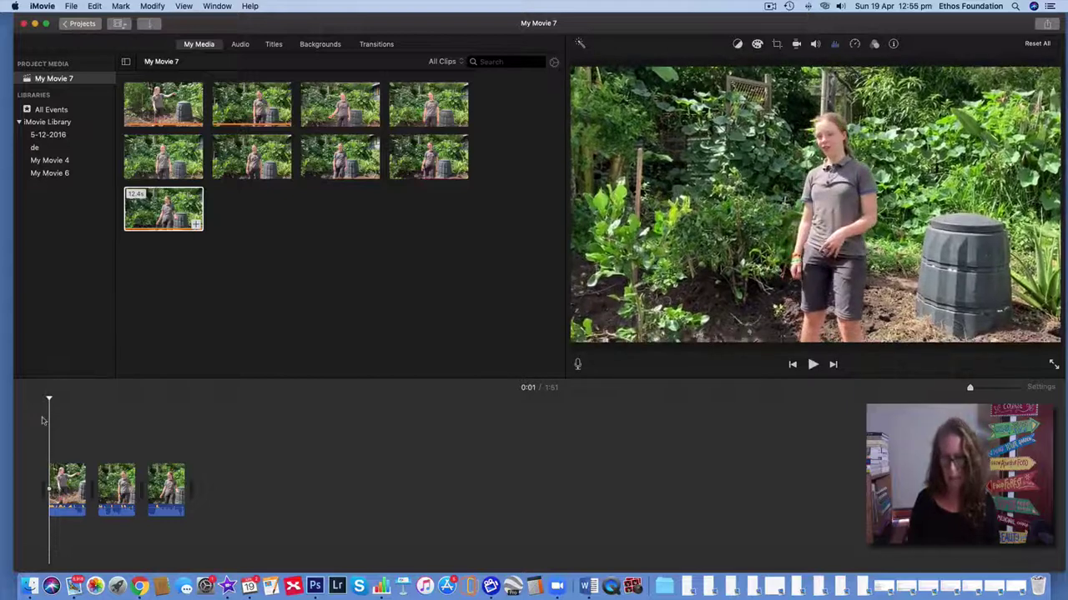
key(XF86AudioRaiseVolume)
key(backslash)
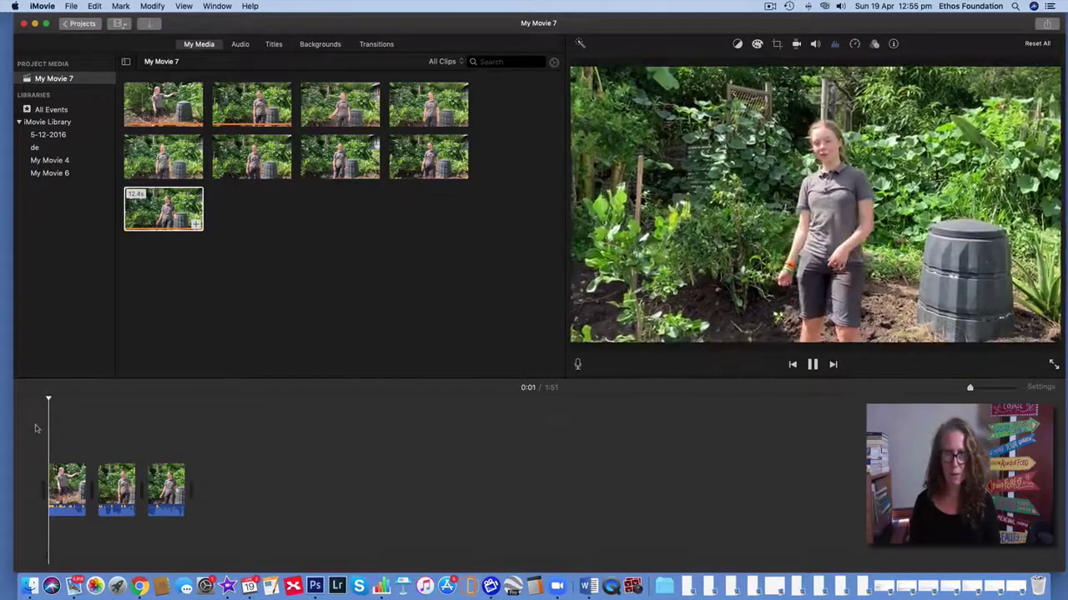
key(space)
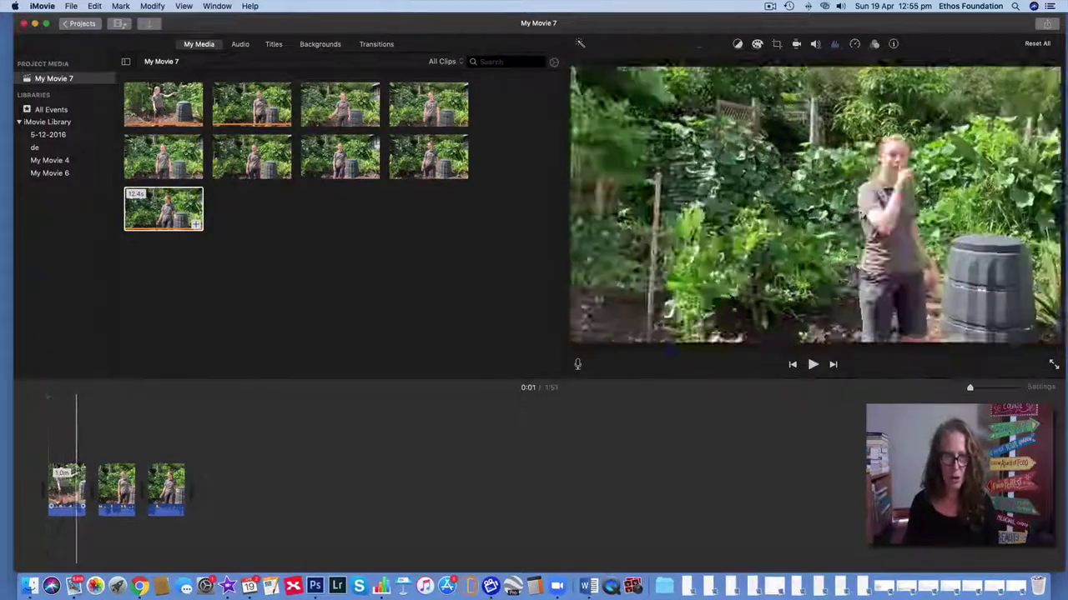
Step: Play the later portion of the first timeline clip, including from 0:41, to find where it should be cut
click(75, 492)
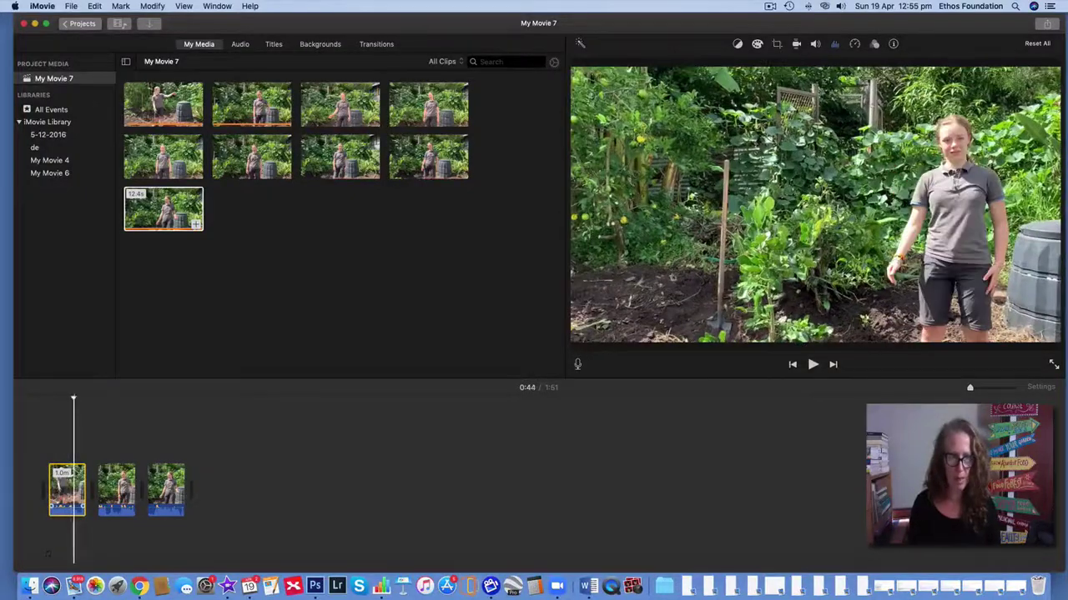
key(space)
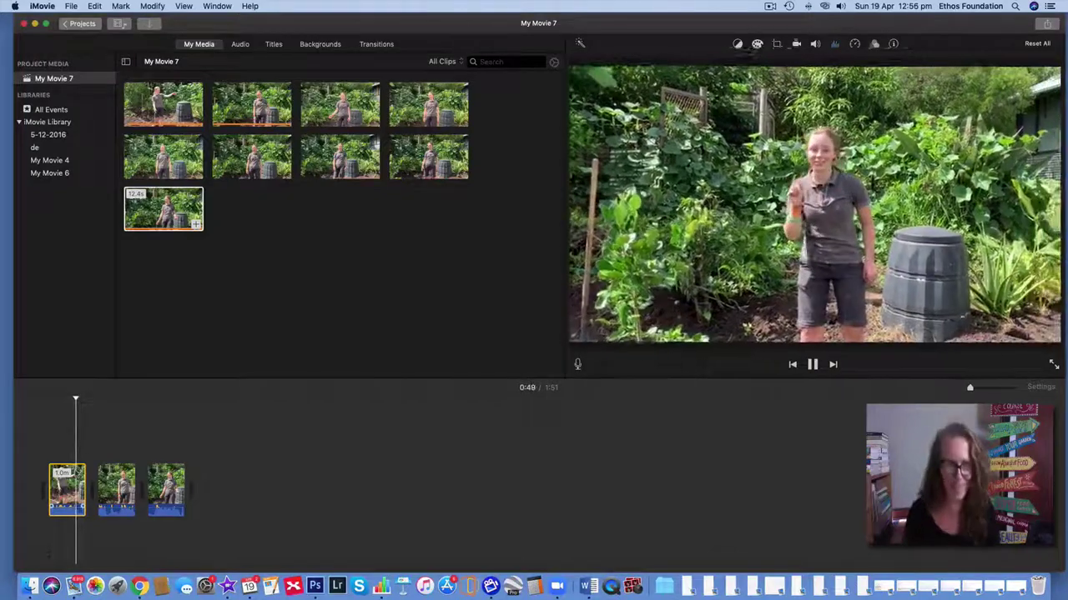
key(space)
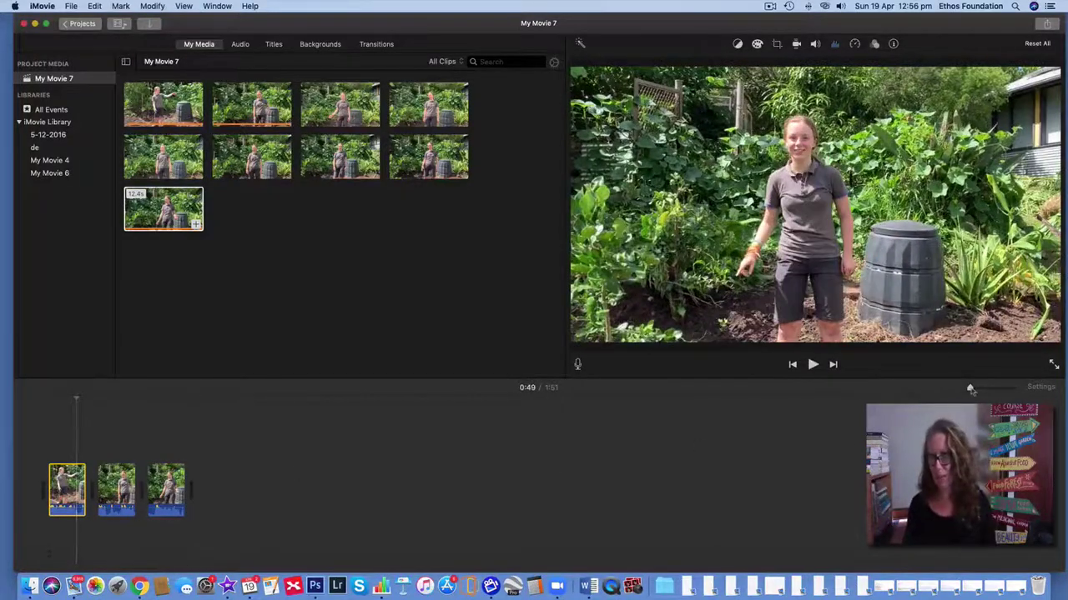
drag(970, 391, 984, 390)
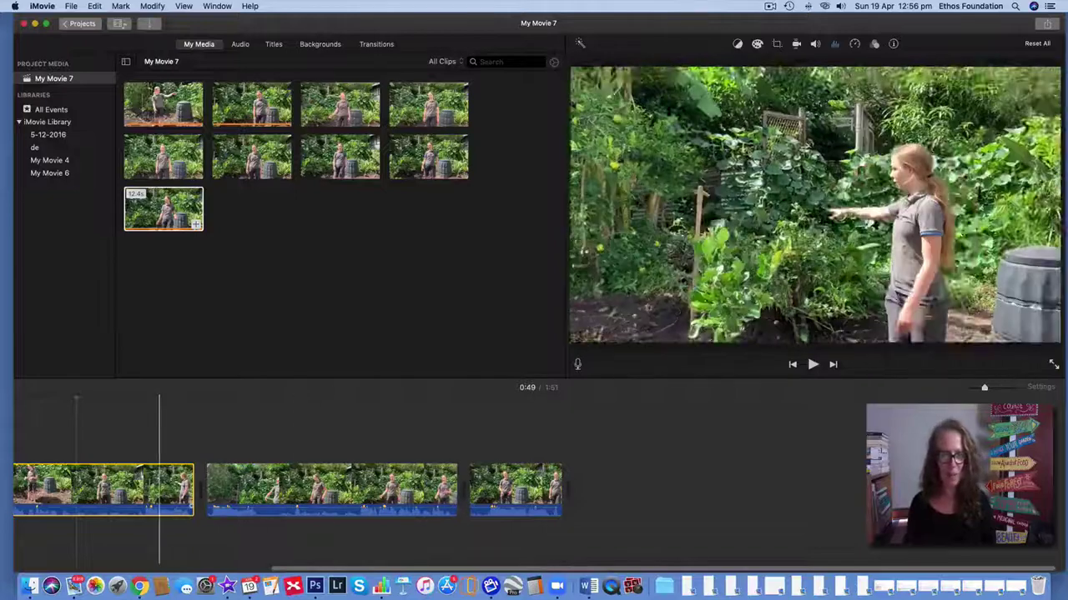
scroll(159, 483, left, 5)
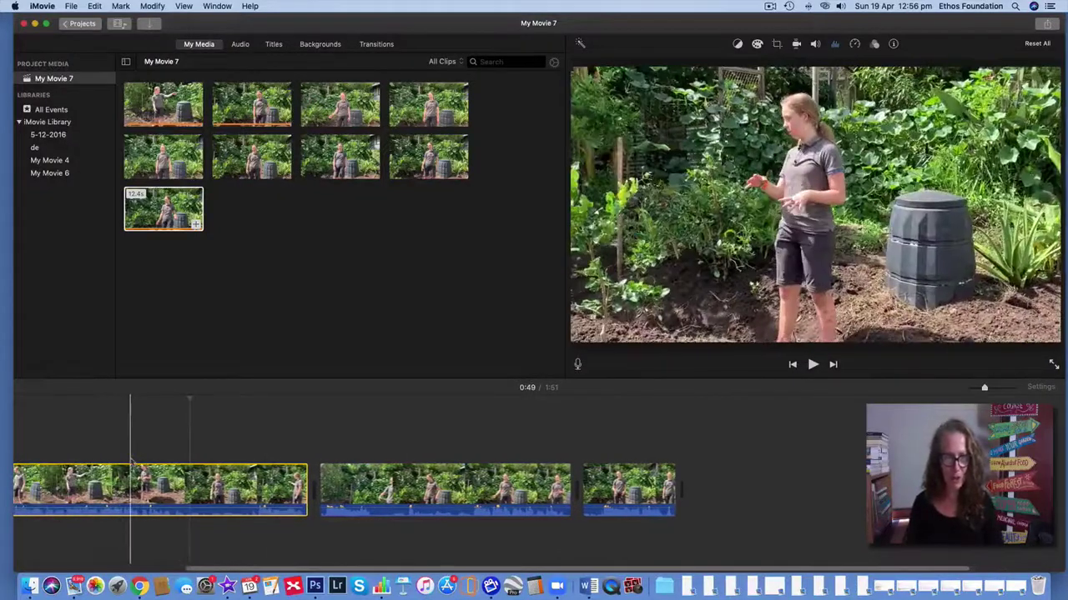
click(131, 461)
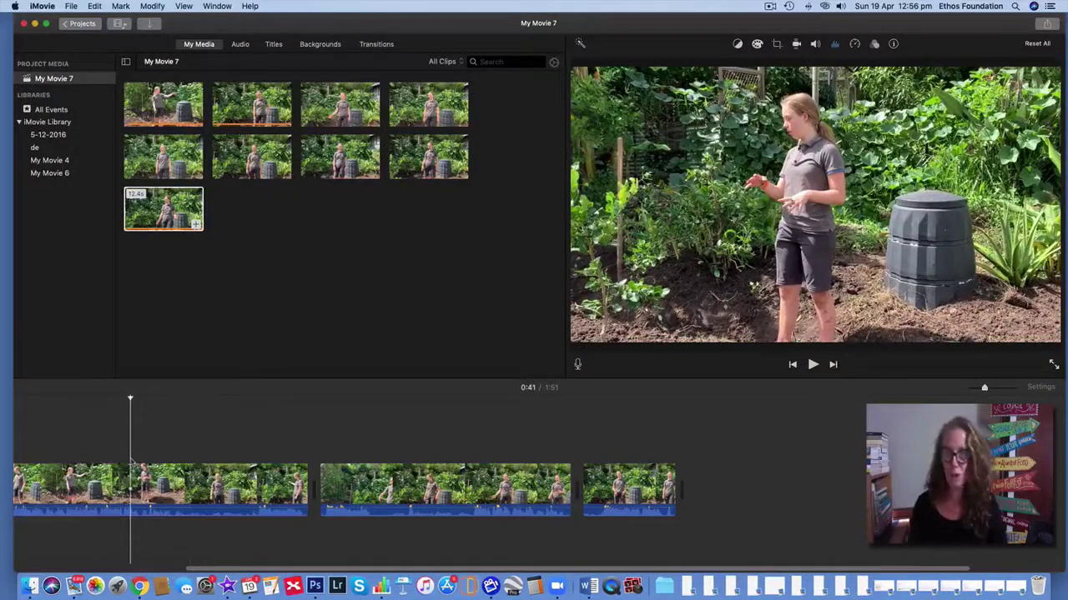
key(space)
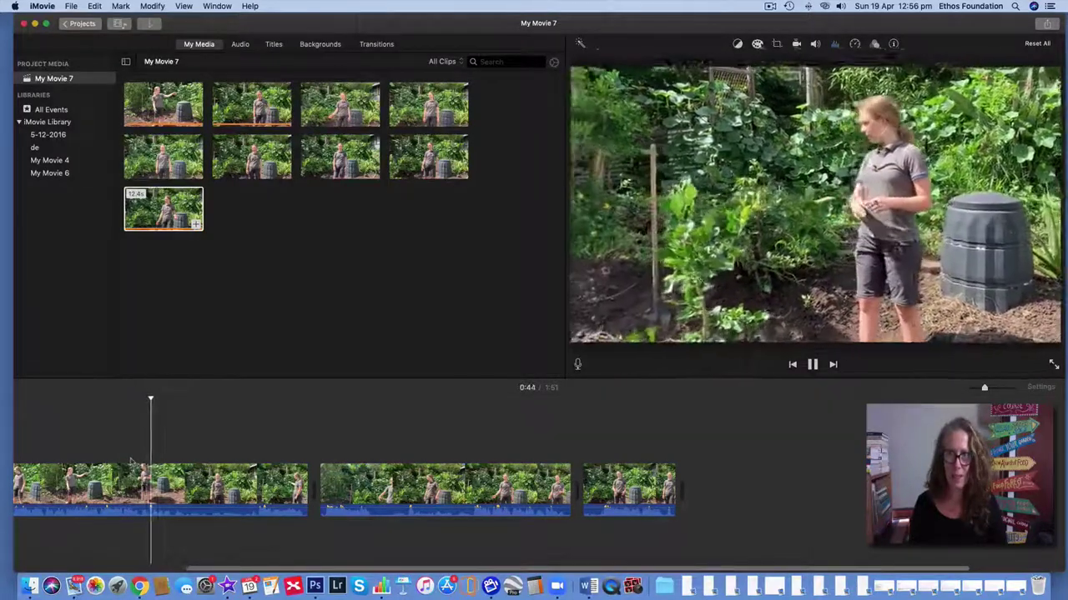
key(space)
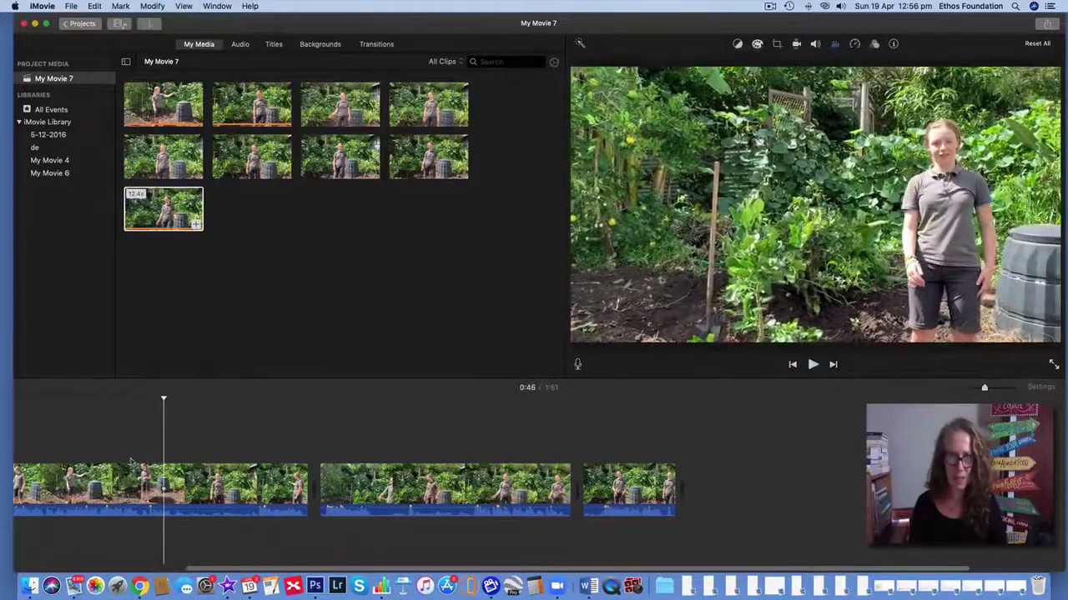
key(space)
key(space)
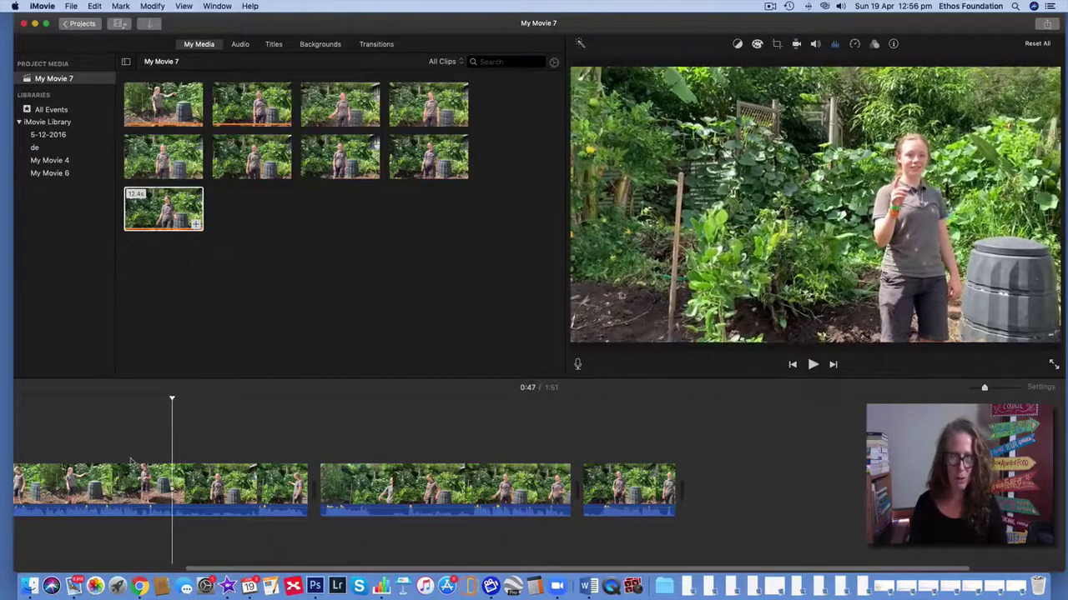
Step: Split the first timeline clip at 0:46
click(165, 488)
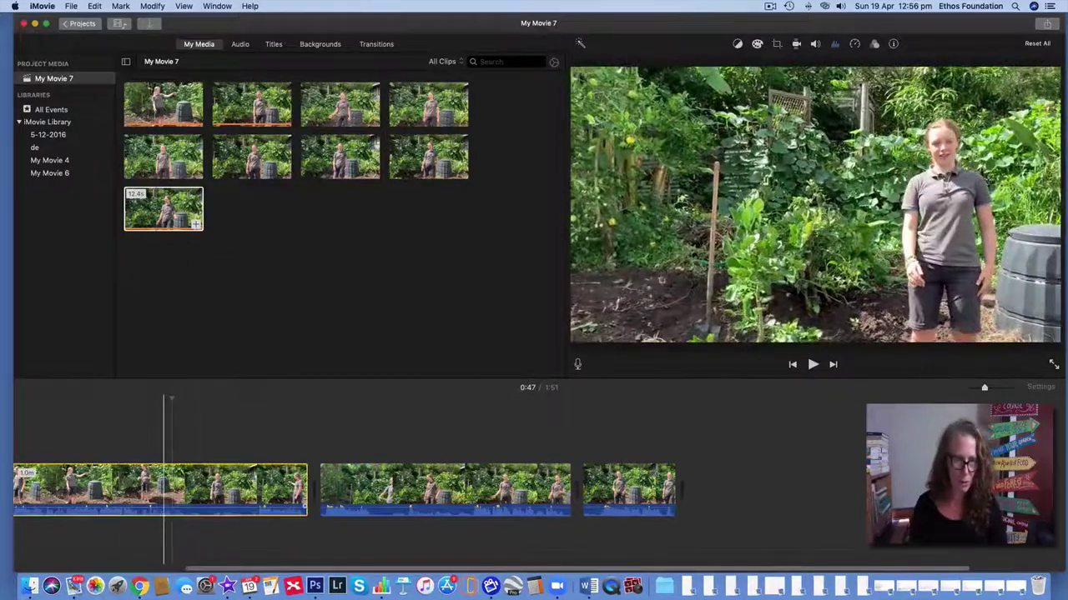
click(152, 6)
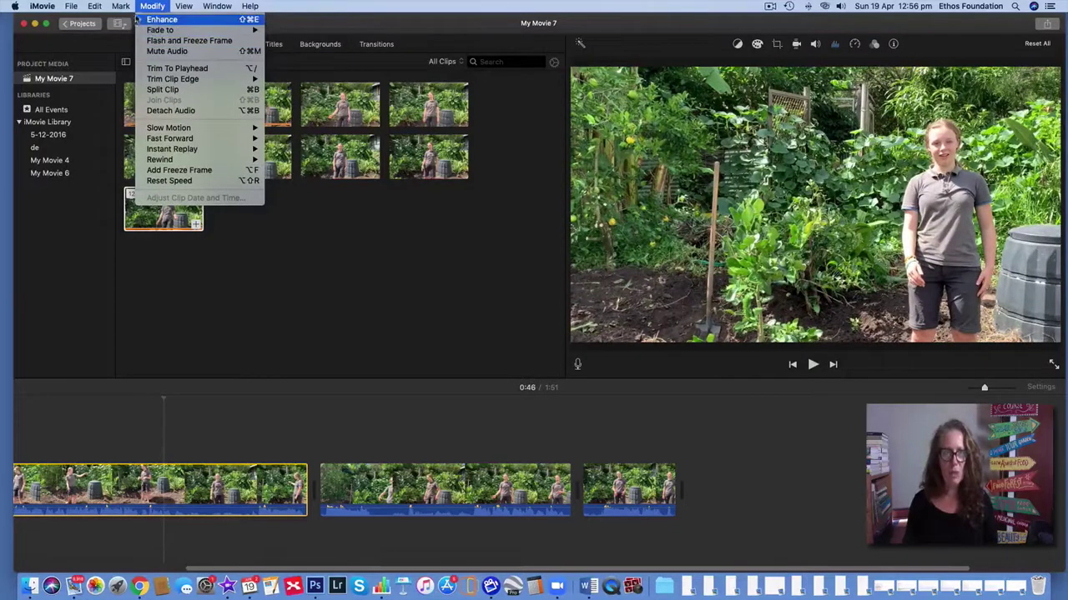
click(163, 89)
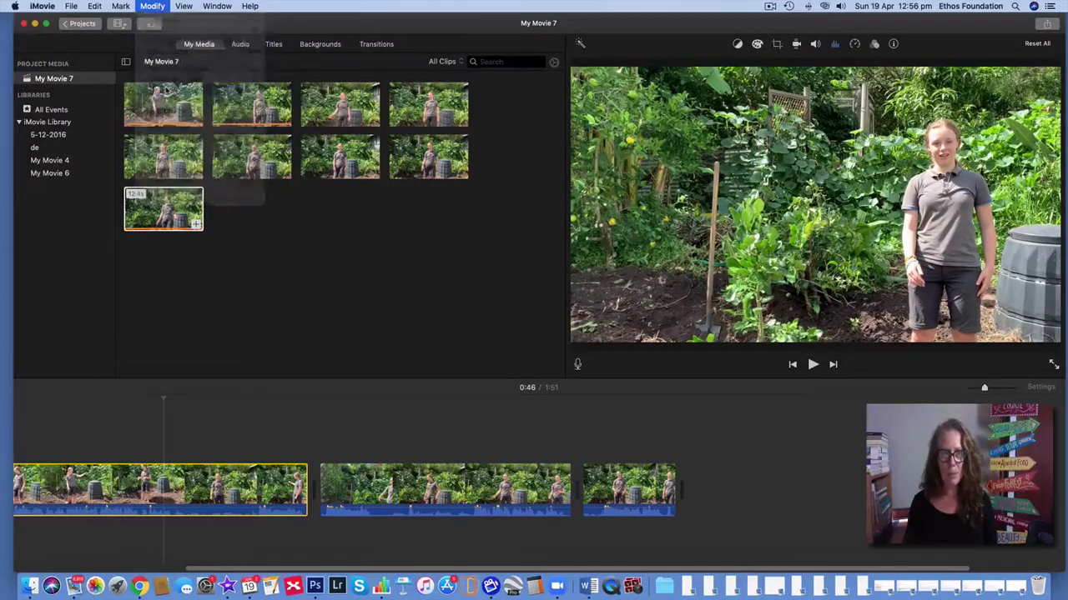
click(153, 6)
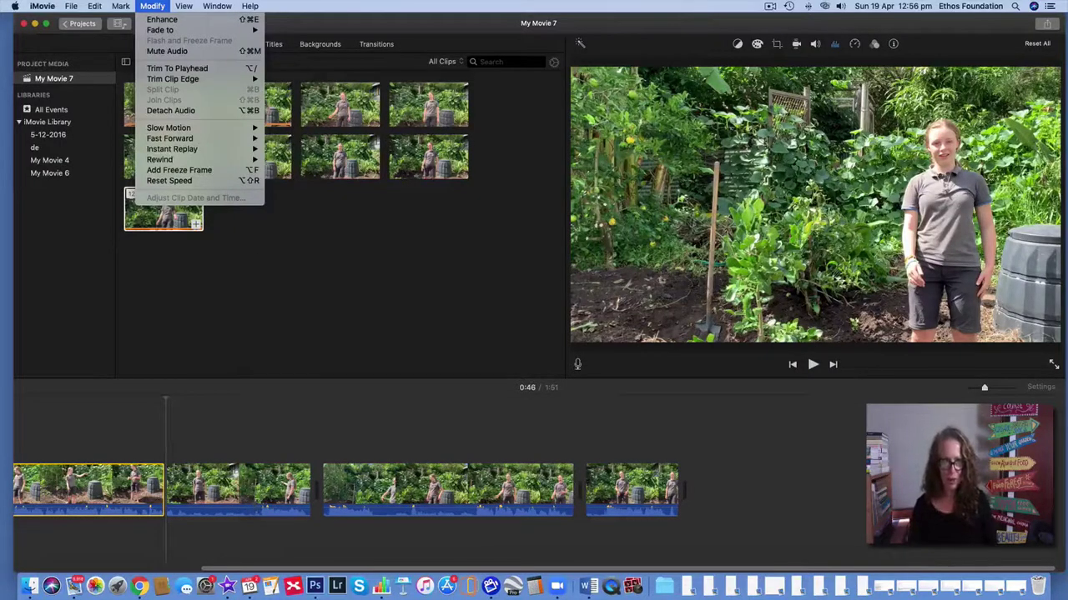
click(254, 464)
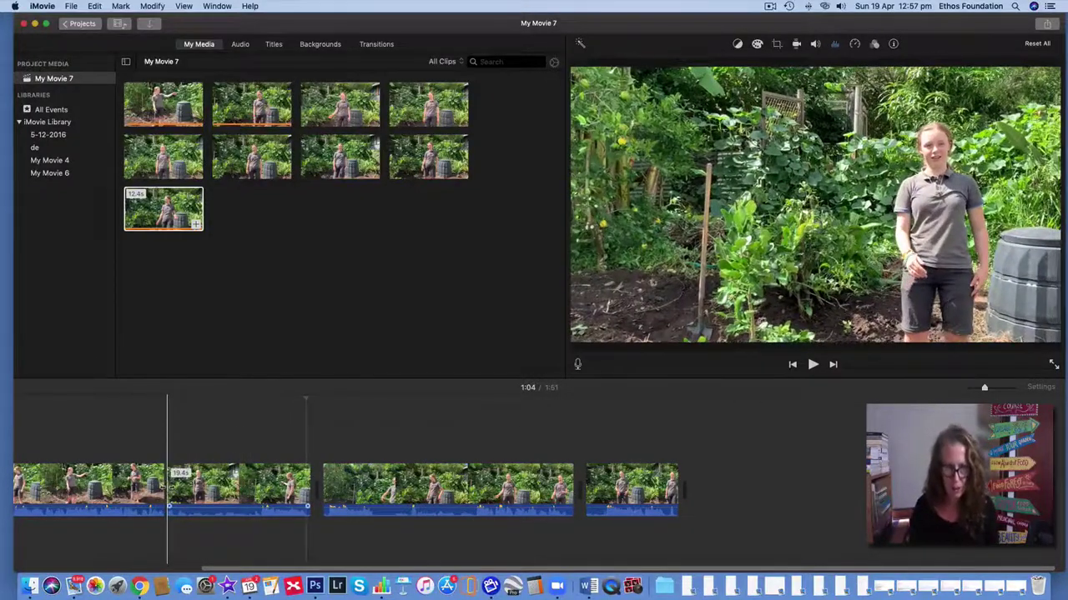
Step: Trim about 12 seconds off the beginning of the piece after the split and play across the cut
drag(168, 488, 260, 491)
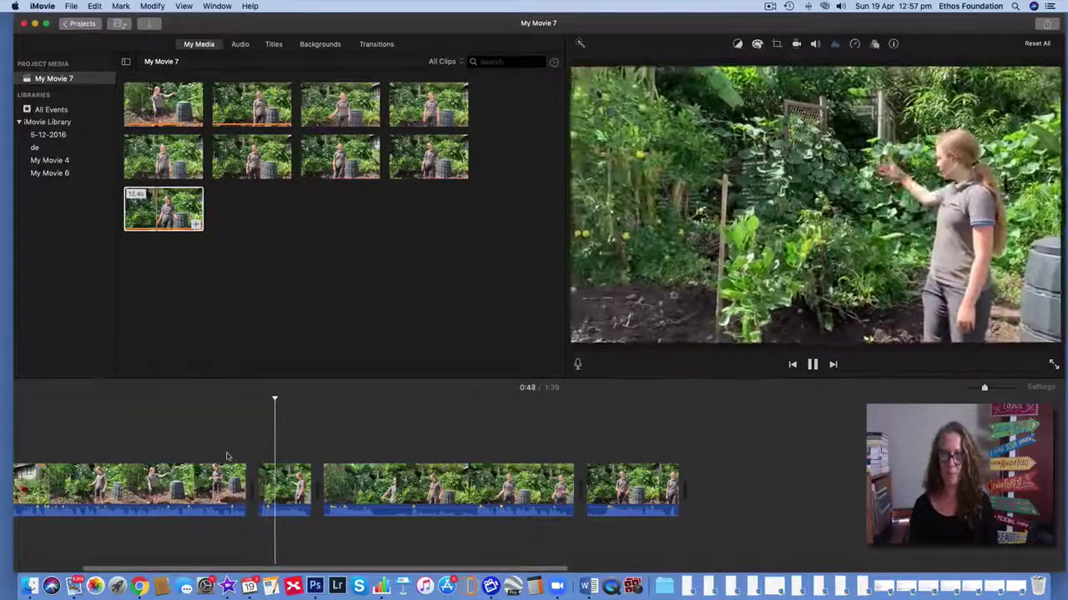
key(space)
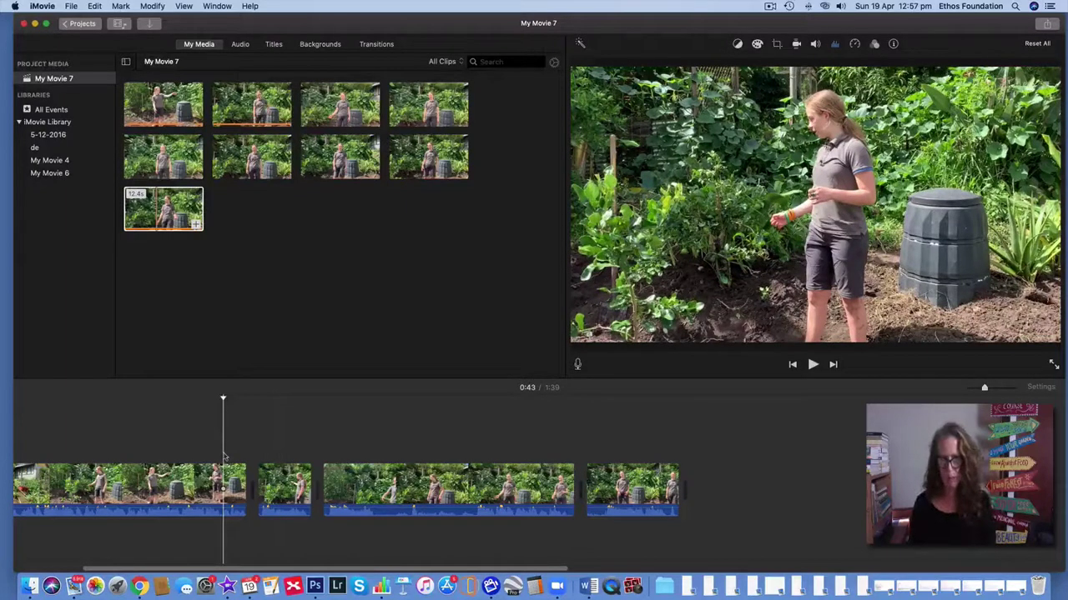
key(space)
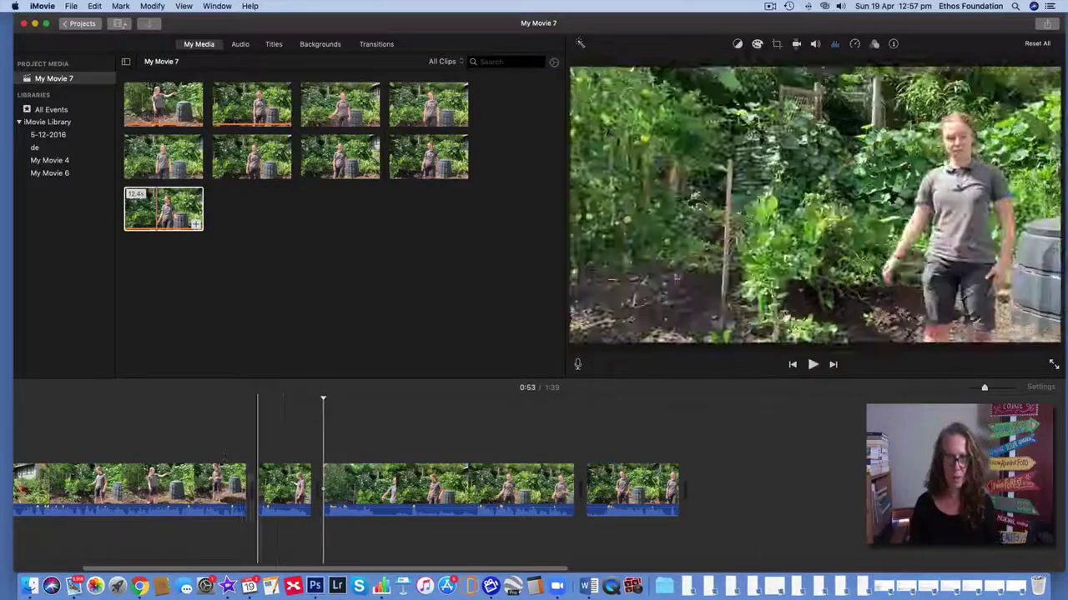
Step: Play the opening of the next clip from 0:52 and delete the short leftover piece in front of it
drag(310, 491, 321, 474)
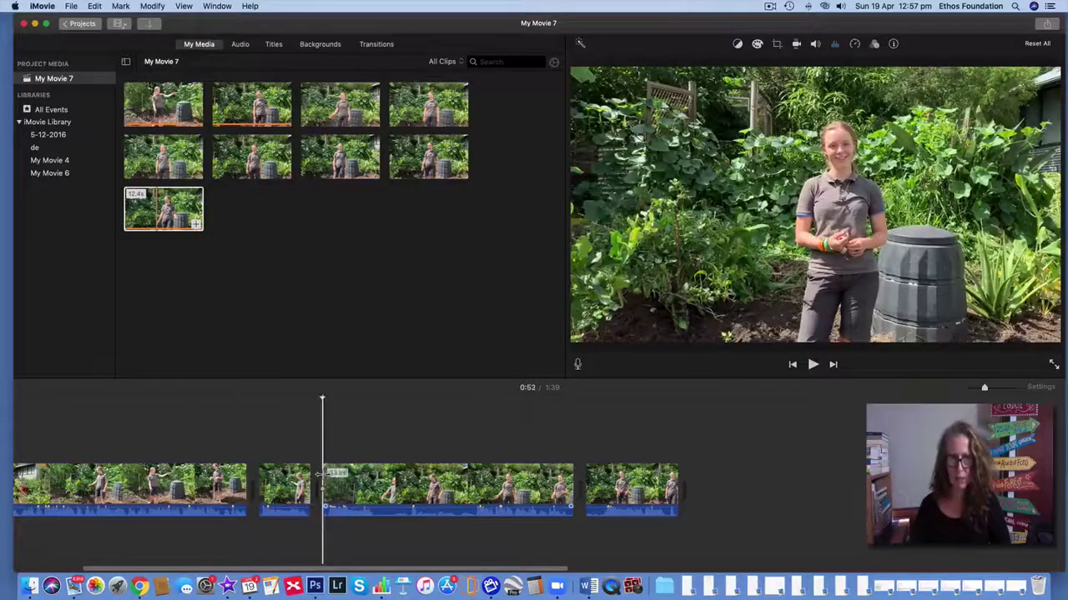
key(space)
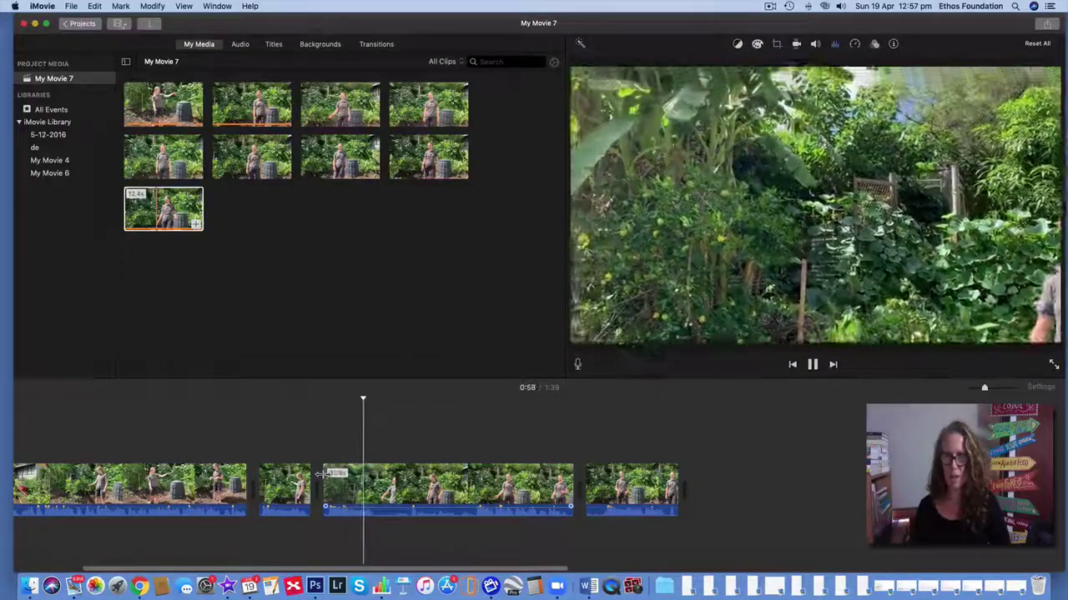
key(space)
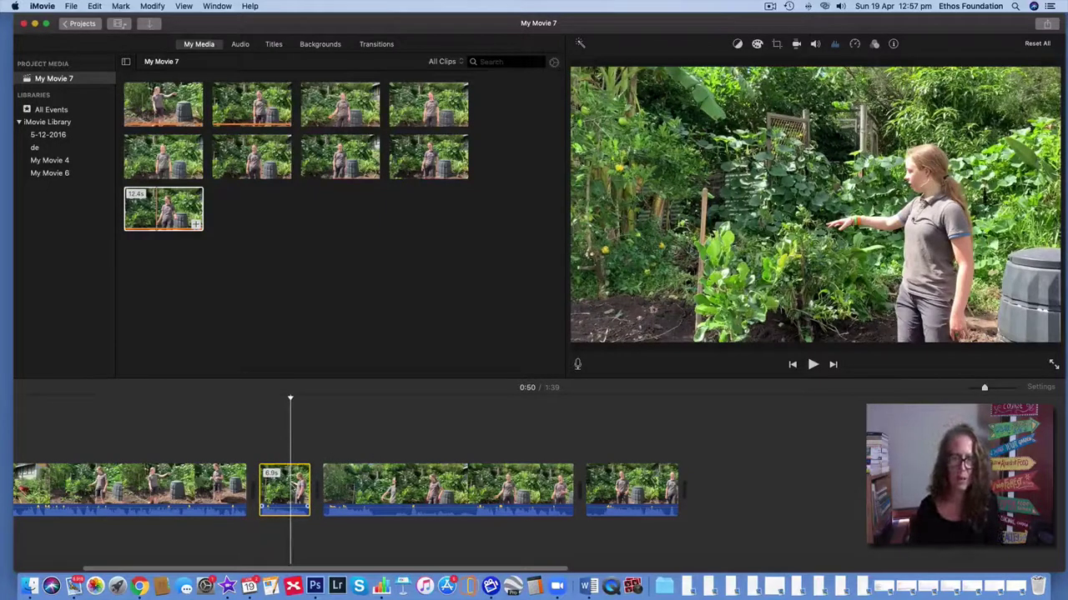
key(Delete)
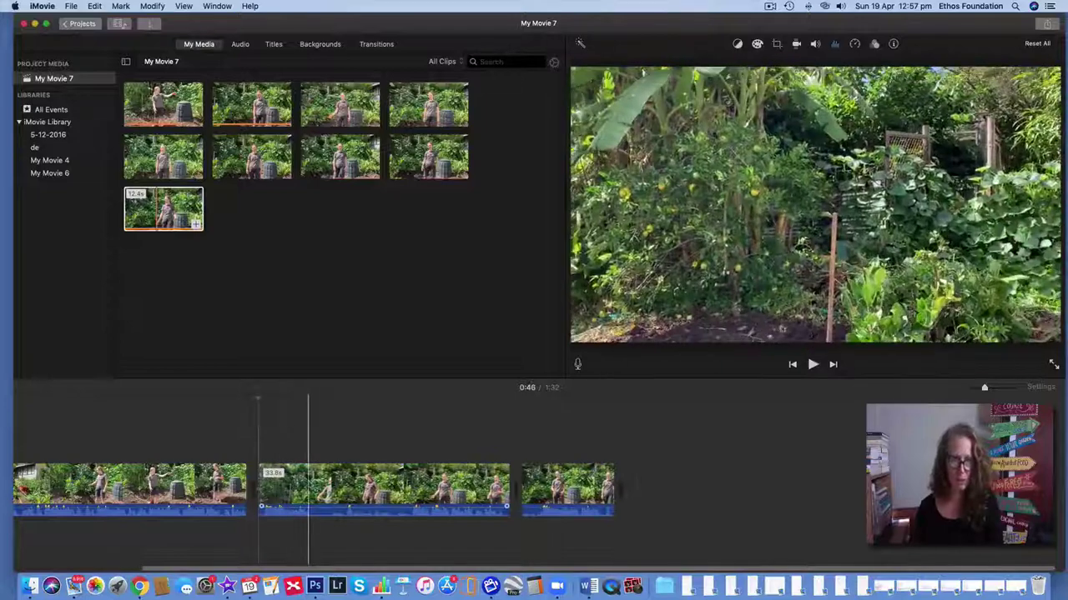
Step: Play the opening of the second timeline clip and split the clip at 0:53
key(space)
key(space)
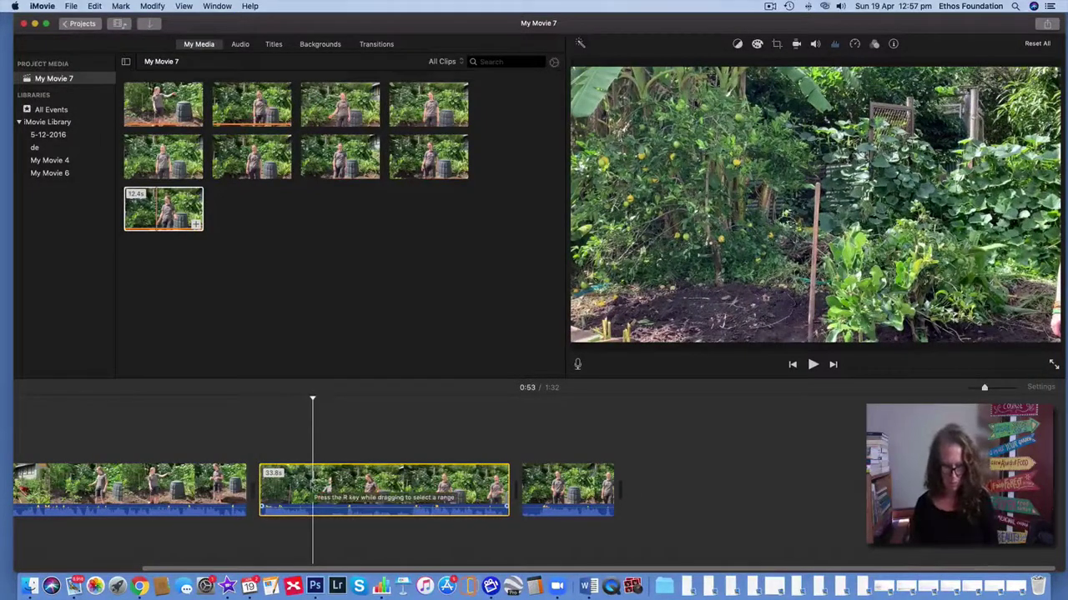
key(super+b)
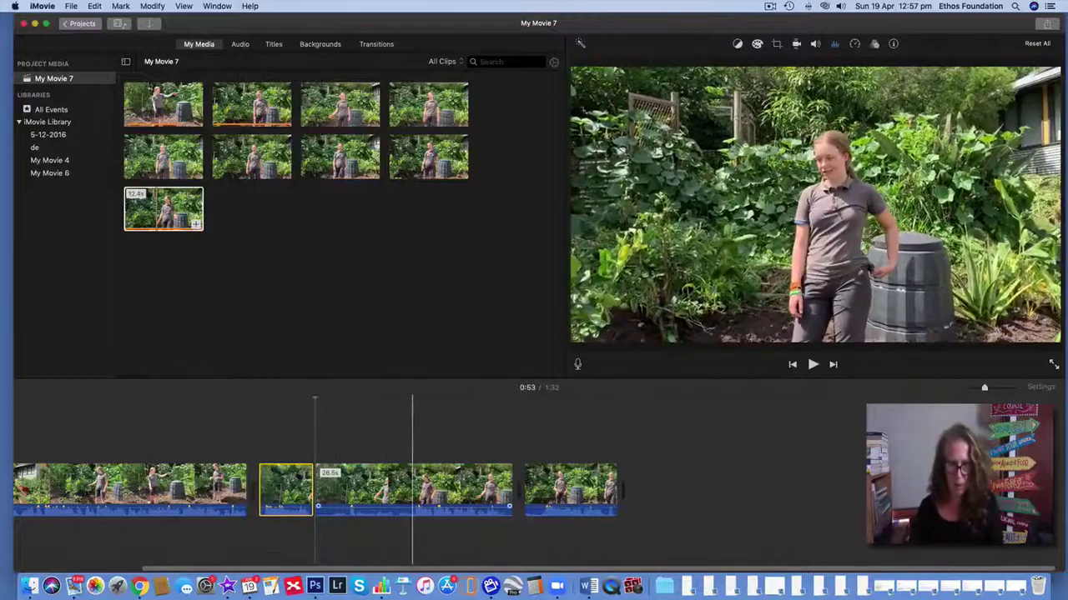
Step: Split the long middle clip at 1:06 and delete the 12.2-second piece in front of the cut
click(409, 492)
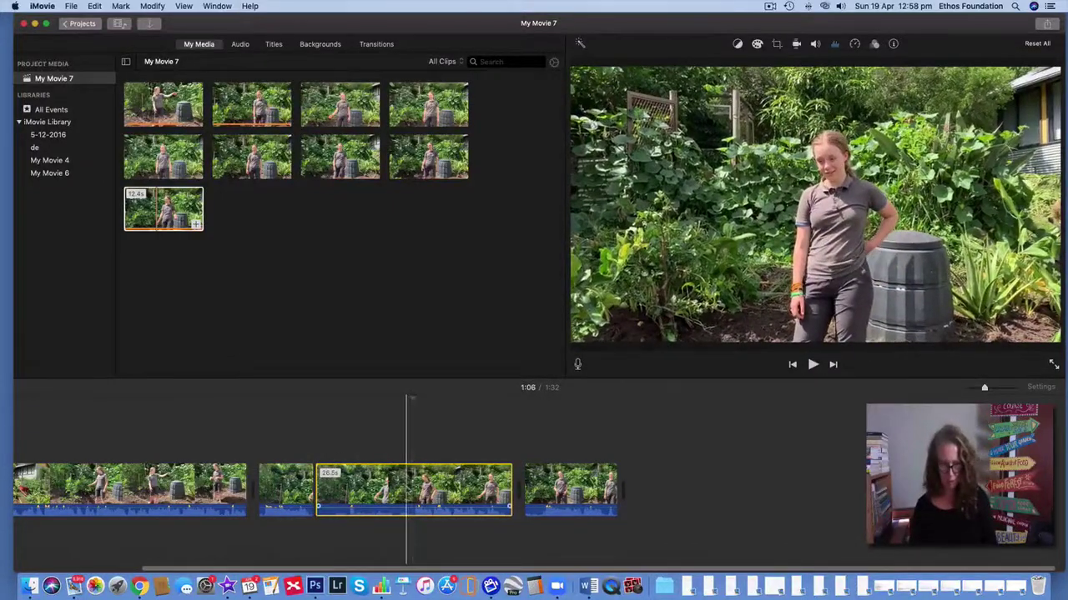
key(super+b)
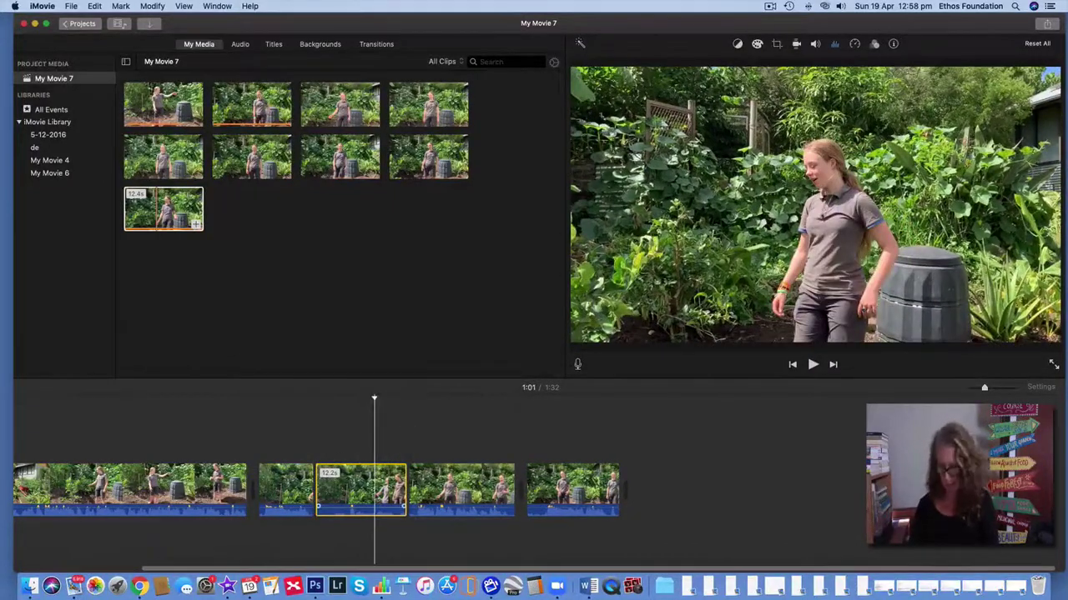
key(Delete)
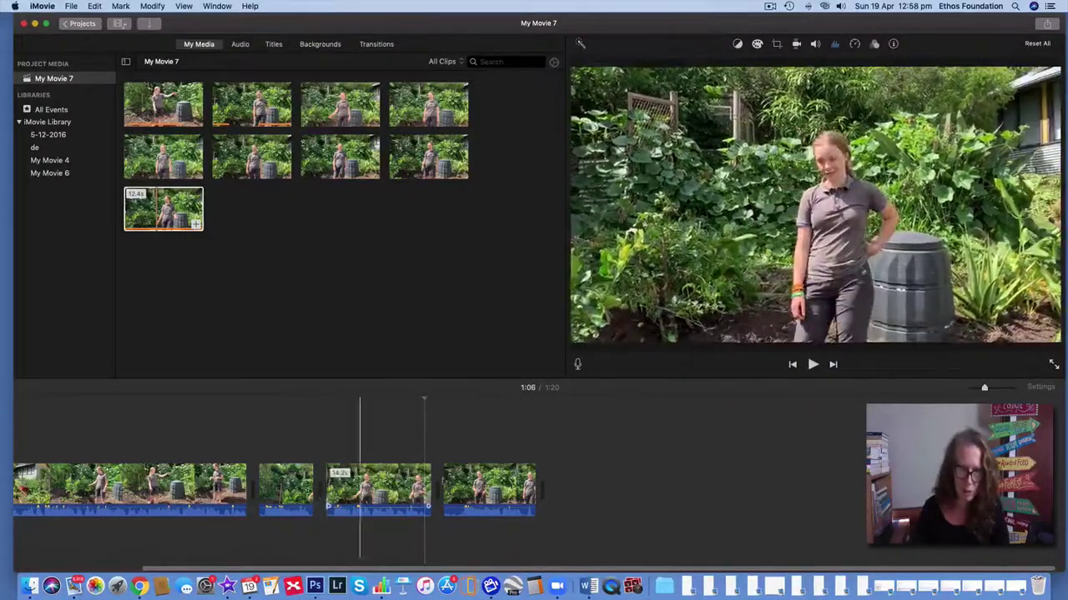
Step: Trim about a second off both the end and the beginning of the remaining middle clip, leaving about 12.3 seconds
drag(985, 390, 998, 390)
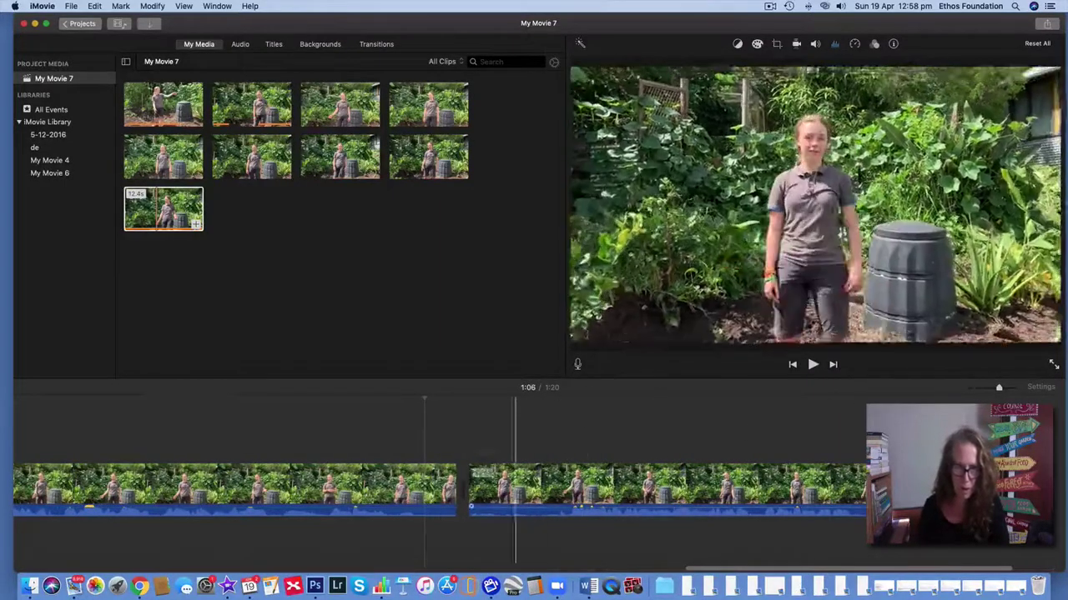
drag(454, 483, 423, 484)
scroll(338, 514, left, 5)
scroll(338, 514, left, 3)
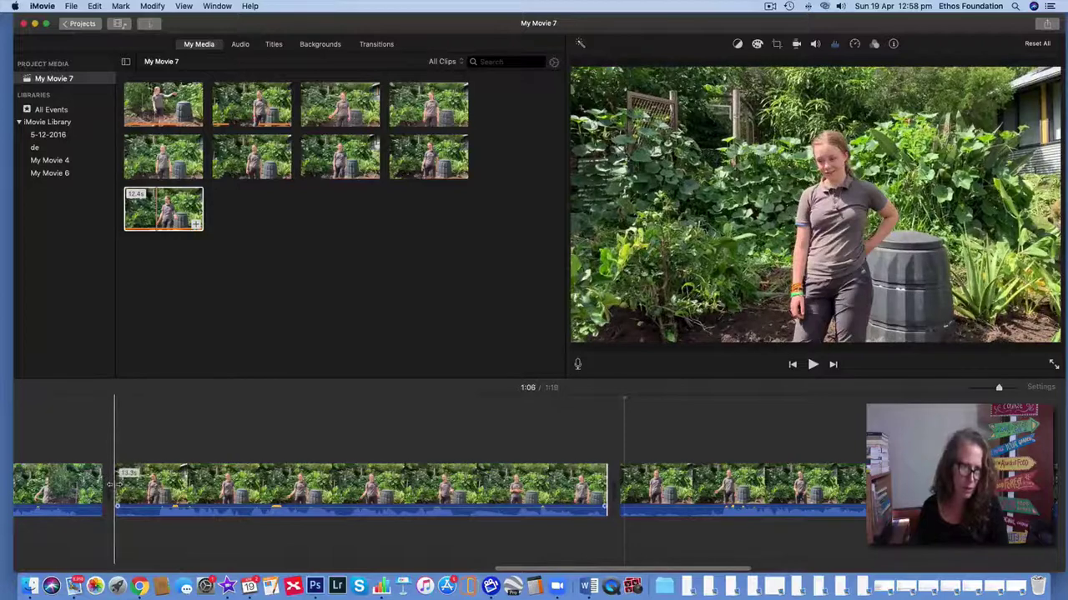
drag(109, 484, 150, 484)
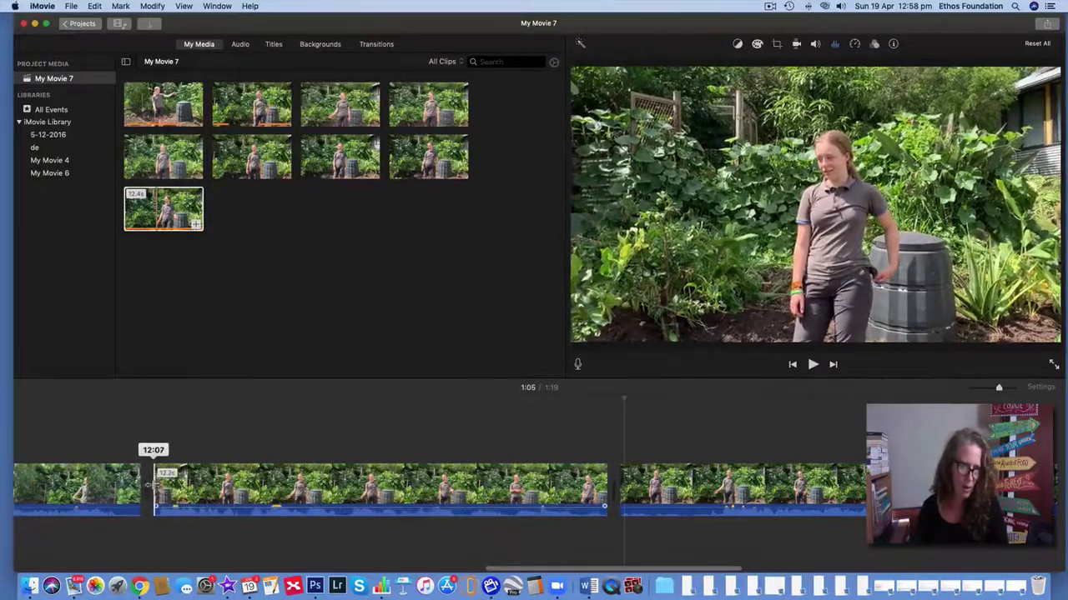
Step: Play the timeline from 0:51 across the trimmed cuts into the opening of the last clip
click(88, 488)
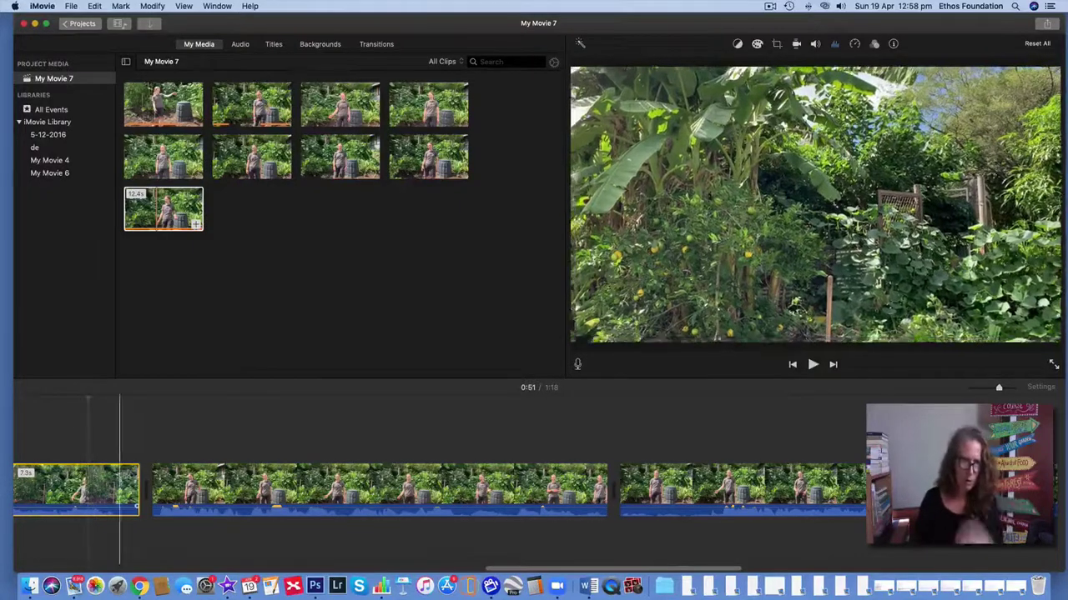
key(space)
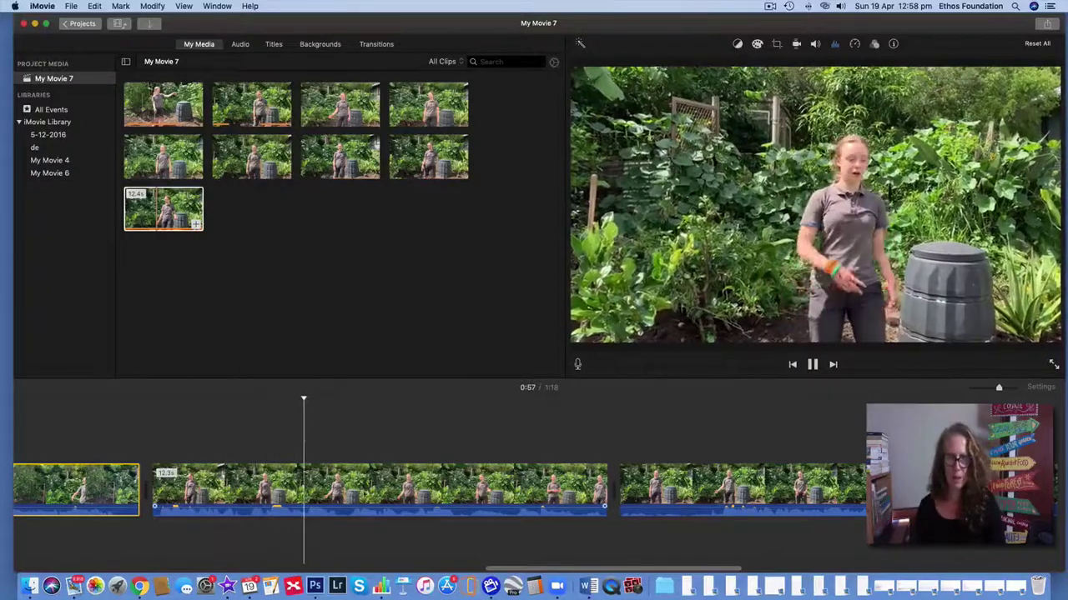
scroll(534, 488, right, 2)
scroll(433, 492, right, 5)
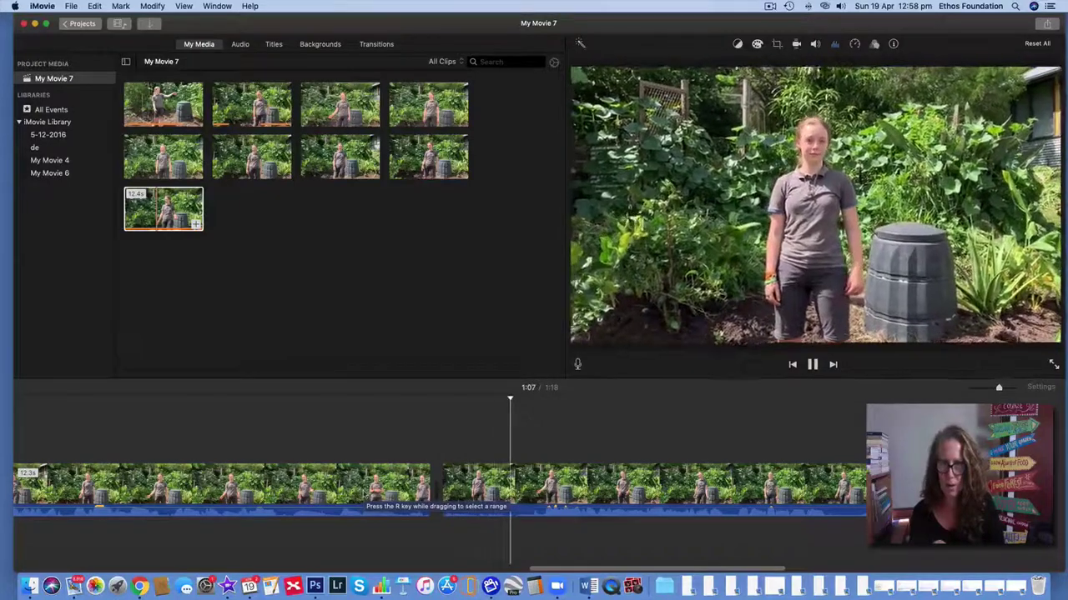
key(space)
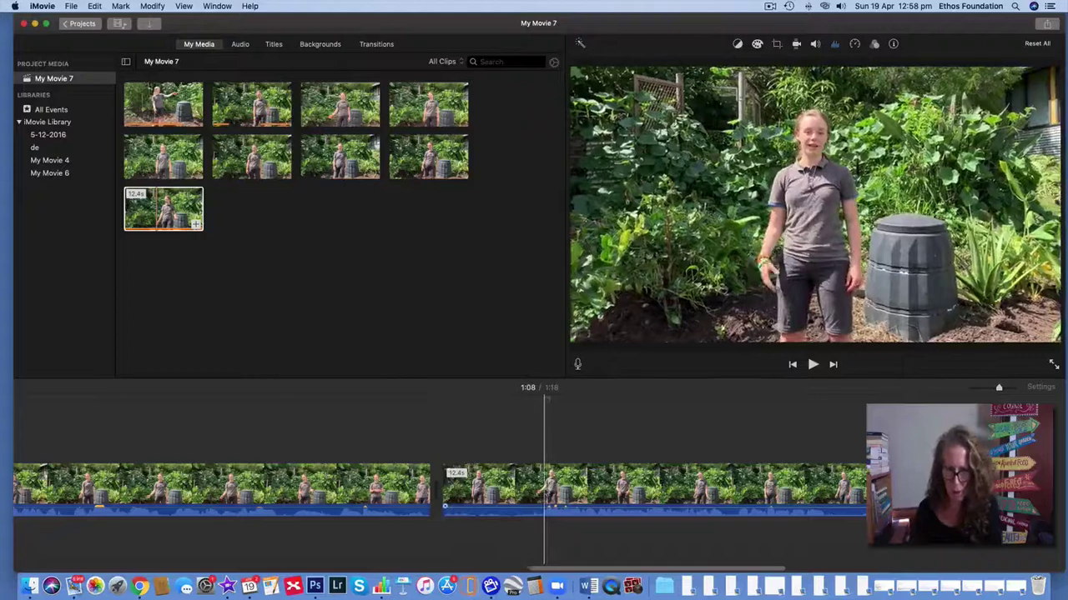
Step: Split the last clip at 1:08 and delete its 3.1-second opening piece
click(543, 492)
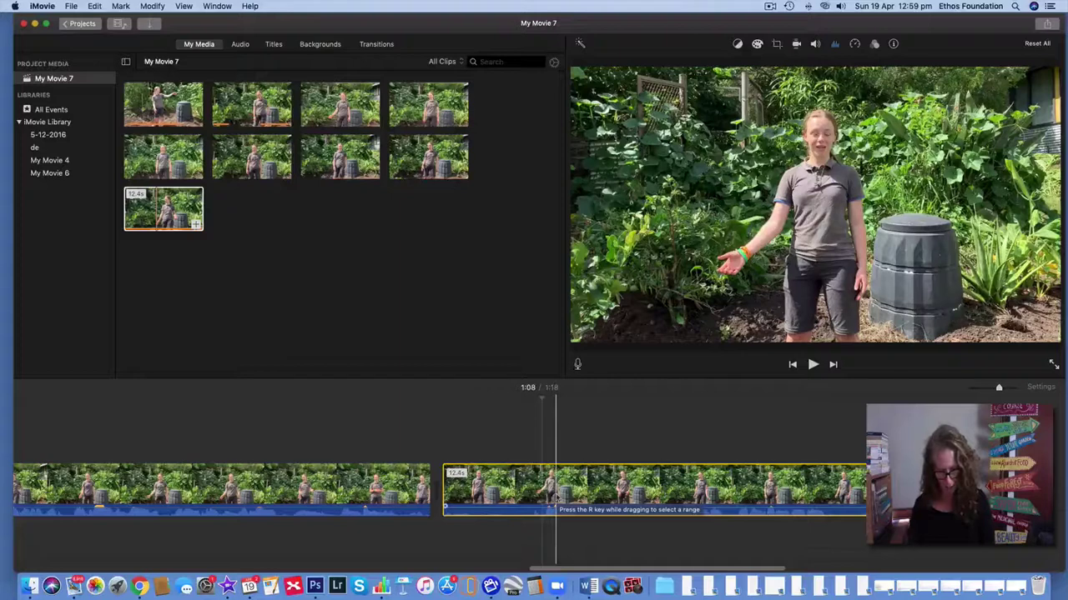
key(super+b)
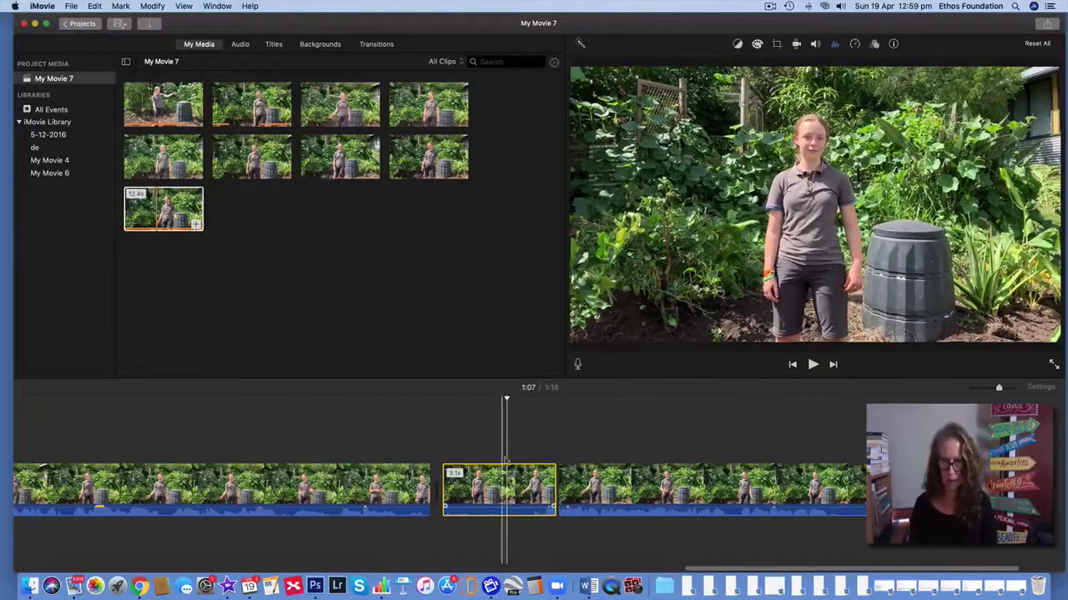
click(394, 488)
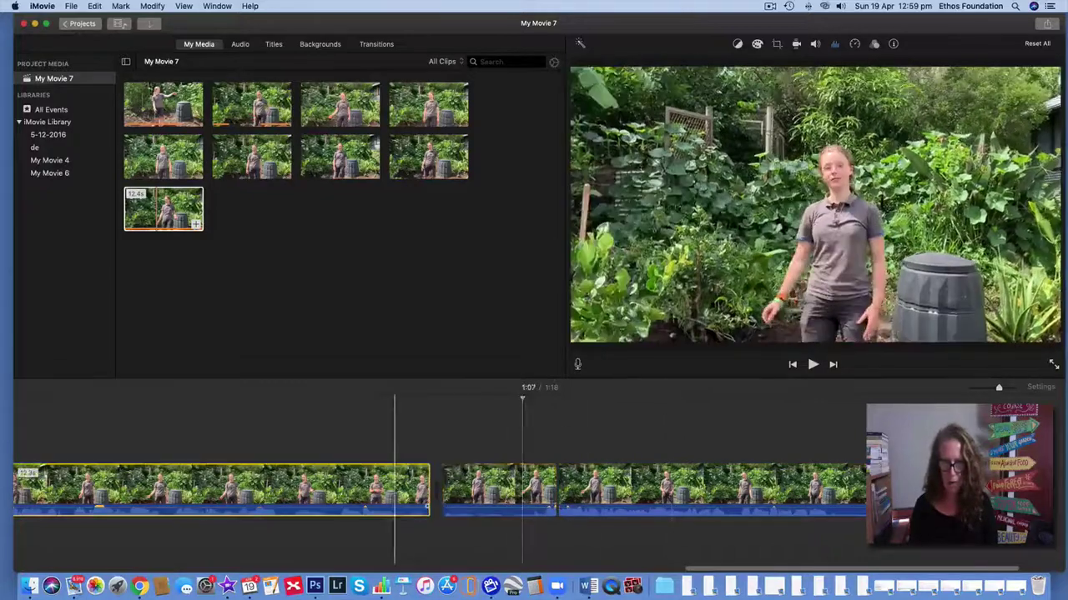
click(467, 488)
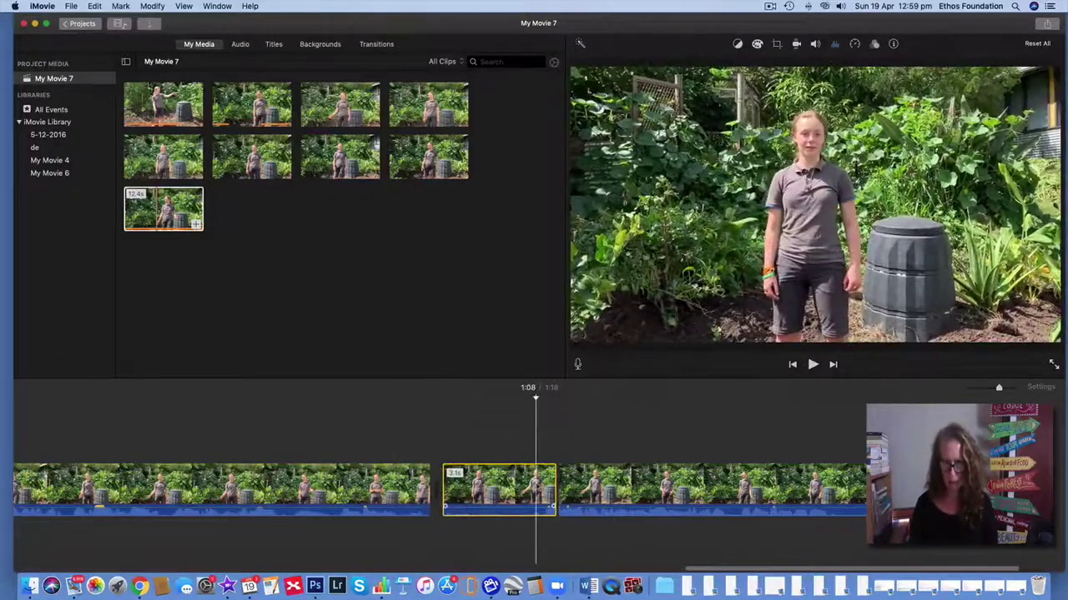
key(Delete)
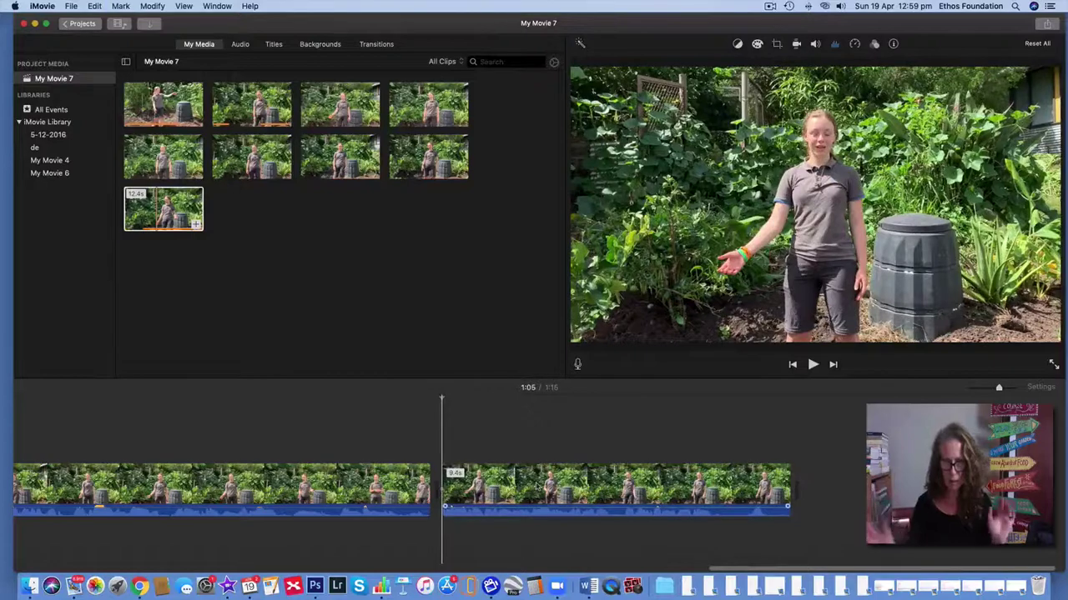
Step: Play across the cut into the last clip and adjust the clip's starting point to a length of 9.8 seconds
click(412, 488)
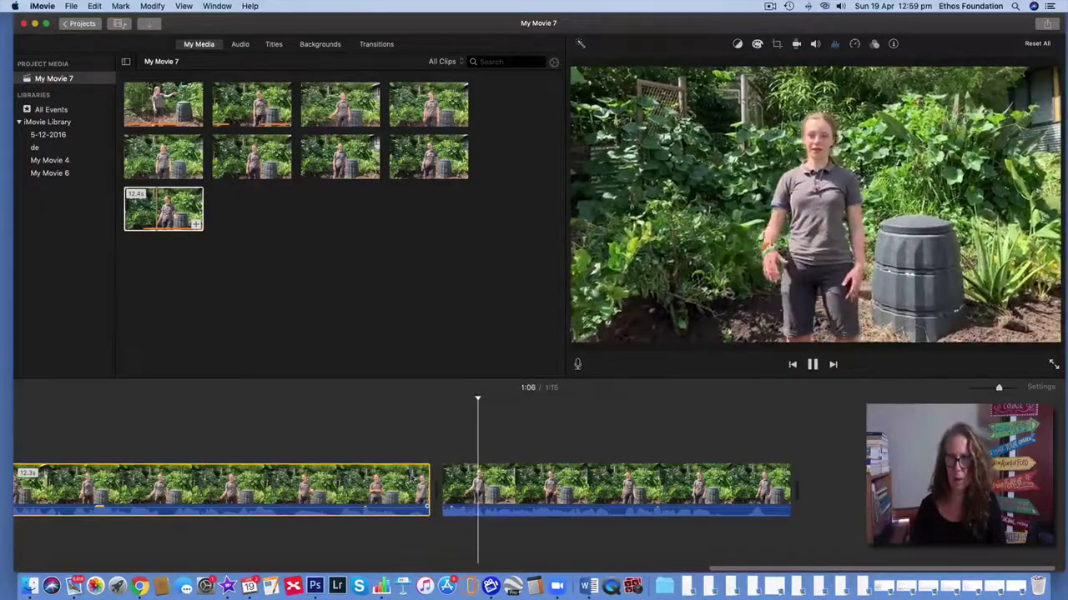
click(455, 492)
drag(439, 486, 450, 483)
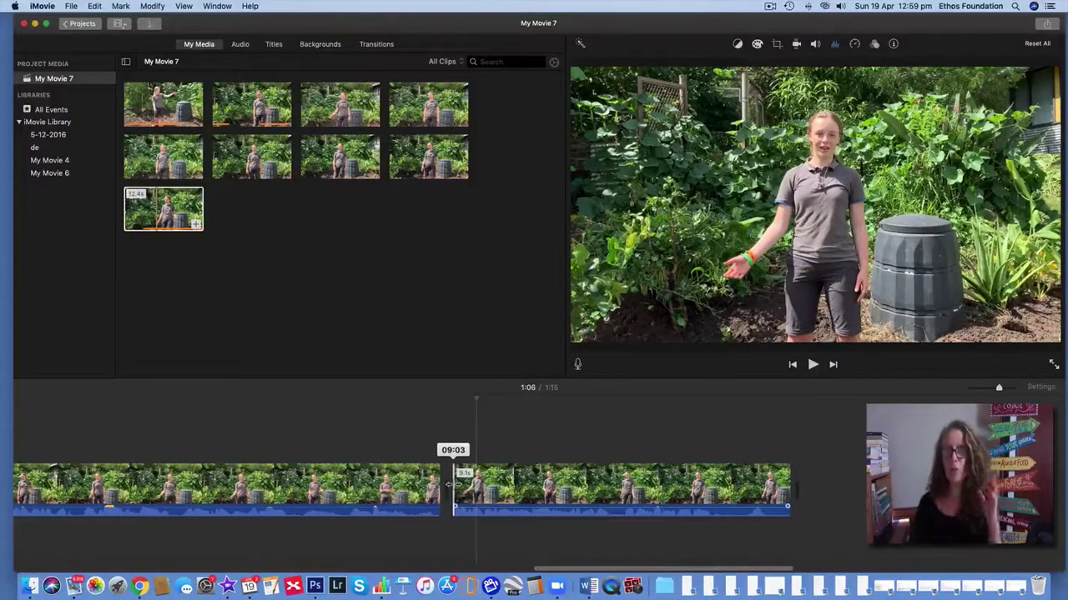
drag(448, 484, 425, 495)
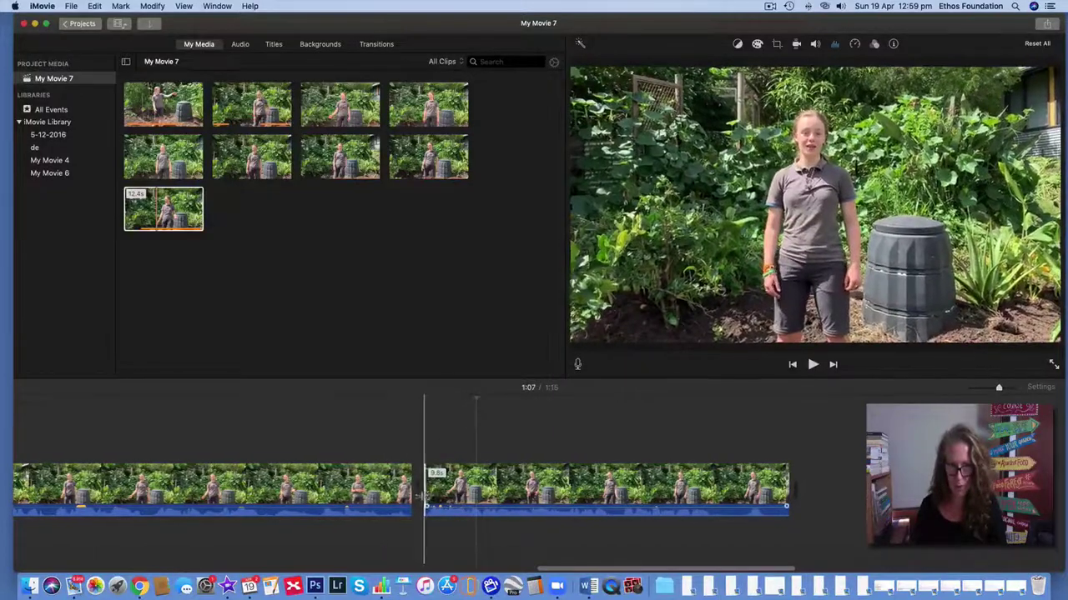
Step: Play the last clip through and trim about half a second off its end
click(385, 492)
key(space)
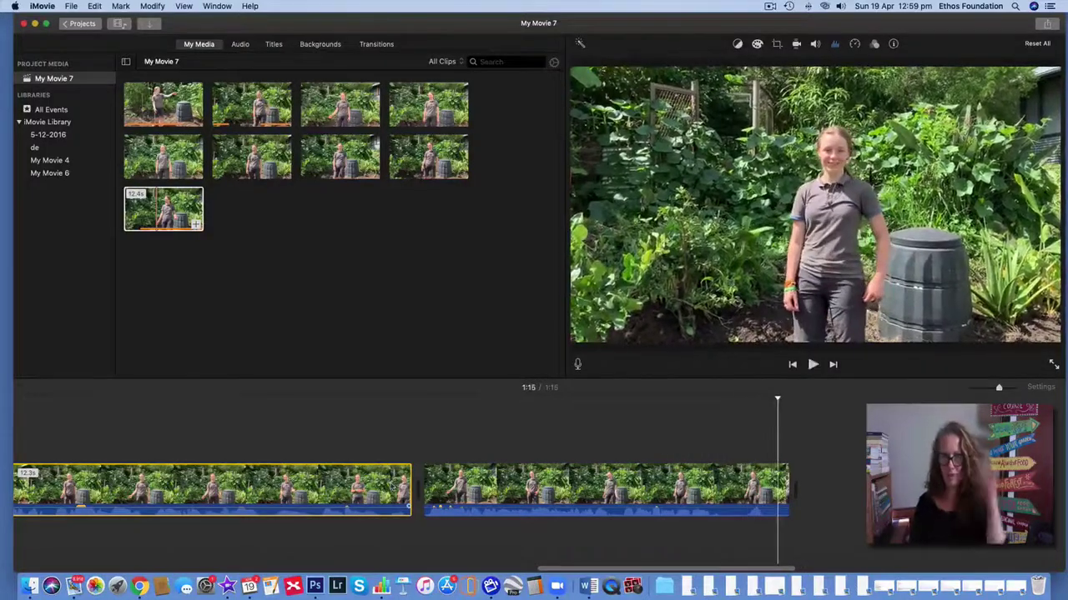
drag(789, 480, 767, 480)
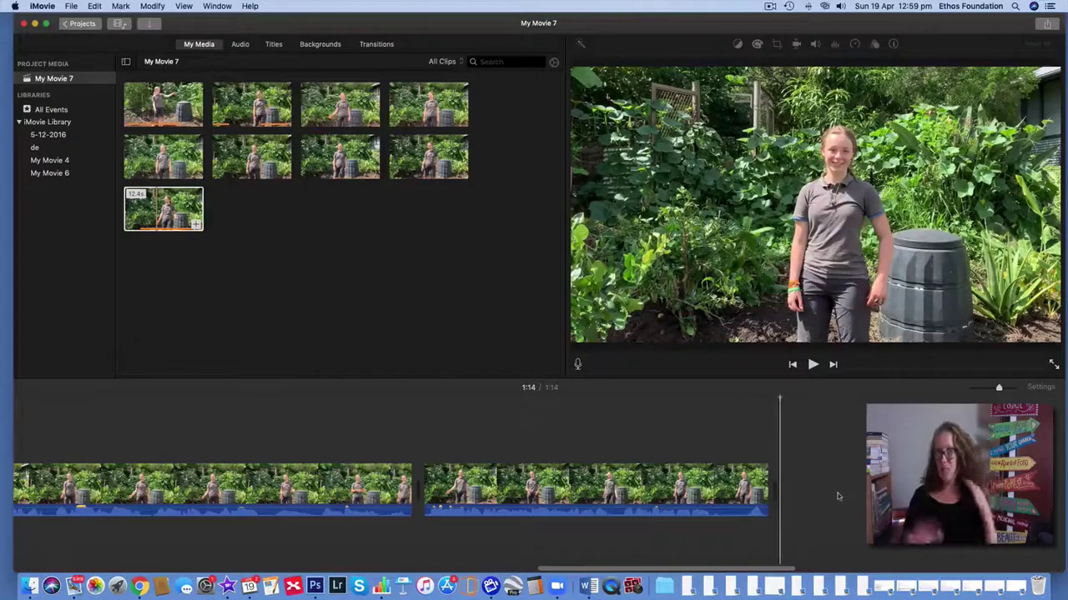
Step: Add the Centered title at the very beginning of the movie, over the first clip
scroll(837, 493, left, 10)
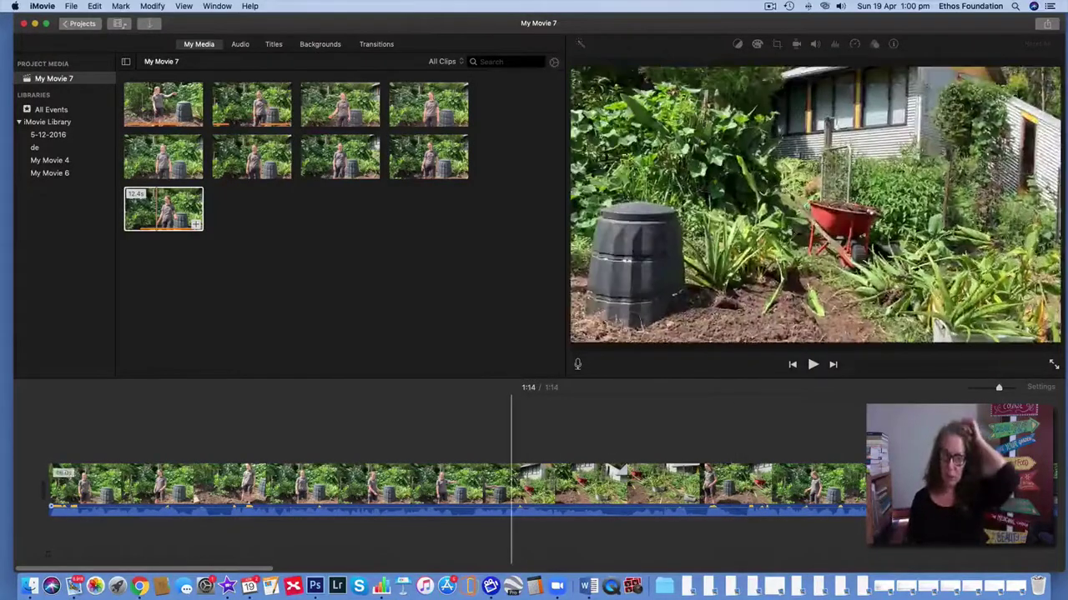
click(47, 463)
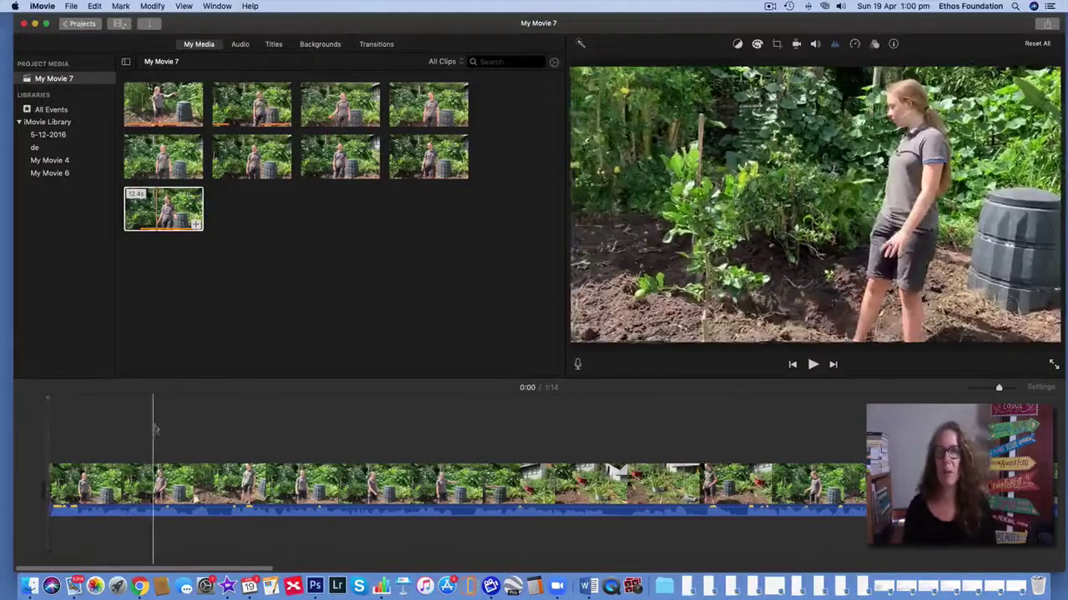
click(278, 47)
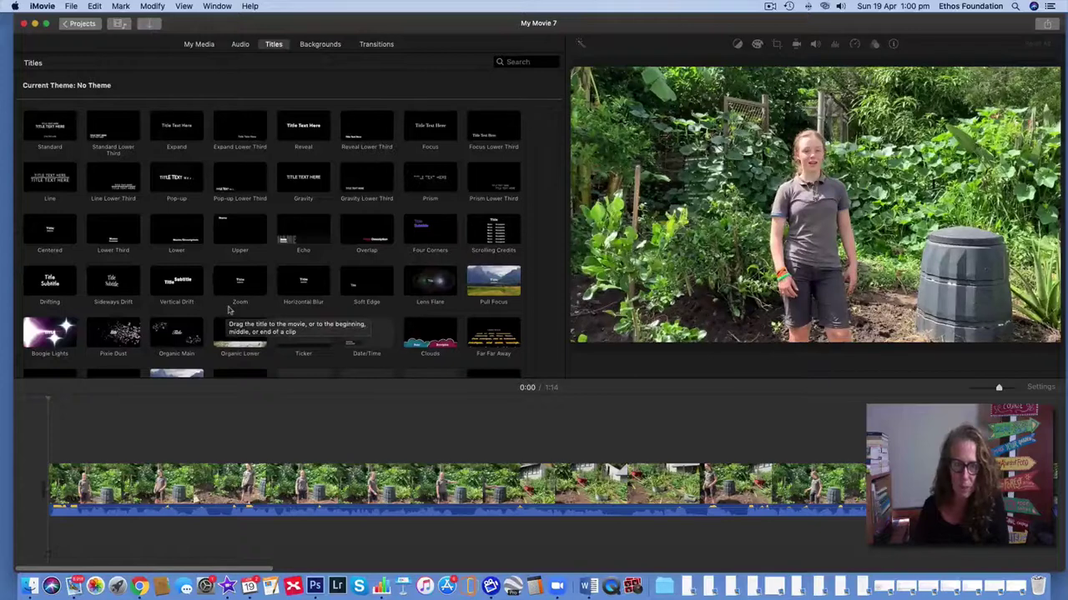
scroll(265, 300, down, 1)
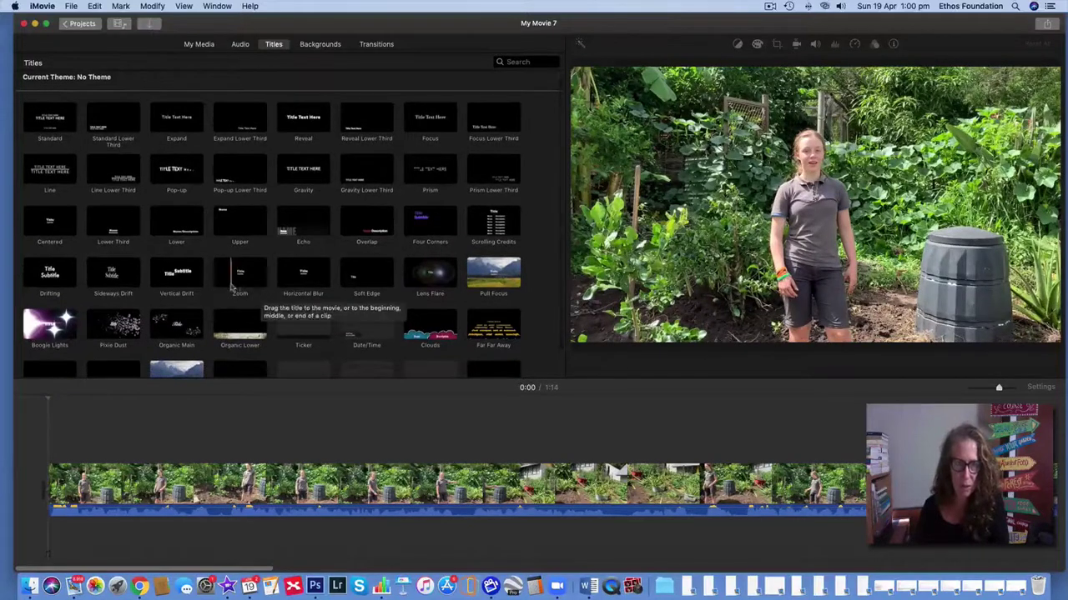
click(52, 219)
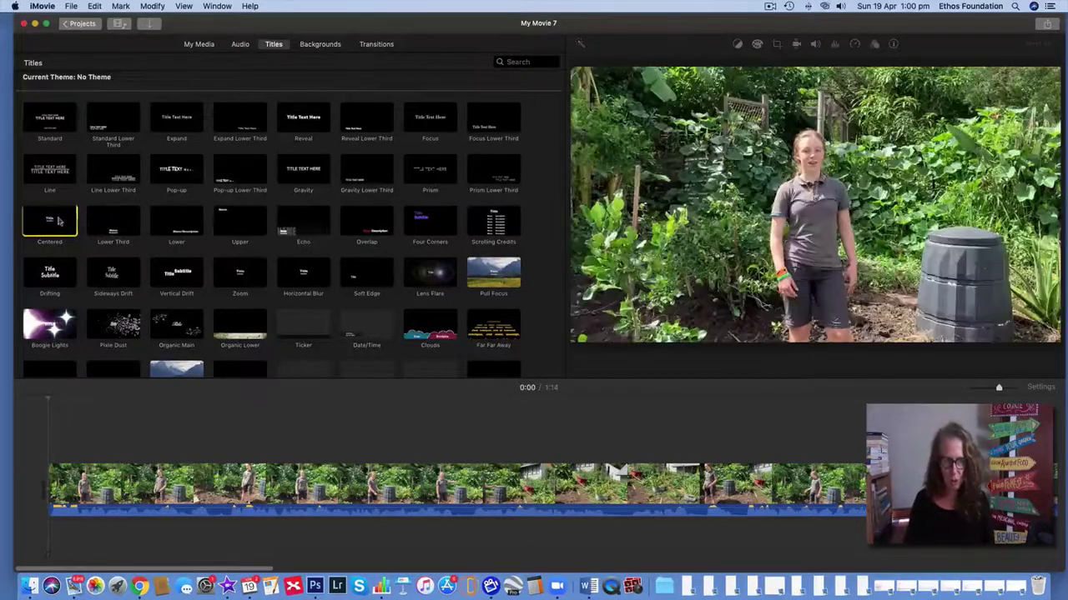
drag(58, 220, 42, 480)
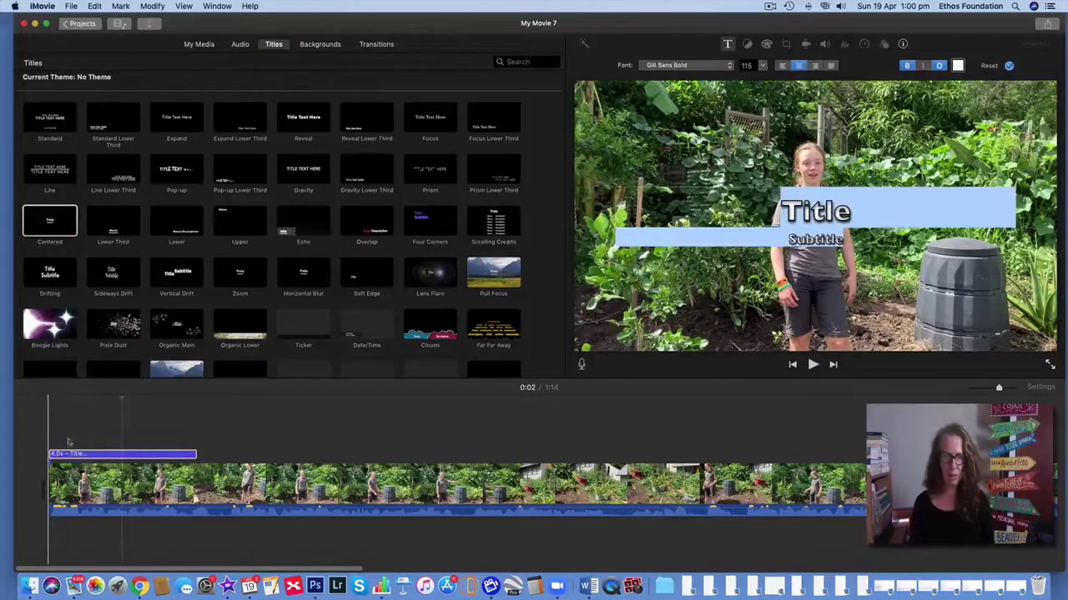
click(67, 455)
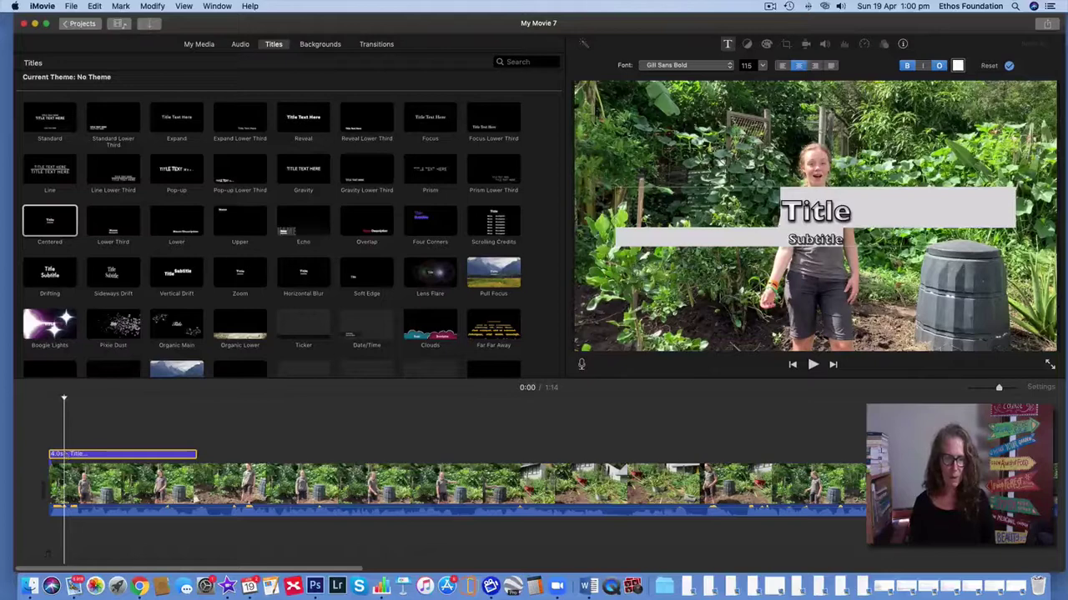
Step: Replace the Centered title's text with the garden's name and remove the subtitle
triple_click(819, 208)
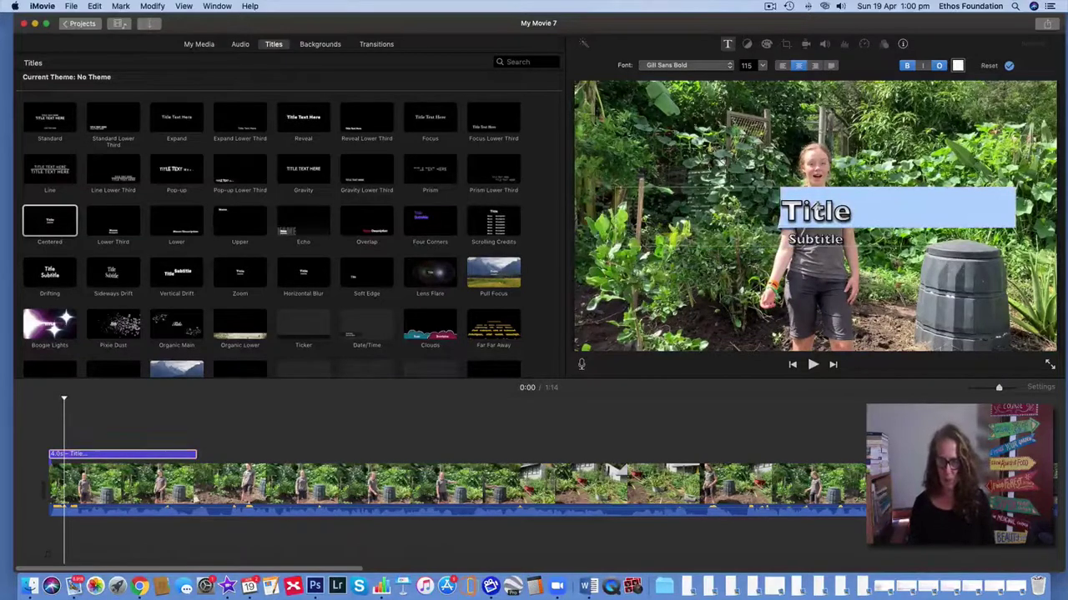
text(Maia's Garden)
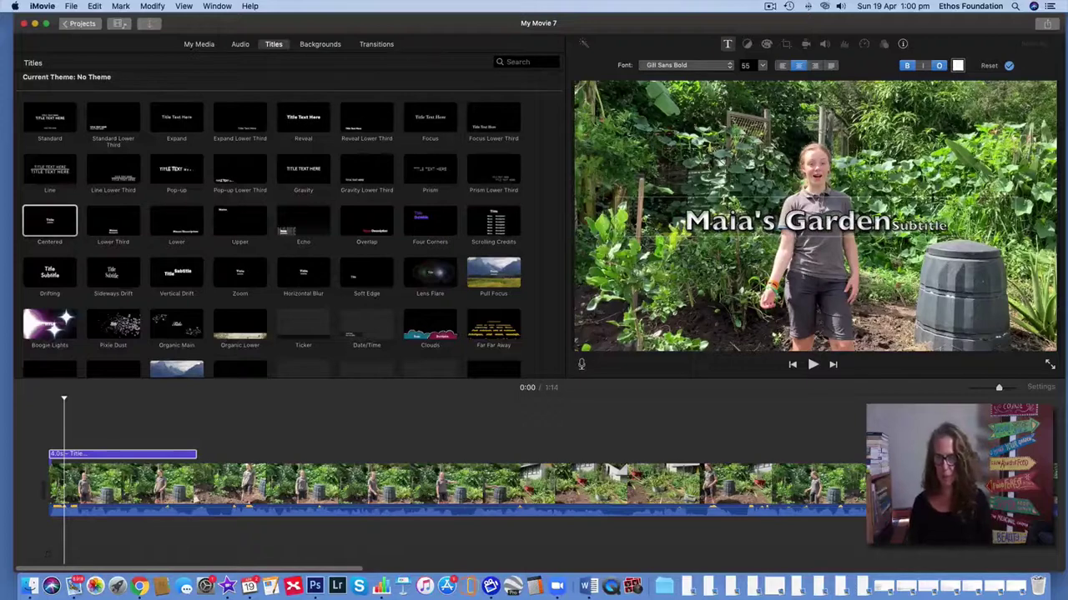
key(Tab)
key(BackSpace)
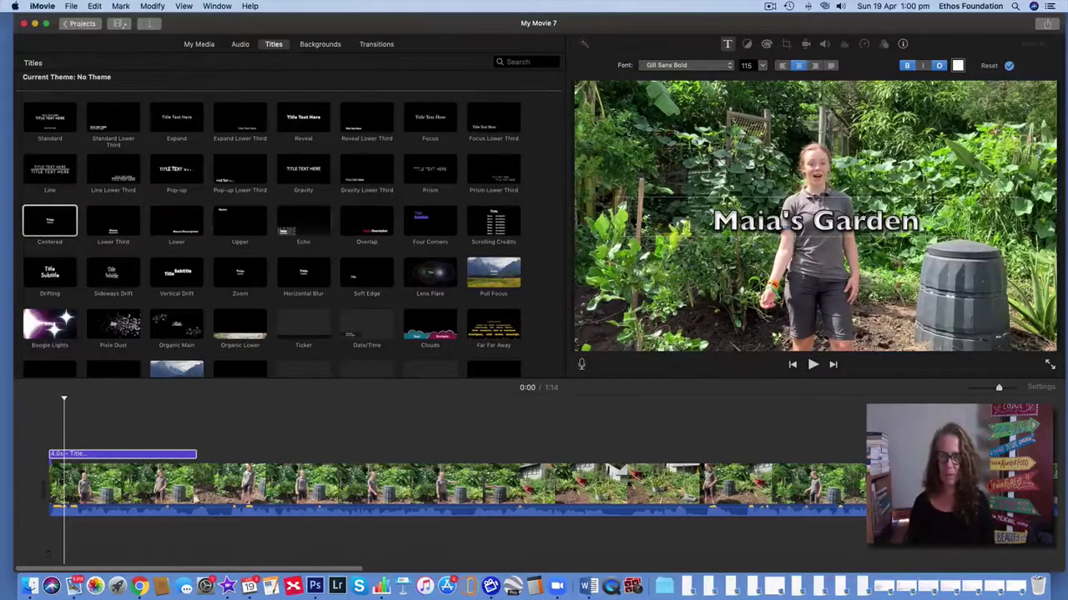
Step: Play the opening of the movie from 0:00 to preview the title over the footage
click(47, 449)
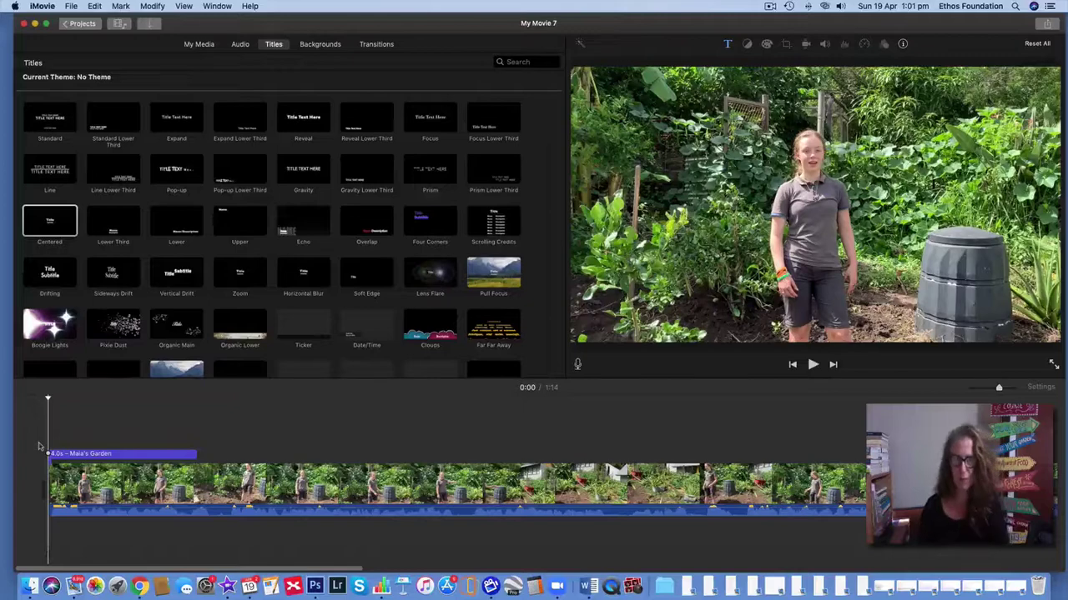
key(space)
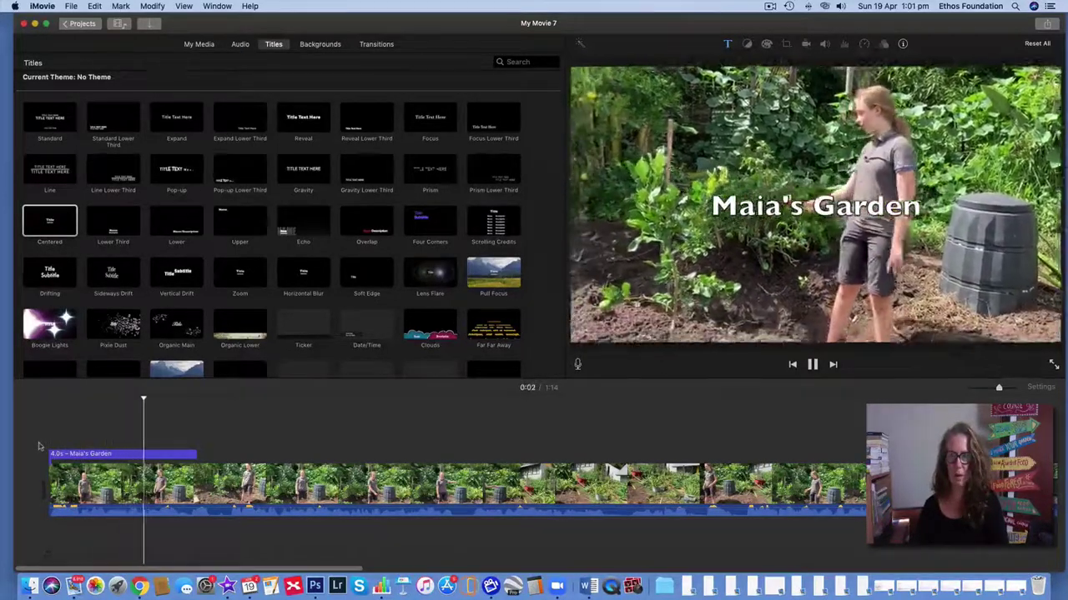
key(space)
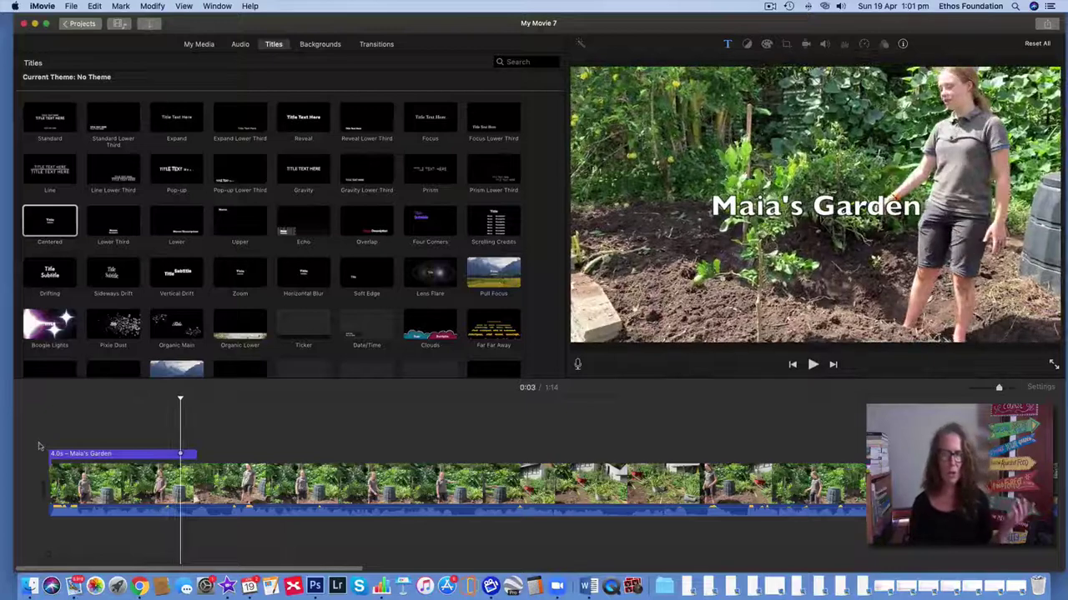
Step: Delete the Centered title and place the Lens Flare title at the beginning of the movie instead
click(95, 456)
key(Delete)
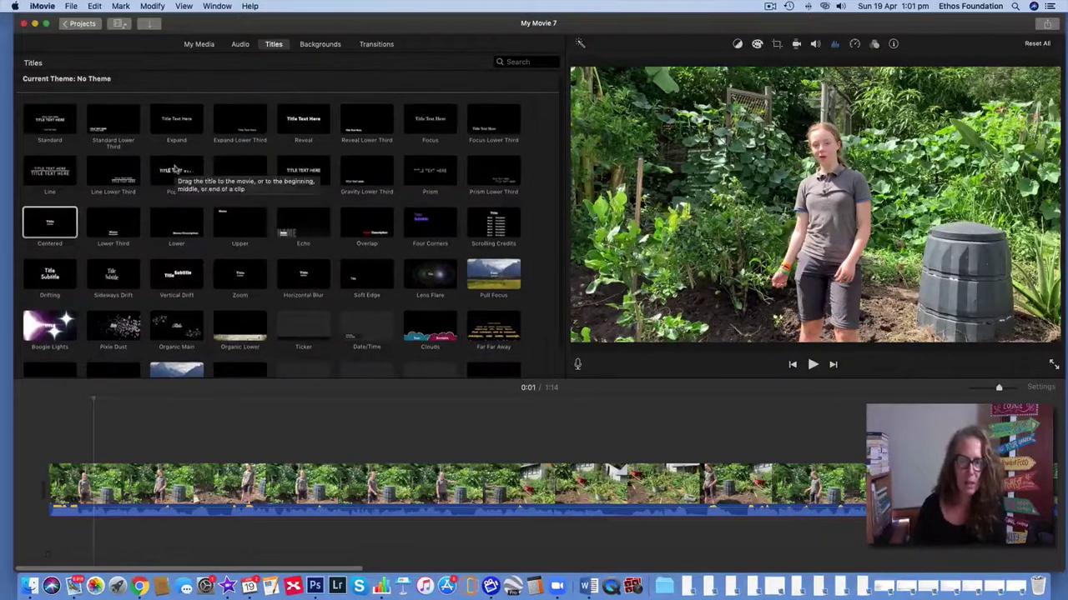
drag(430, 279, 122, 453)
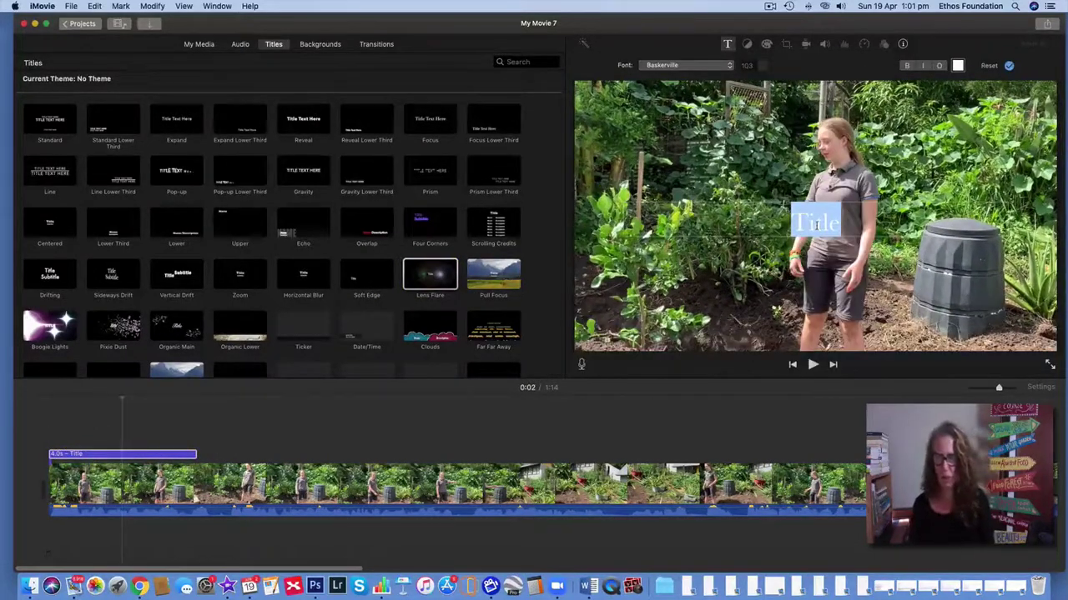
Step: Replace the Lens Flare title's placeholder text with the garden's name
text(M)
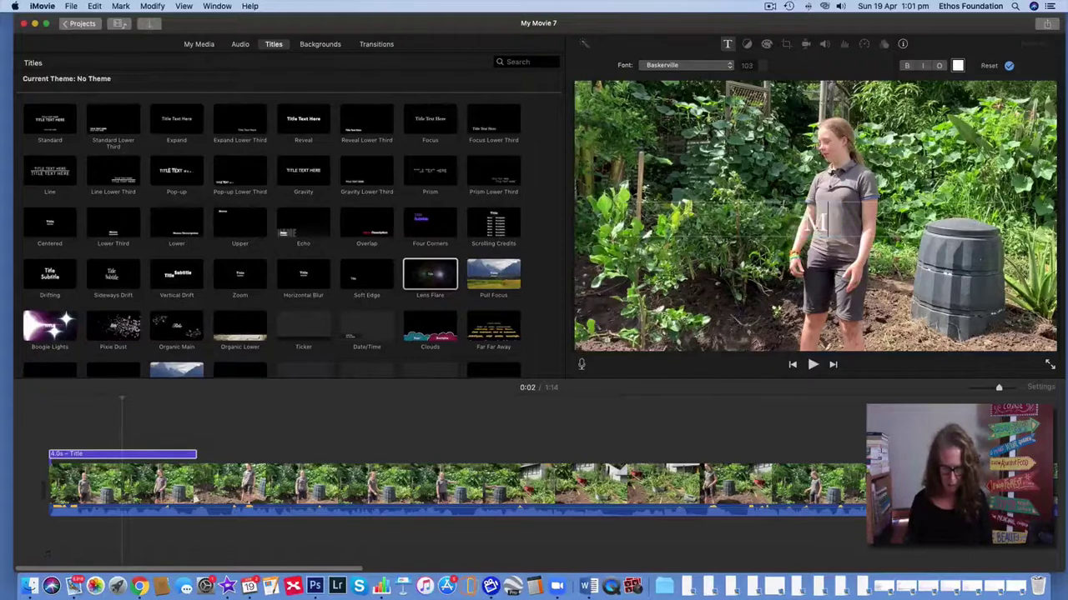
text(ai)
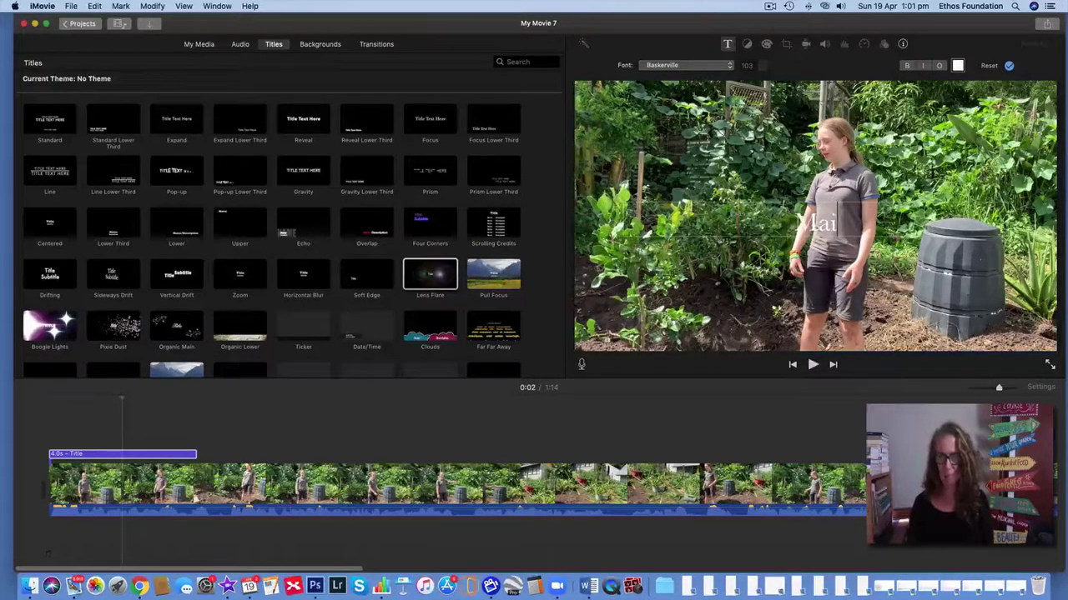
text(a's)
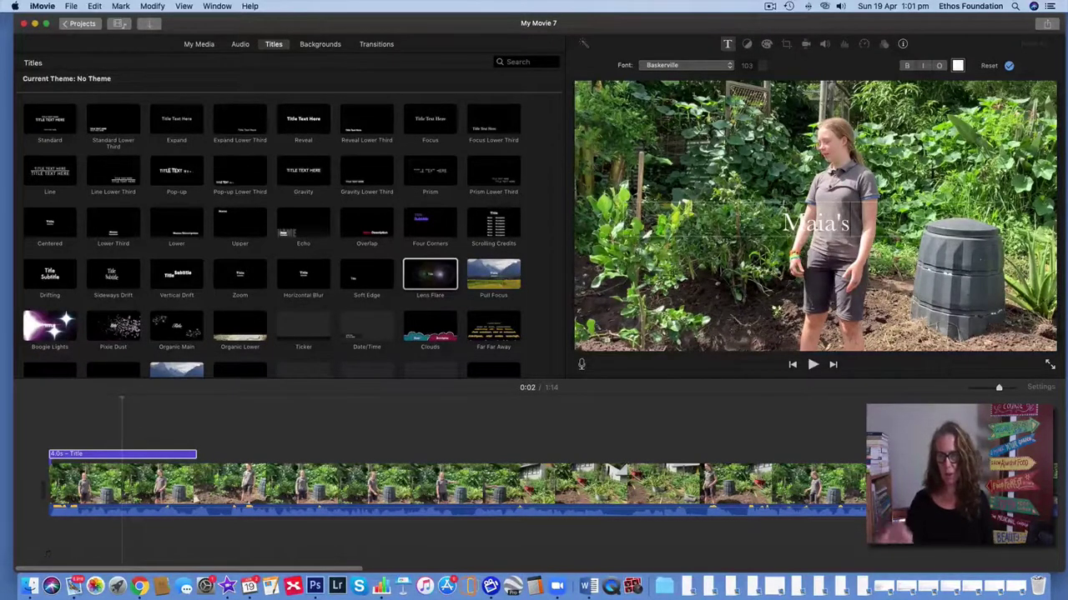
text( G)
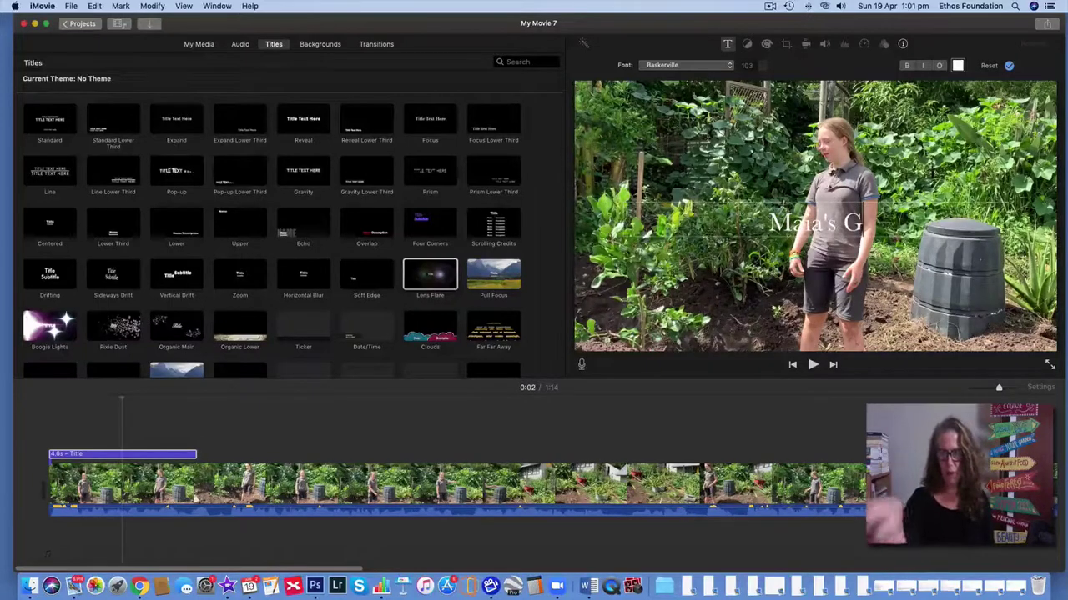
text(arden)
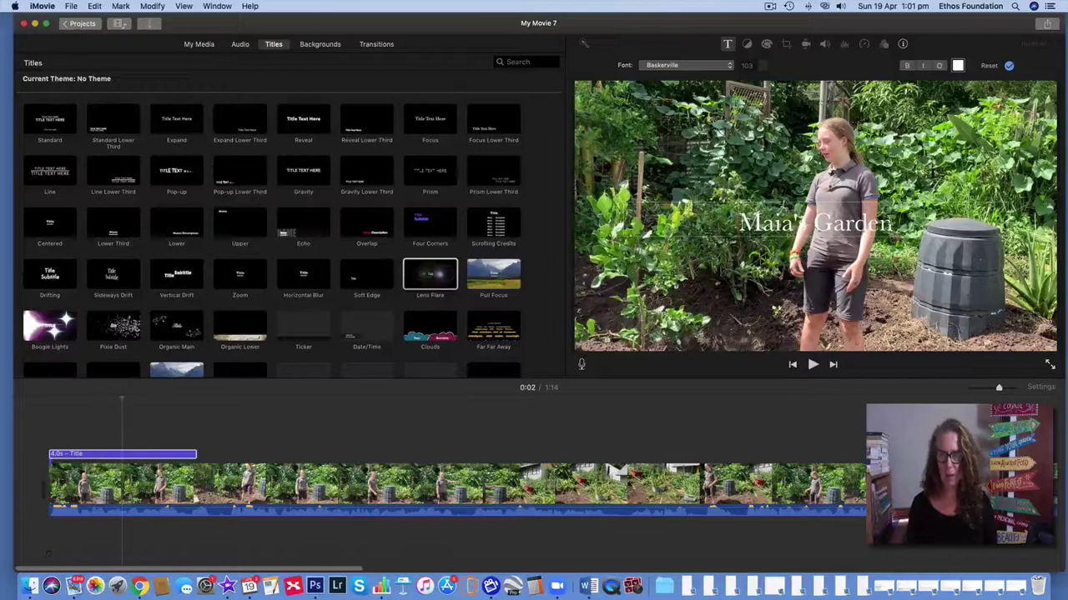
Step: Play the movie from 0:00 to preview the Lens Flare title over the opening footage
click(49, 442)
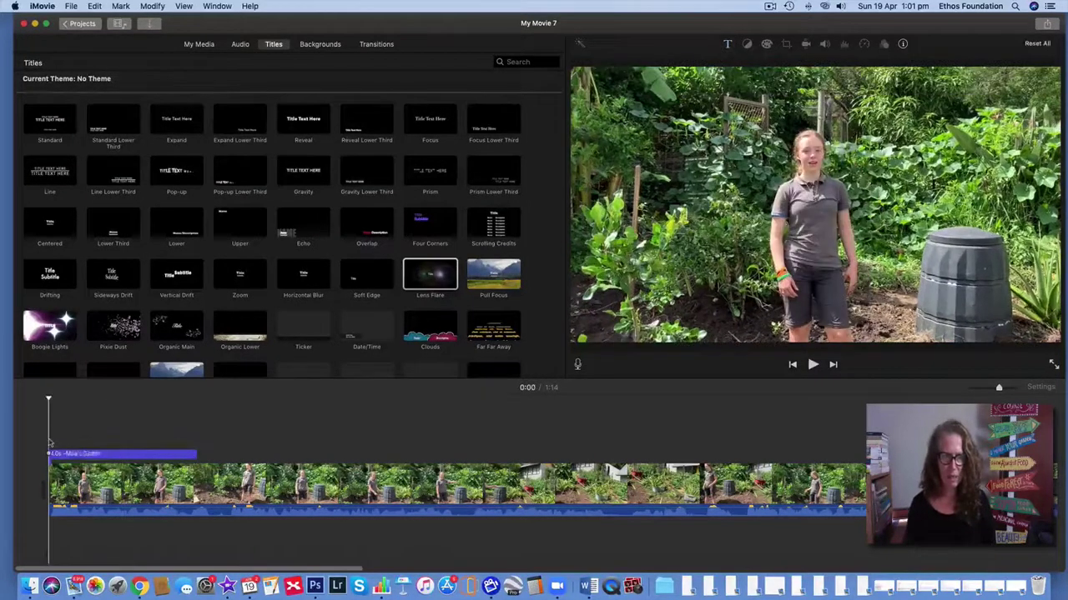
click(49, 454)
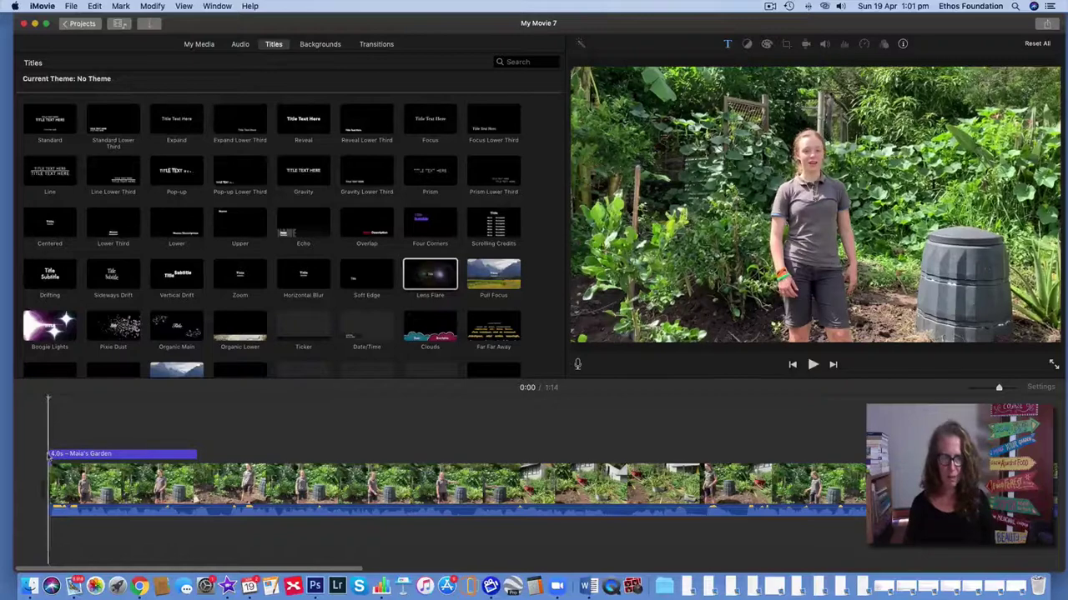
key(space)
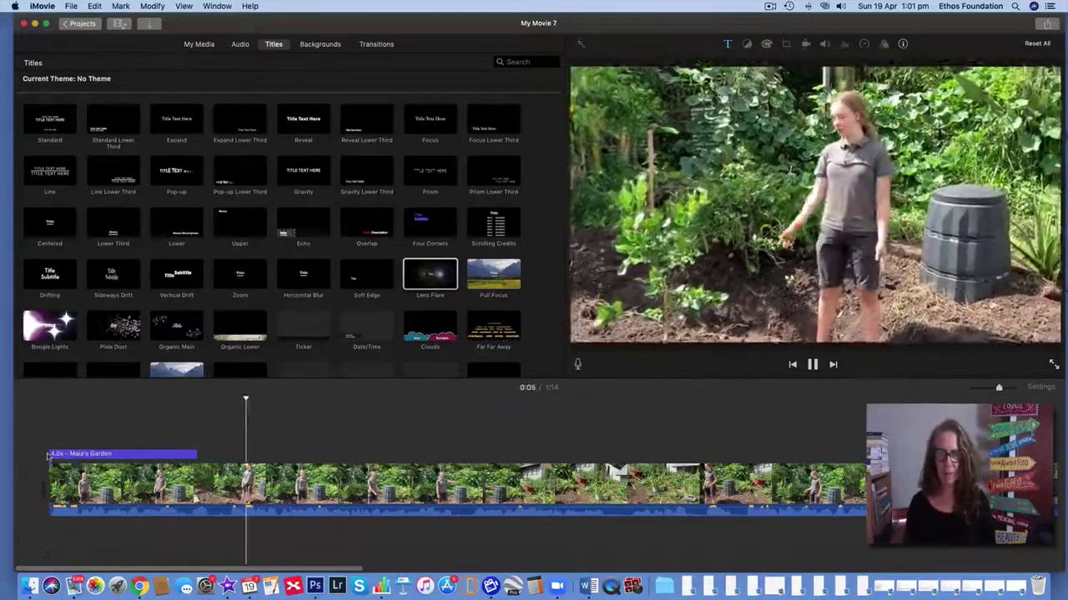
click(110, 455)
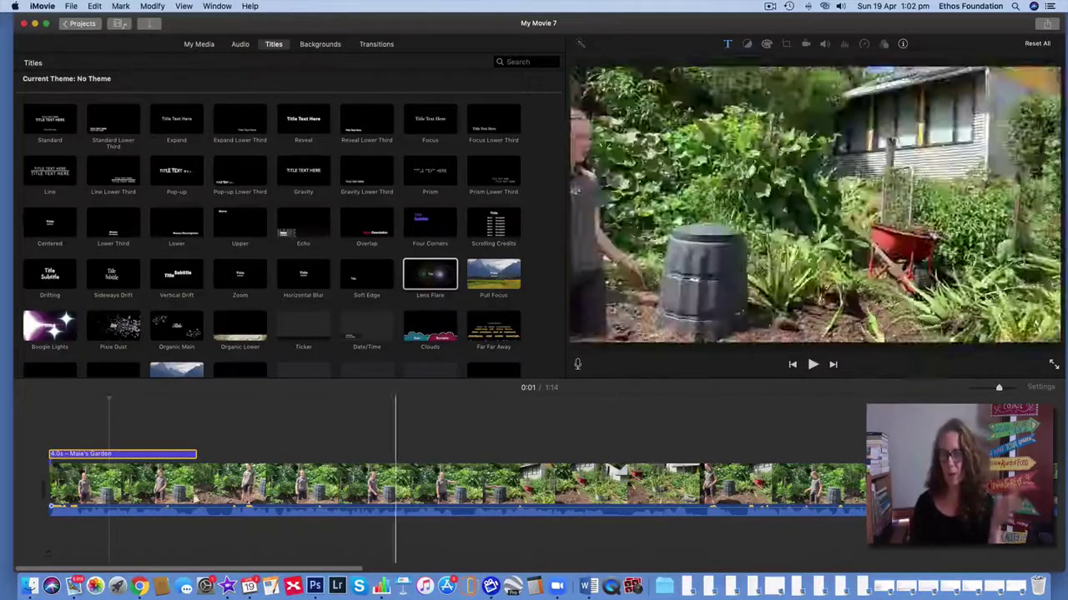
Step: Audition the Forest sound effect and add it as background audio at the beginning of the movie
click(240, 44)
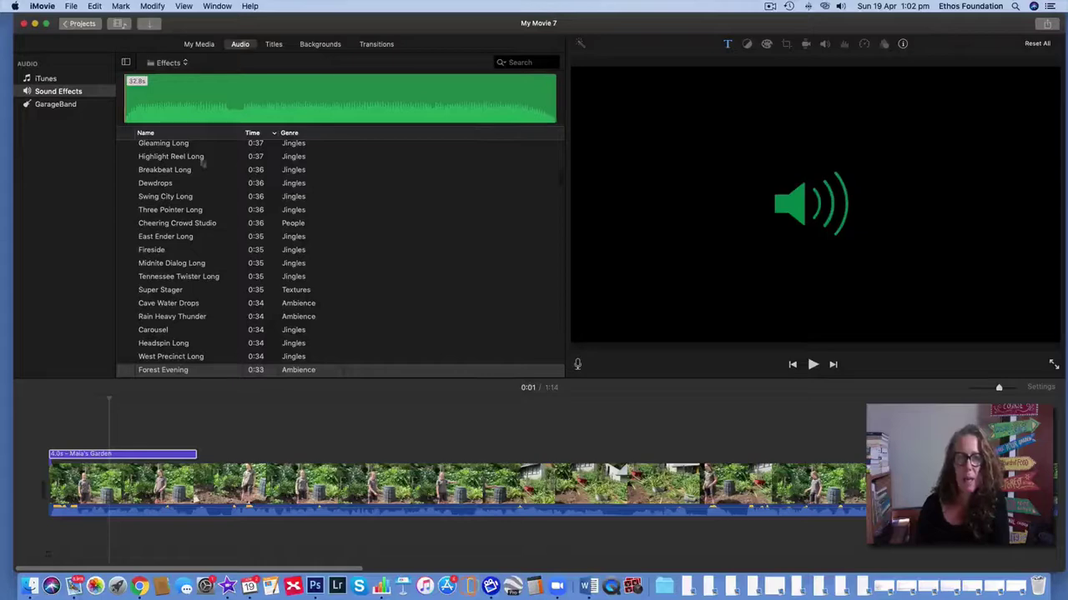
scroll(181, 238, up, 10)
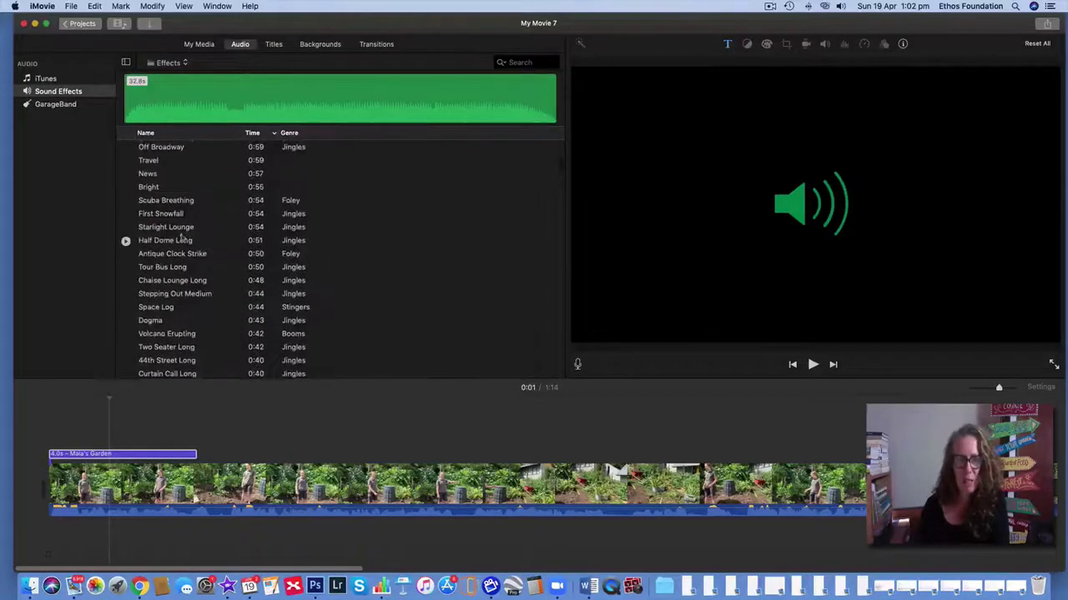
scroll(181, 238, up, 10)
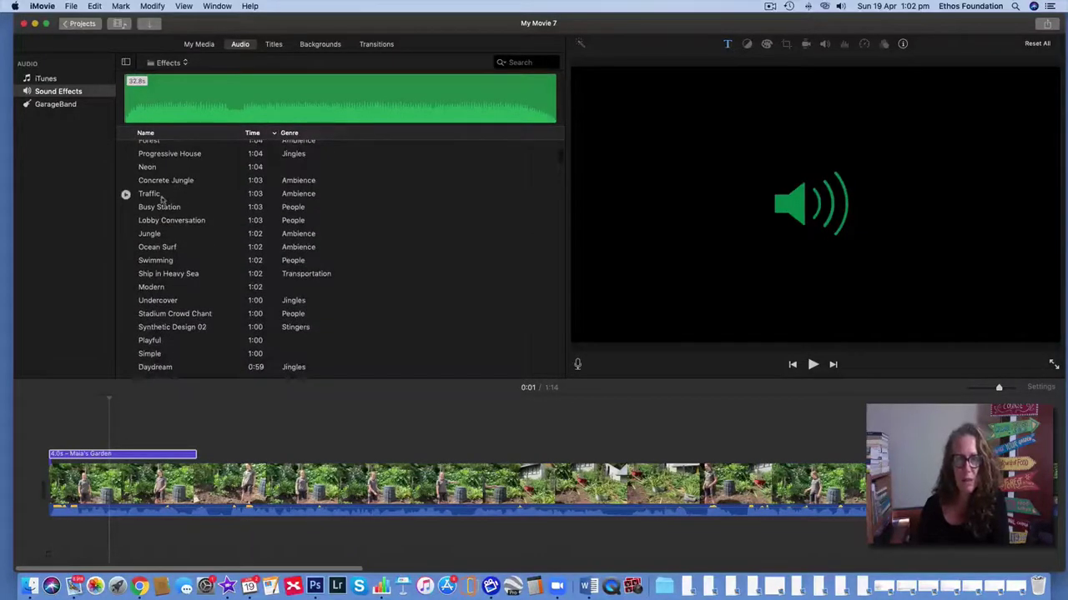
scroll(147, 195, up, 3)
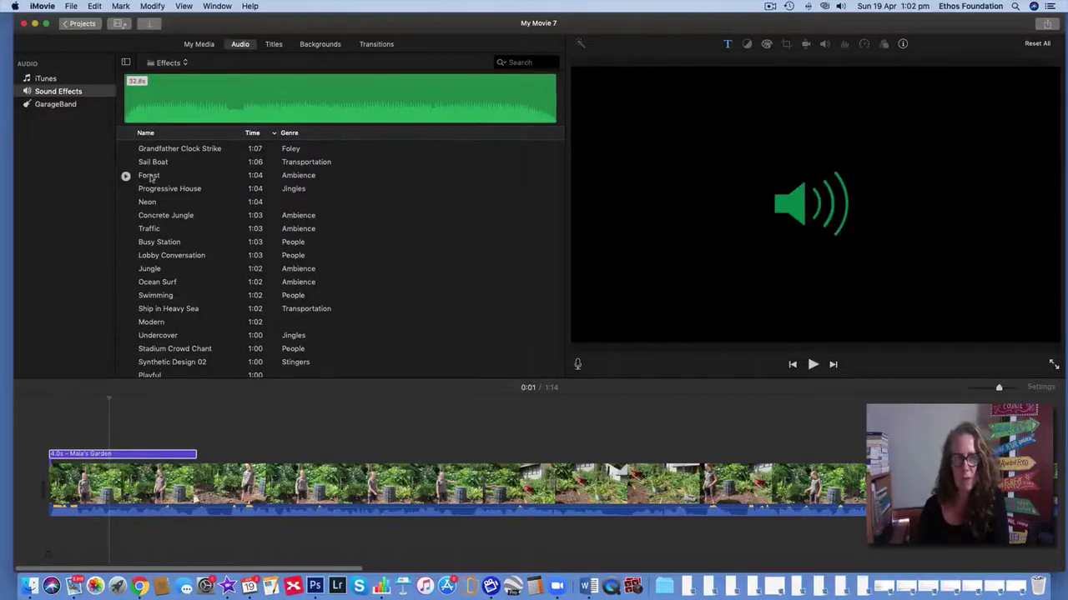
click(151, 177)
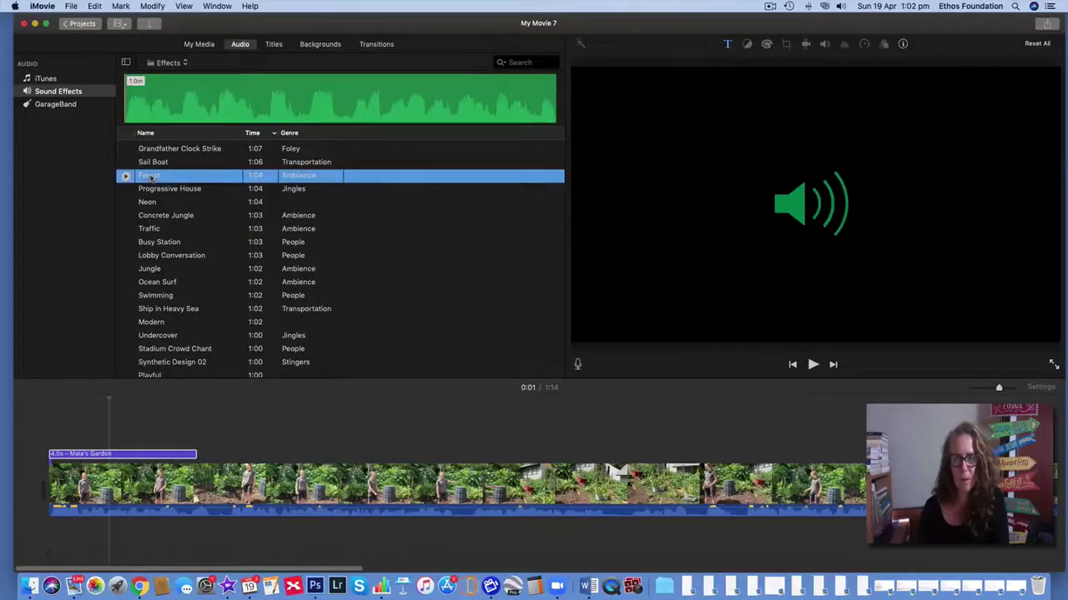
click(125, 177)
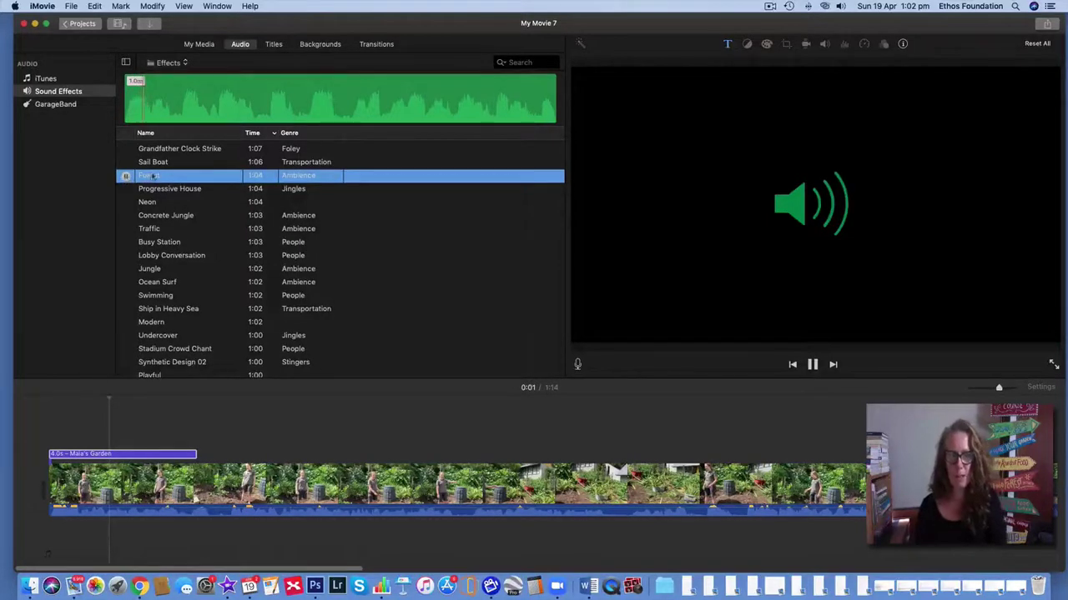
drag(150, 176, 52, 538)
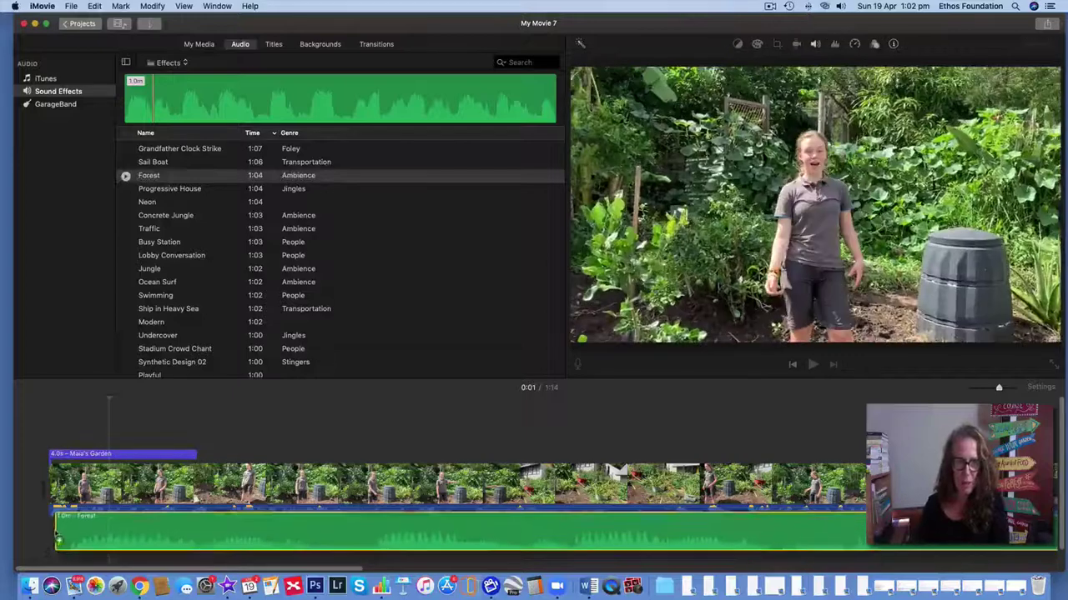
Step: Play the opening with the Forest sound underneath, and delete that sound from the timeline
click(46, 459)
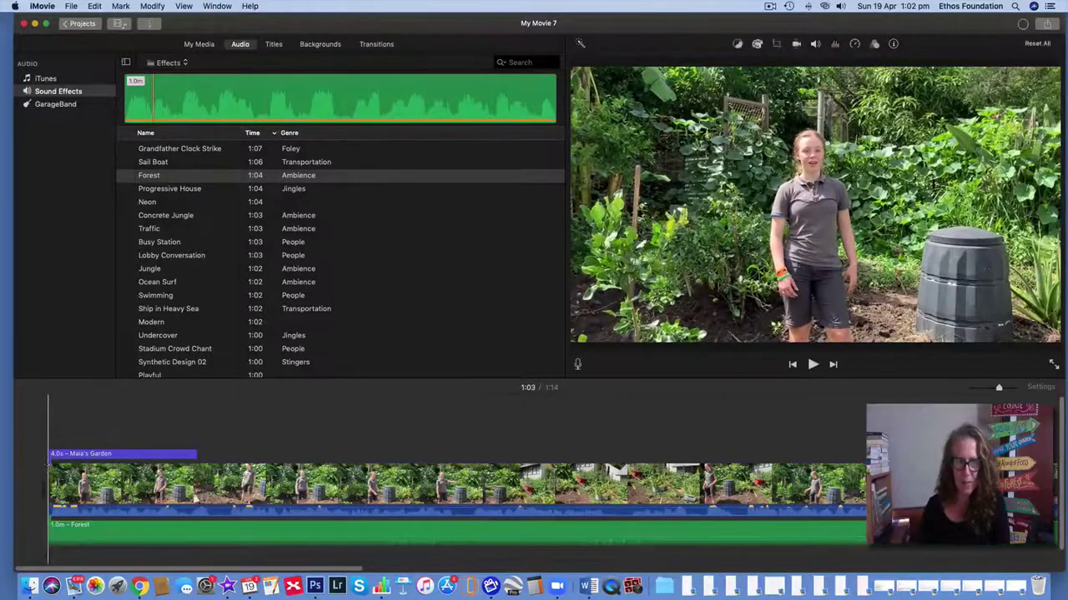
key(space)
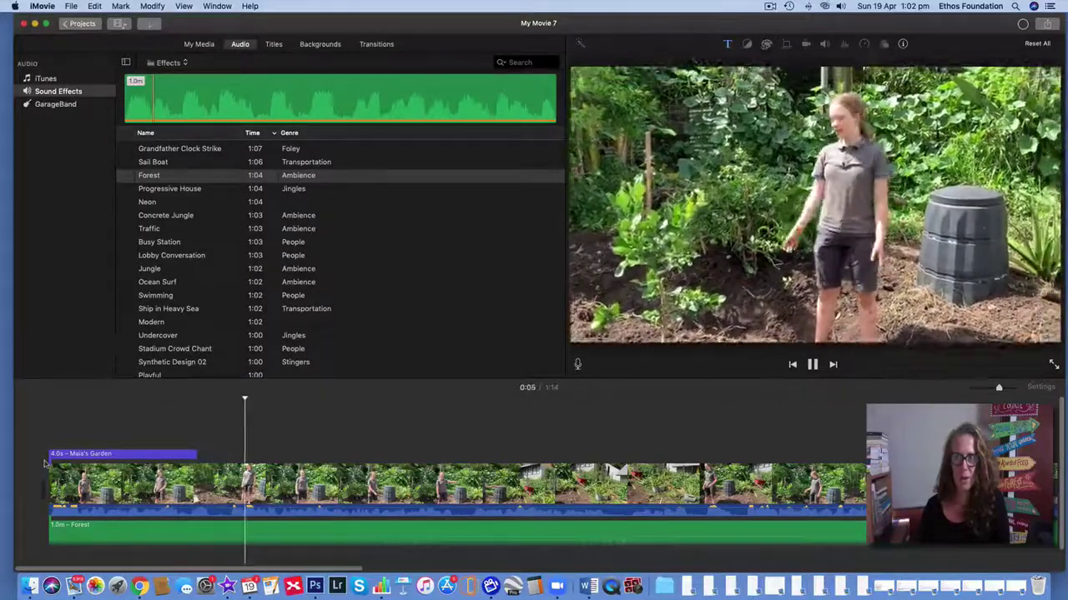
click(209, 538)
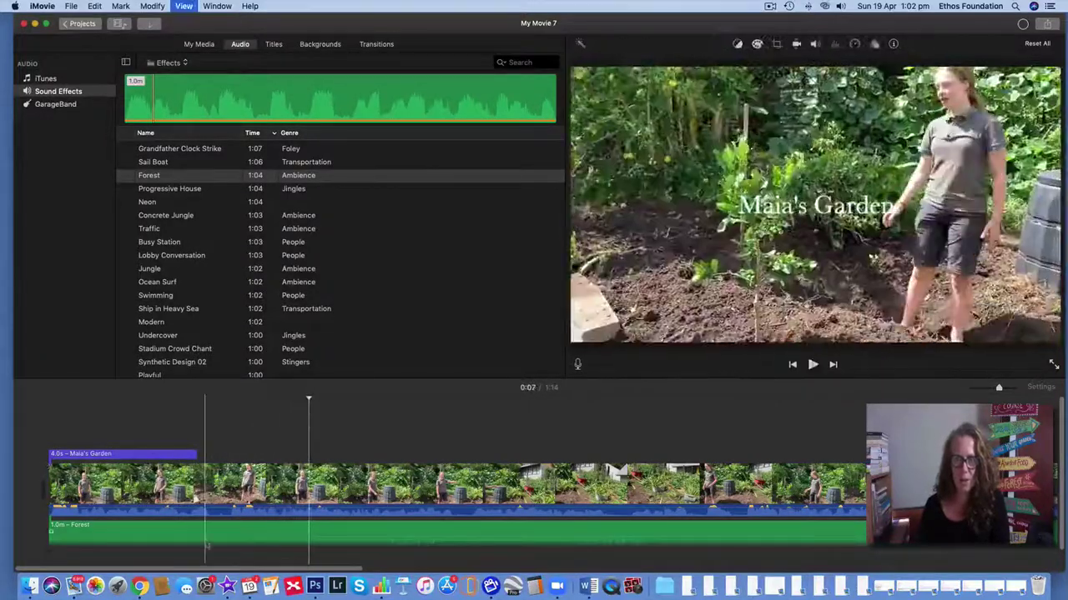
key(Delete)
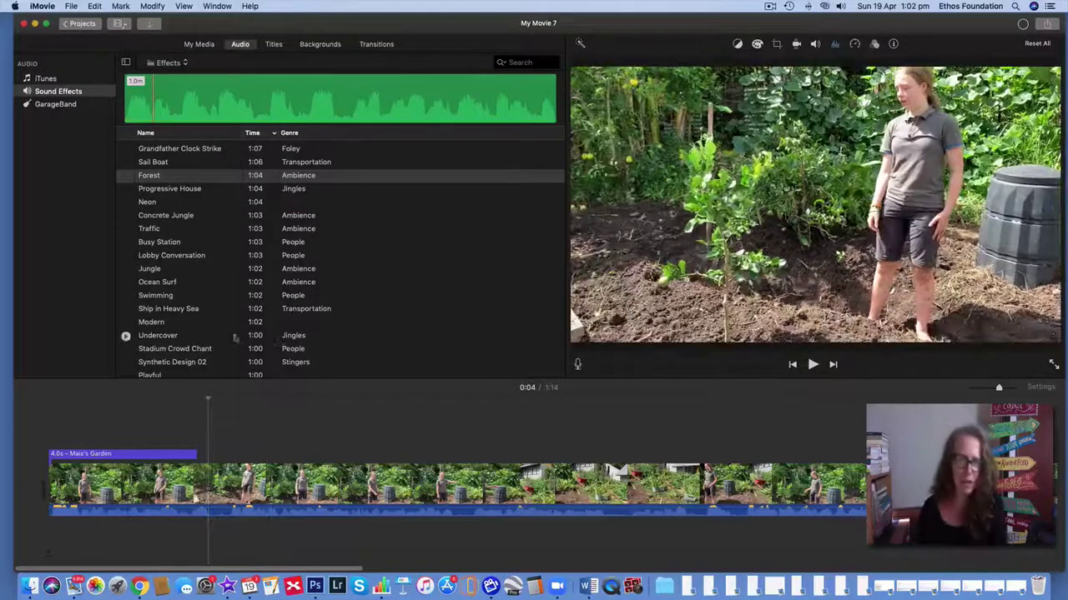
Step: Add the Ocean Surf sound effect as background audio at the beginning of the movie
scroll(193, 345, down, 2)
scroll(193, 344, down, 3)
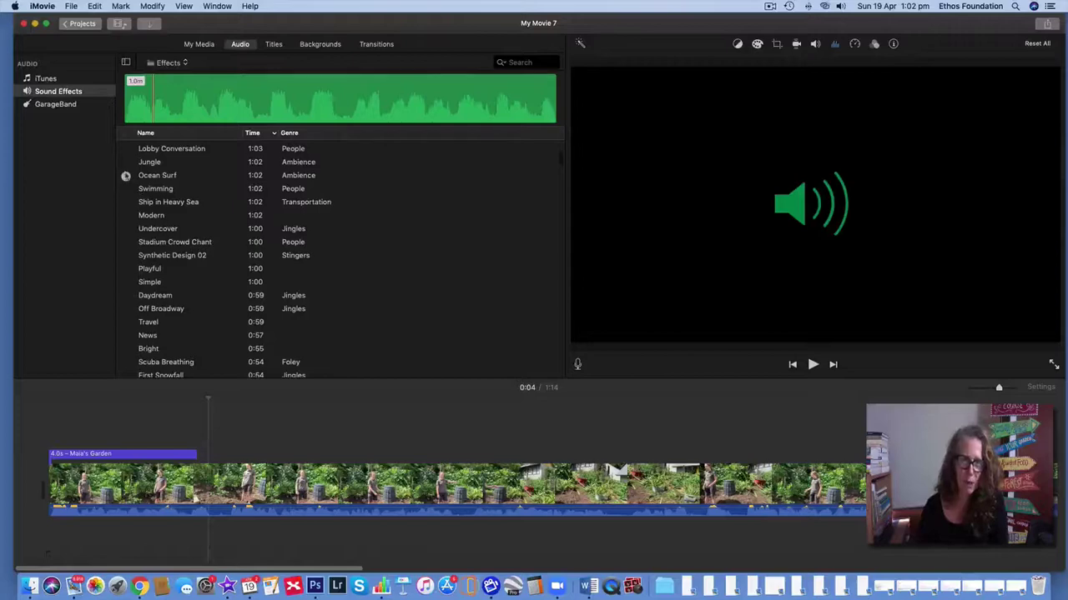
drag(156, 176, 55, 536)
Step: Play the opening with the Ocean Surf sound underneath, and delete that sound from the timeline
key(backslash)
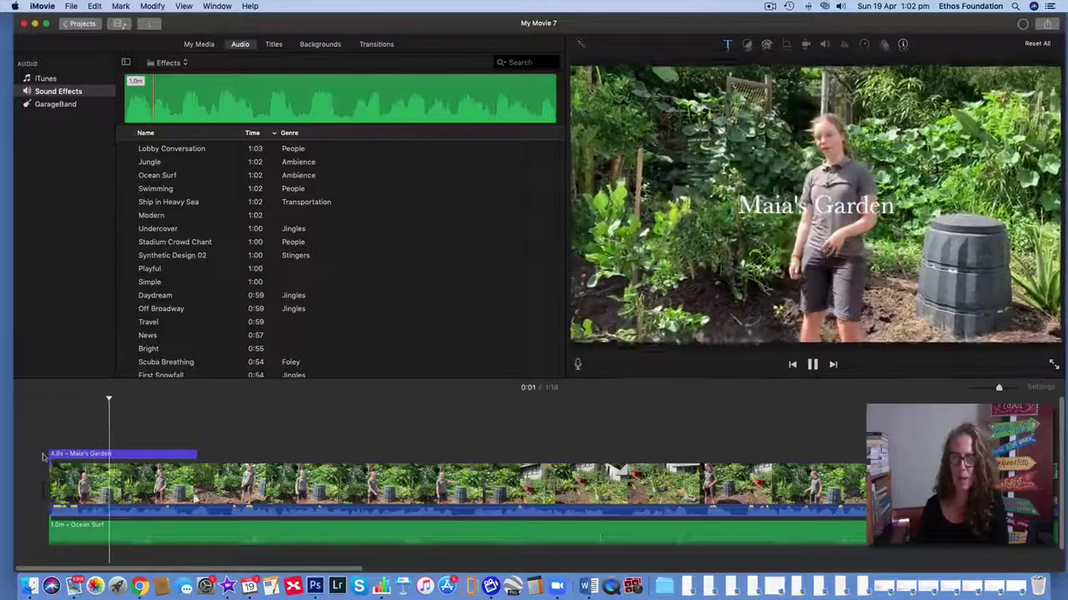
key(space)
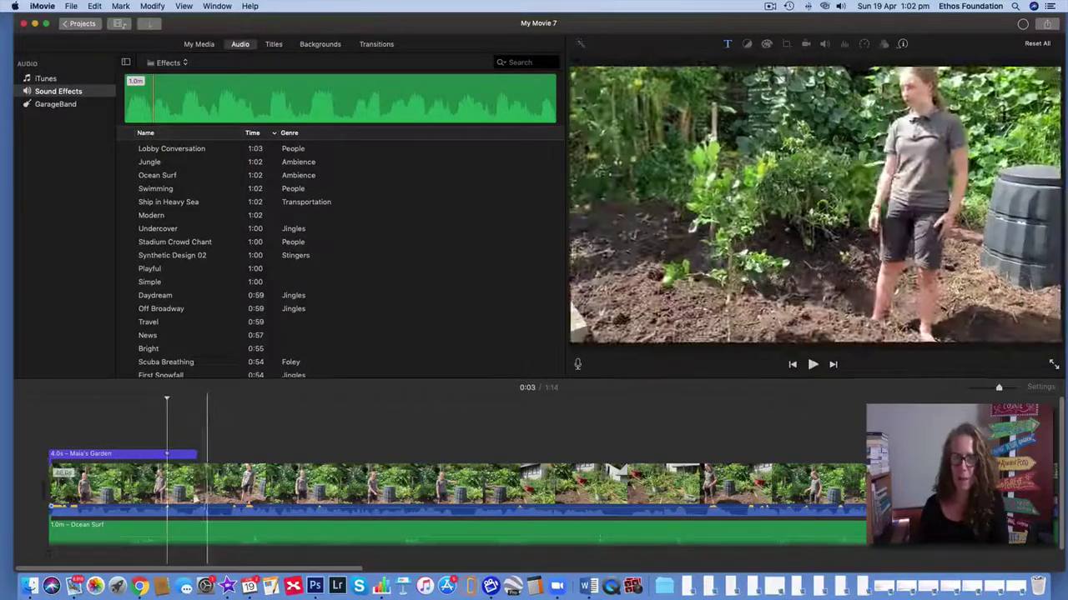
click(259, 527)
key(Delete)
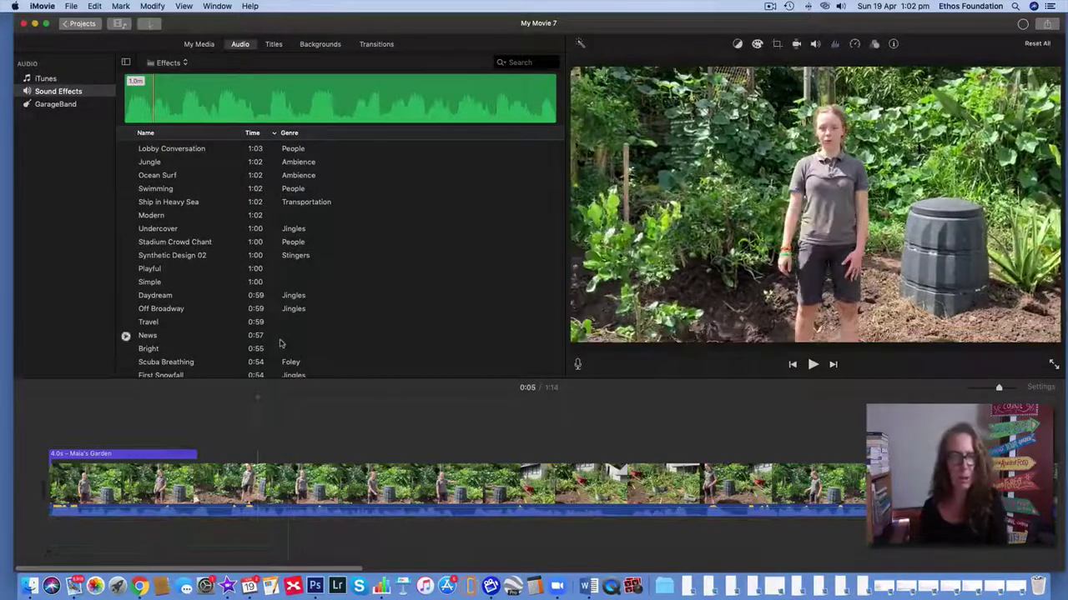
Step: Listen to the Tour Bus Long and Volcano Erupting sound effects as possible background audio
scroll(269, 342, down, 1)
scroll(269, 342, down, 5)
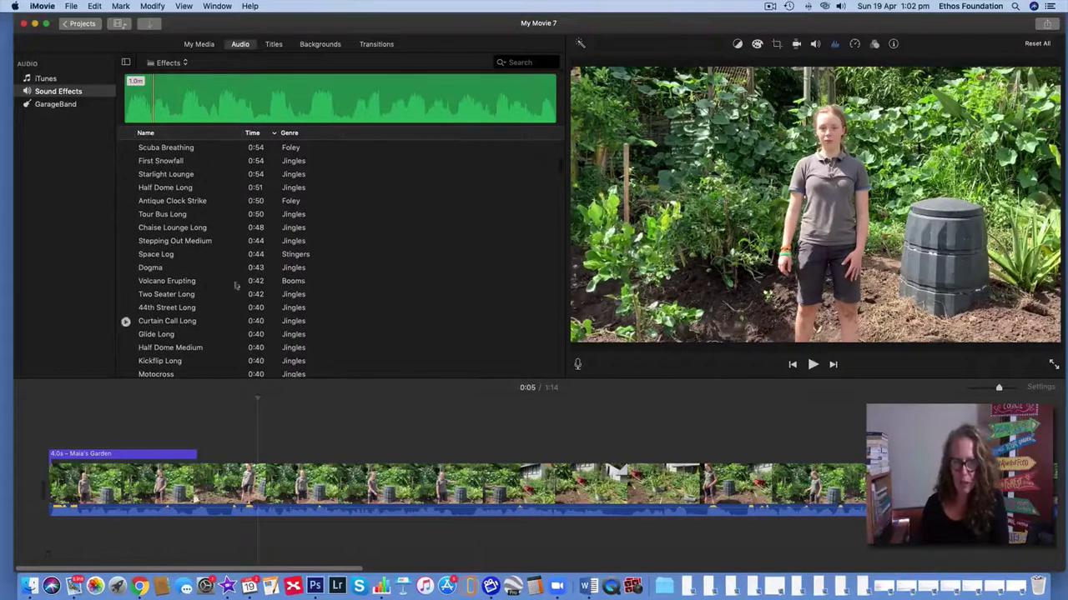
click(126, 216)
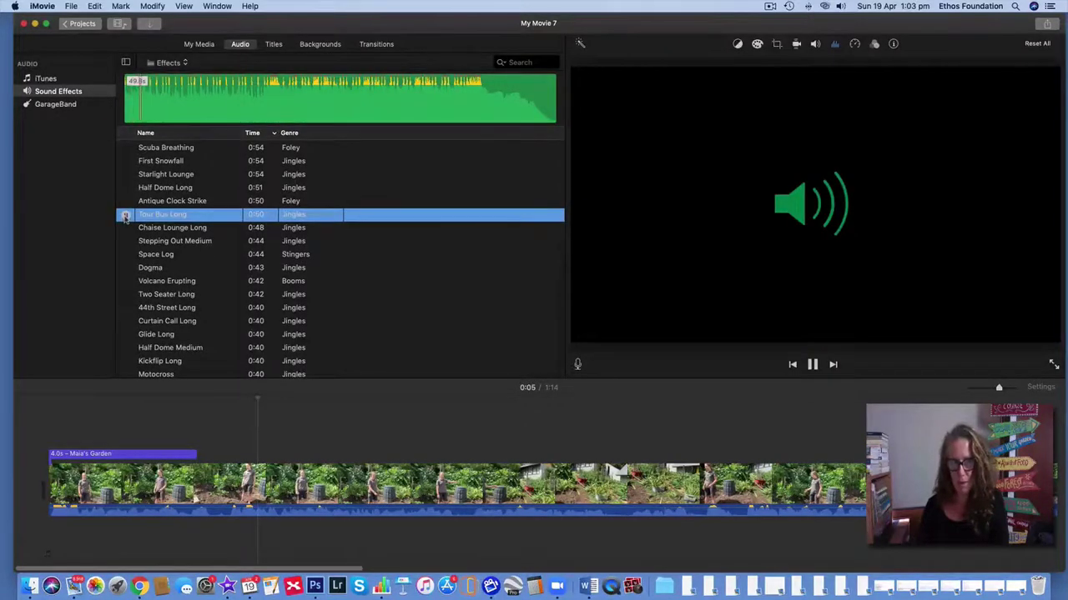
click(125, 216)
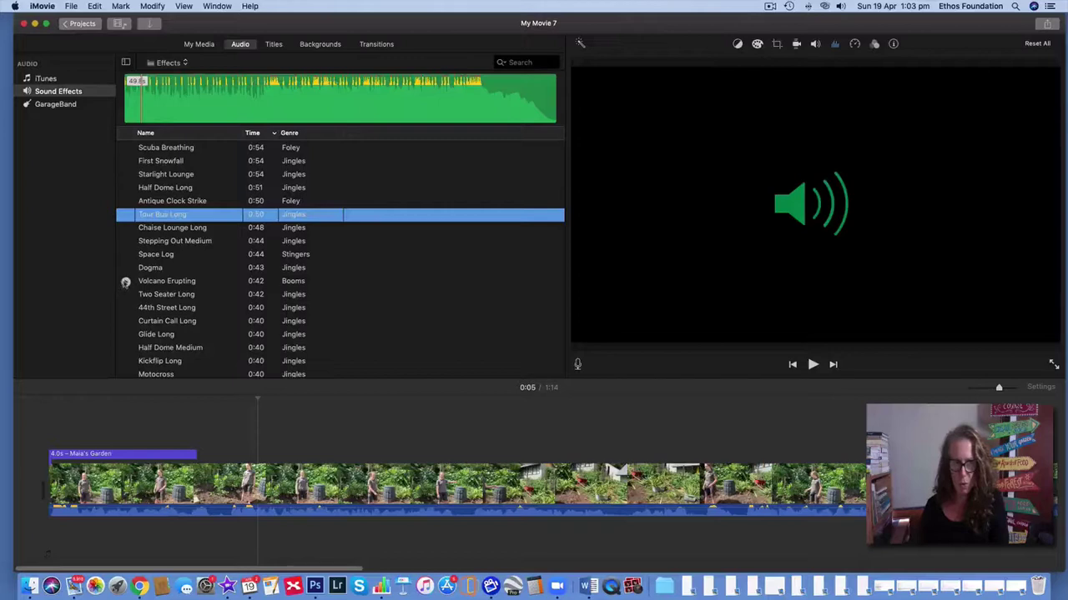
click(125, 282)
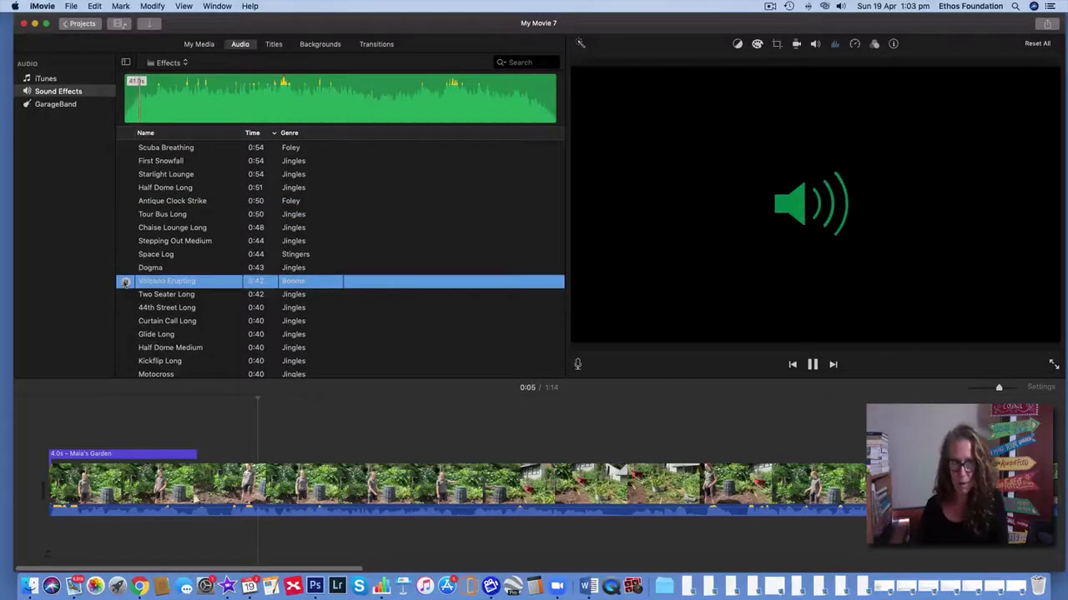
Step: Browse further through the sound effects and listen to East Ender Long as possible background audio
scroll(130, 334, down, 5)
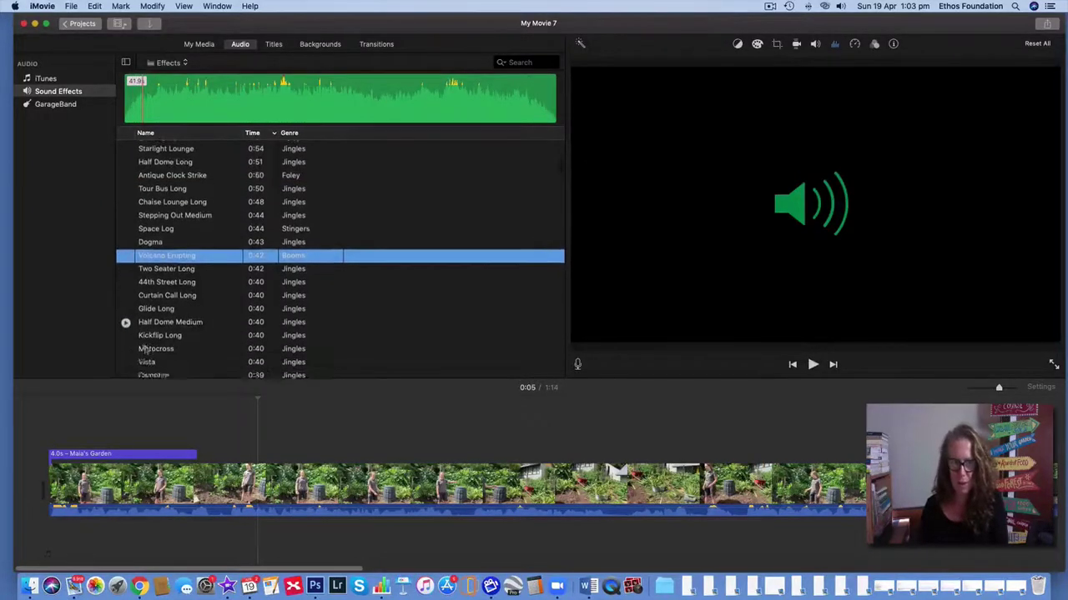
scroll(145, 348, down, 10)
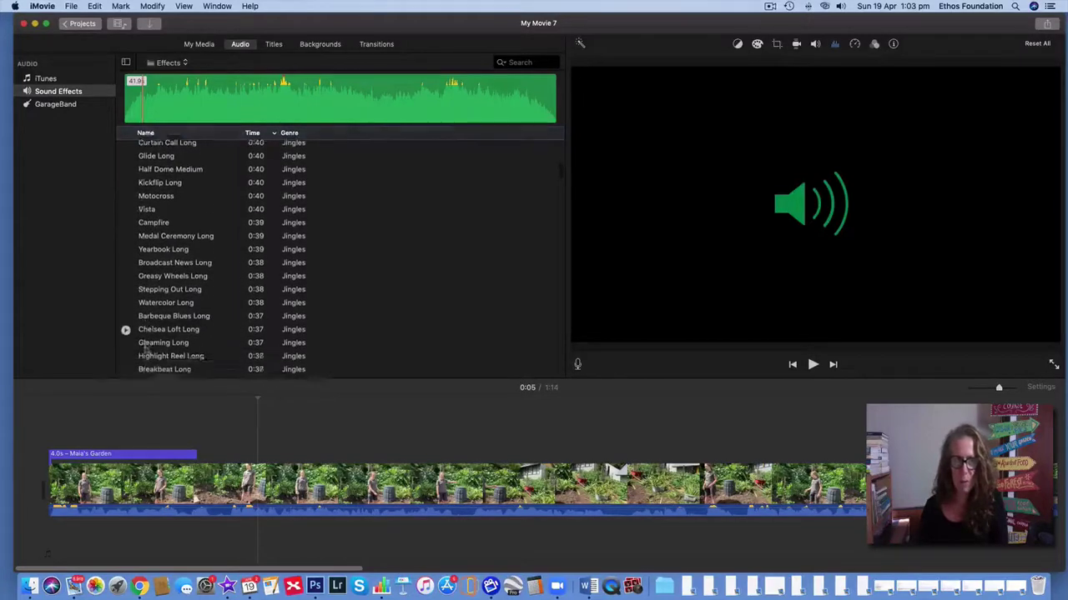
scroll(145, 348, down, 9)
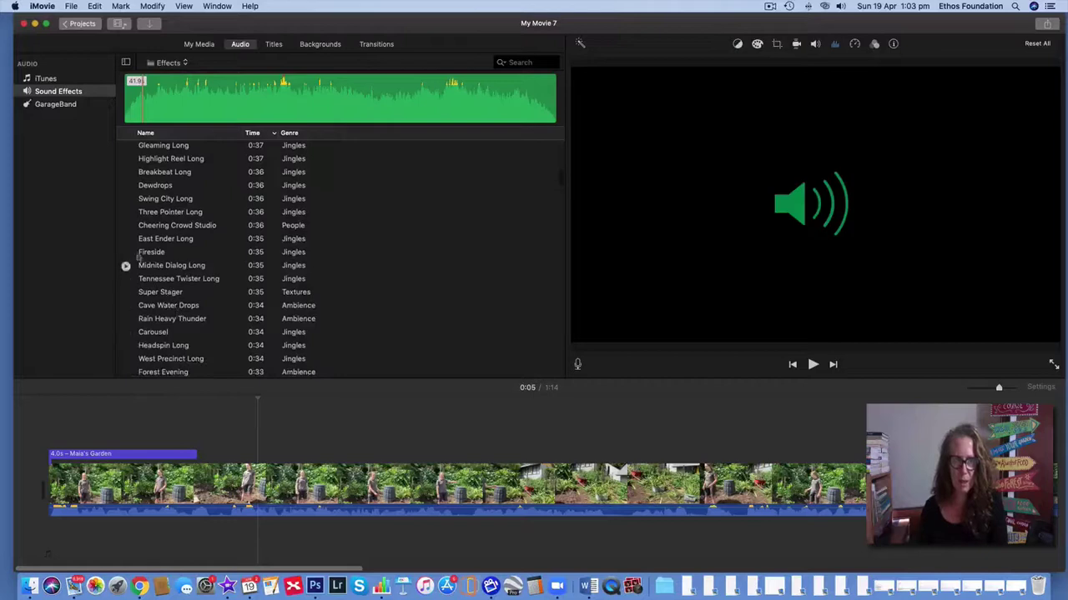
click(126, 241)
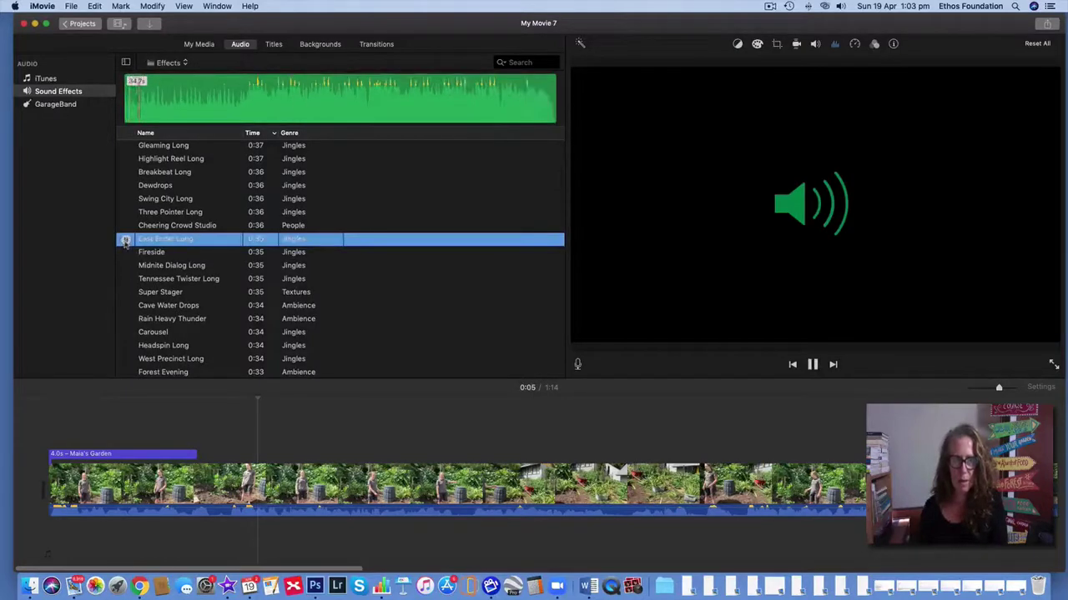
click(125, 240)
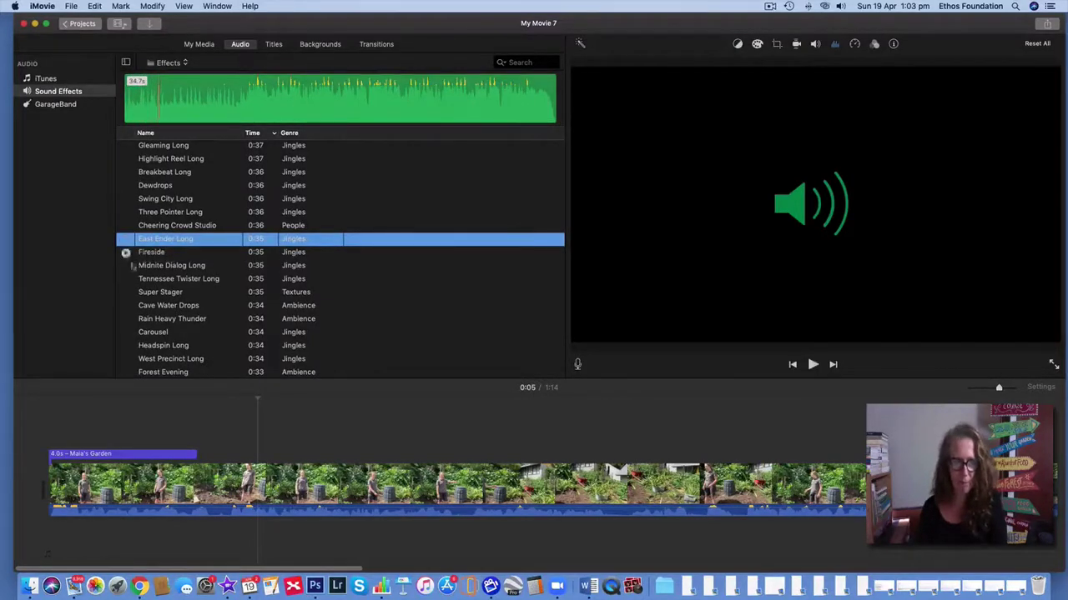
Step: Look for more natural background sounds in the effects list and listen to the Chicken sound effect
scroll(137, 332, down, 3)
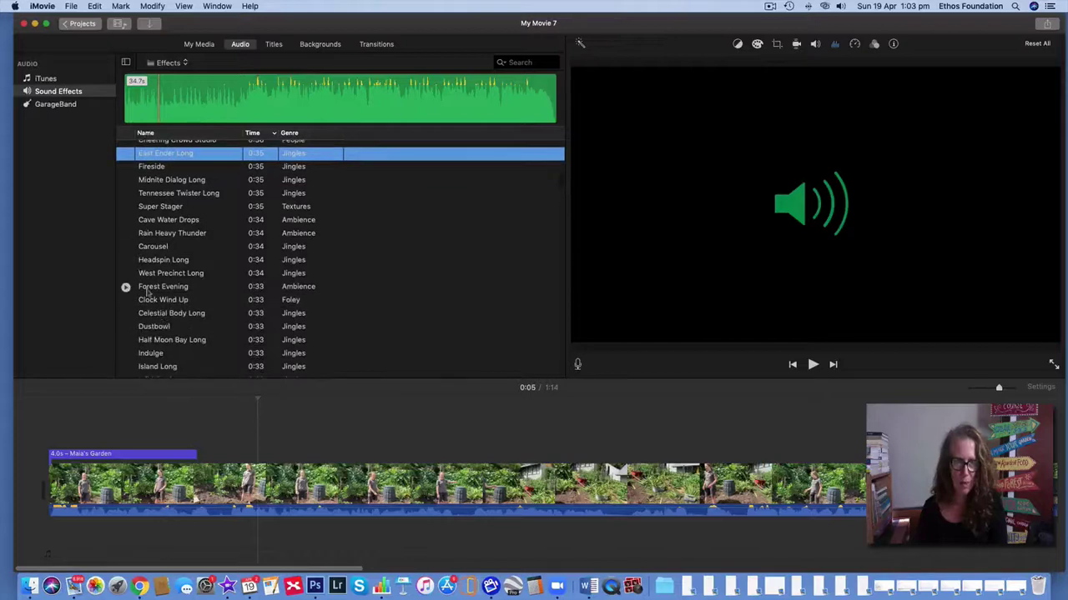
scroll(167, 327, down, 3)
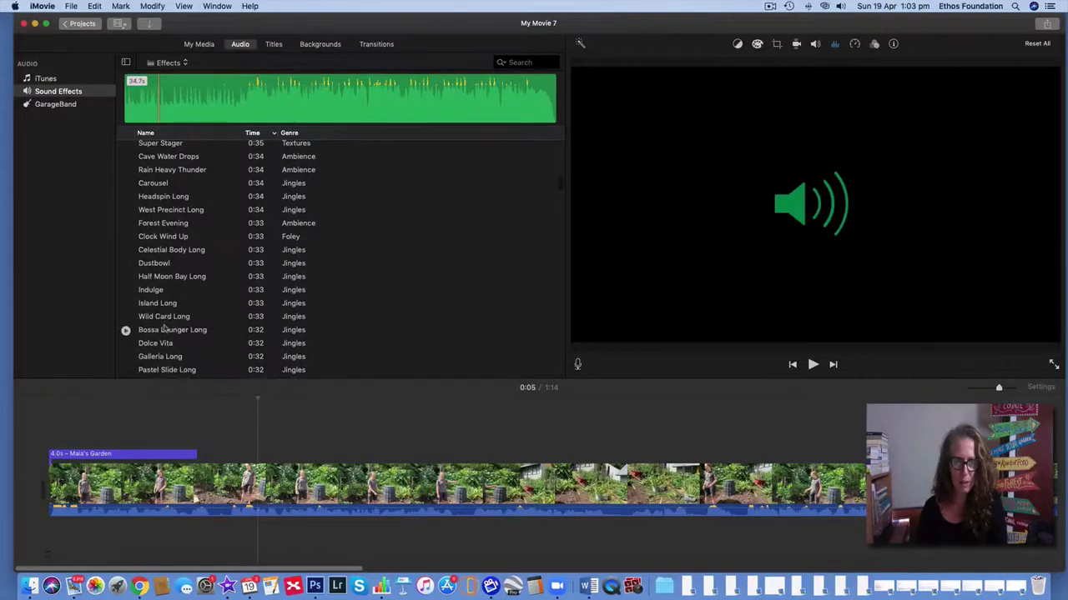
scroll(164, 328, down, 3)
scroll(162, 331, down, 2)
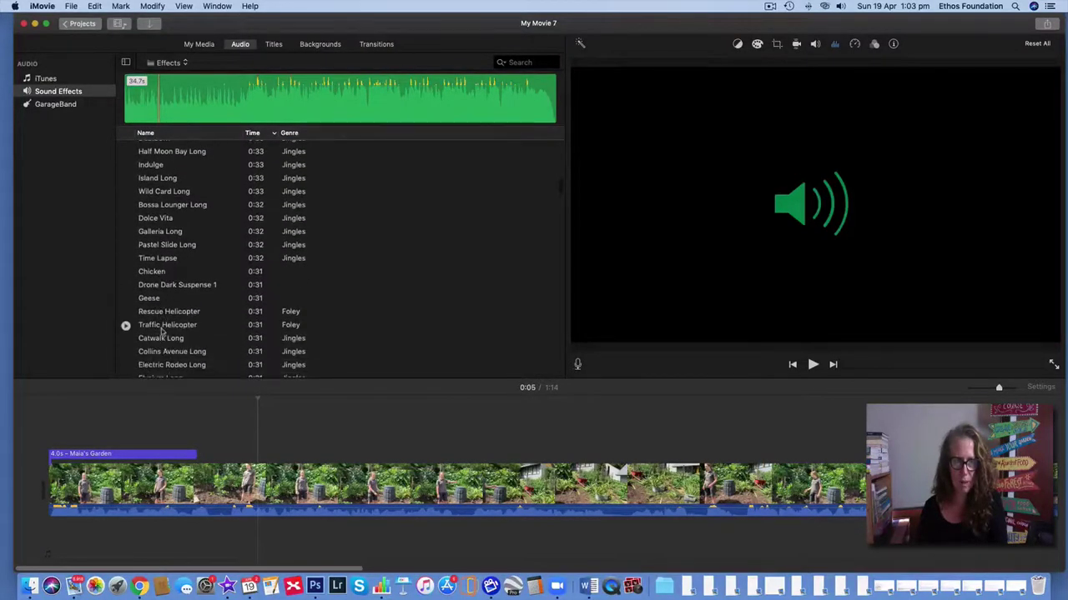
click(125, 273)
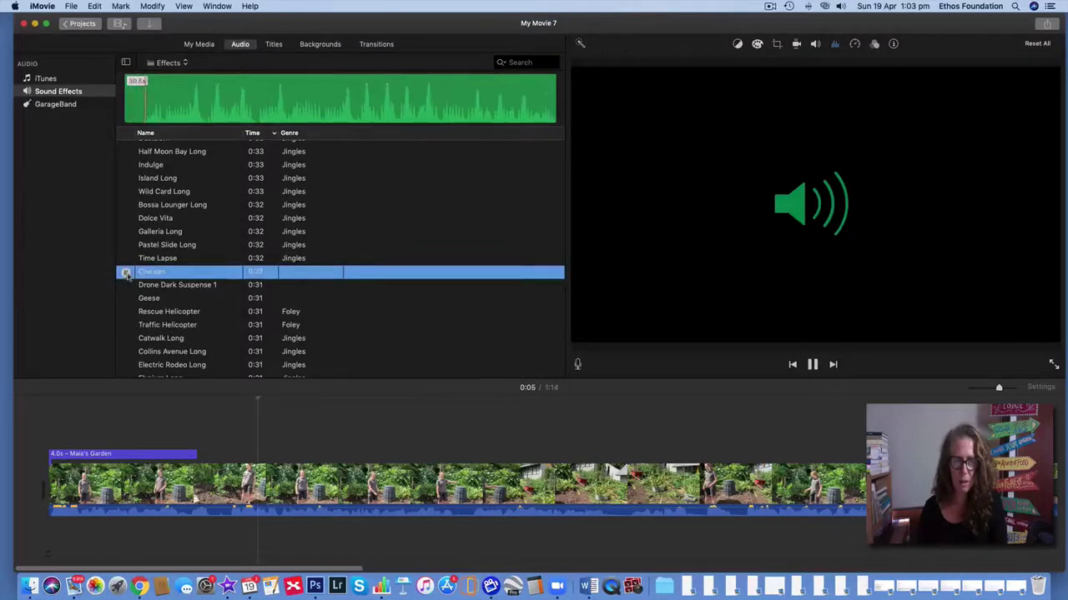
click(126, 273)
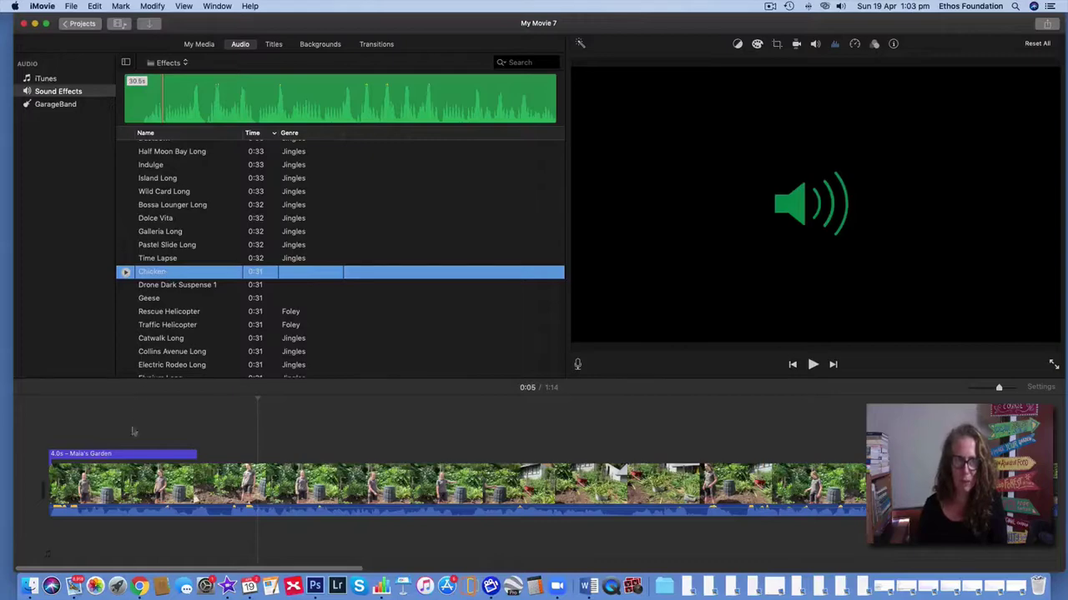
Step: Add the Chicken sound effect under the video at the start of the movie and play the opening with it
drag(72, 537, 68, 534)
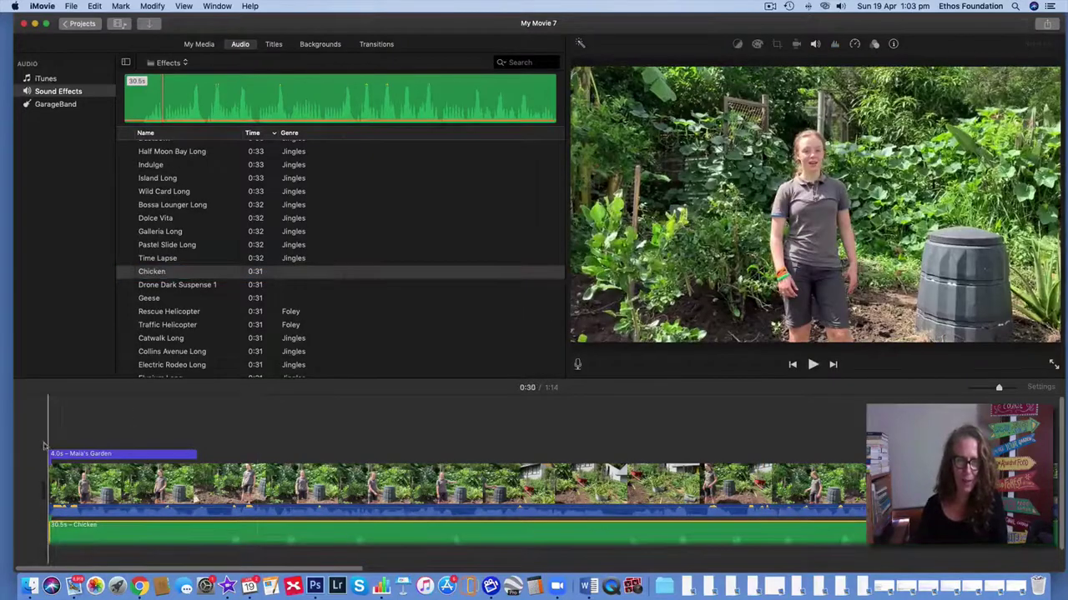
key(space)
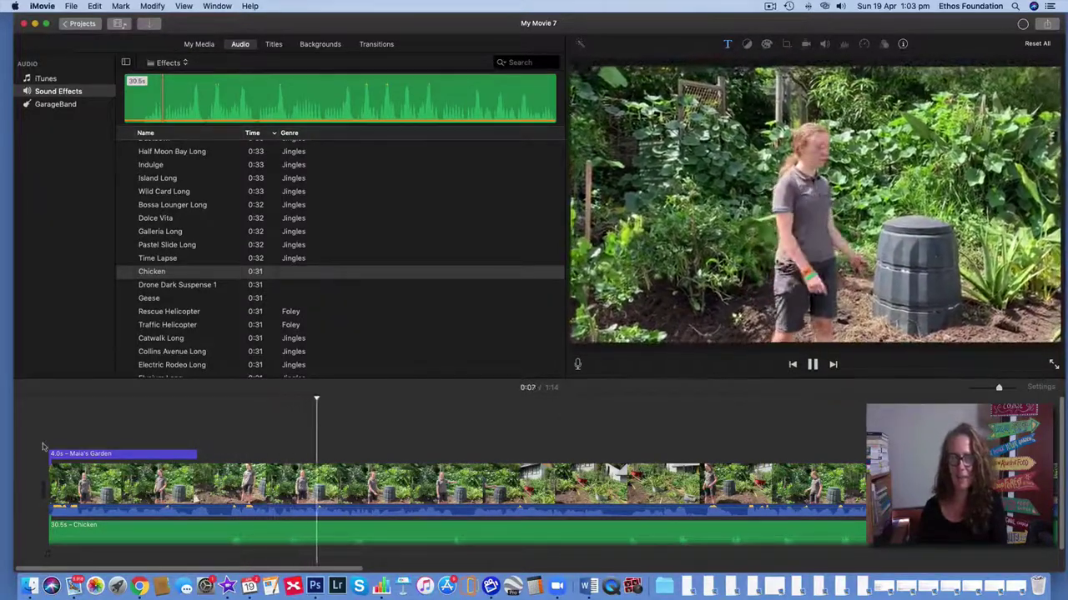
key(space)
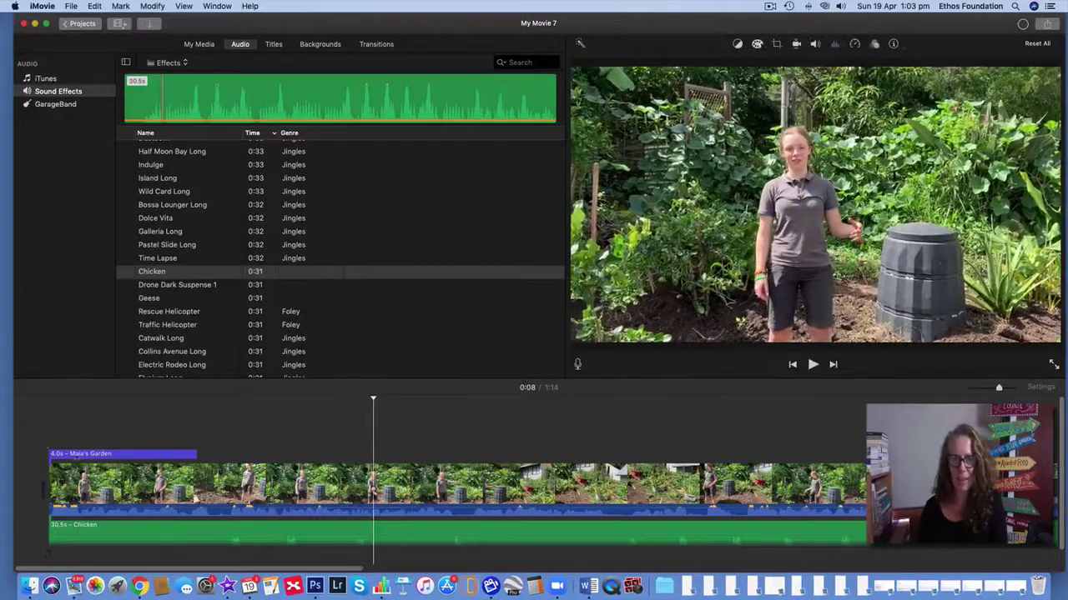
Step: Set the Chicken audio clip's volume in the timeline to about 28% and play the opening again
click(277, 530)
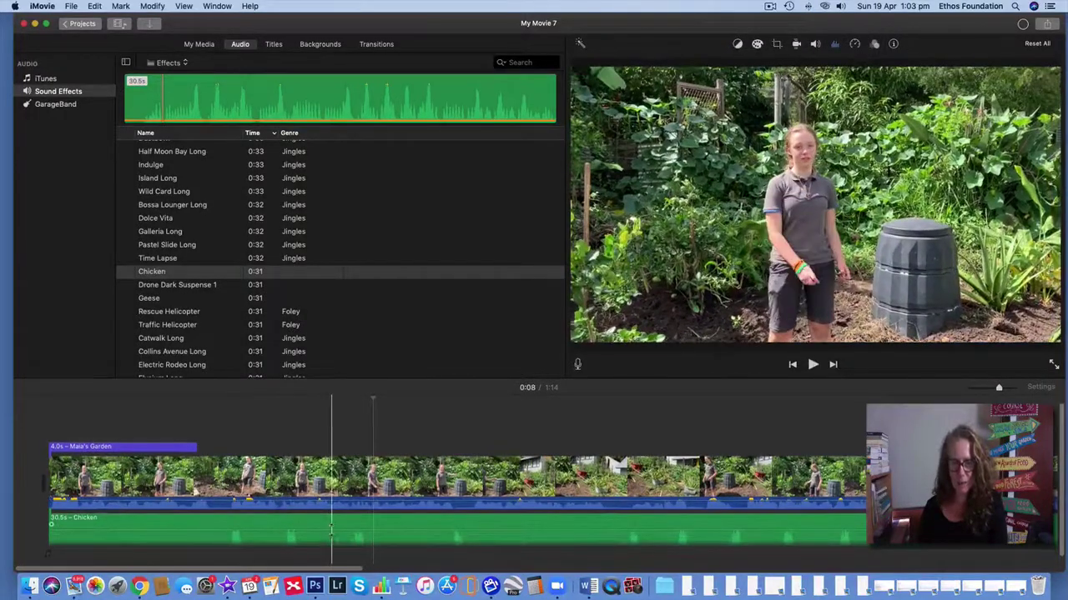
drag(332, 528, 332, 538)
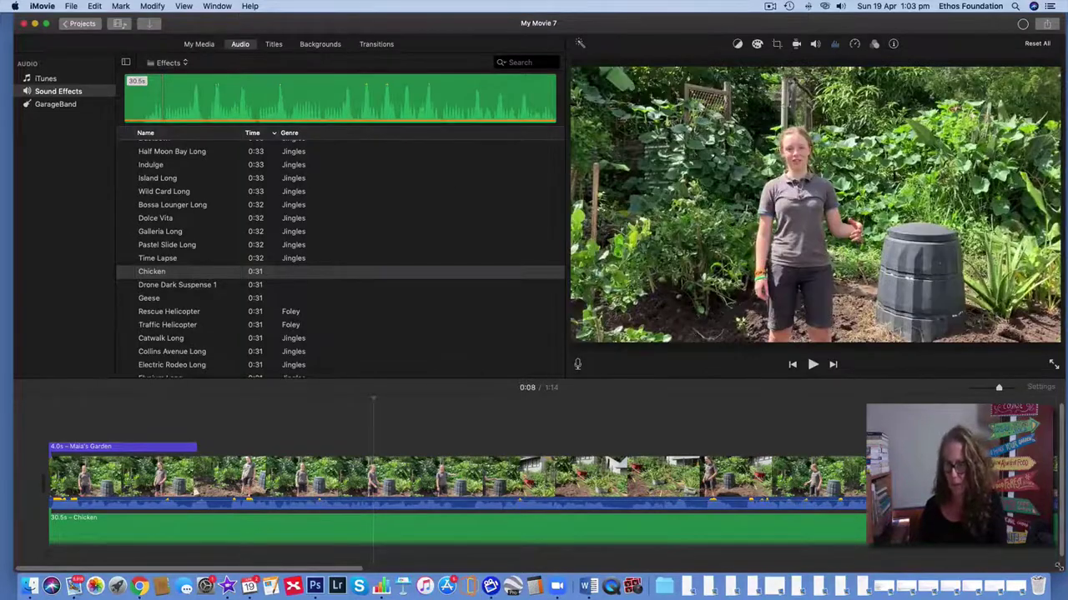
drag(1058, 568, 1026, 539)
scroll(584, 484, down, 1)
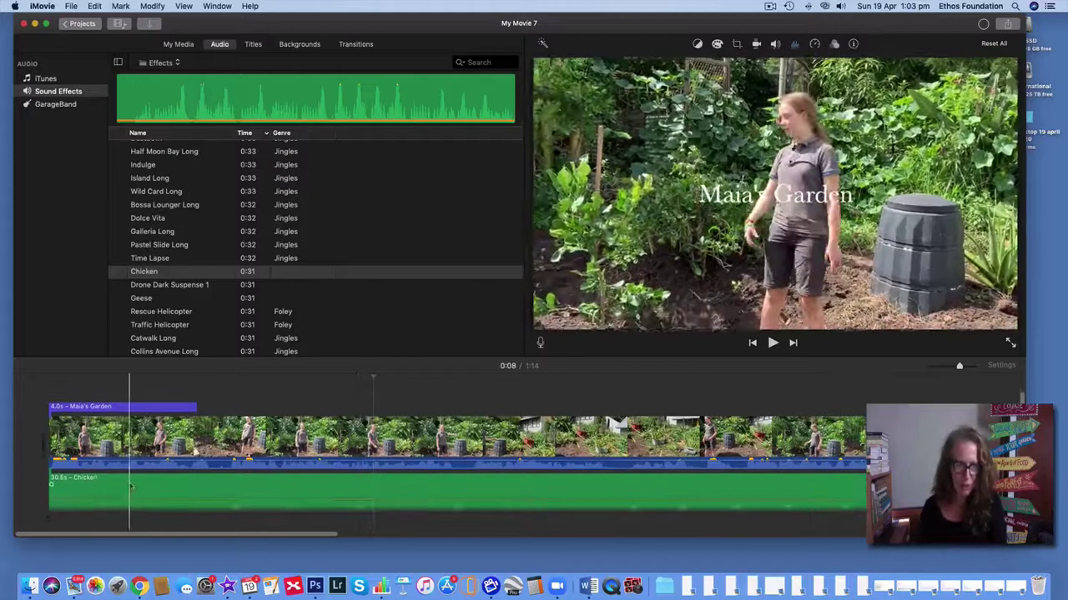
mouse_move(128, 498)
mouse_down()
mouse_move(130, 507)
mouse_move(127, 494)
mouse_up()
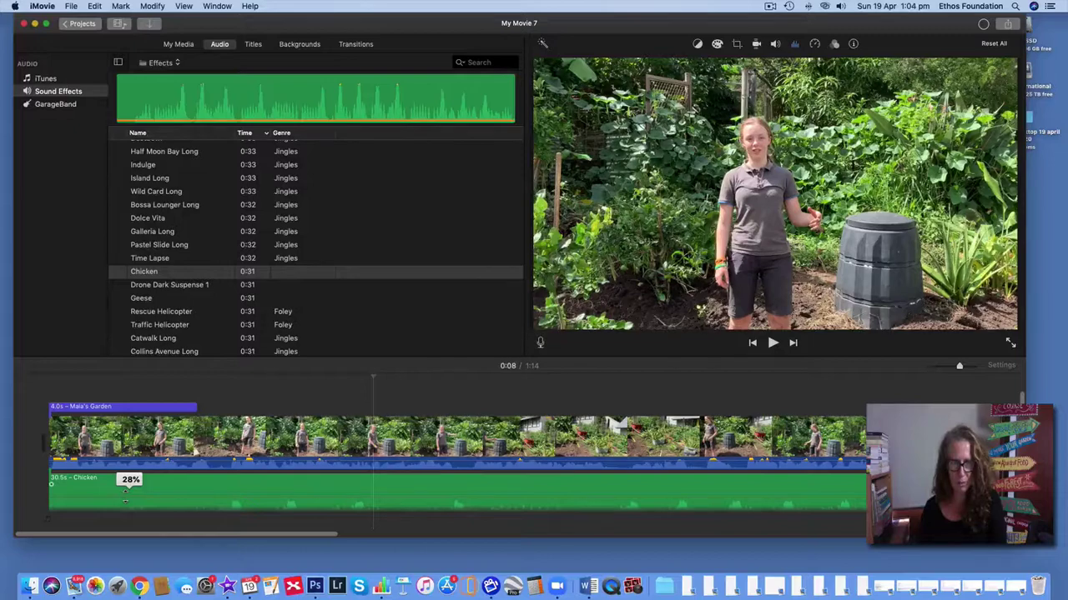
drag(125, 492, 125, 492)
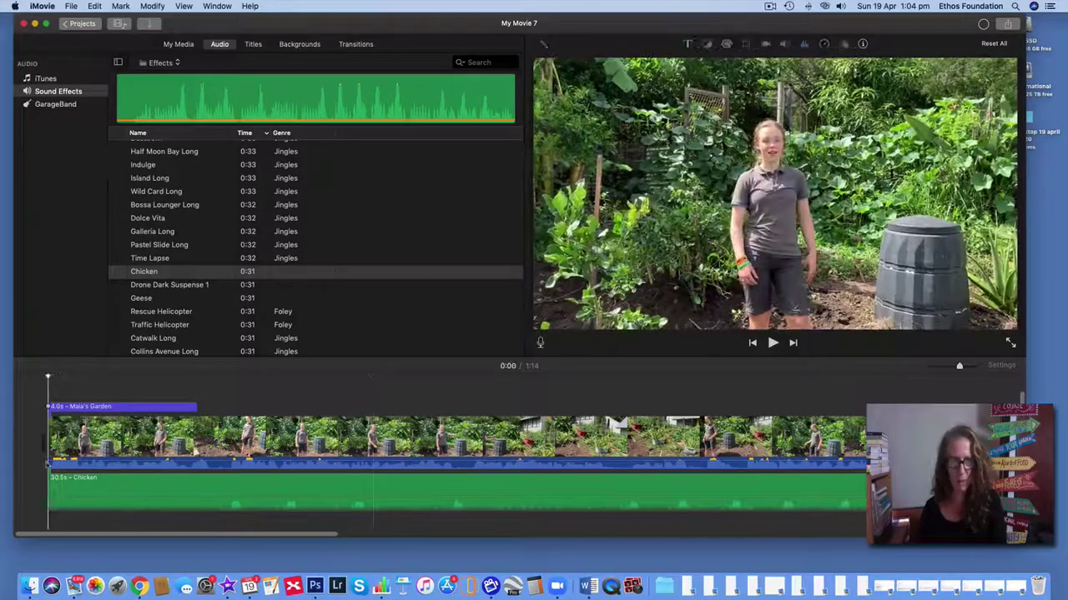
key(space)
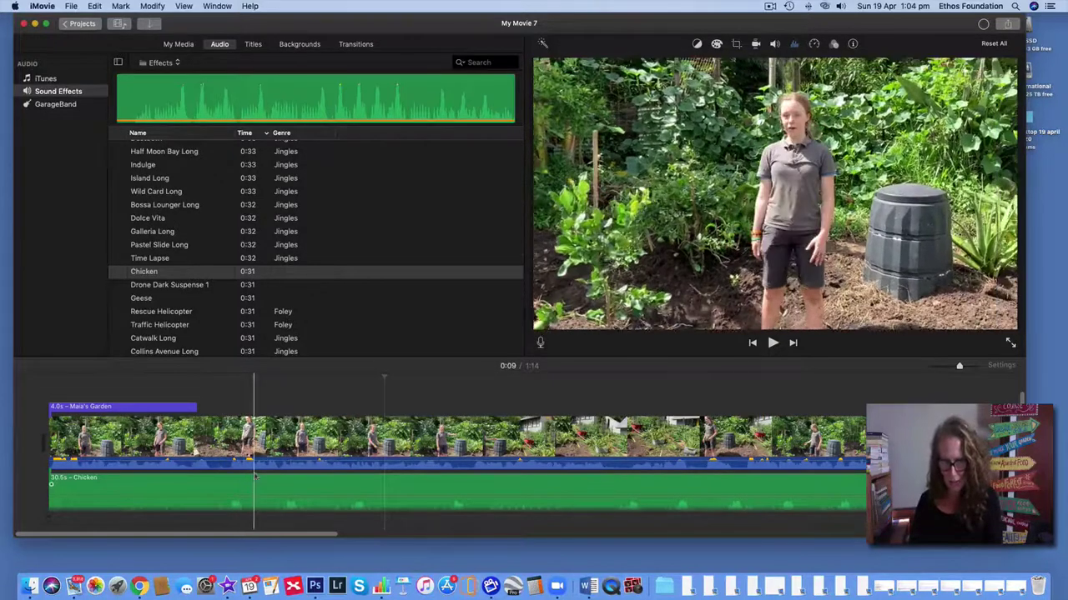
Step: Trim the start of the Chicken audio clip so that it begins after the opening title and lasts 24.5 seconds
click(255, 481)
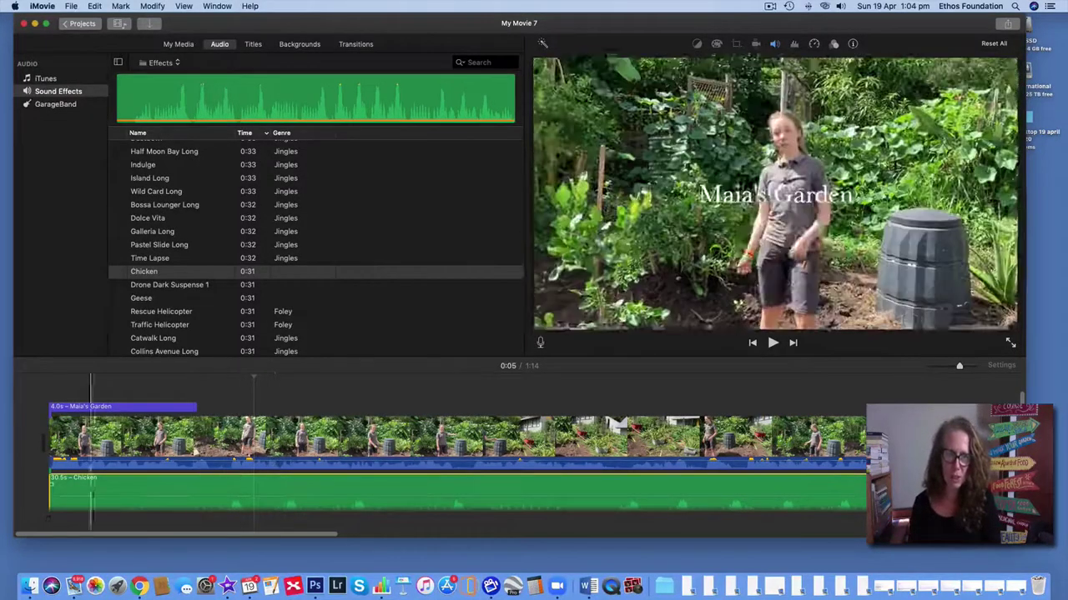
drag(47, 496, 272, 494)
Step: Search the effects for "play", add Playful at the movie's start, and trim it to 6.0 seconds with a fade-out before the Chicken clip
scroll(203, 340, down, 5)
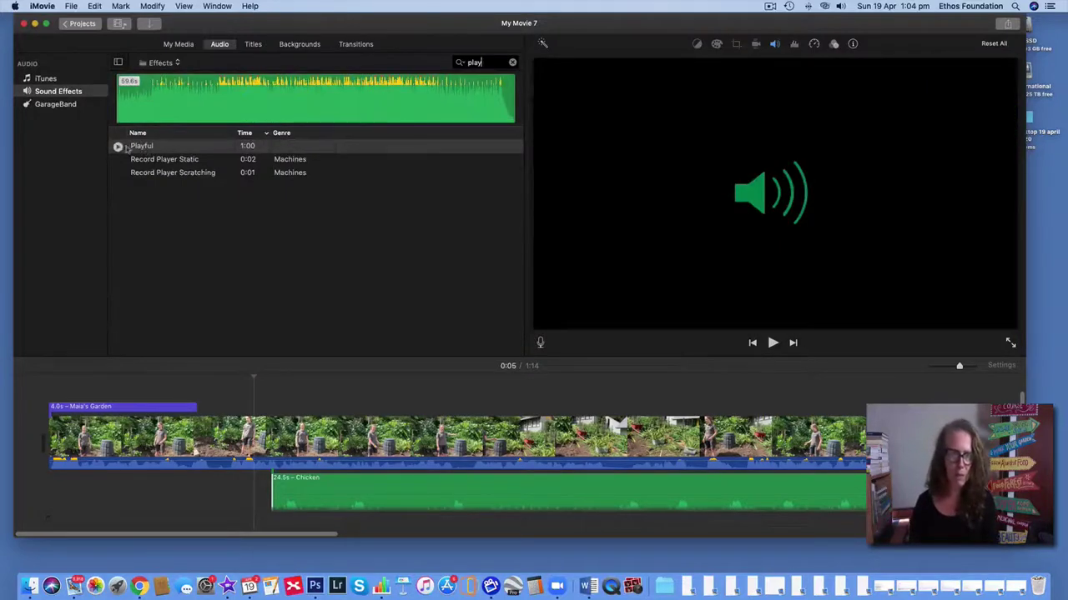
click(138, 150)
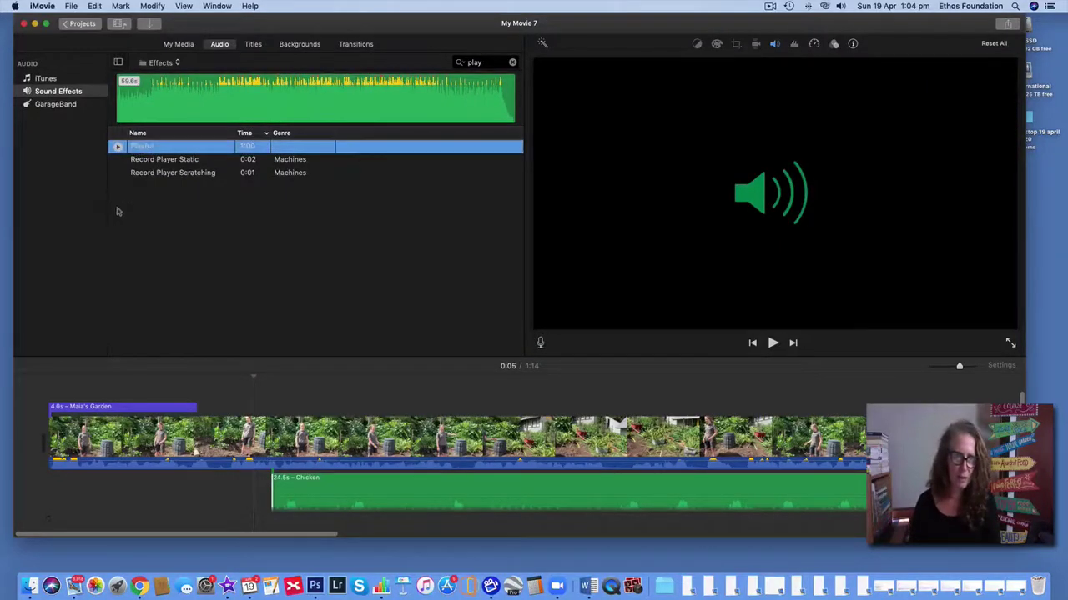
drag(96, 442, 52, 494)
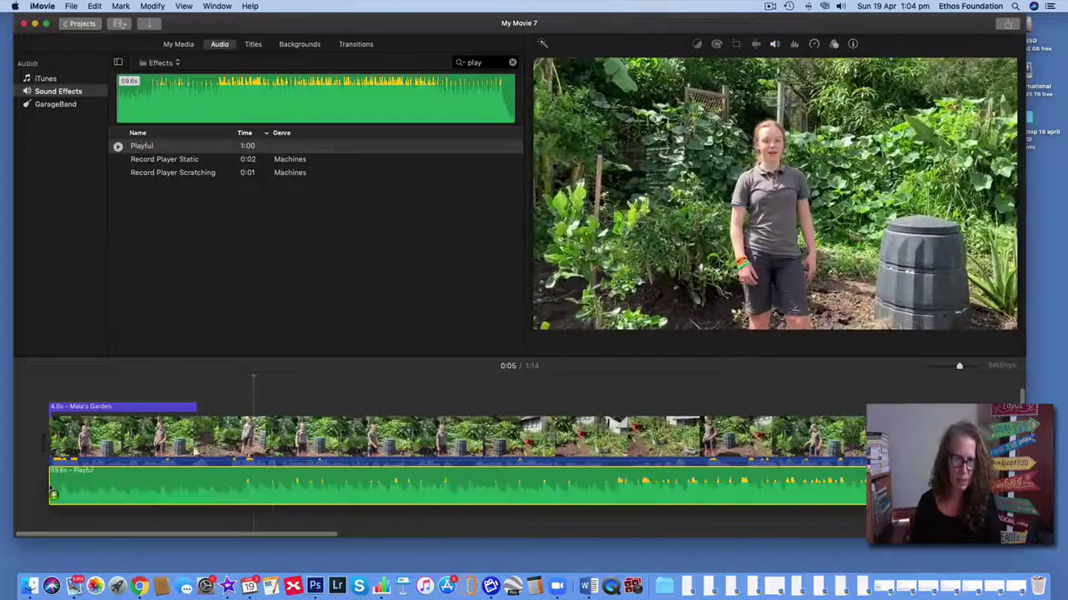
drag(959, 367, 946, 370)
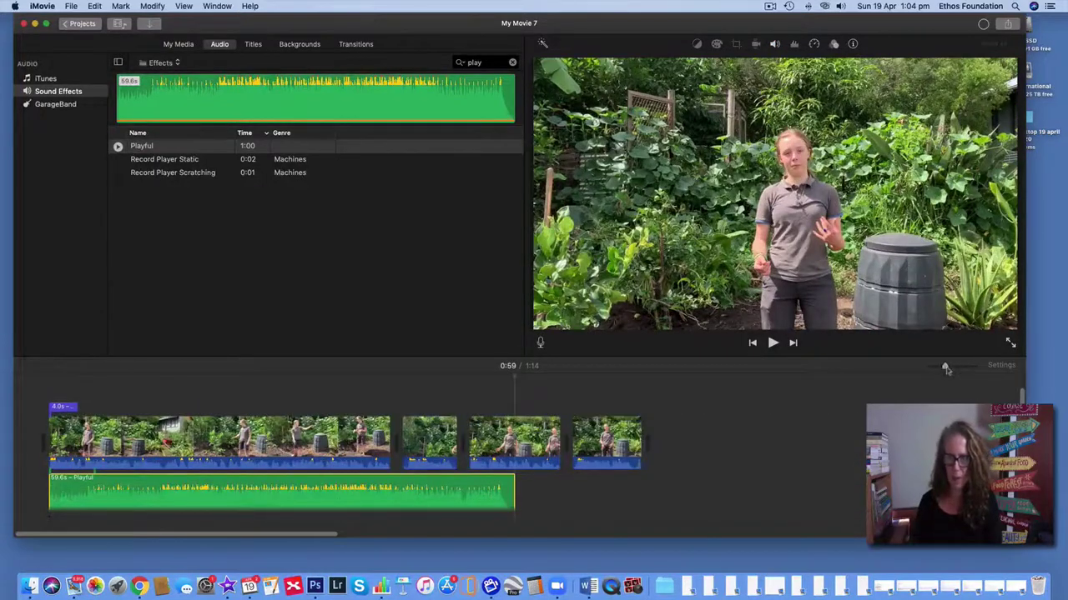
drag(514, 492, 89, 494)
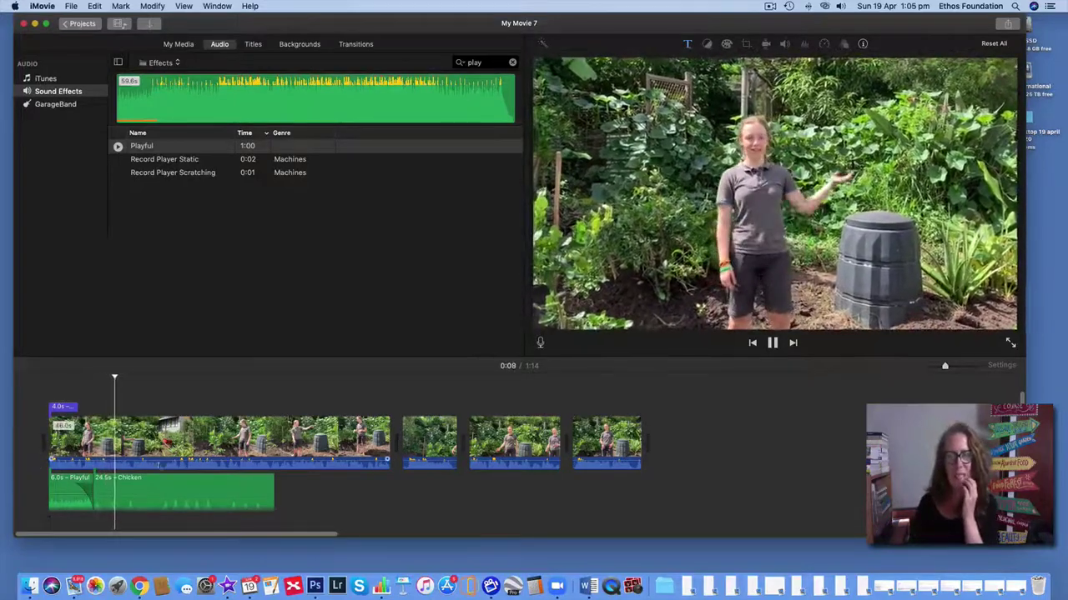
Step: Paste two more copies of the Chicken audio clip end to end after the first, and trim the last copy to 17.0 seconds
click(247, 492)
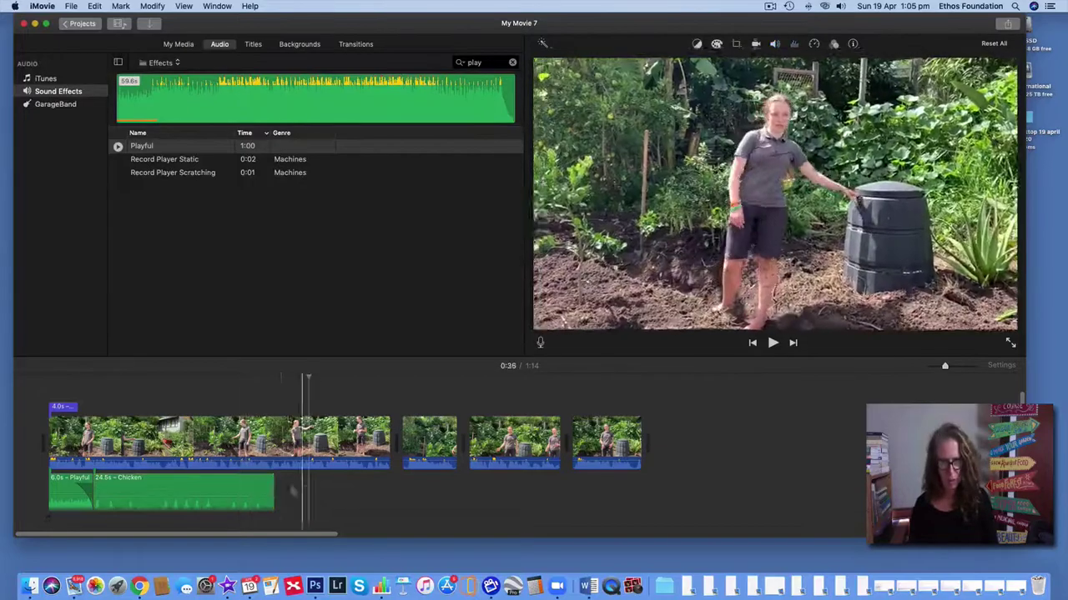
key(super+v)
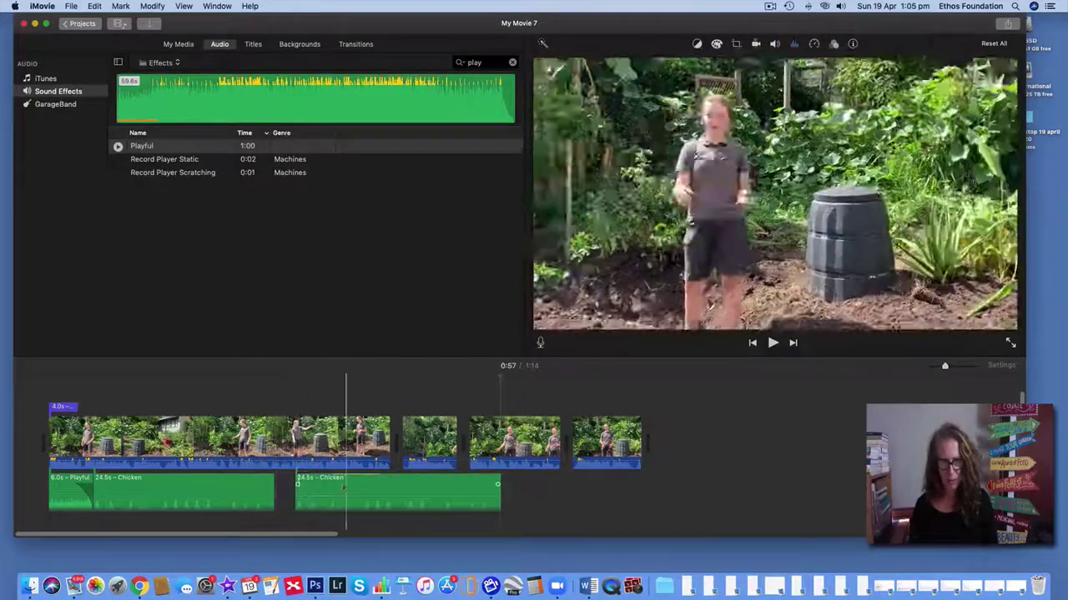
drag(347, 486, 328, 486)
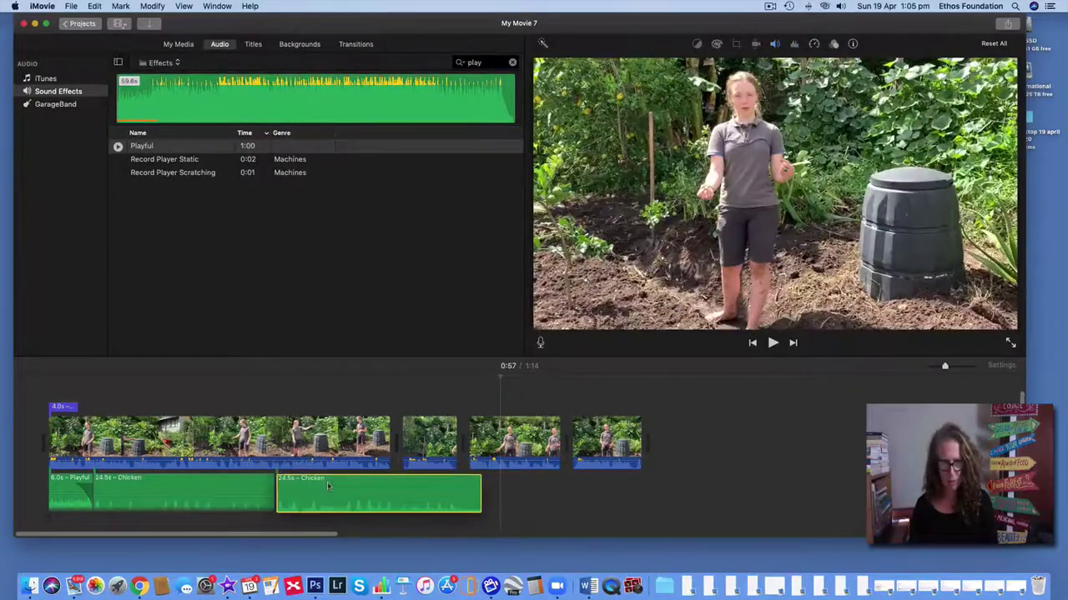
key(super+v)
click(506, 498)
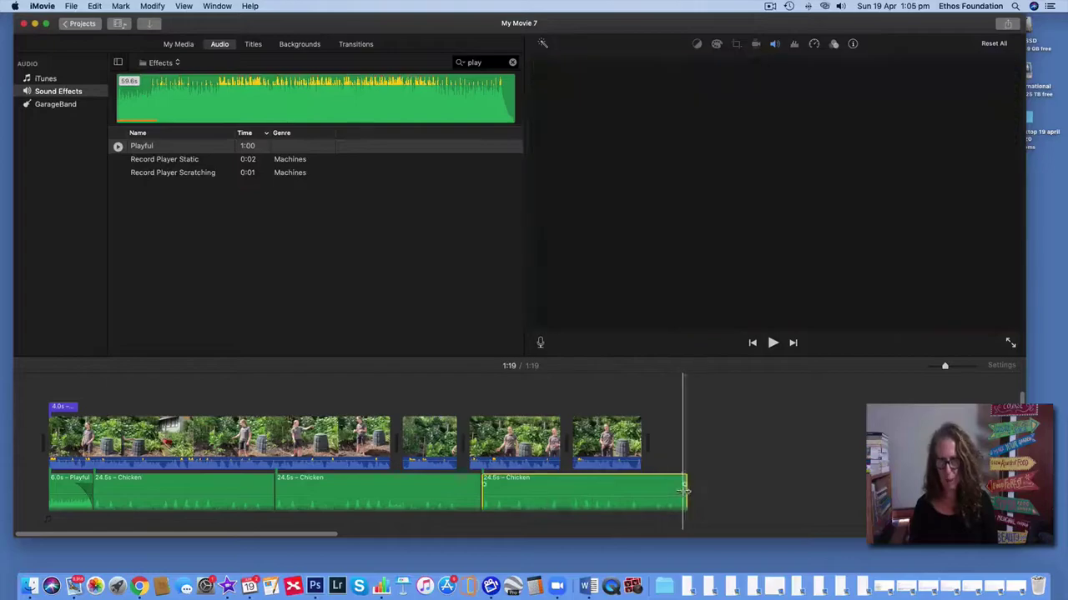
drag(684, 492, 618, 490)
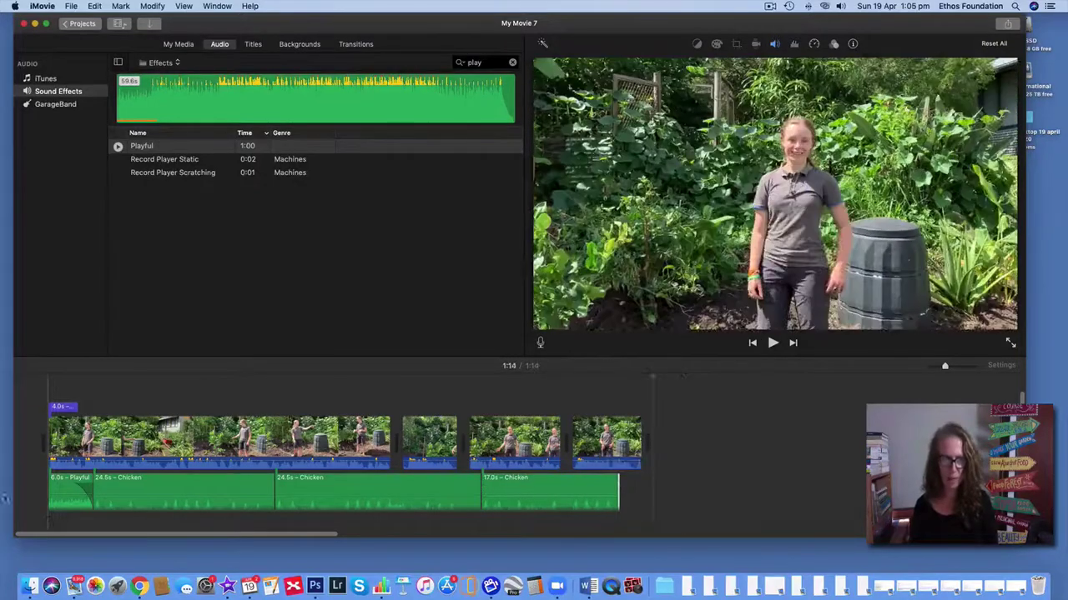
Step: Copy the 6.0-second Playful clip to the end of the movie, align it with the end of the last video clip, and play the ending
click(60, 499)
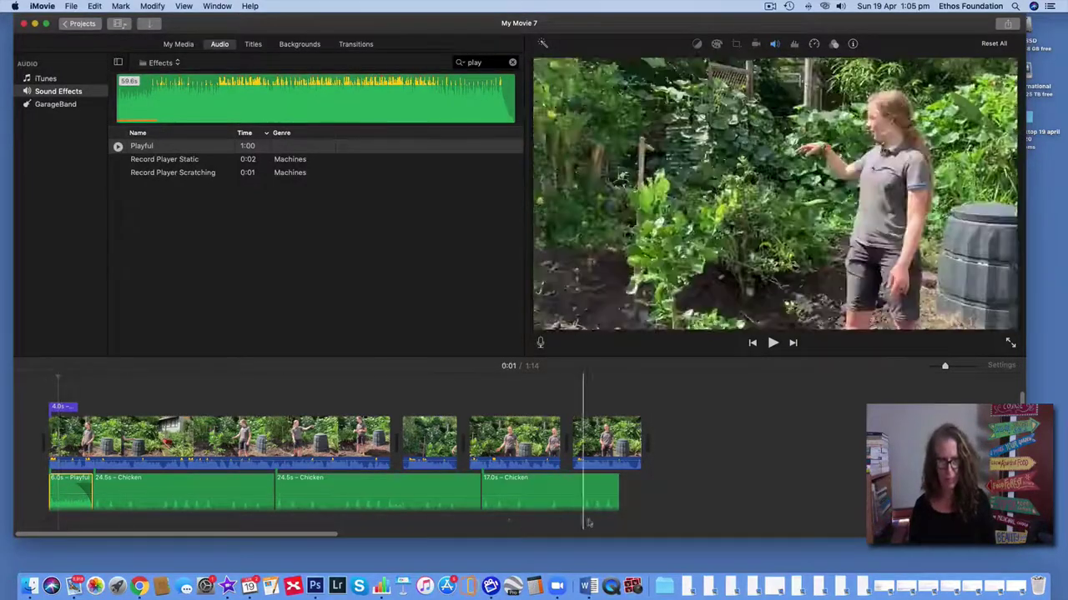
key(super+v)
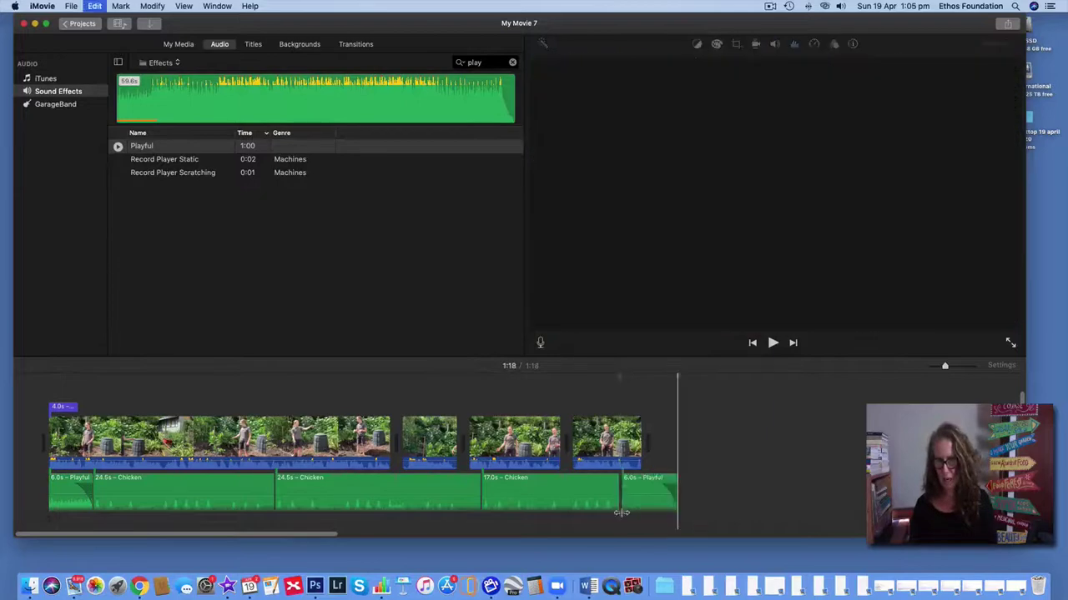
click(634, 516)
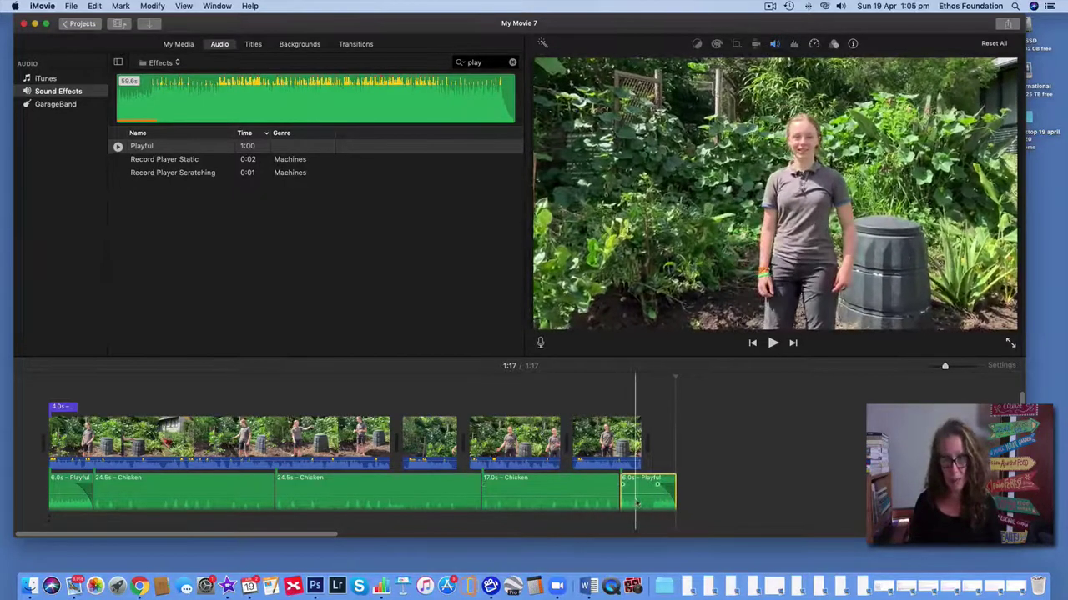
drag(636, 503, 612, 502)
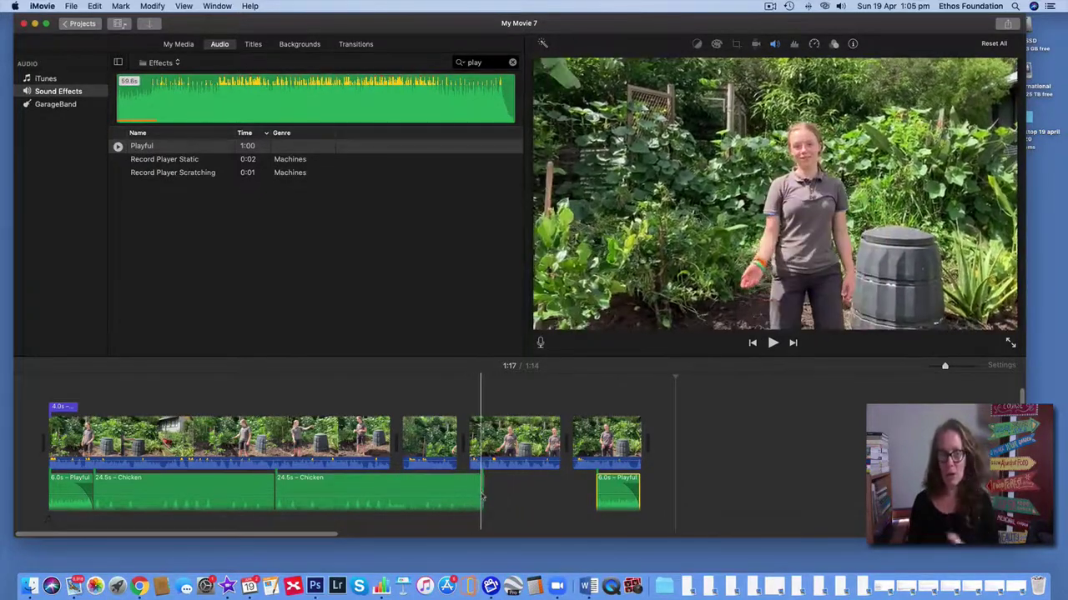
click(554, 455)
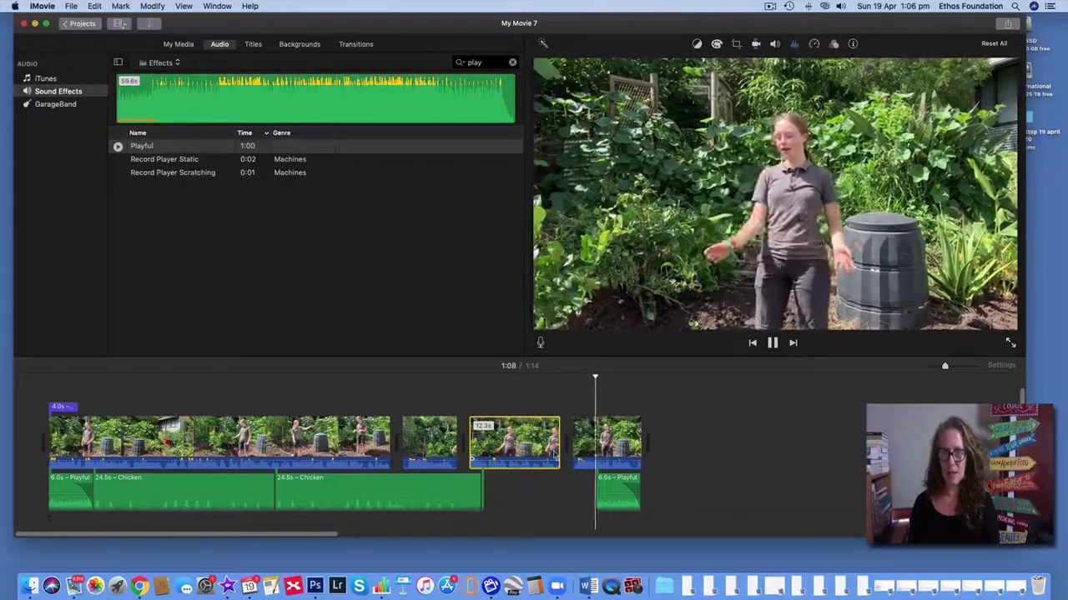
Step: Add a fade-in to the closing Playful clip, reaching to about its middle, and play the ending
key(space)
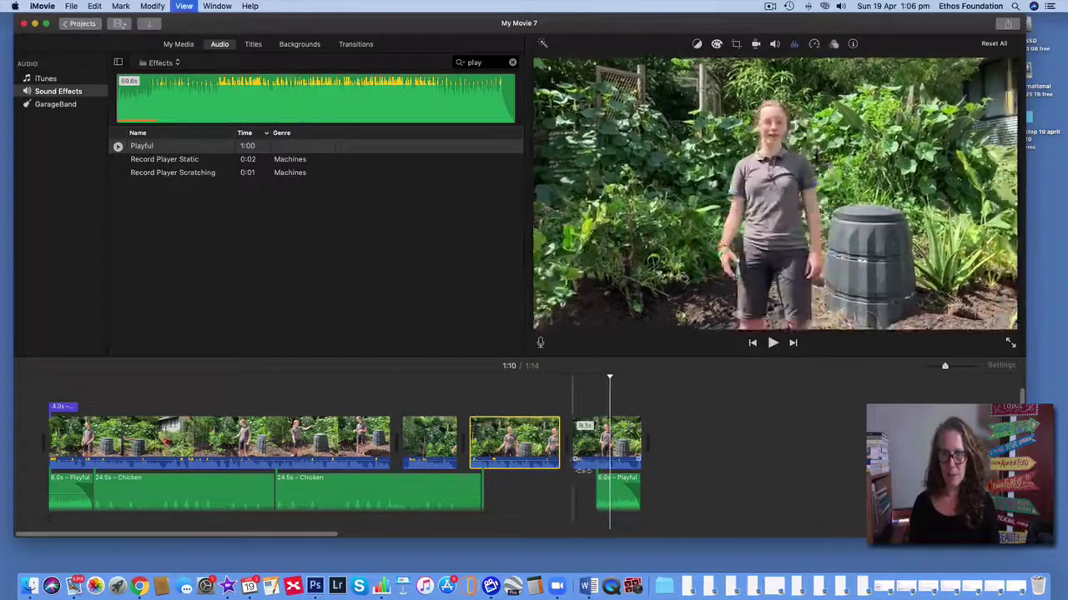
drag(599, 484, 622, 488)
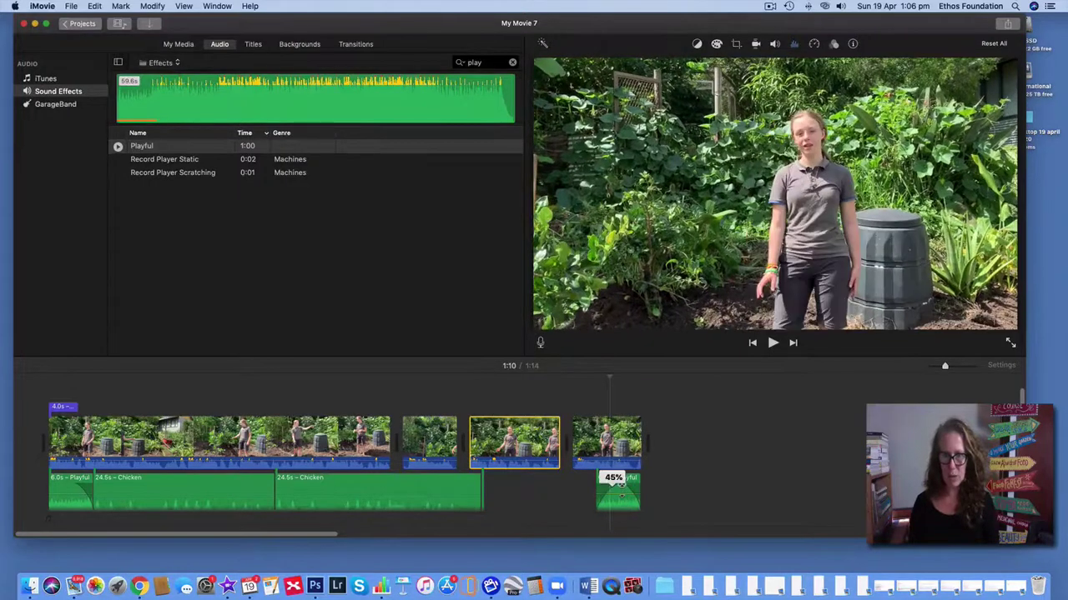
click(589, 465)
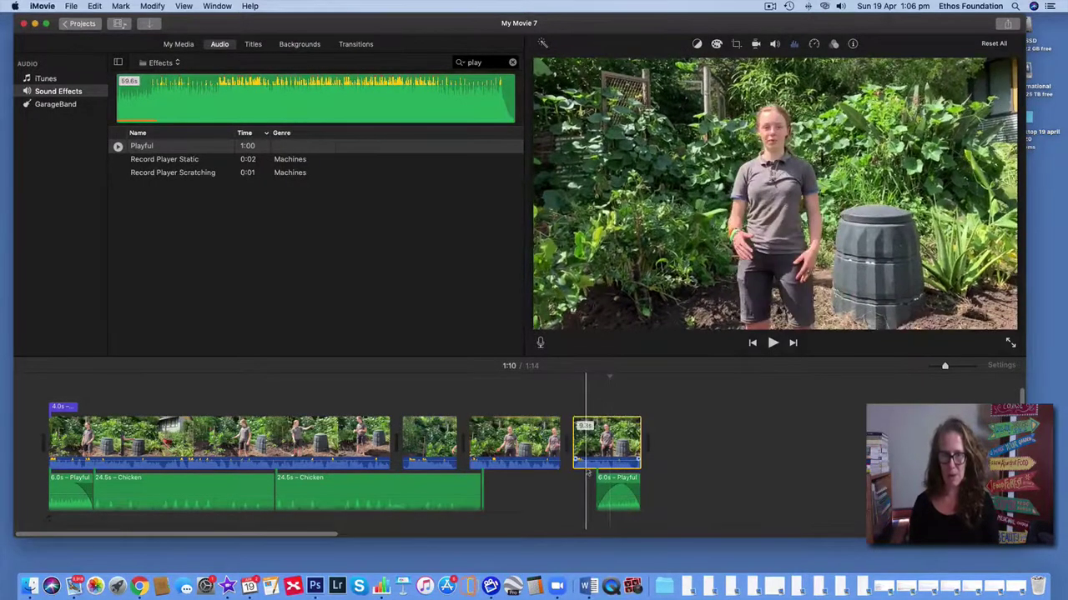
key(space)
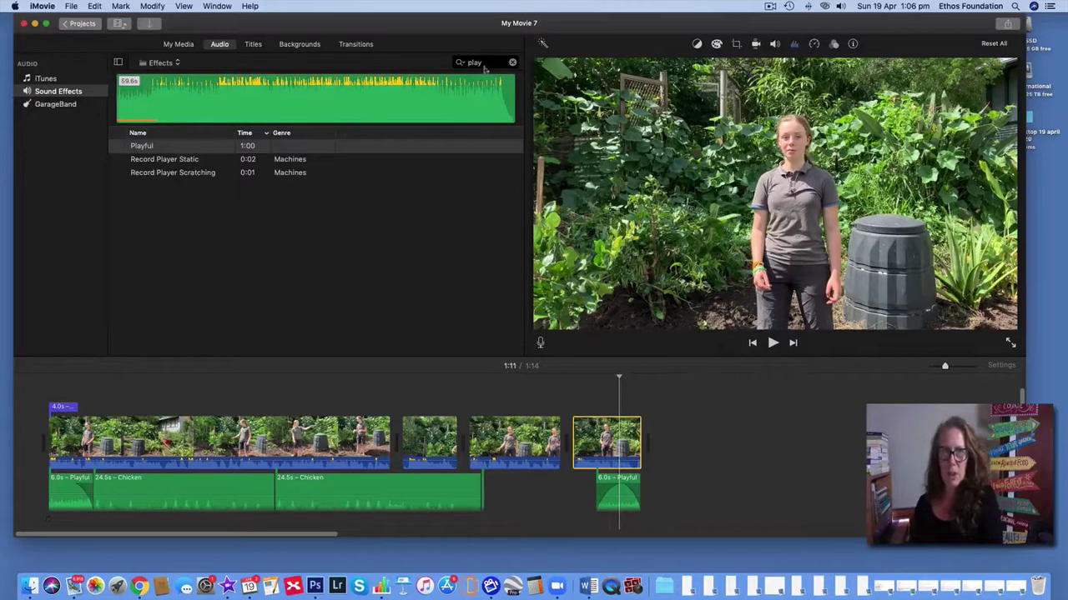
Step: Add the Gradient - Black title over the second half of the last video clip
click(252, 44)
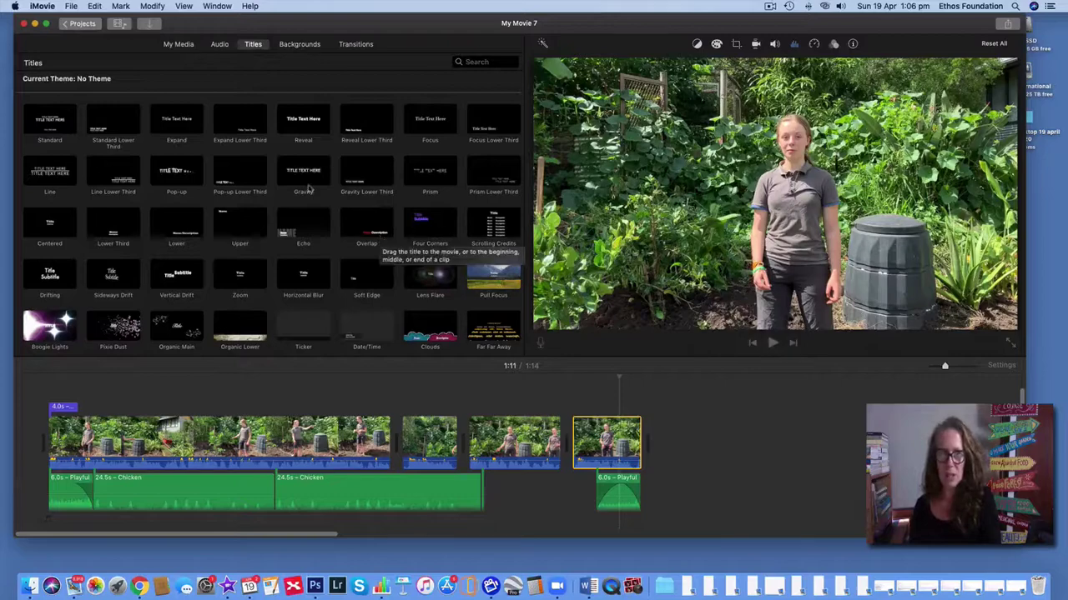
scroll(351, 258, down, 2)
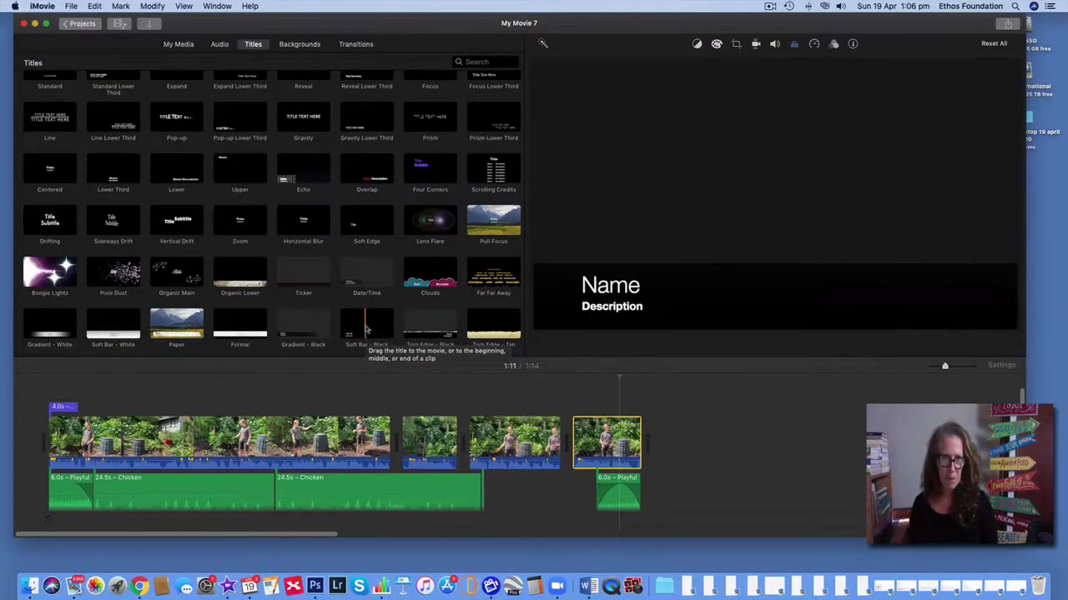
drag(303, 326, 622, 408)
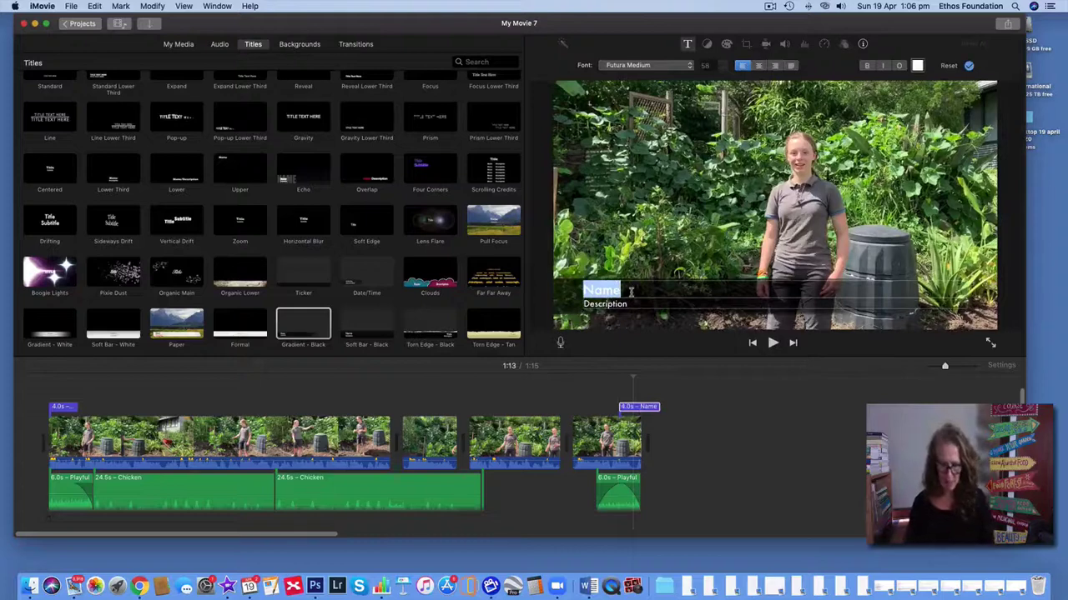
Step: Set the closing title's name line to "Subscribe to Permayouth" and delete its description text
text(S)
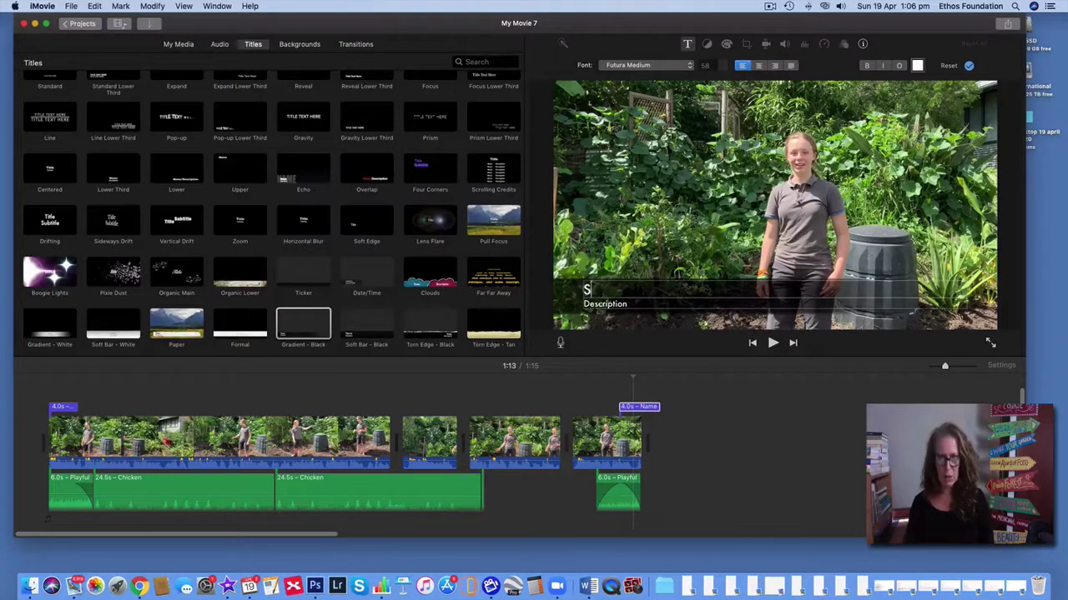
text(ub)
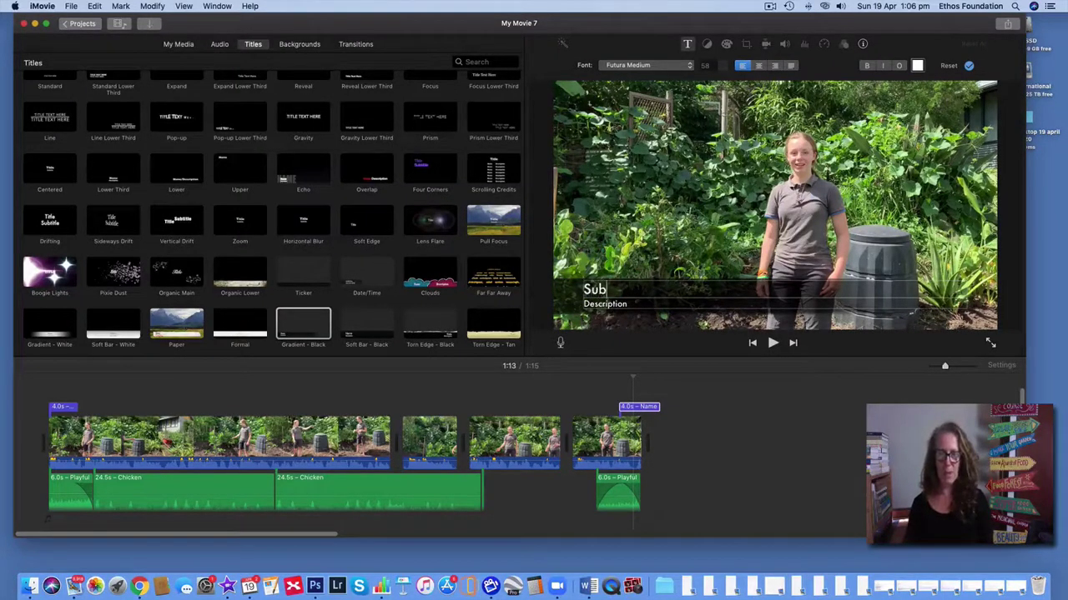
text(sc)
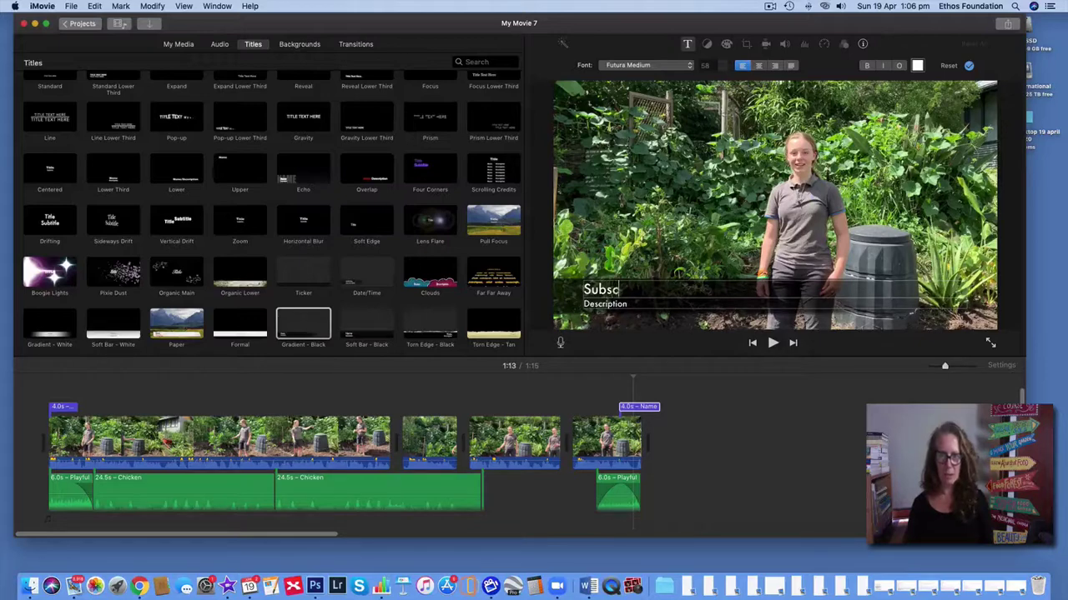
text(r)
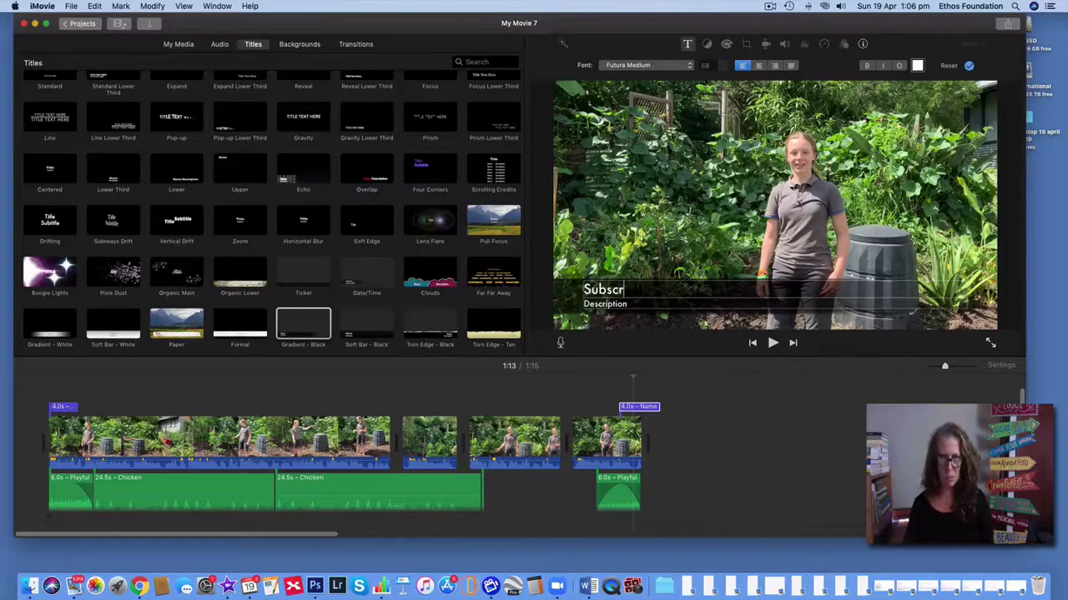
text(ib)
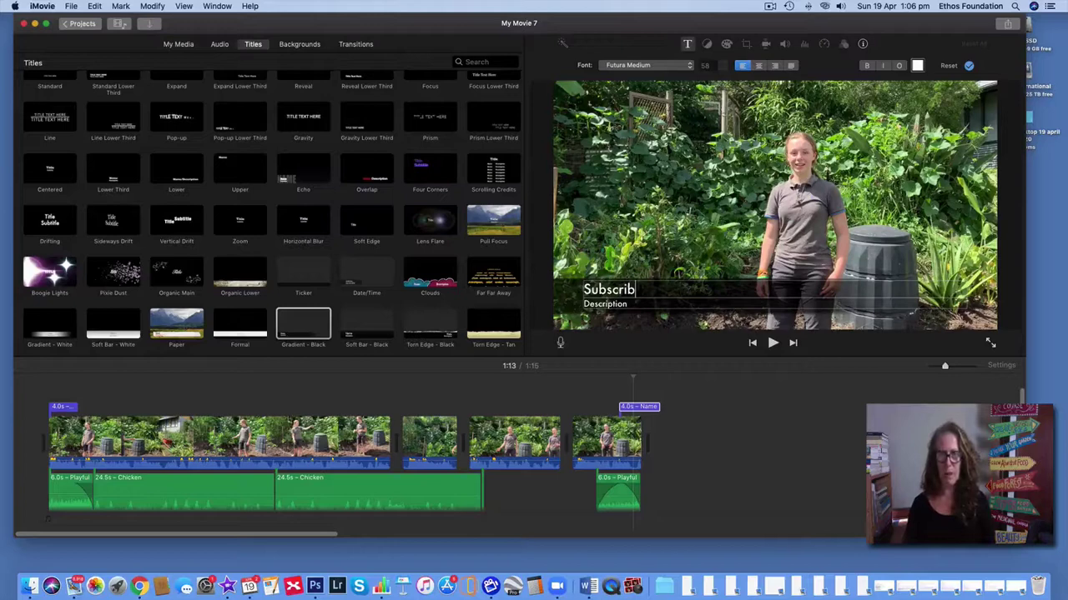
text(e)
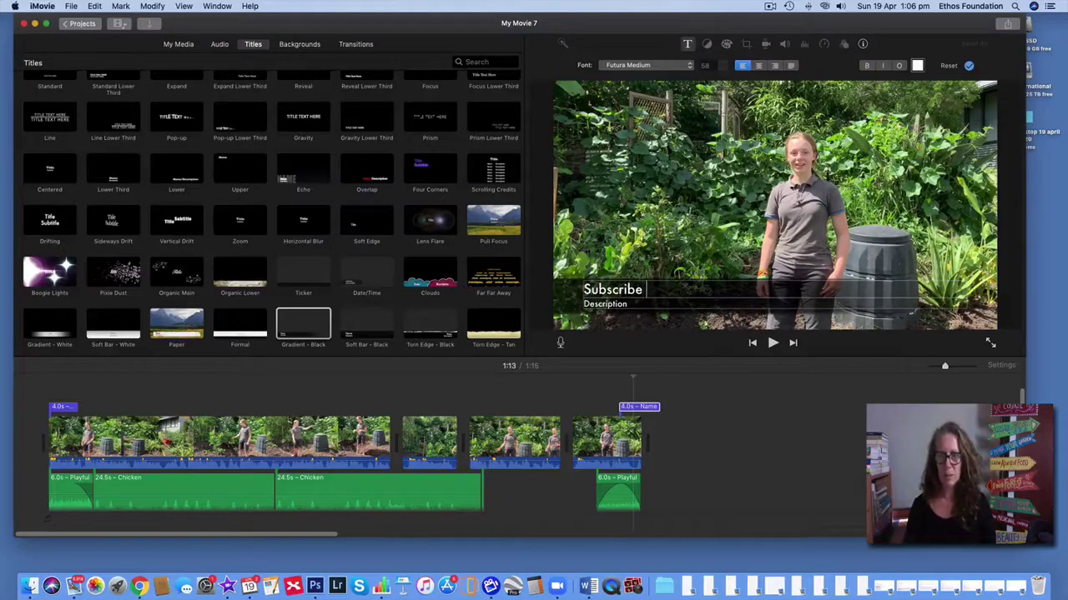
text( to)
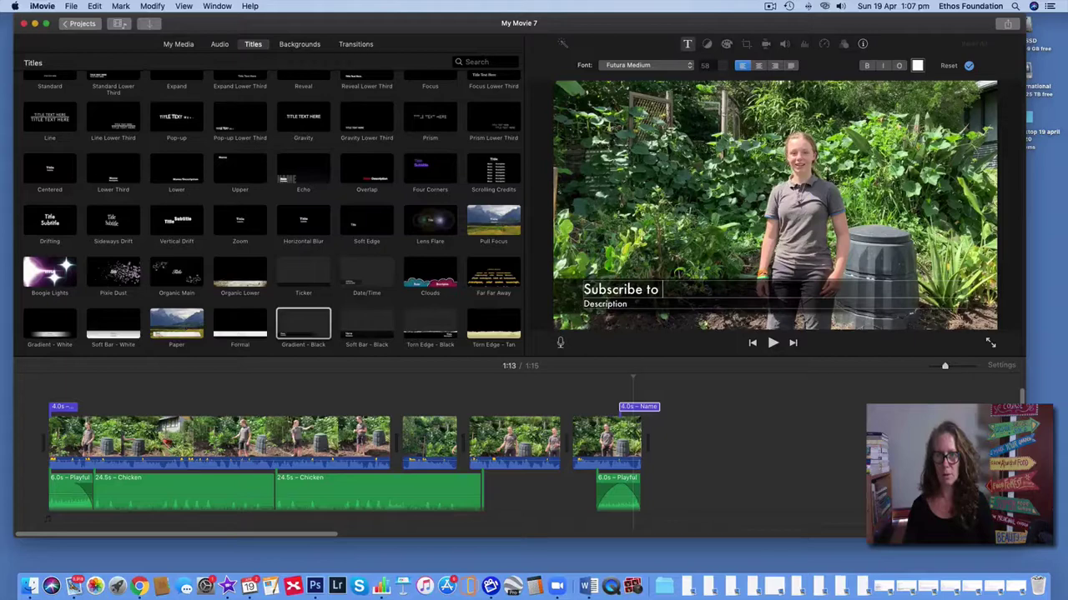
text( Perm)
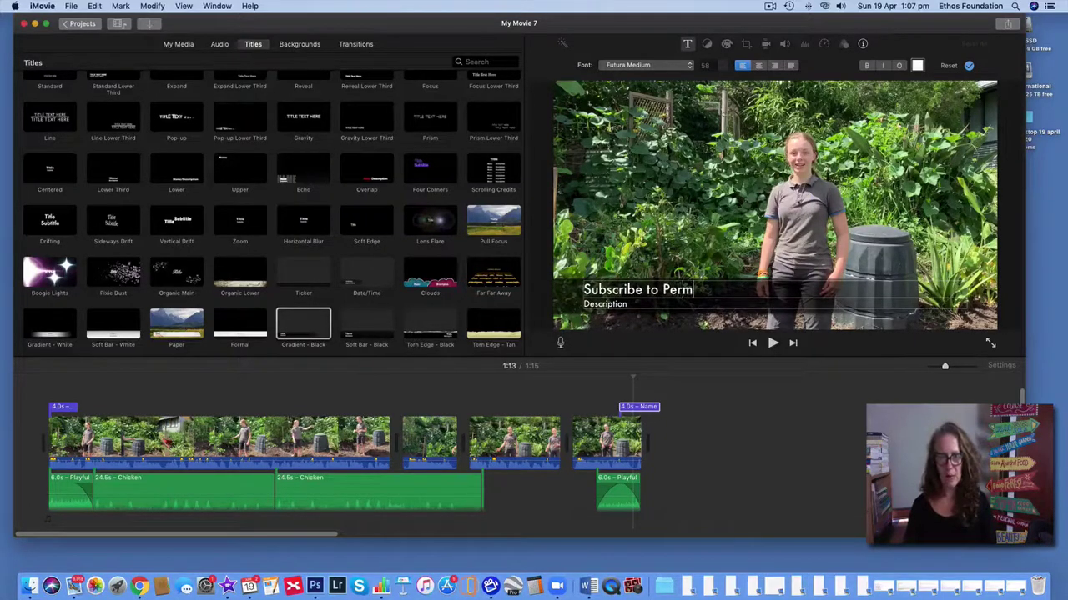
text(ay)
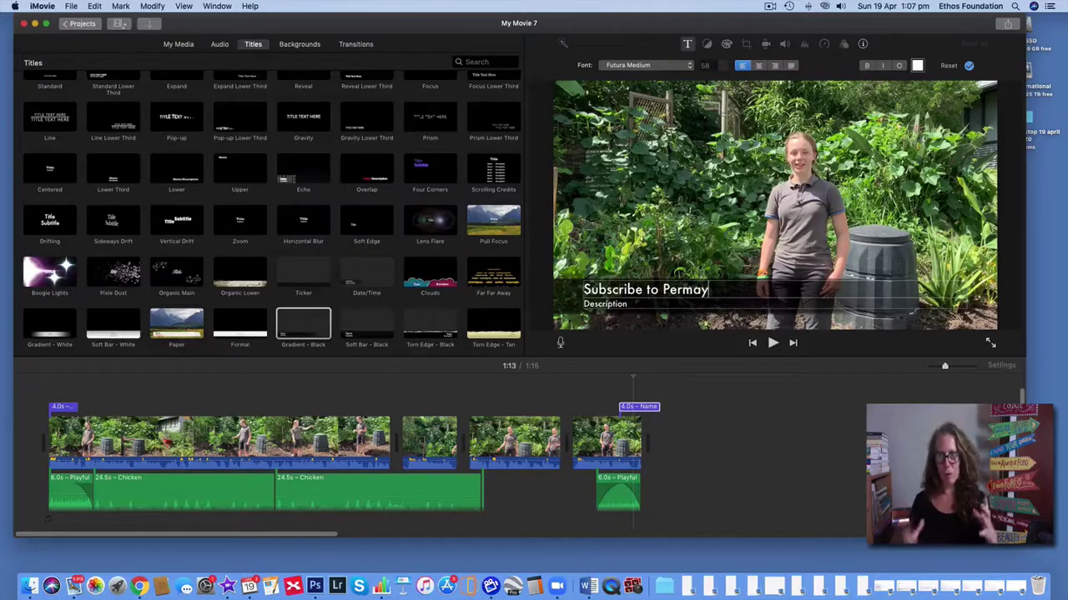
text(ou)
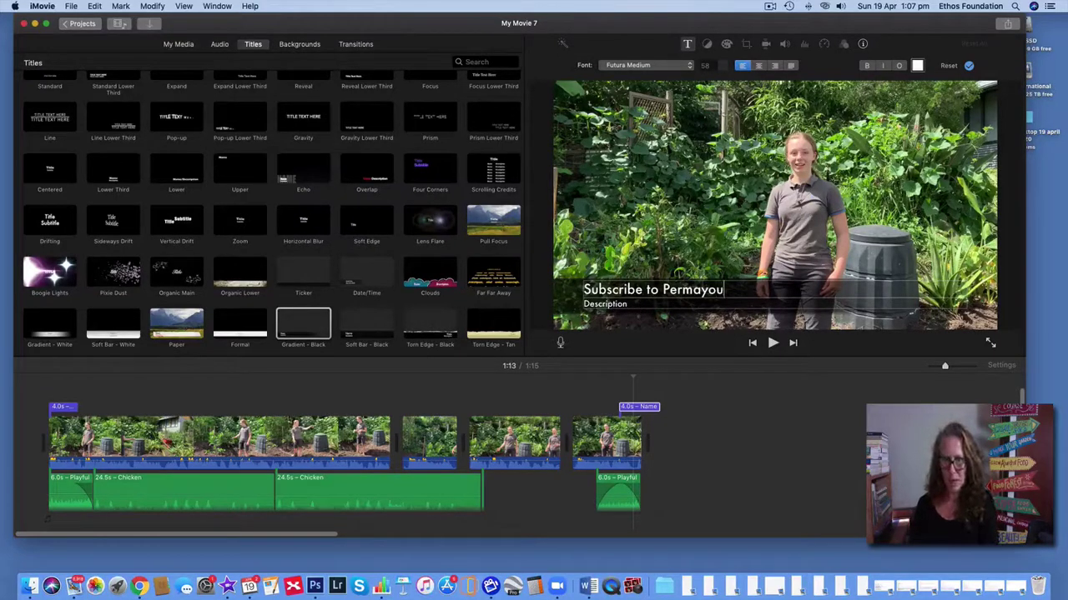
text(th)
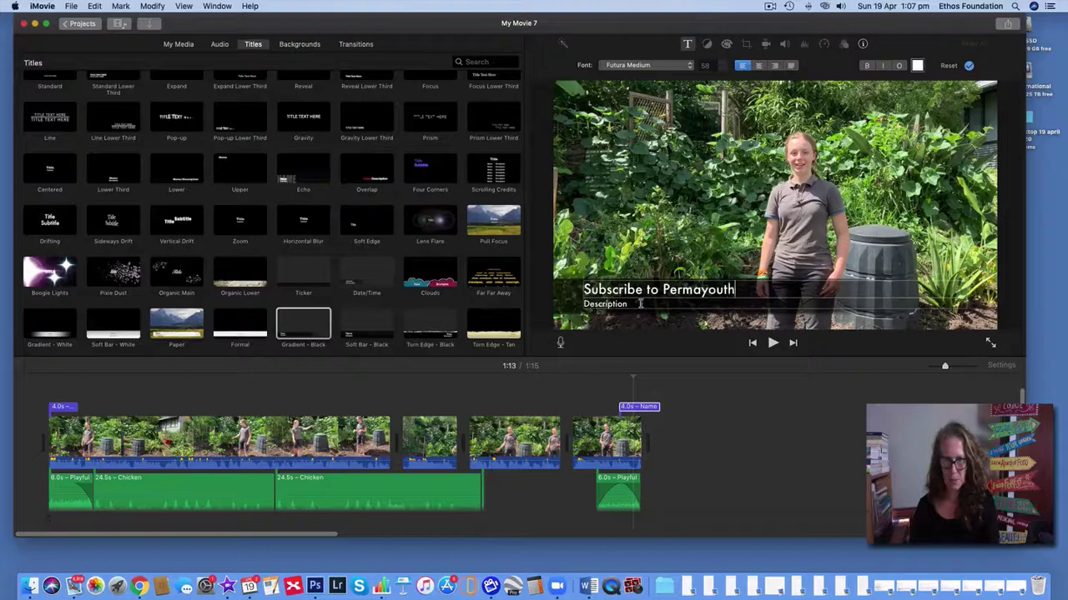
double_click(641, 304)
key(BackSpace)
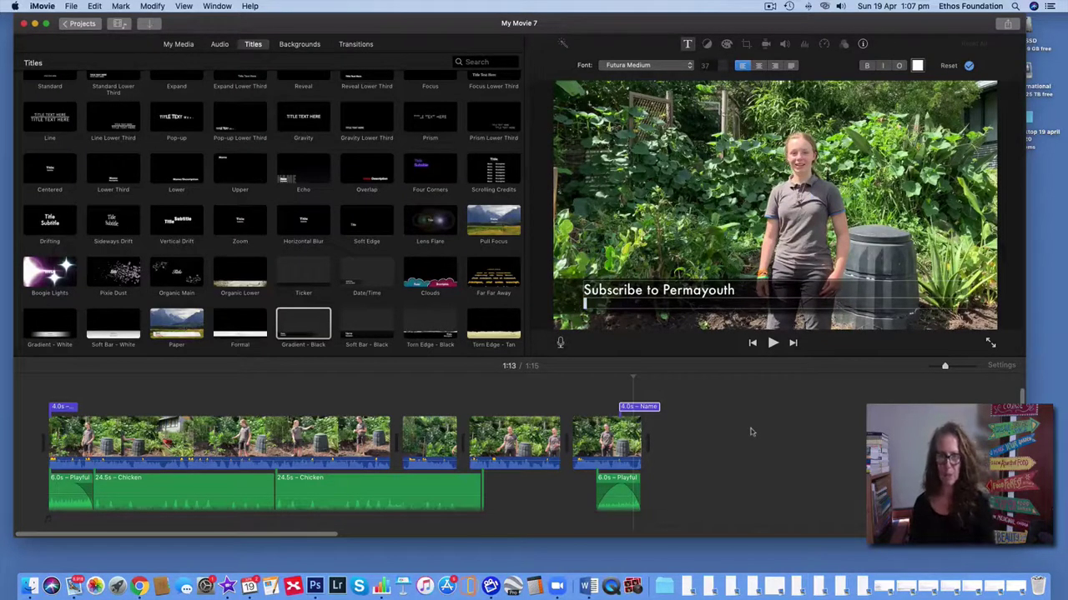
Step: Preview the closing title, shift it slightly earlier over the last clip, and play the ending again
click(615, 392)
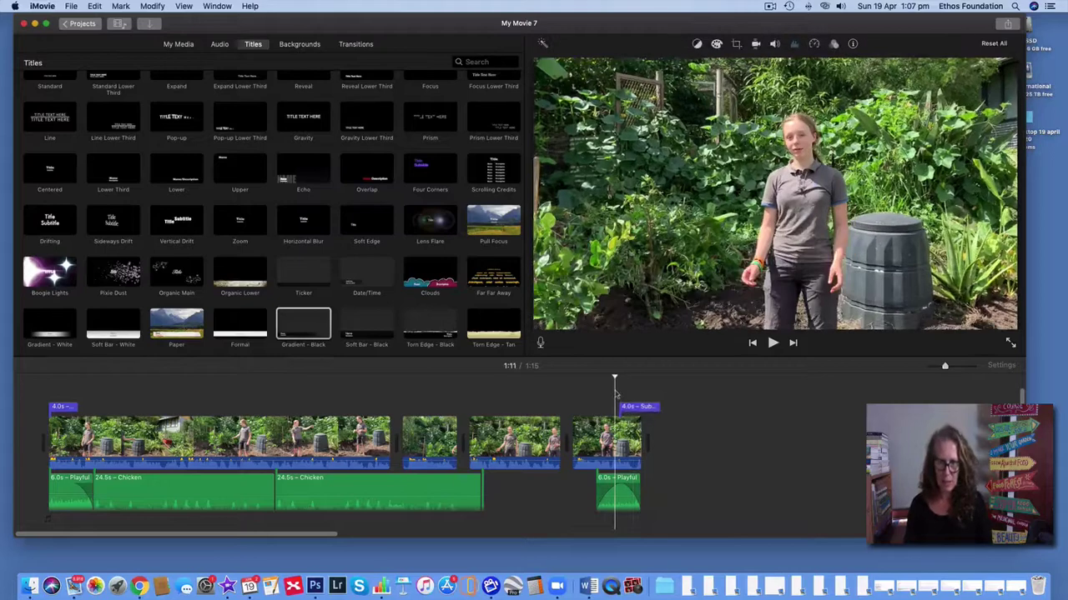
key(space)
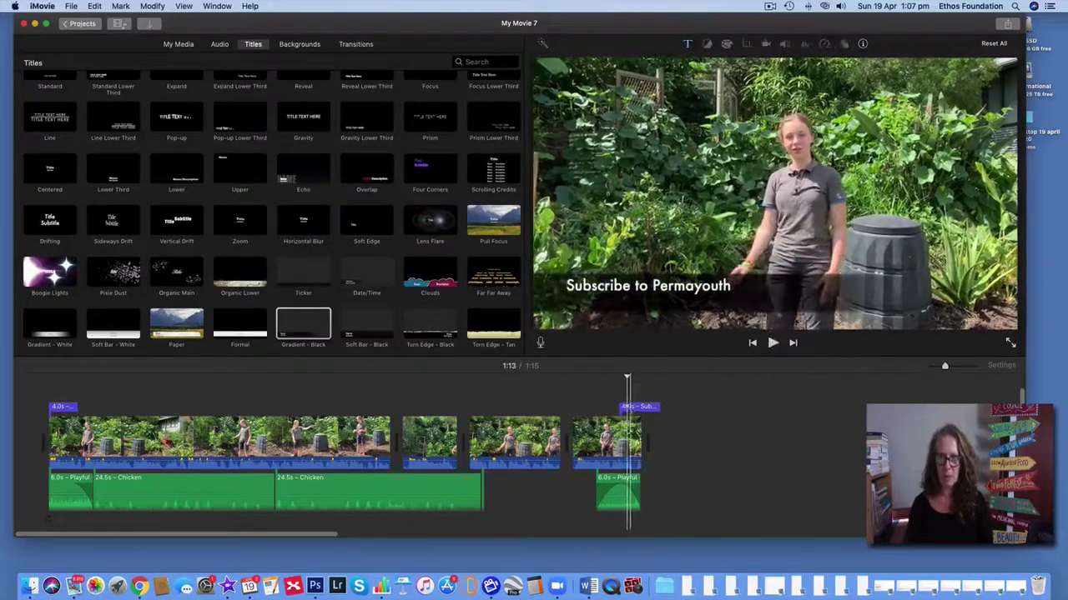
key(space)
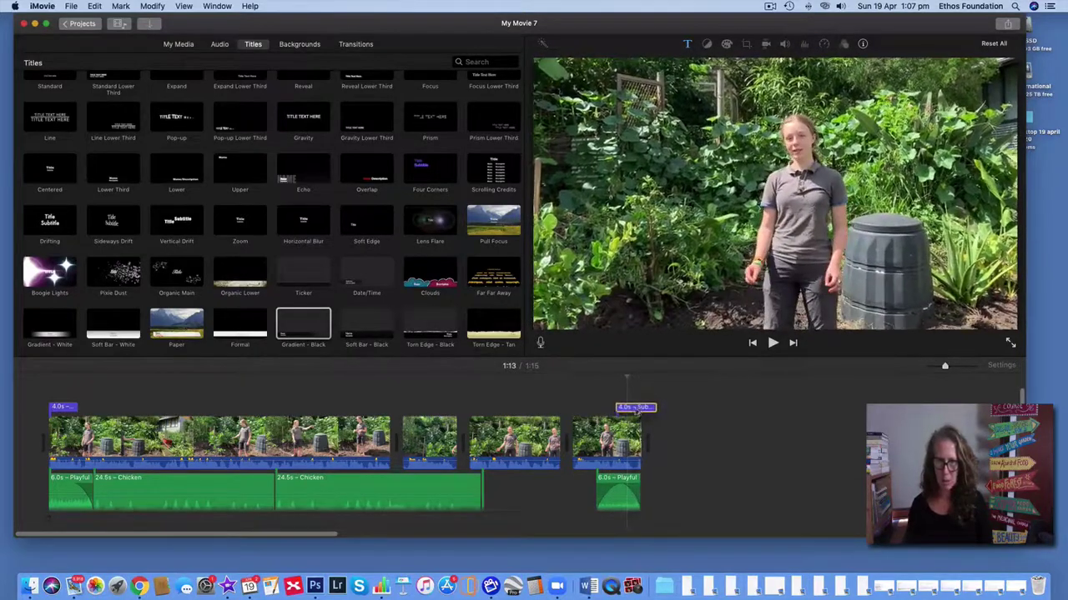
click(596, 402)
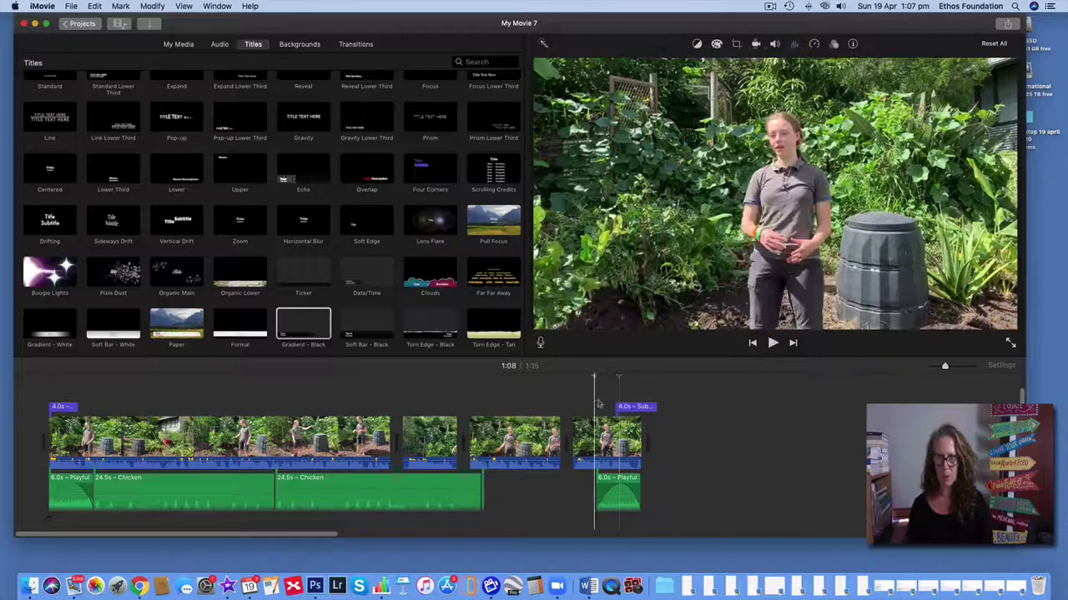
key(space)
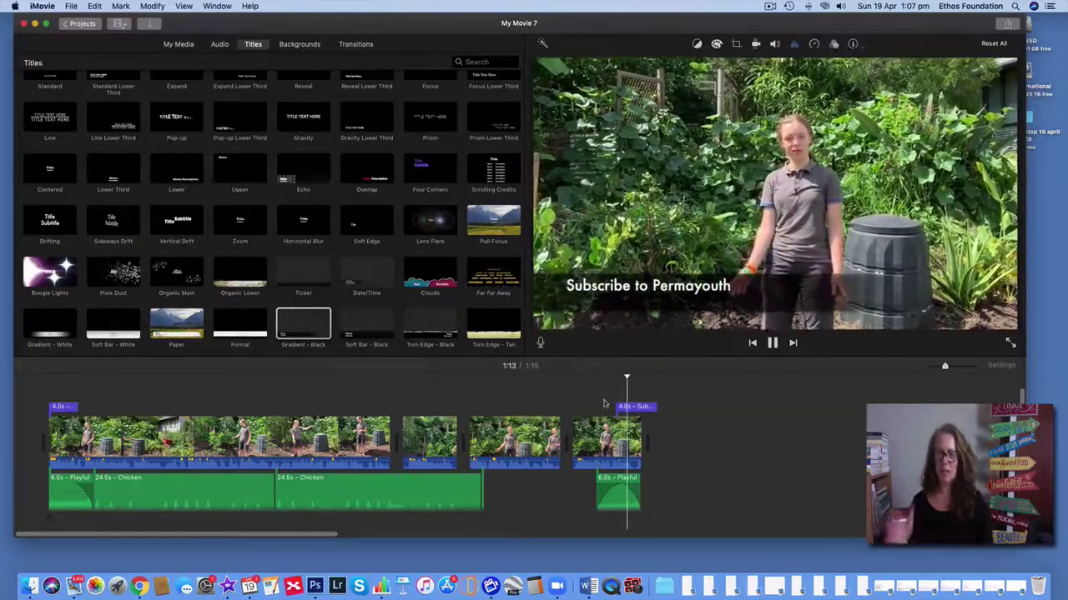
key(space)
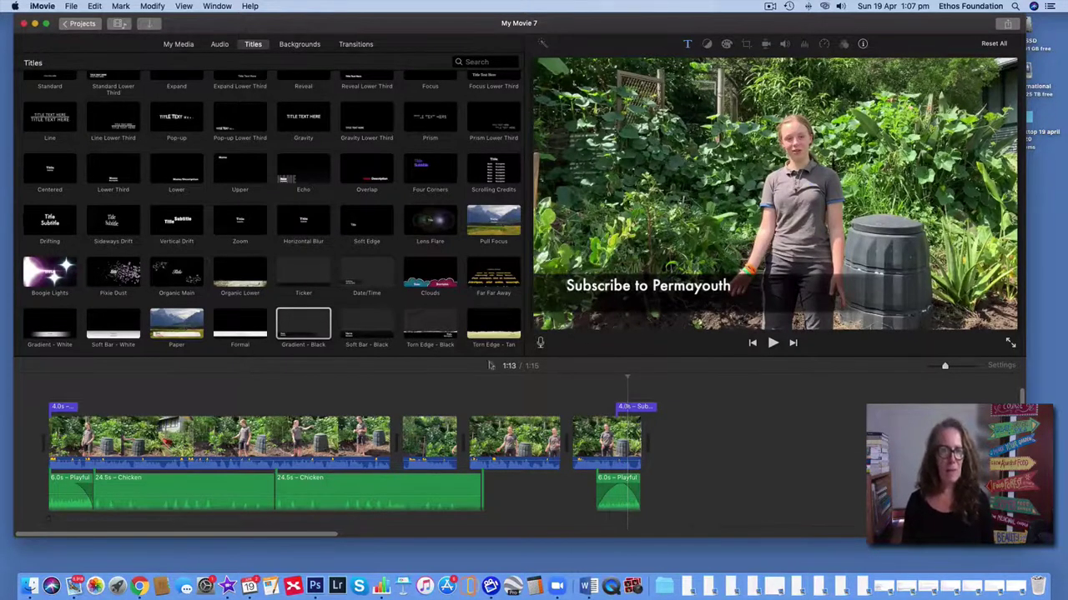
scroll(257, 413, up, 1)
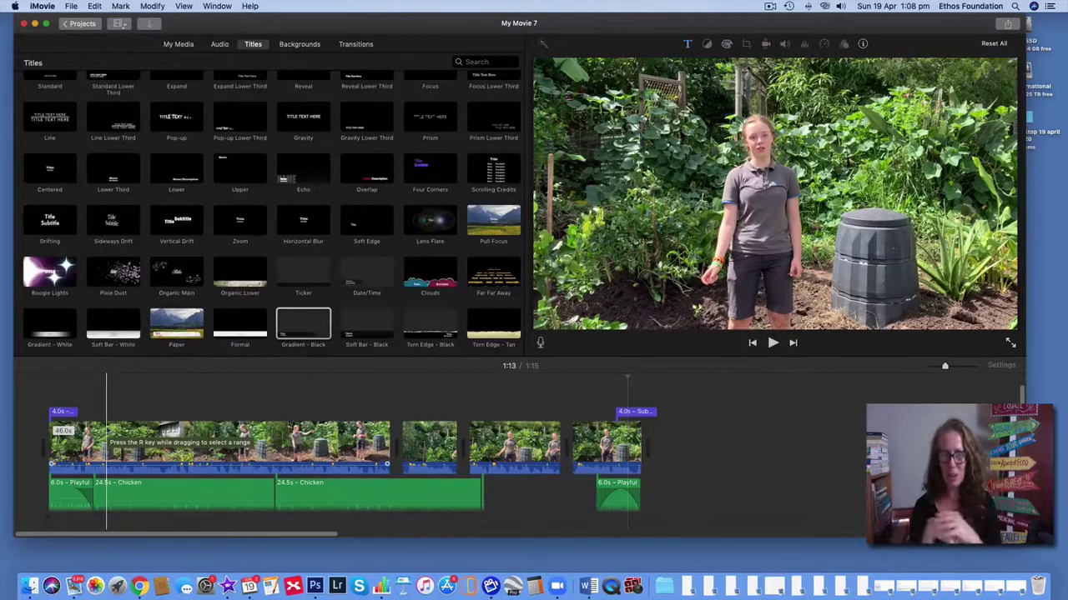
click(48, 427)
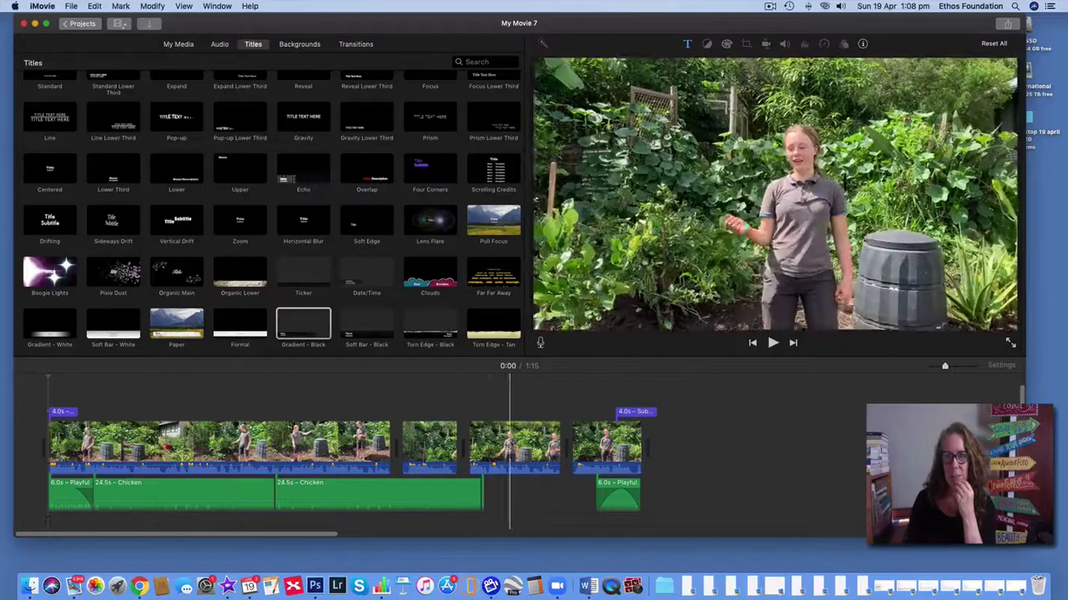
Step: Set the third video clip's speed to Fast at 2x and play the clip from its start
click(511, 446)
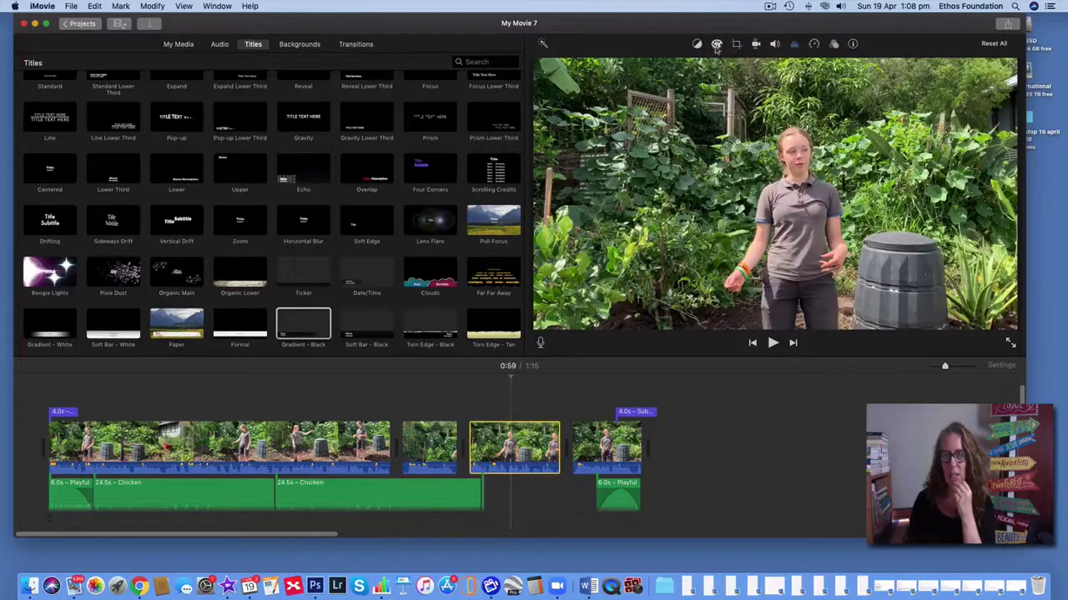
click(814, 45)
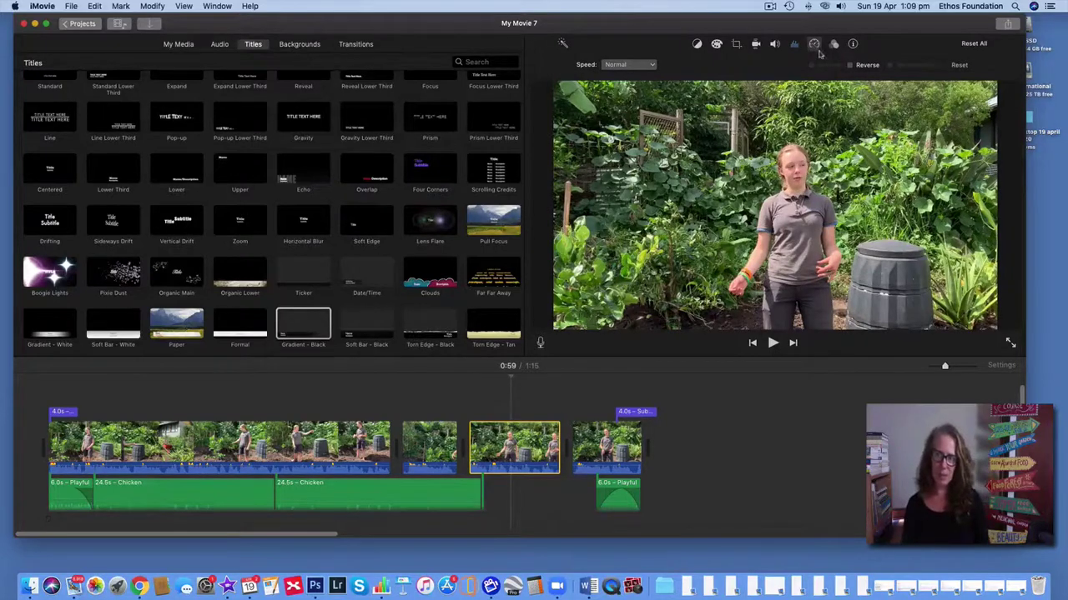
click(648, 67)
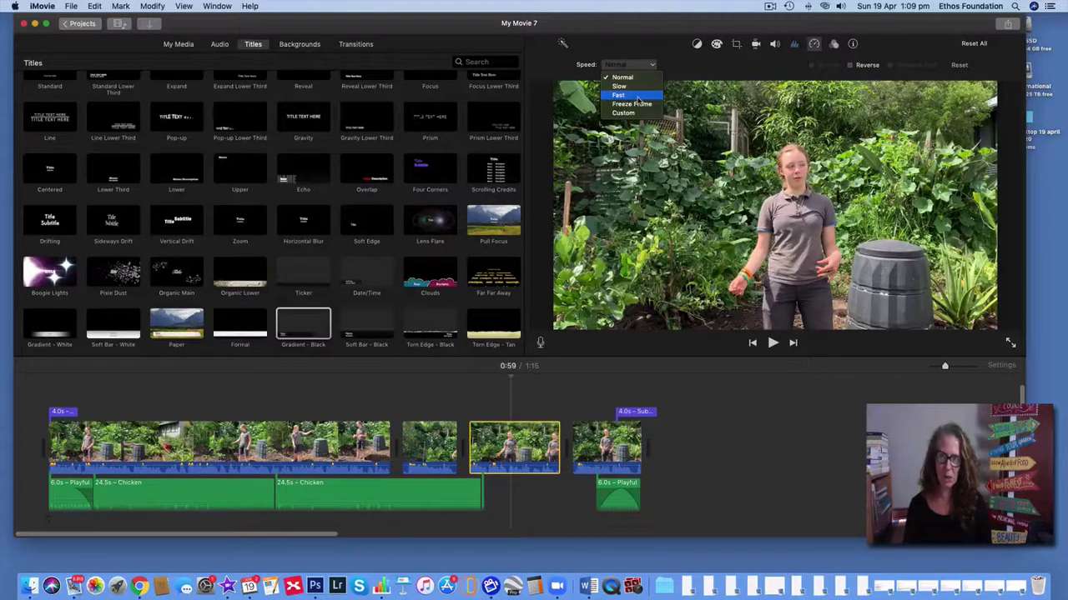
click(639, 97)
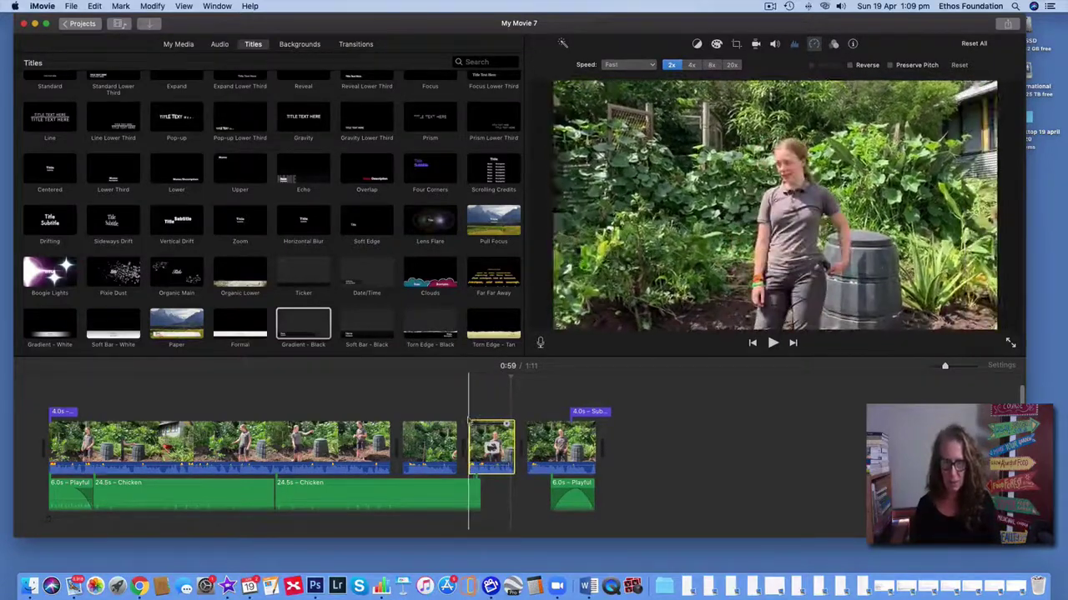
click(467, 422)
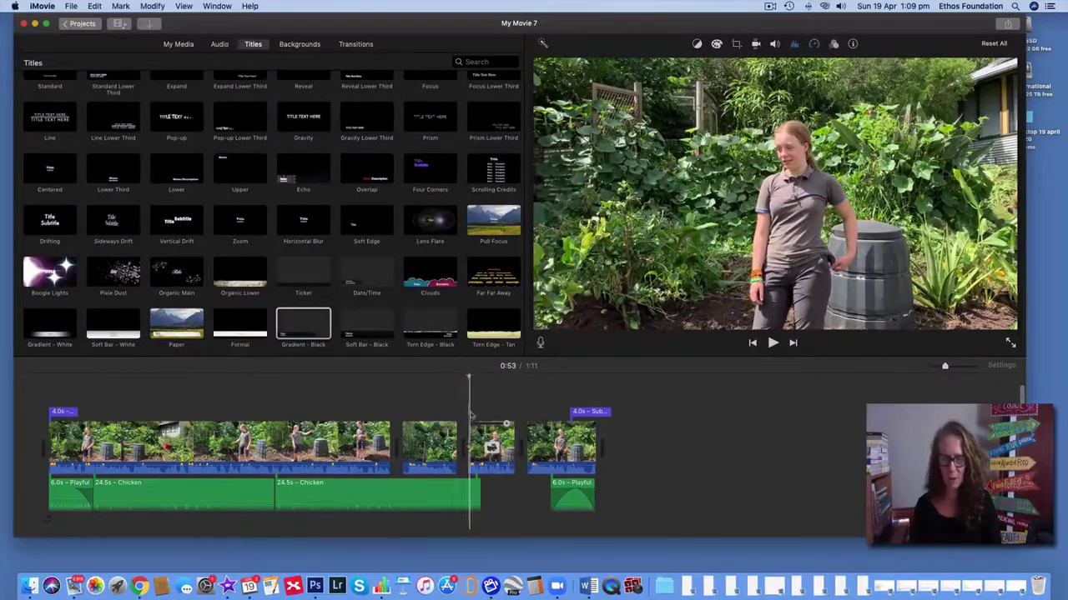
key(space)
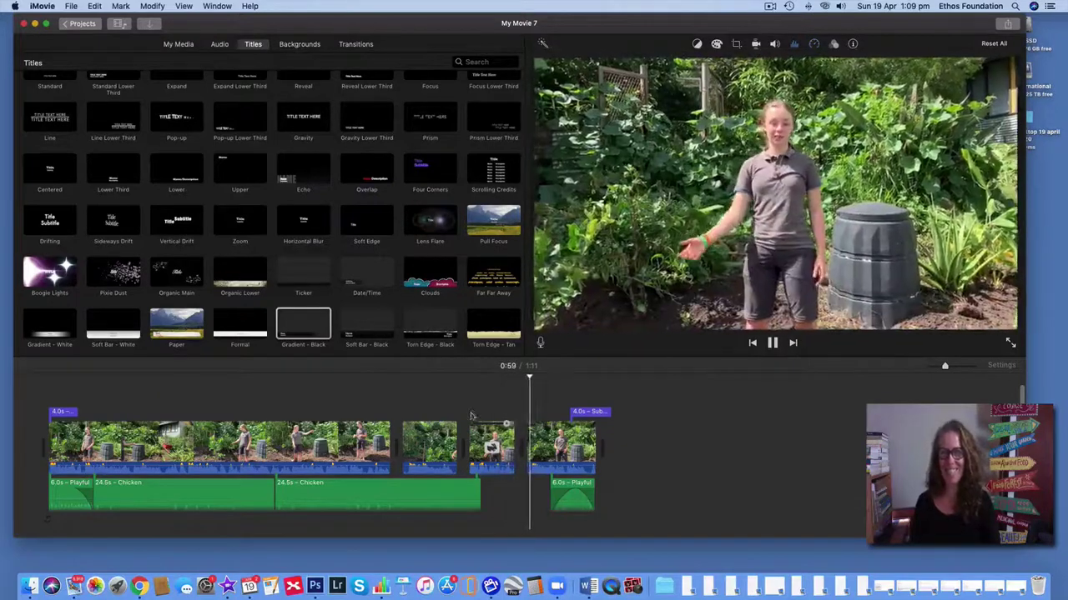
key(space)
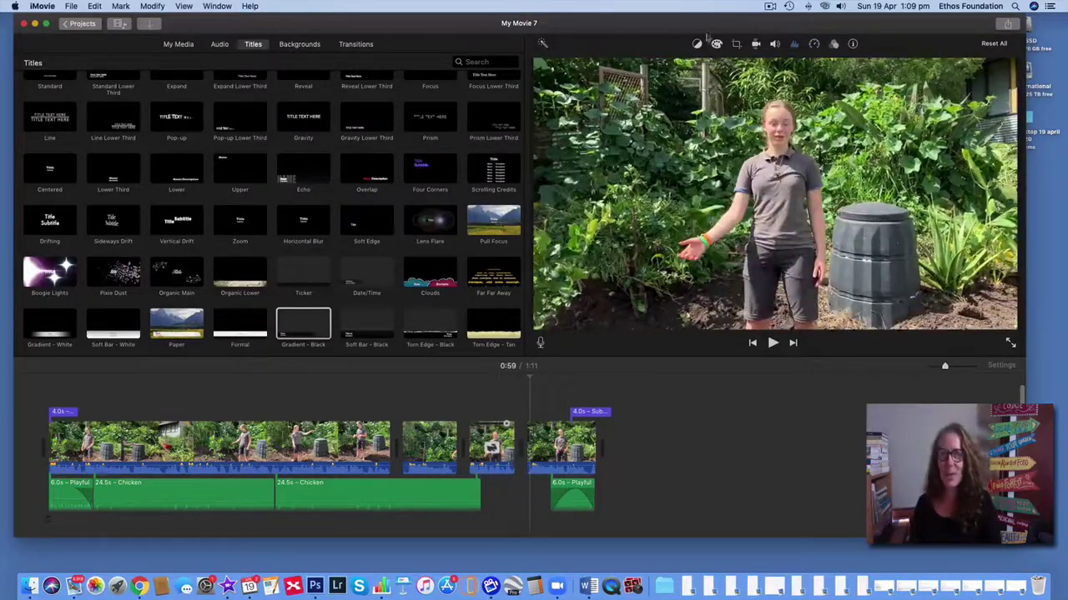
Step: Turn on Preserve Pitch for the third video clip and play the clip from its start
click(814, 44)
click(619, 67)
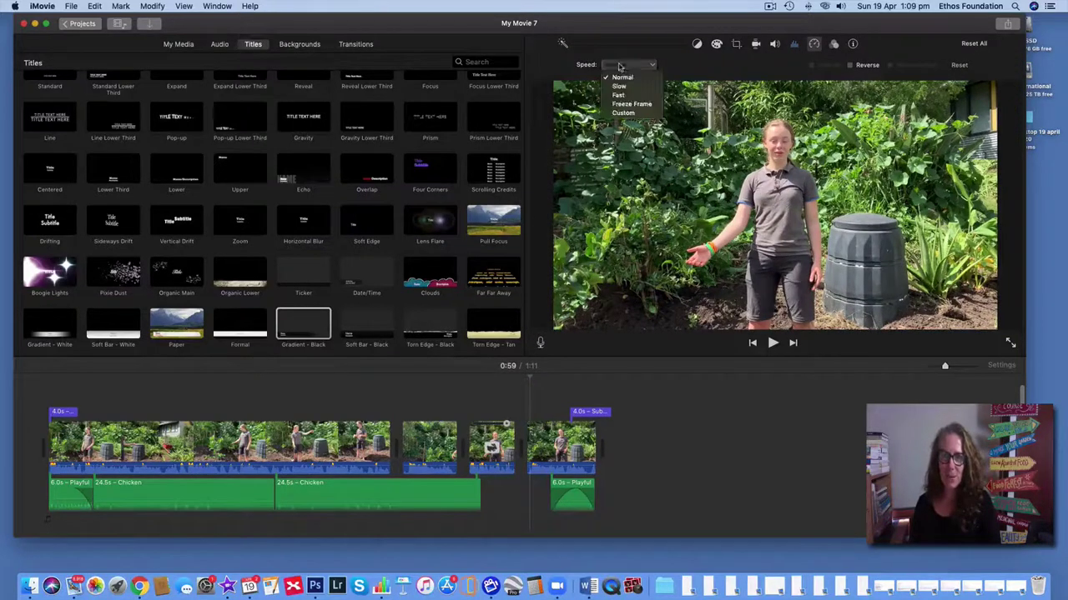
click(477, 463)
click(504, 450)
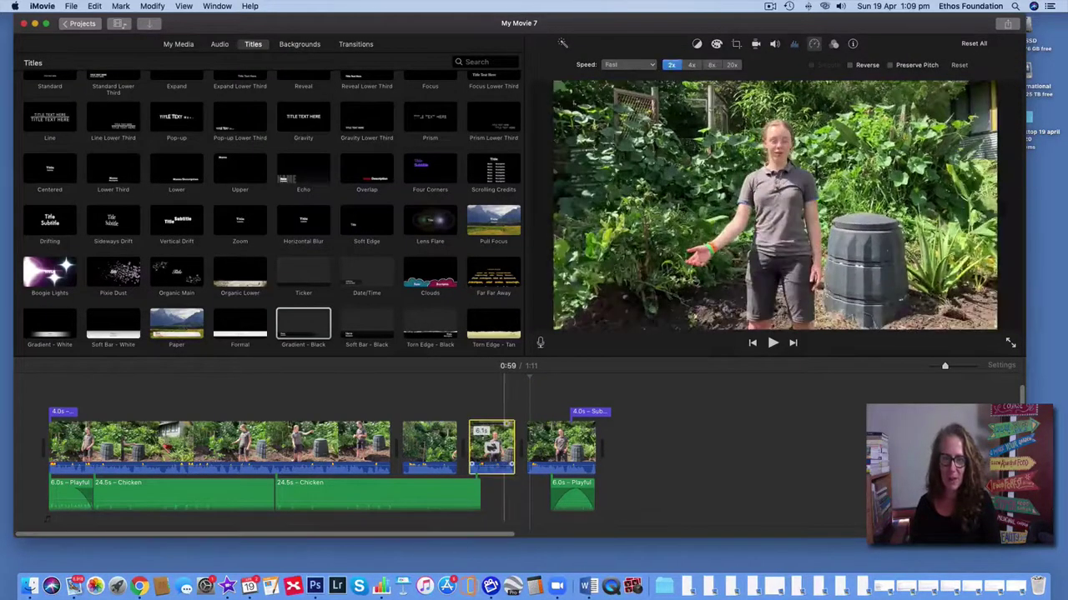
click(889, 66)
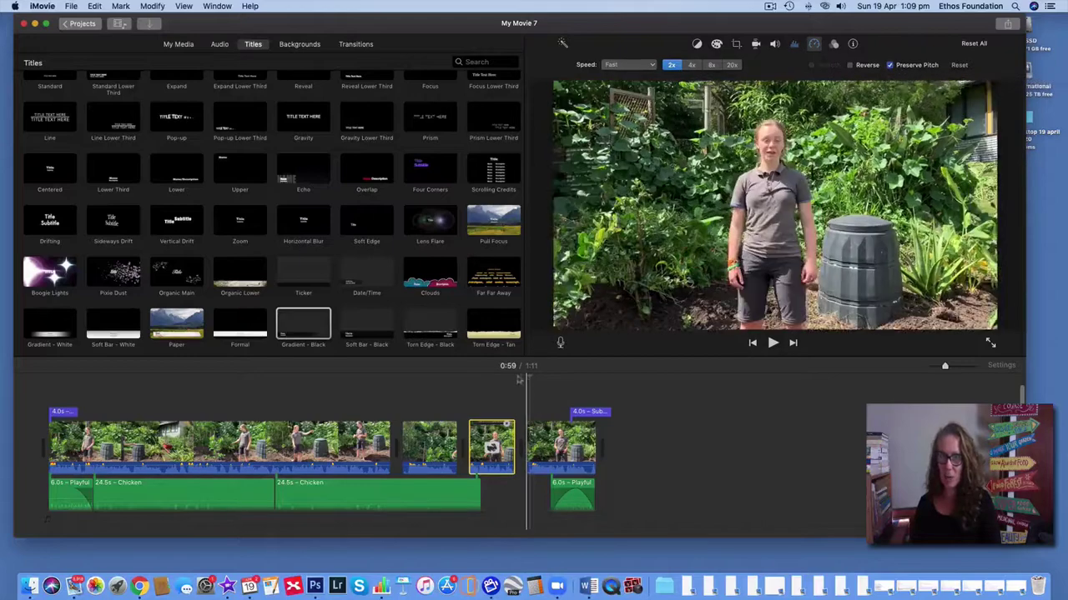
click(468, 381)
key(space)
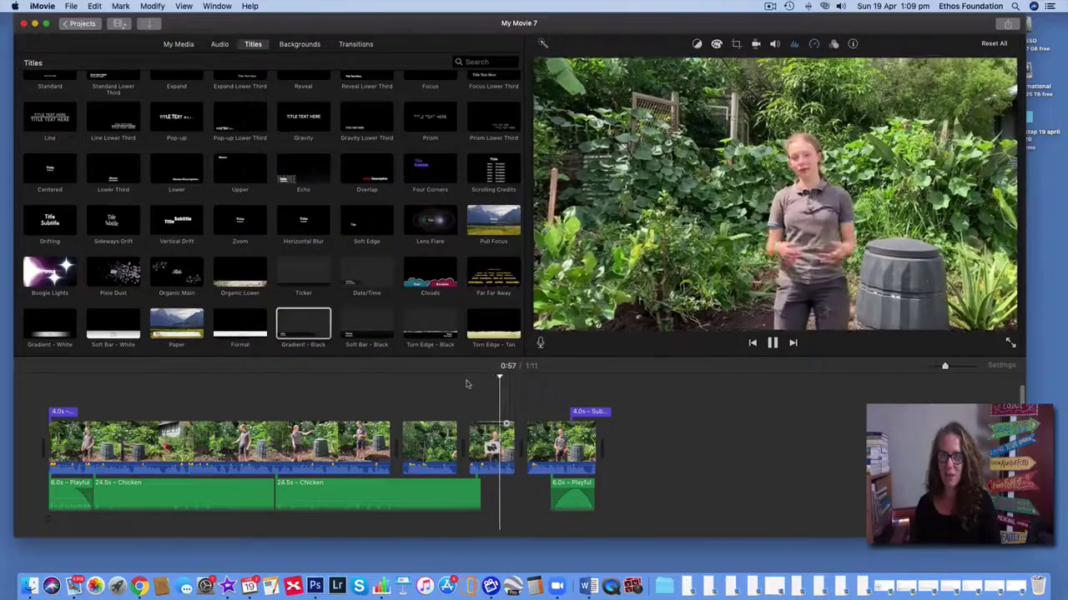
key(space)
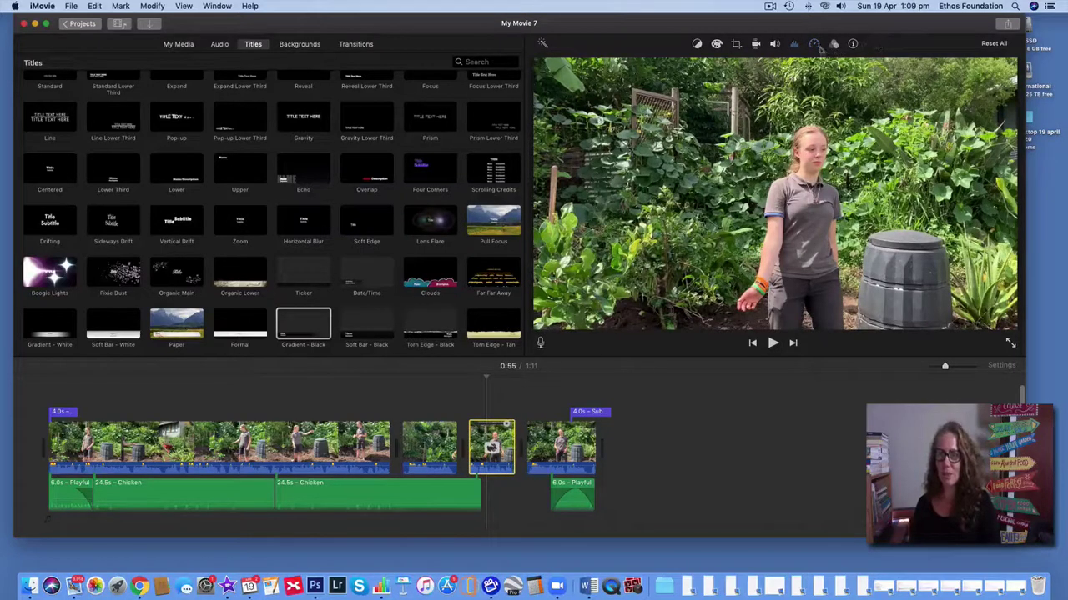
Step: Set the third video clip's speed back to Normal, turn off Preserve Pitch and play the clip again
click(817, 46)
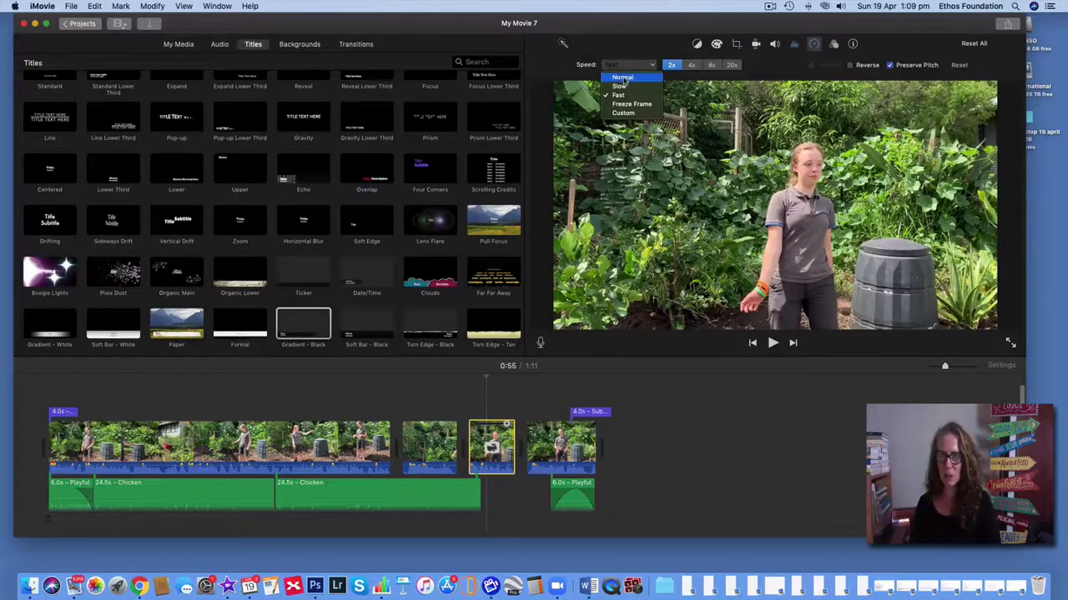
click(622, 77)
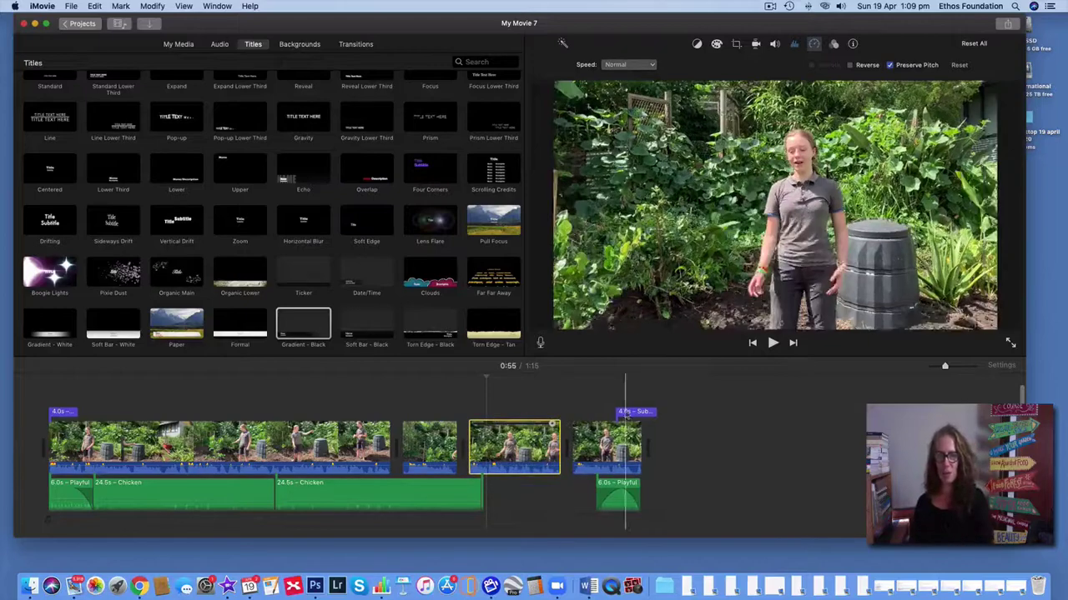
click(890, 65)
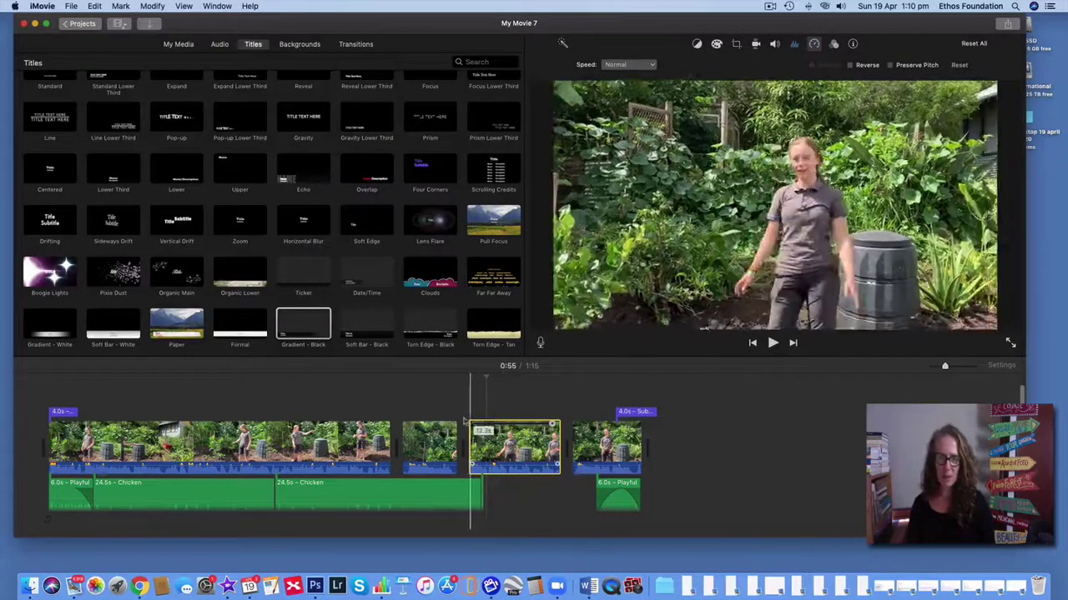
click(453, 416)
key(space)
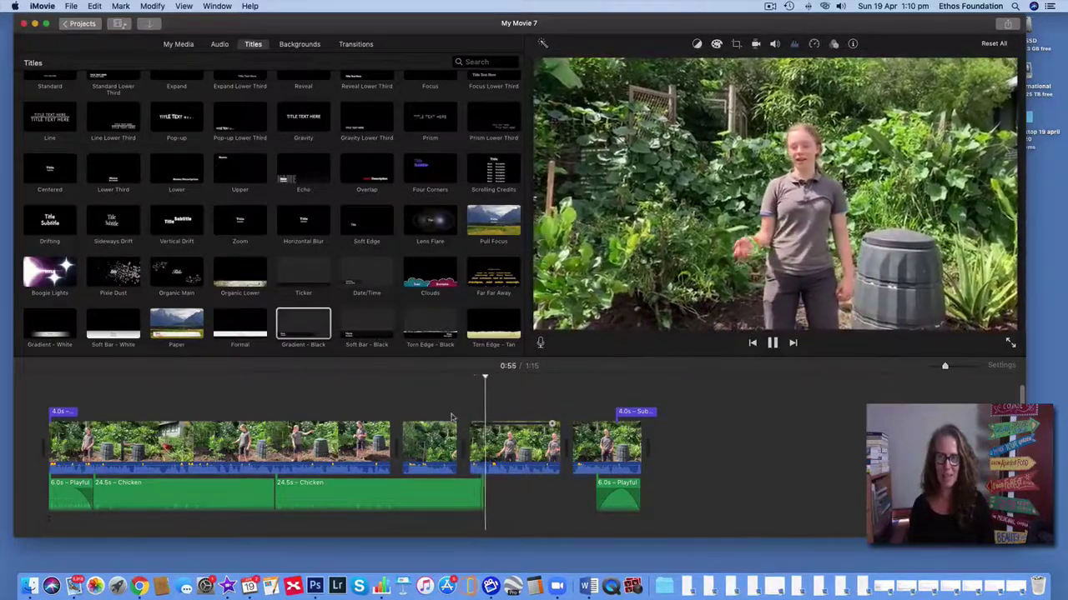
key(space)
click(705, 440)
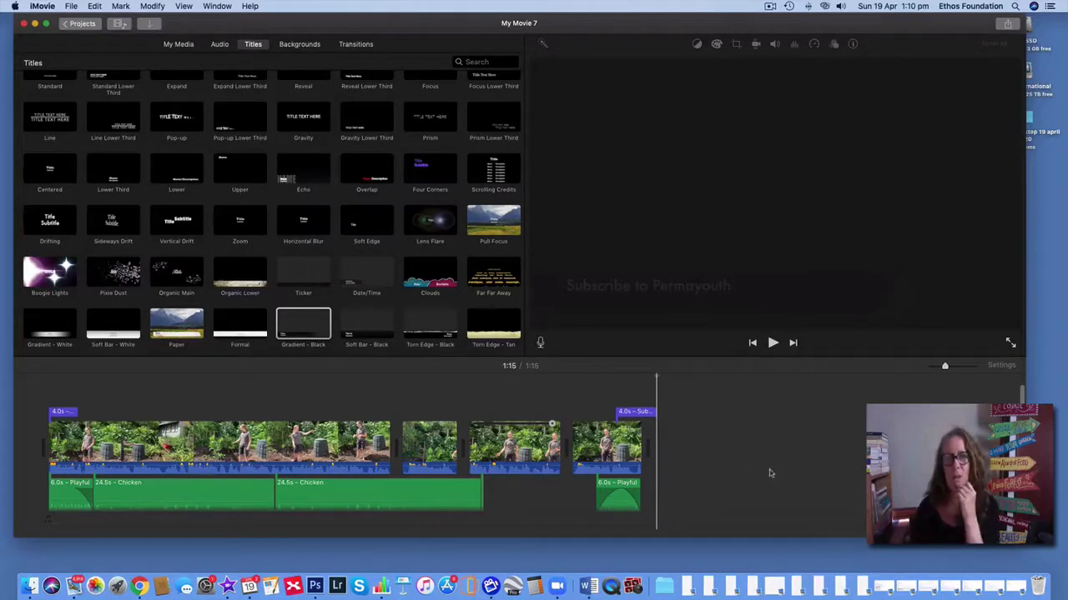
Step: Start exporting the movie as a file and title it with the presenter's first name followed by "'s Garden"
click(72, 6)
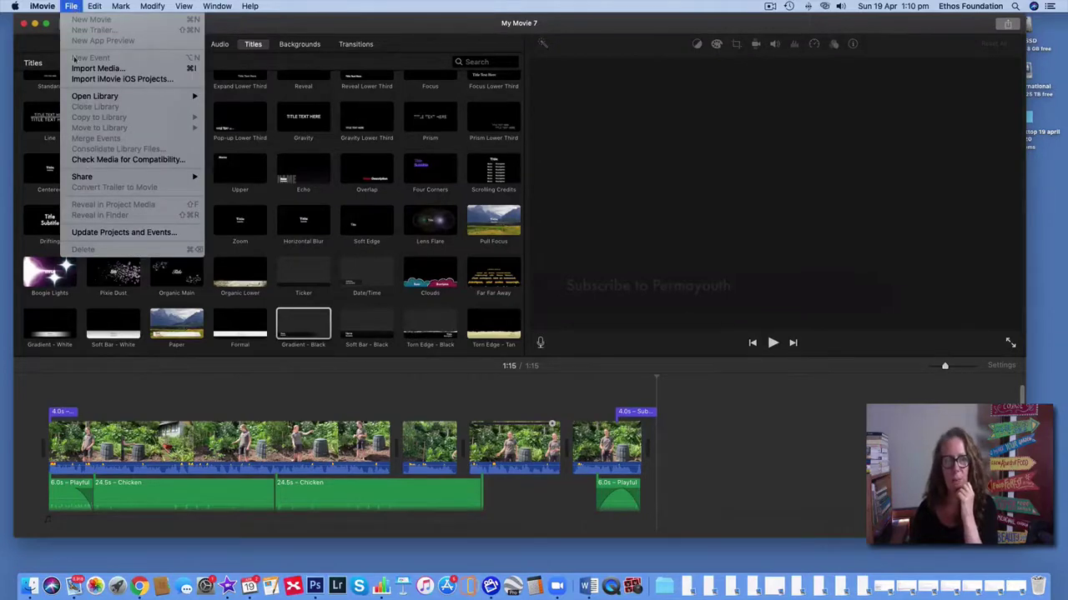
mouse_move(95, 177)
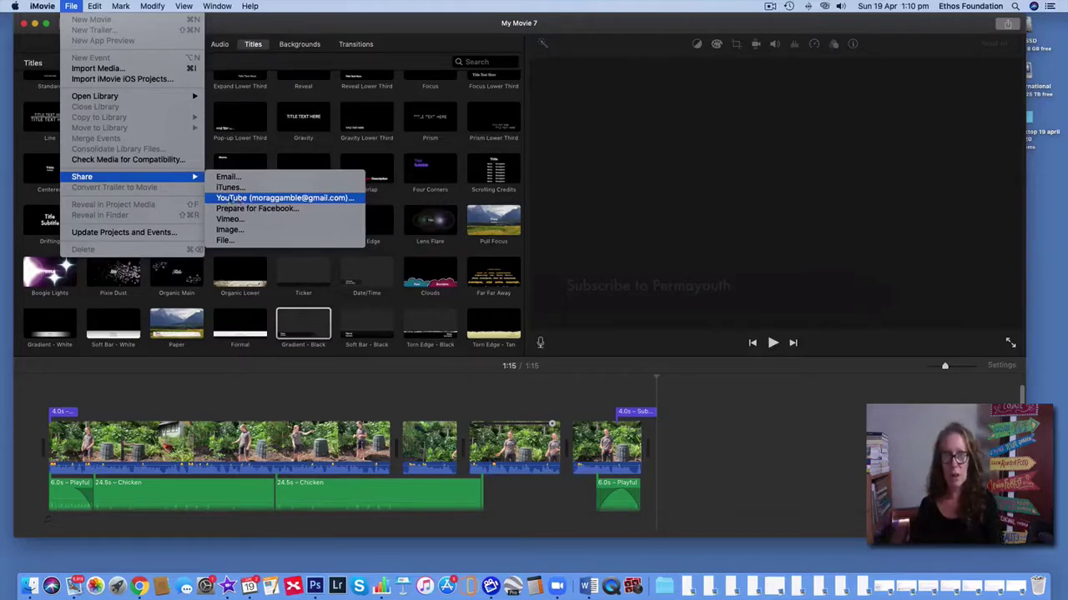
click(223, 240)
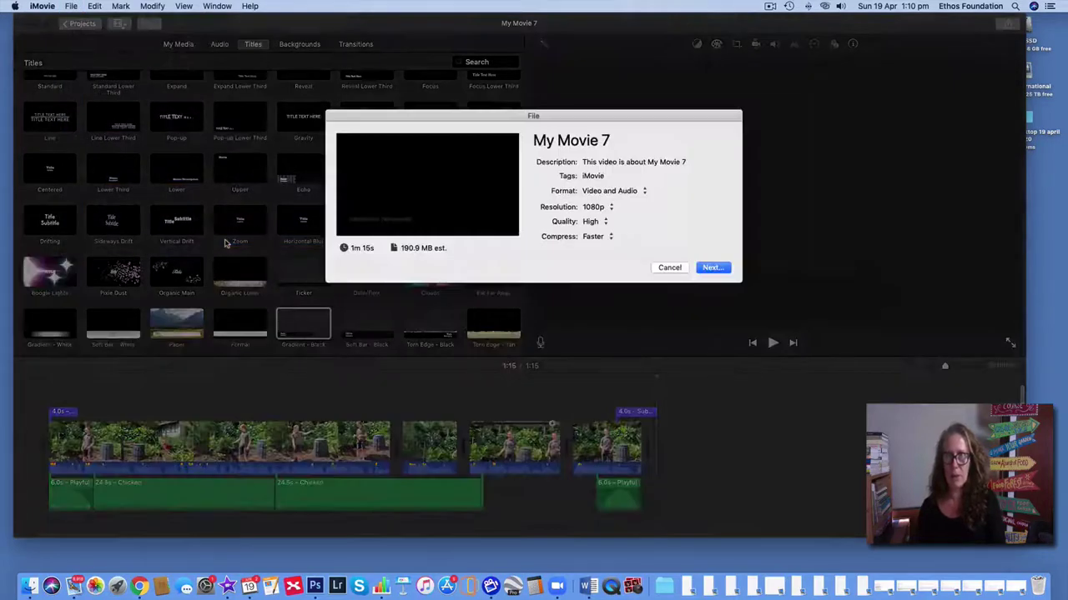
click(581, 142)
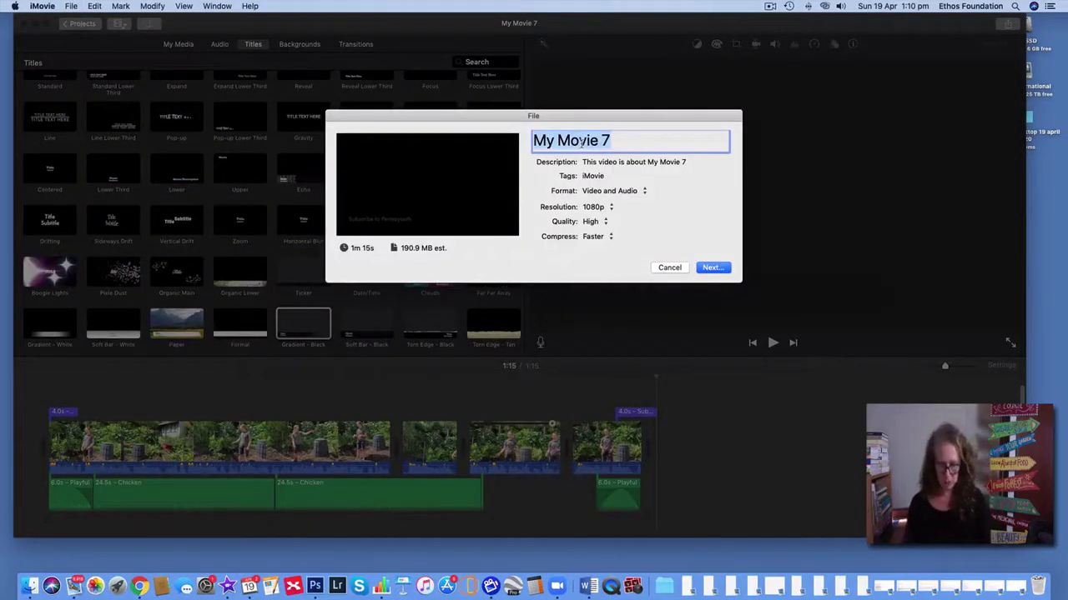
text(Mai's G)
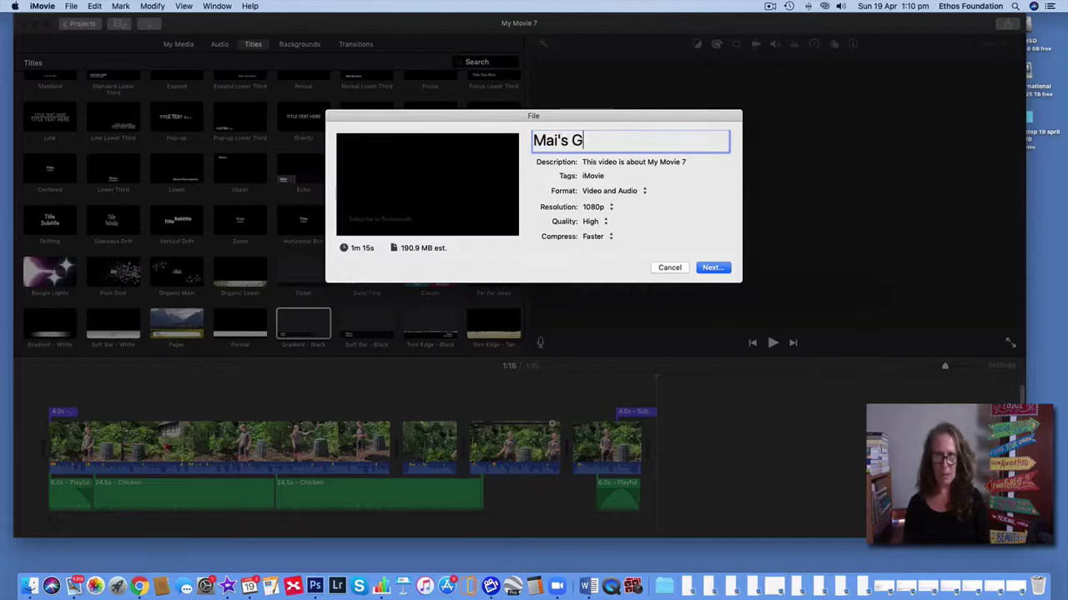
key(BackSpace)
key(BackSpace)
key(BackSpace)
key(BackSpace)
text(a's G)
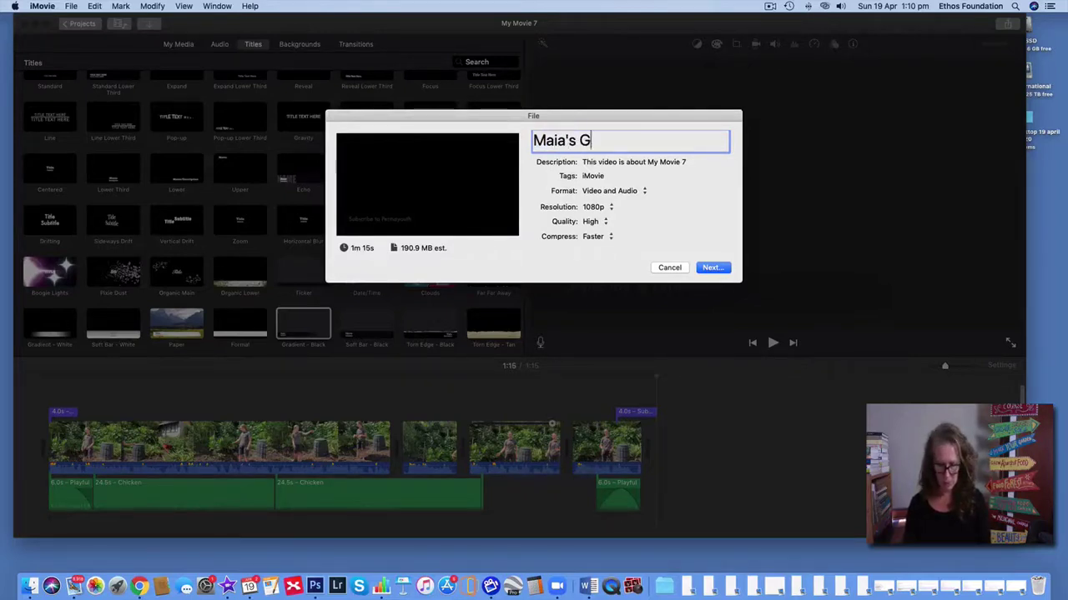
text(arden)
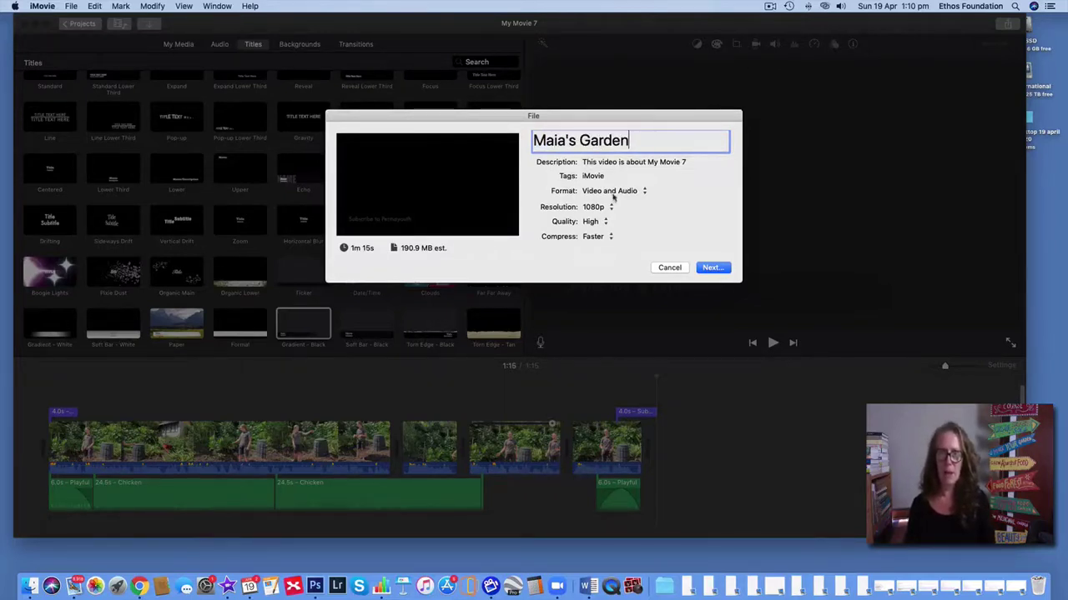
Step: Set the export resolution to 720p and describe it as the presenter's "intro to her garden - Permayouth", starting with her first name
click(594, 207)
click(601, 206)
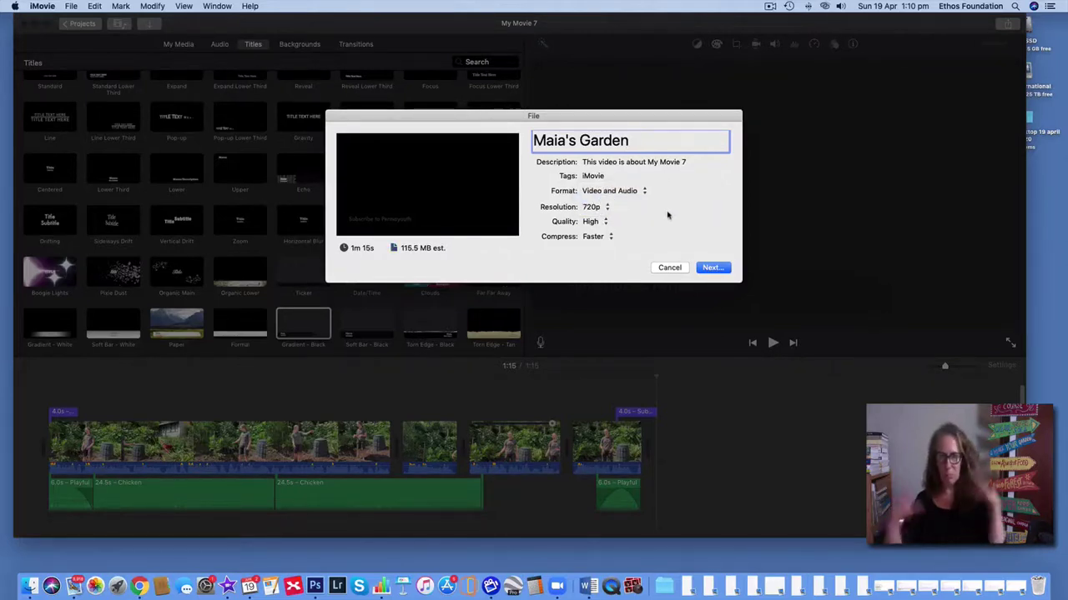
triple_click(631, 163)
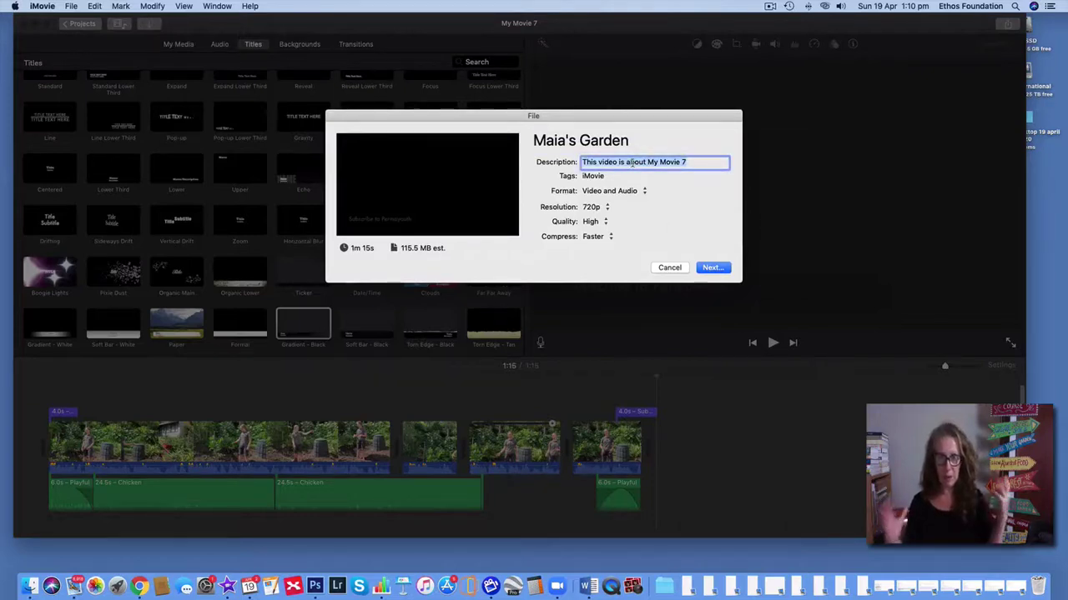
text(Maia)
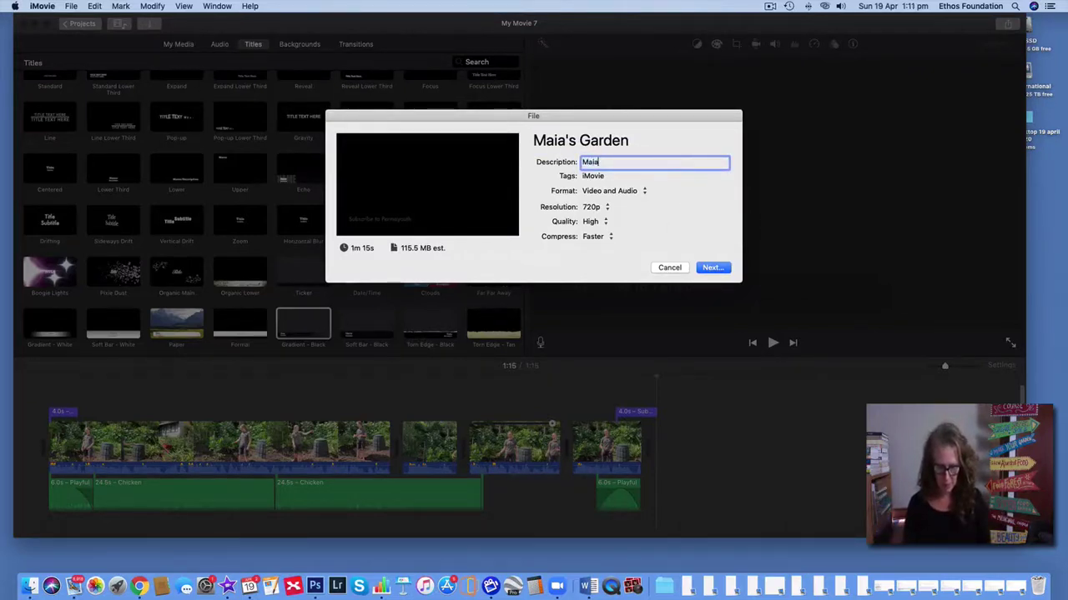
text('s intro to )
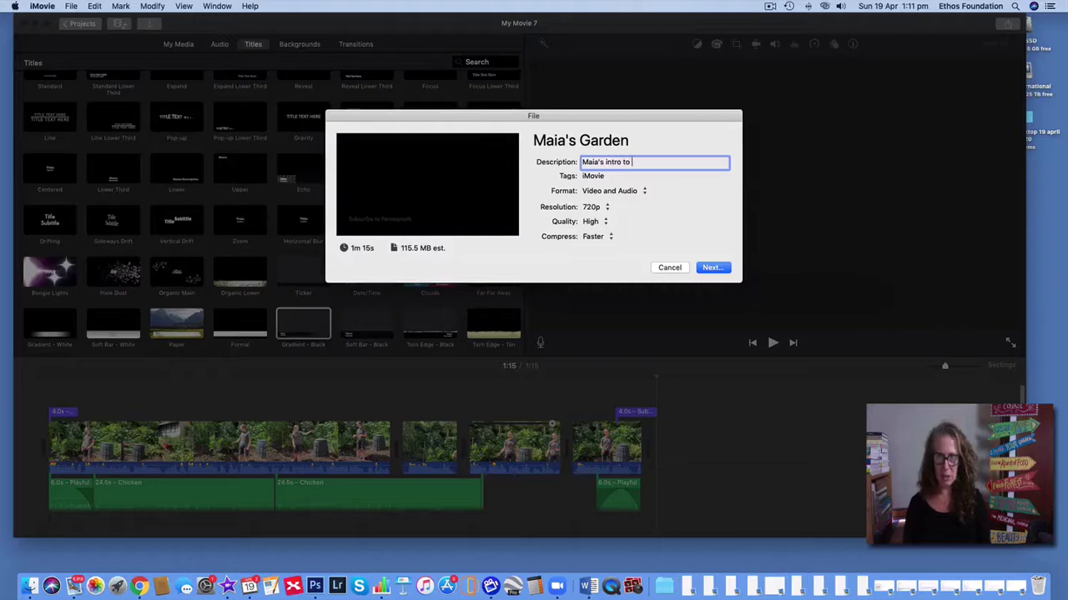
text(her garden)
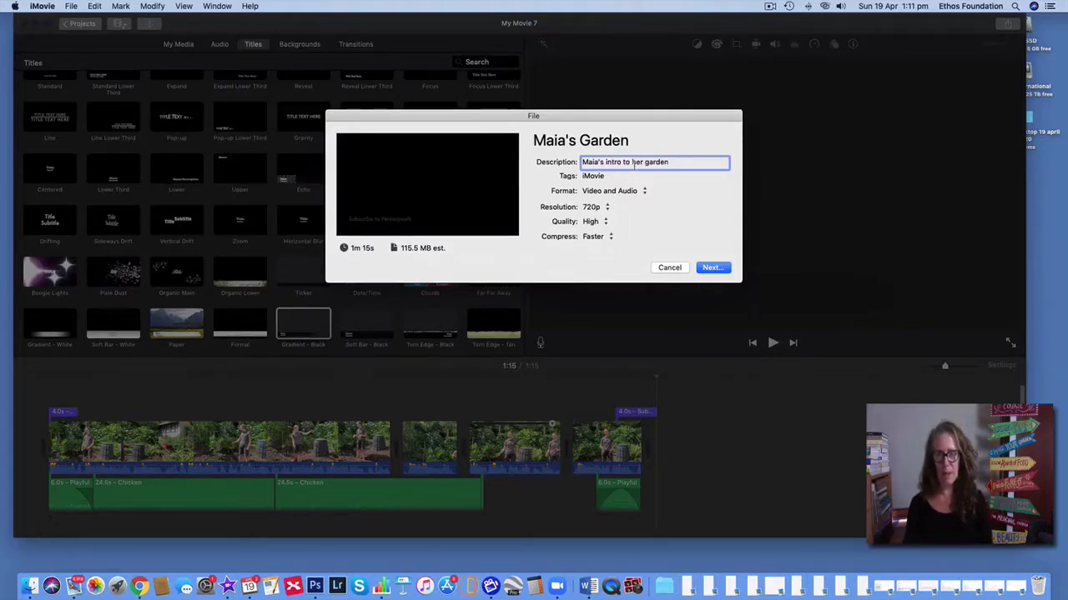
text( - Permayouth)
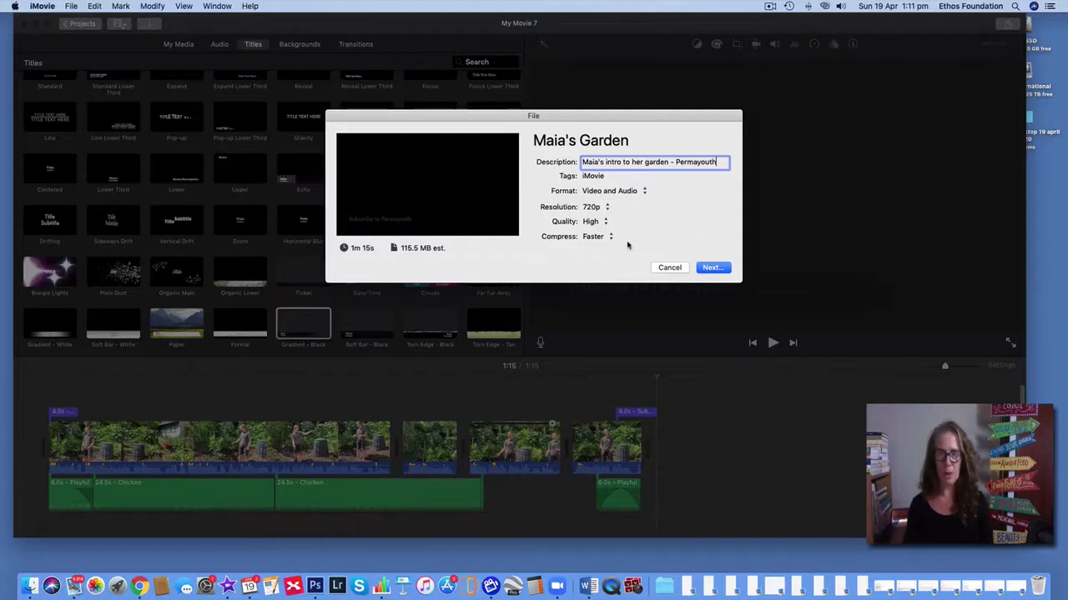
Step: Save the export in a new folder "Permayouth Youtube clips" inside the Permayouth folder and check the export progress
click(711, 268)
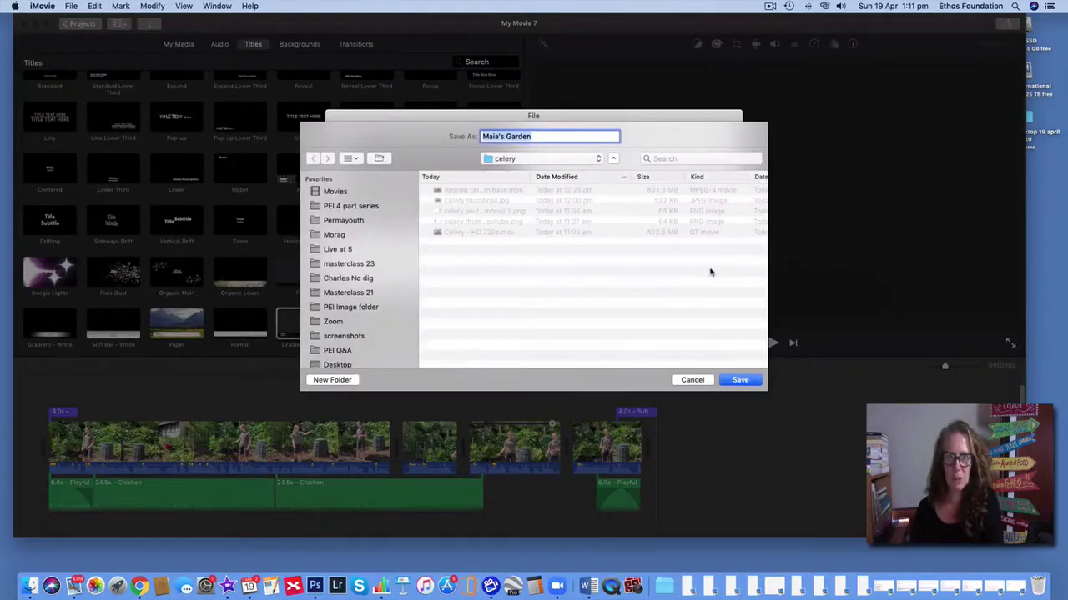
click(341, 220)
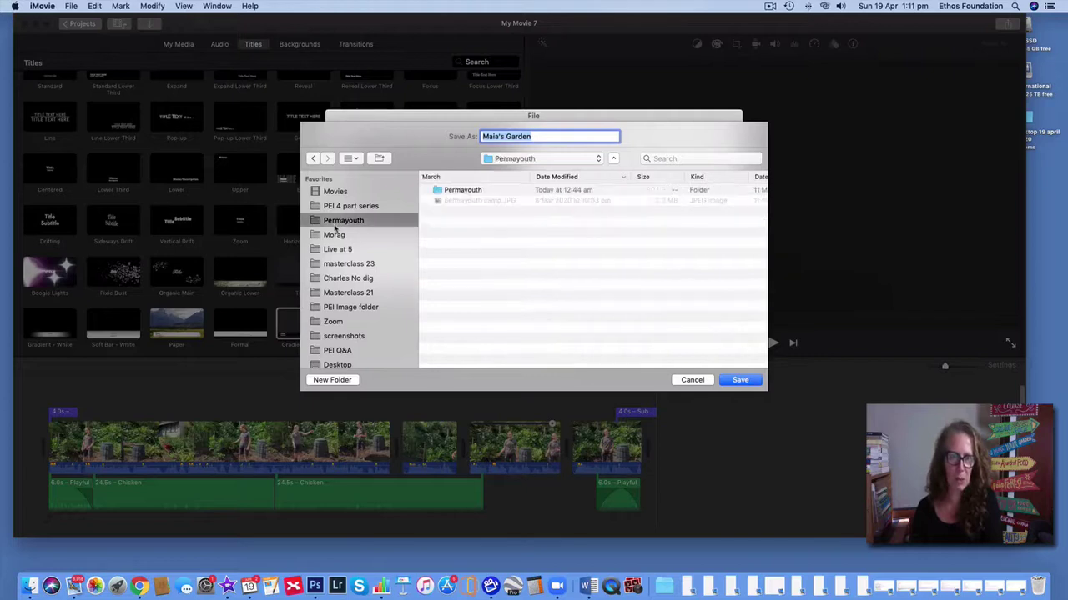
click(350, 381)
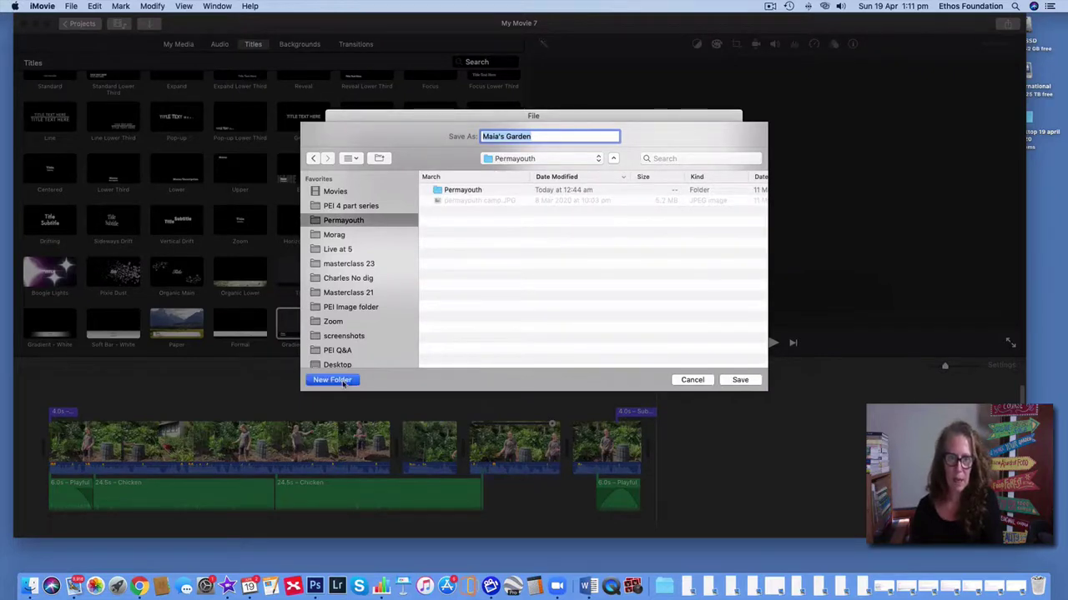
text(Permayouth )
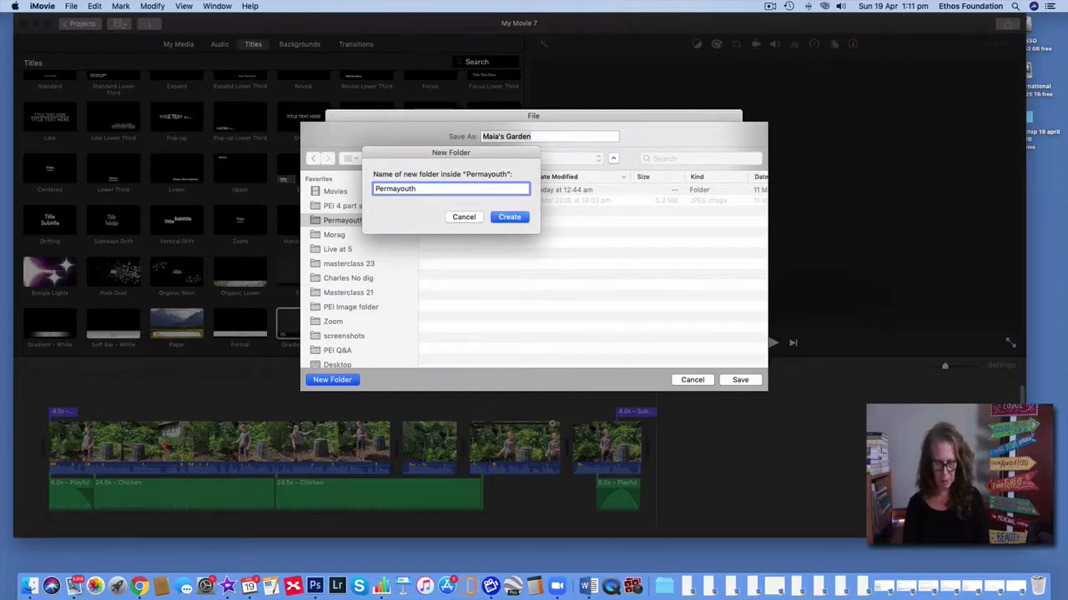
text(Youtube )
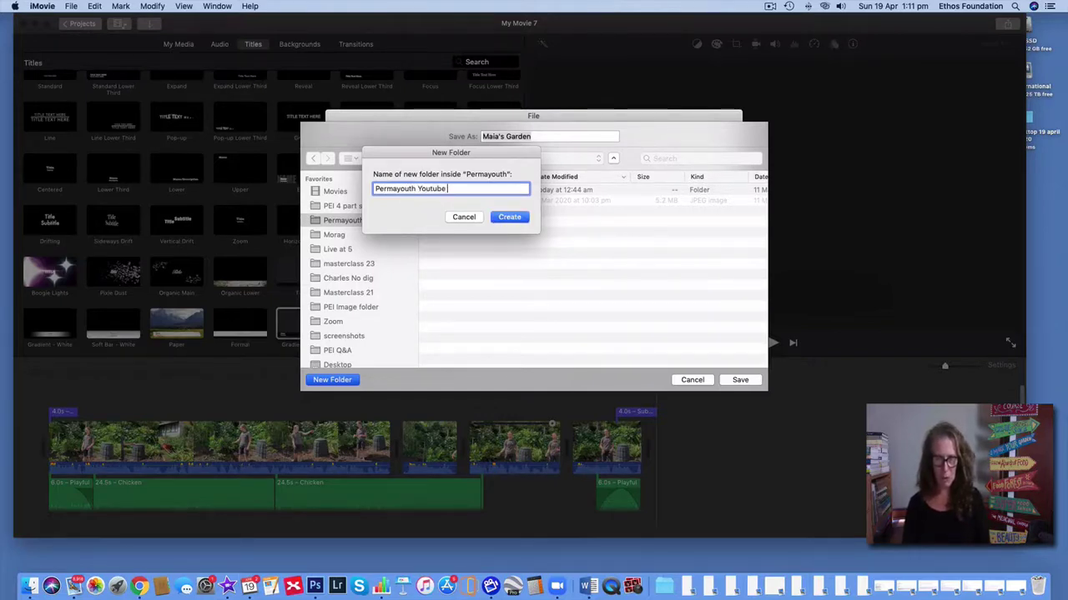
text(clips)
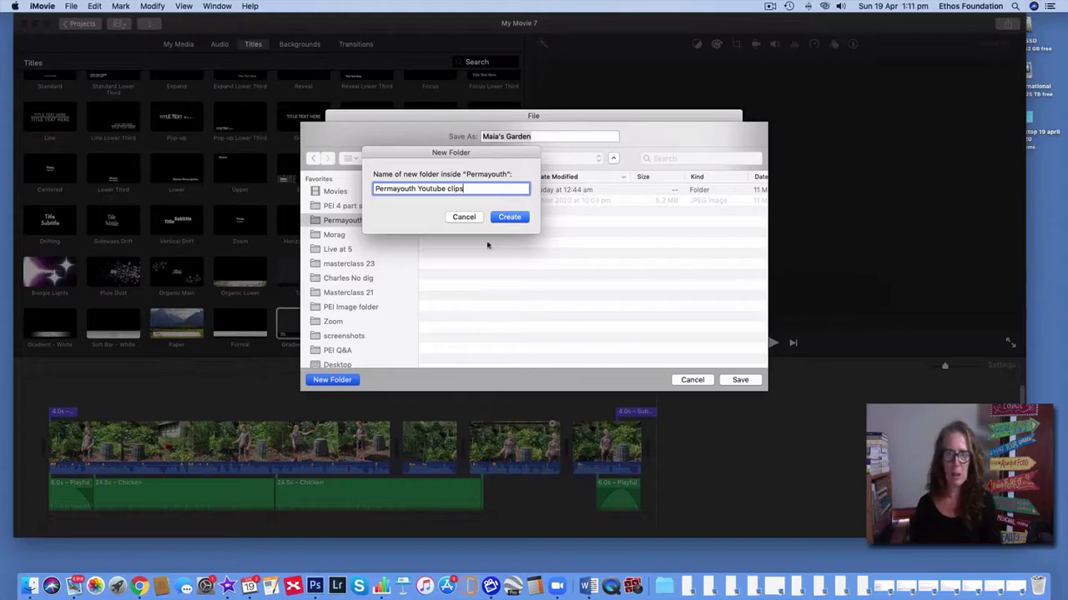
click(510, 217)
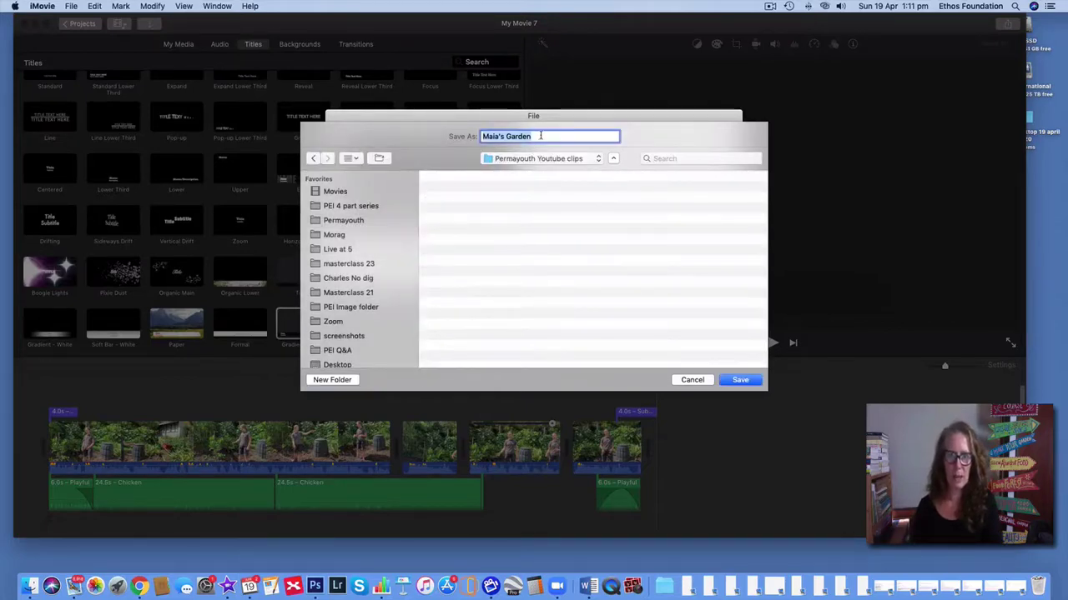
click(742, 379)
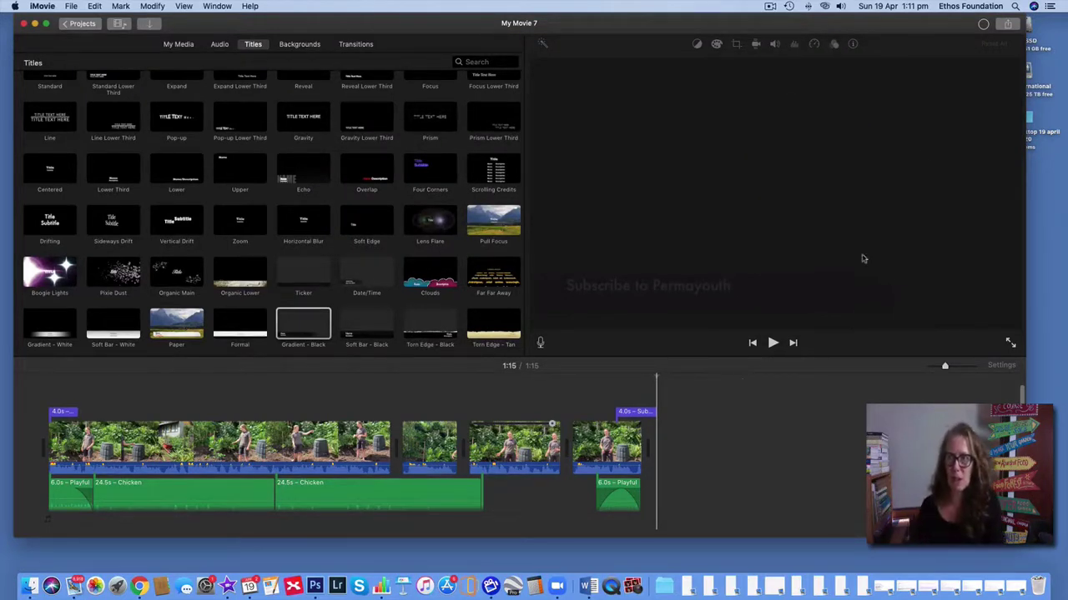
click(984, 28)
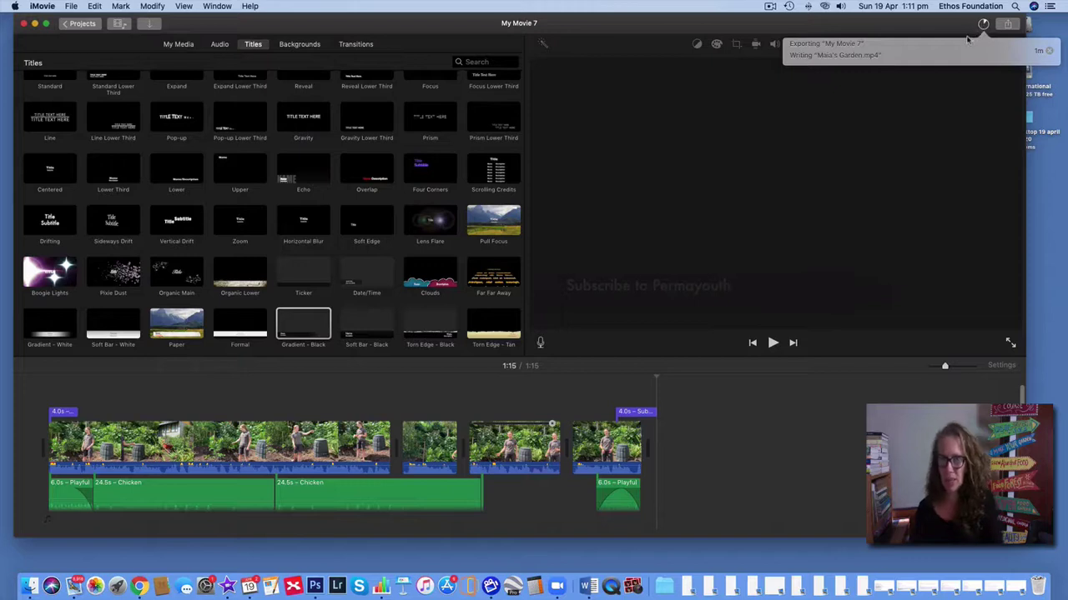
Step: Switch to Chrome, close the other YouTube channel's page and bring up the Permayouth YouTube channel
drag(643, 24, 642, 36)
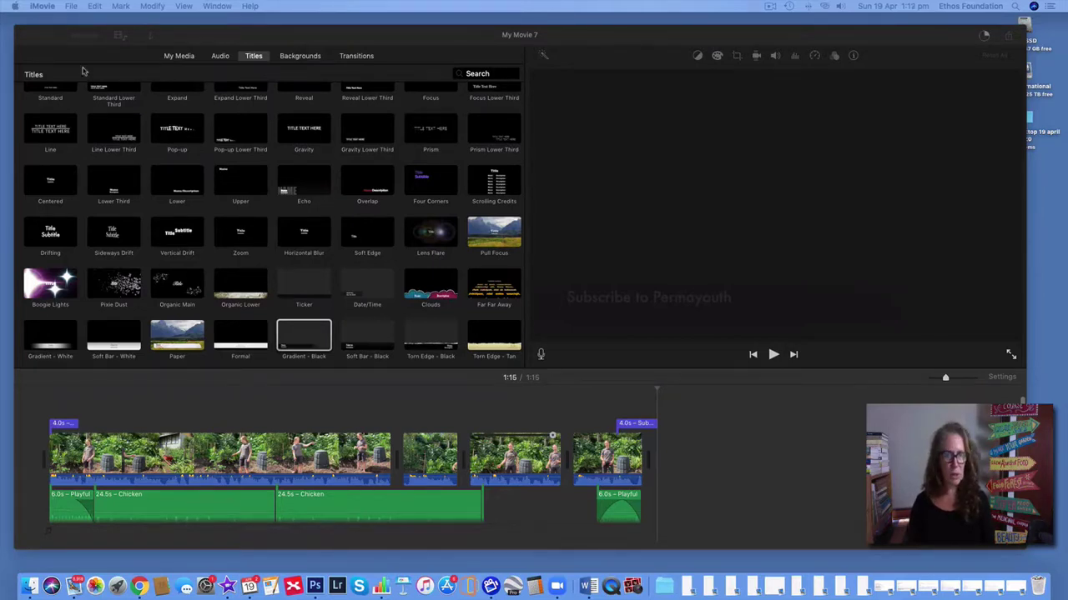
key(super+Tab)
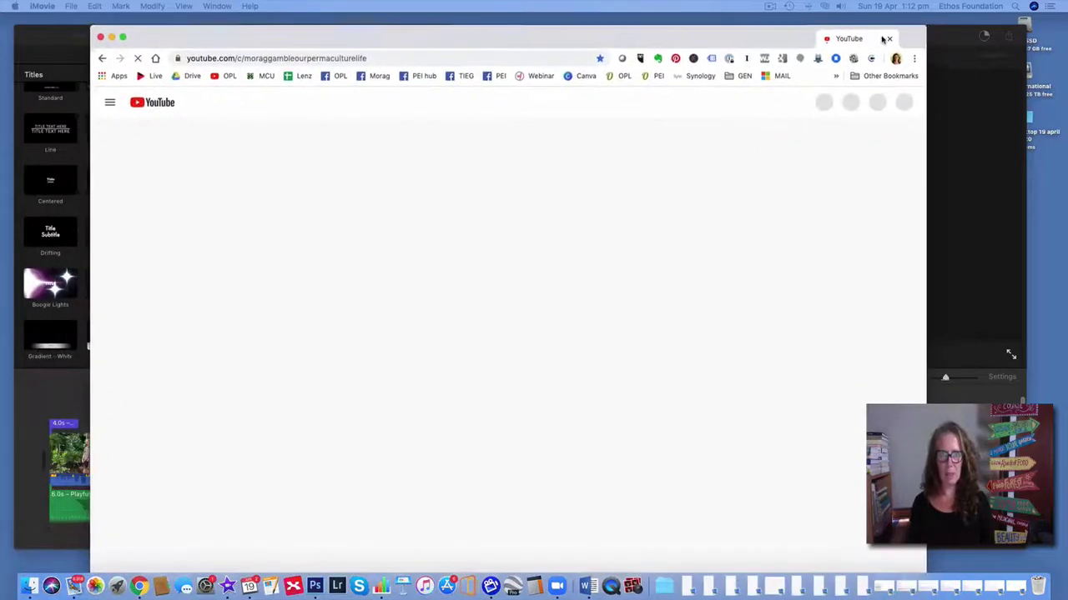
click(886, 37)
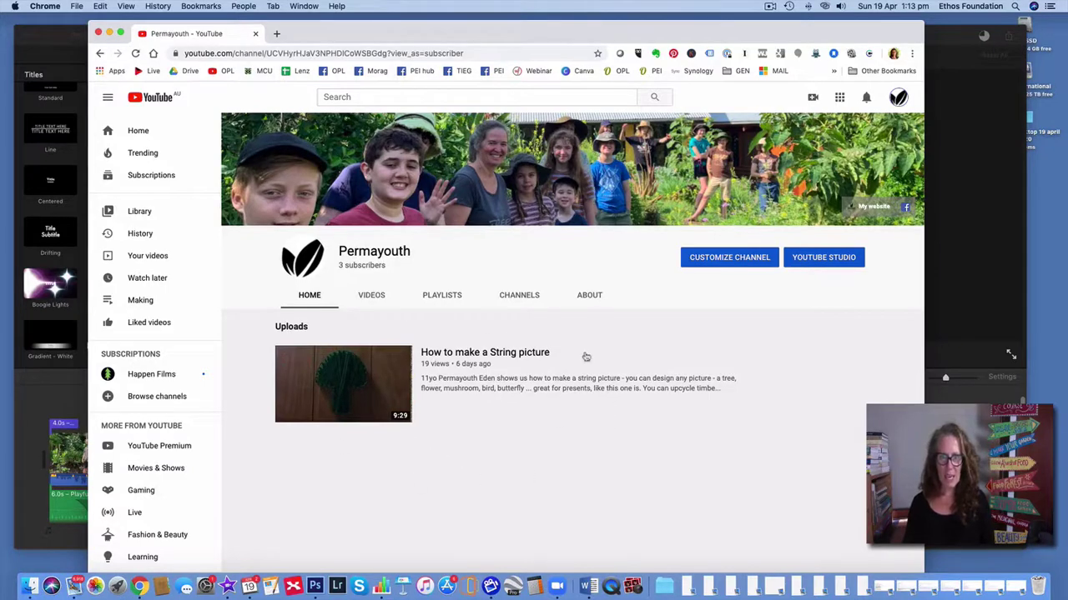
Step: Show the exported garden movie in its Finder folder and place that window beside the browser
drag(450, 36, 422, 31)
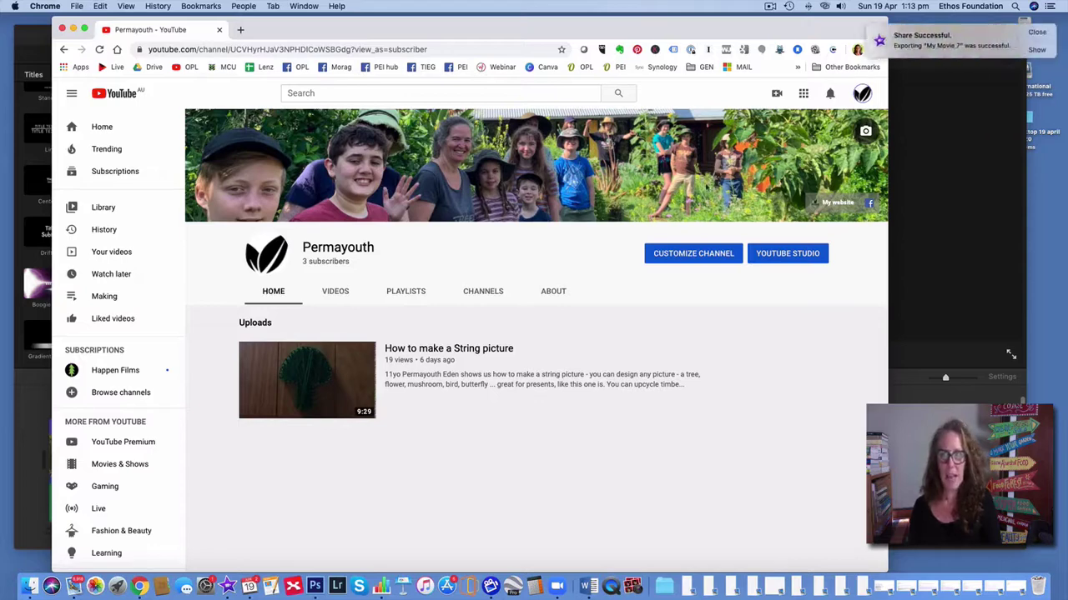
scroll(703, 182, down, 1)
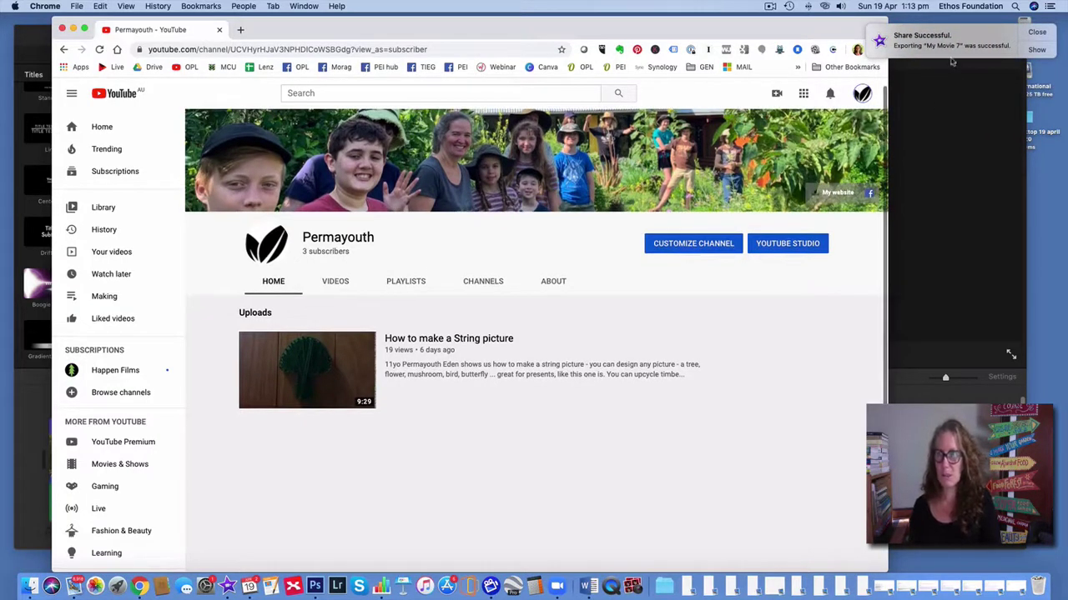
click(1044, 51)
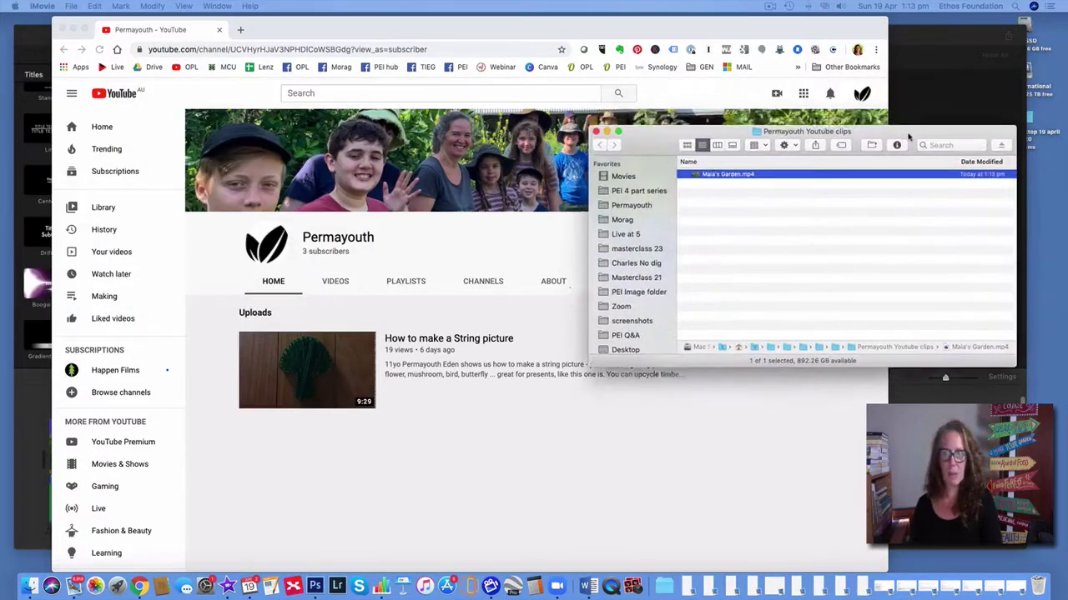
drag(1031, 265, 972, 389)
drag(888, 33, 1005, 23)
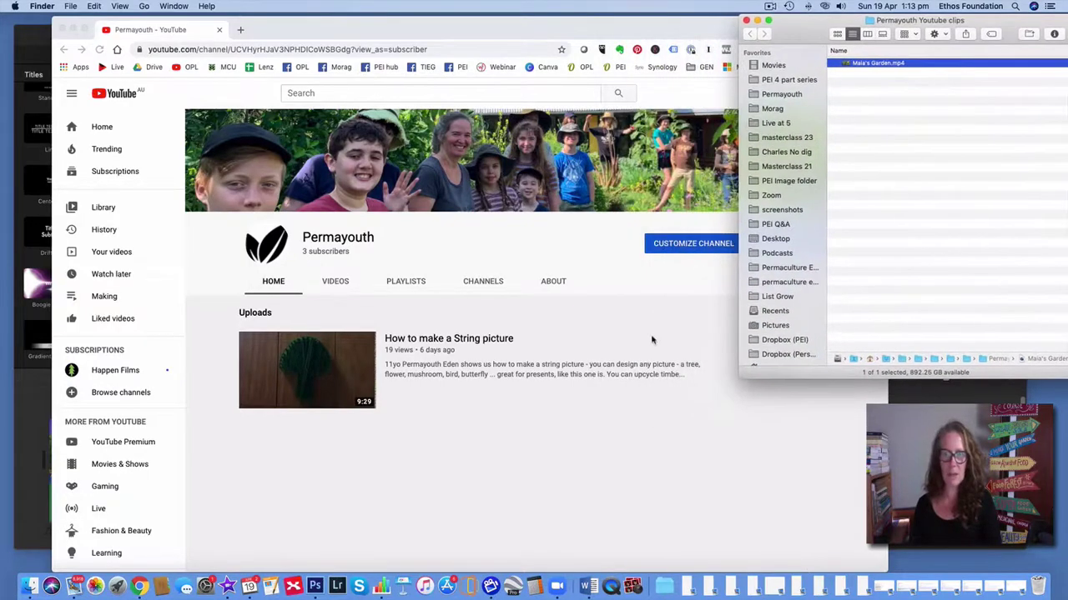
Step: Switch back to Chrome, open YouTube Studio for the Permayouth channel and dismiss the welcome message
click(685, 33)
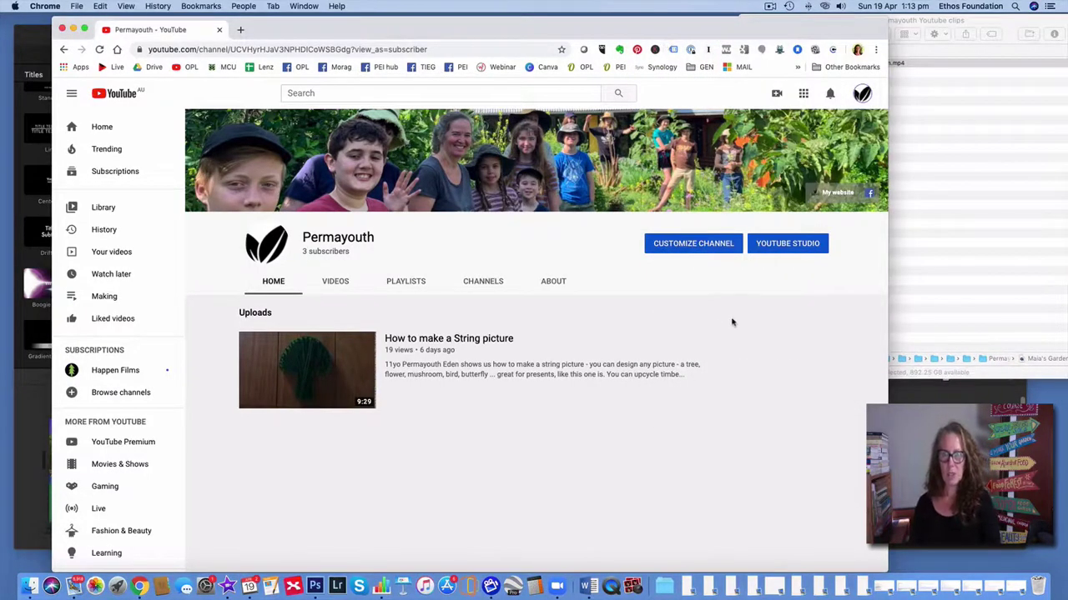
click(802, 249)
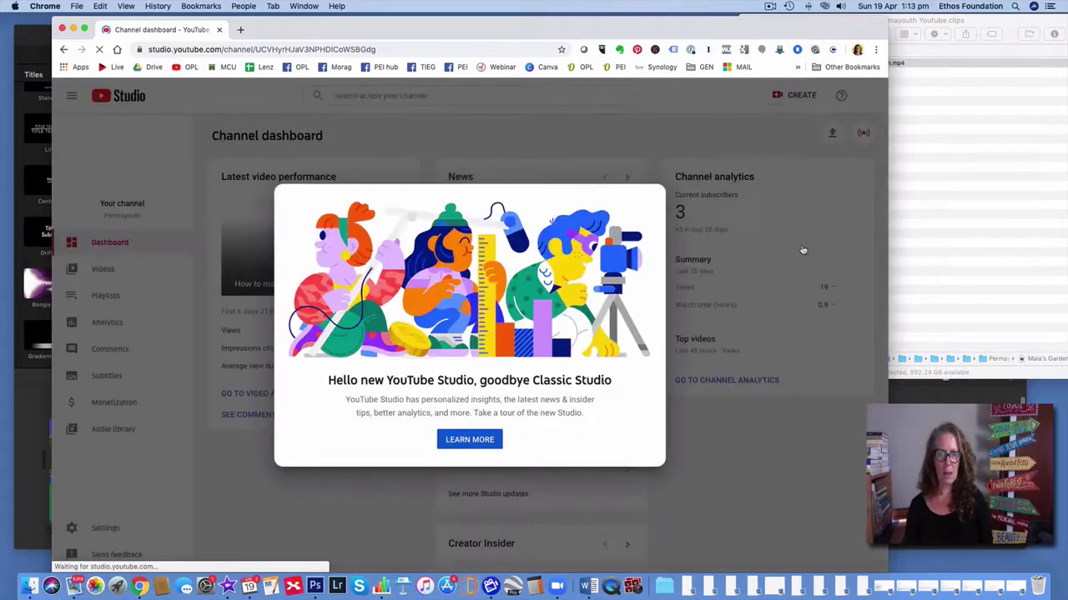
click(813, 480)
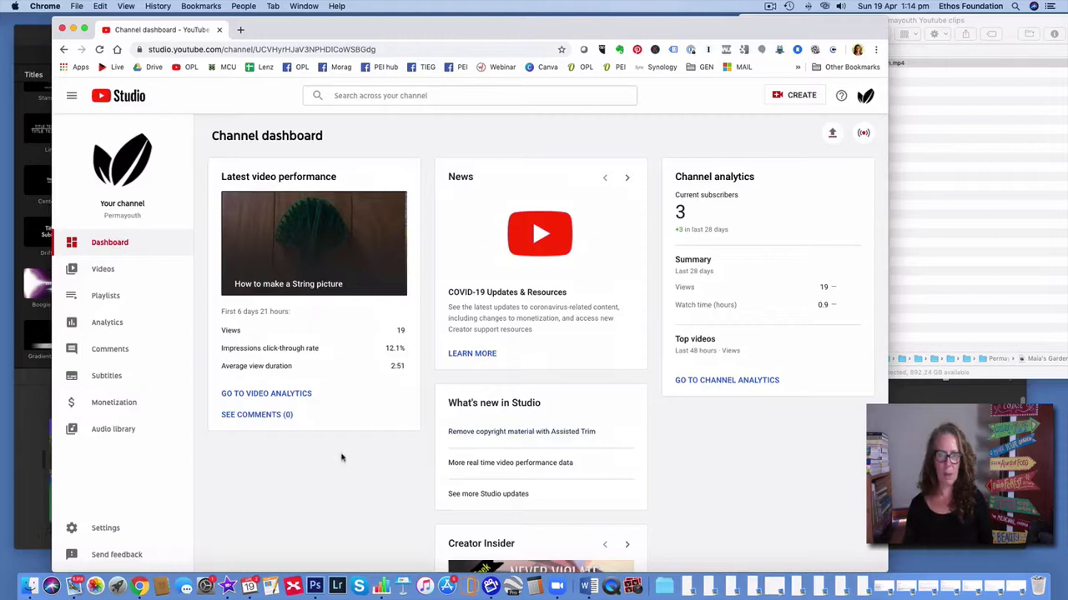
Step: Start a new video upload and add the exported garden MP4 from the Finder folder
click(832, 135)
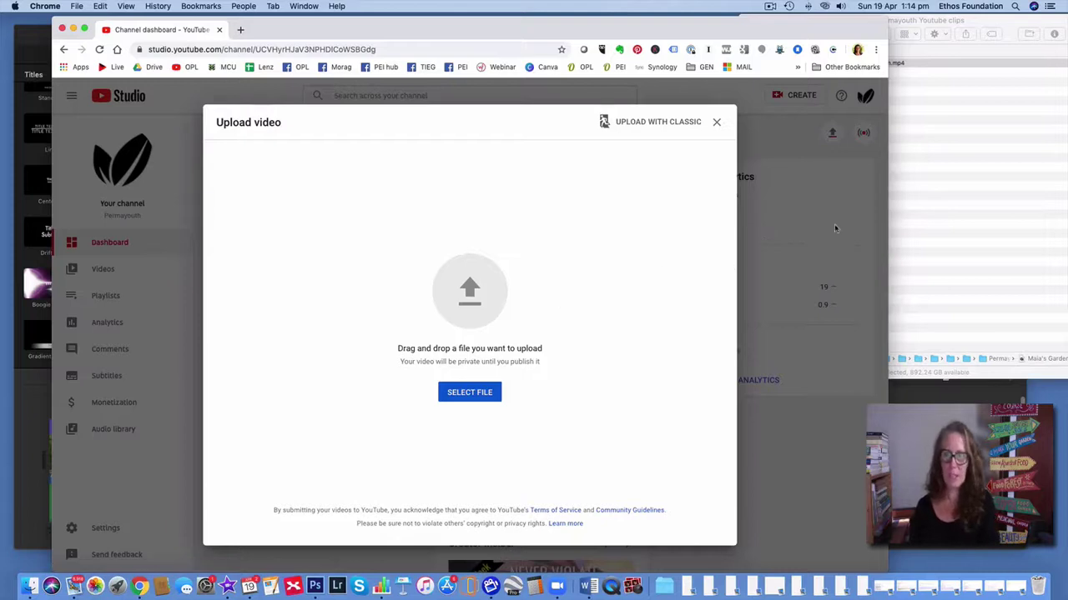
click(948, 147)
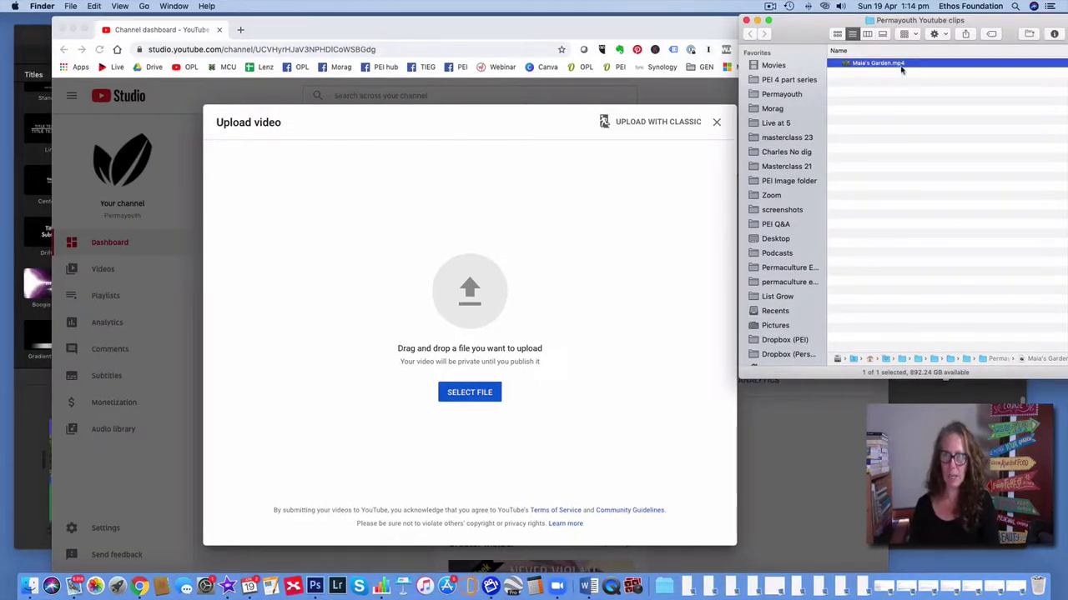
drag(849, 66, 449, 299)
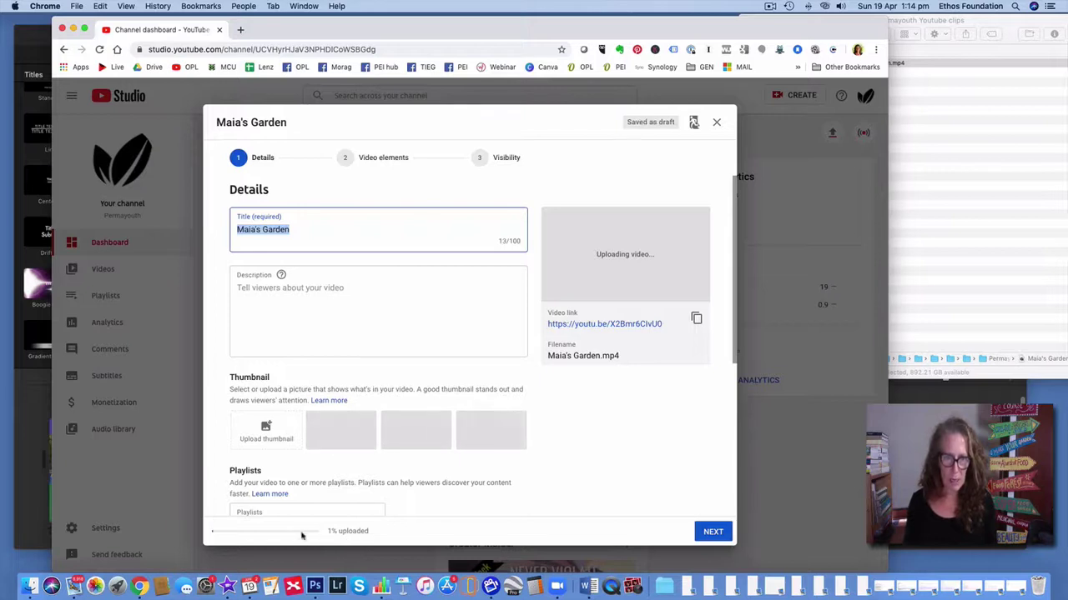
drag(293, 523, 346, 546)
click(390, 538)
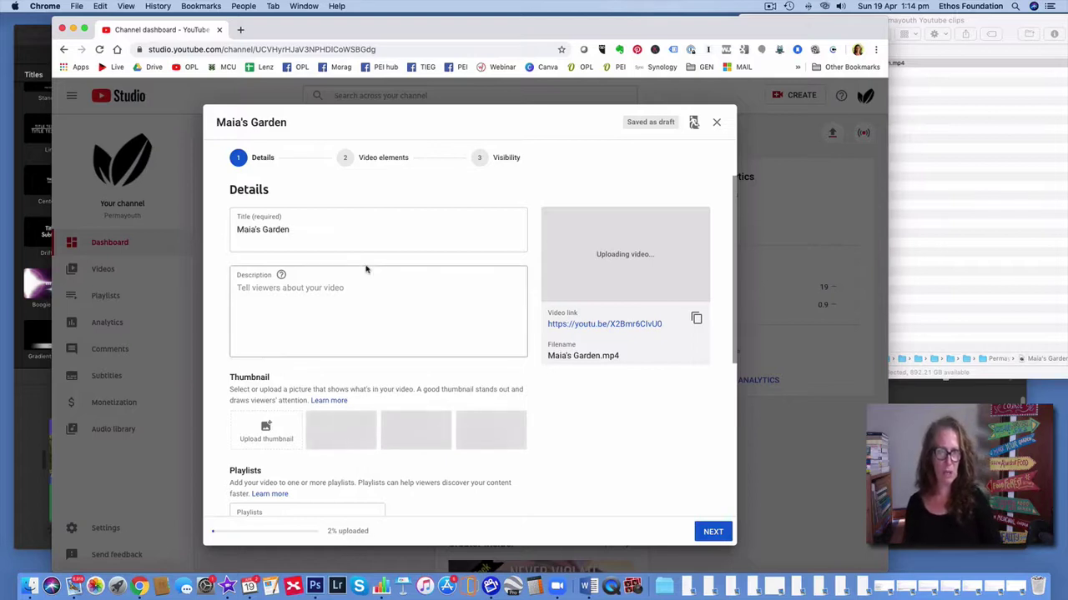
Step: Retitle the video with the presenter's first name followed by "'s New Garden - Part 1"
click(288, 288)
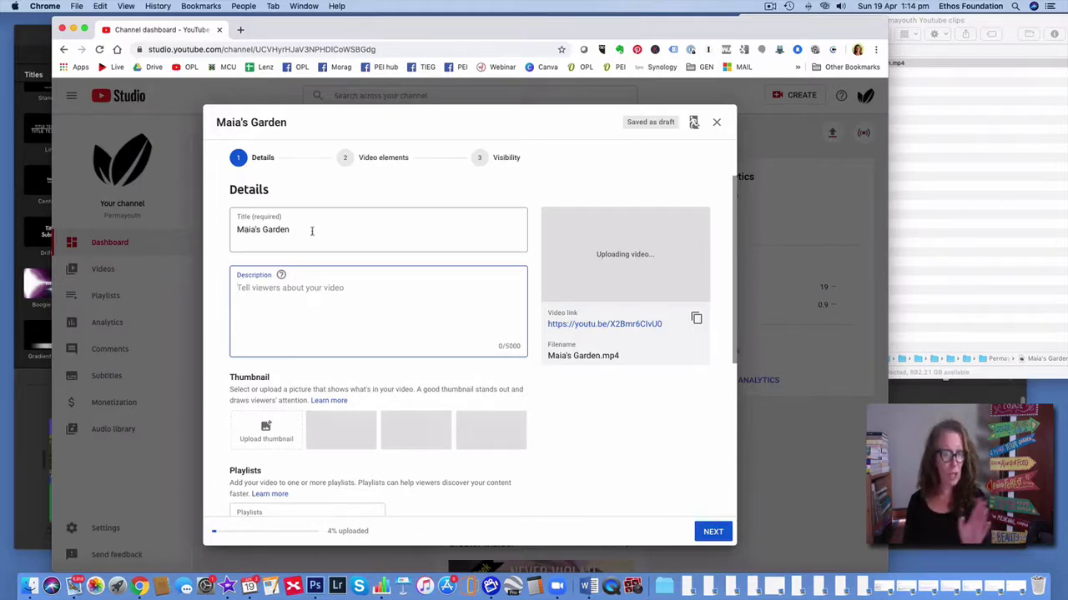
click(309, 230)
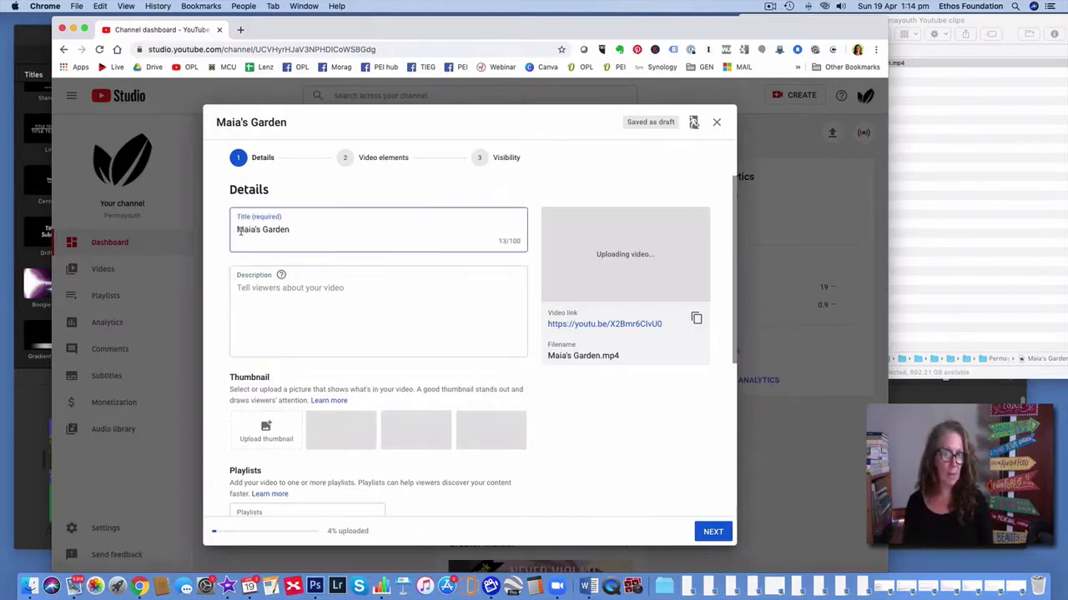
click(236, 233)
click(263, 231)
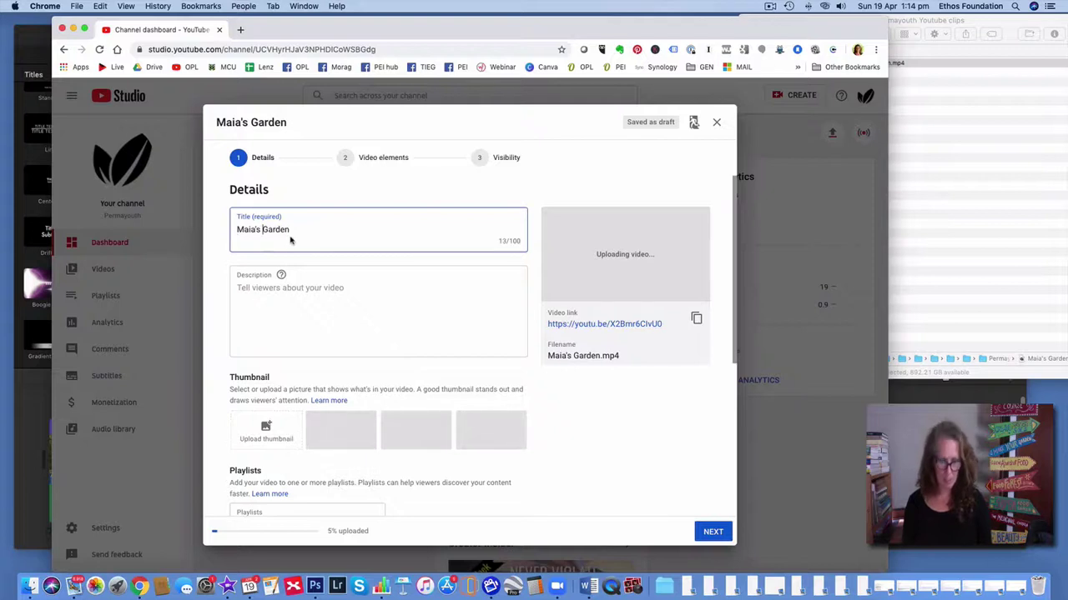
text(New)
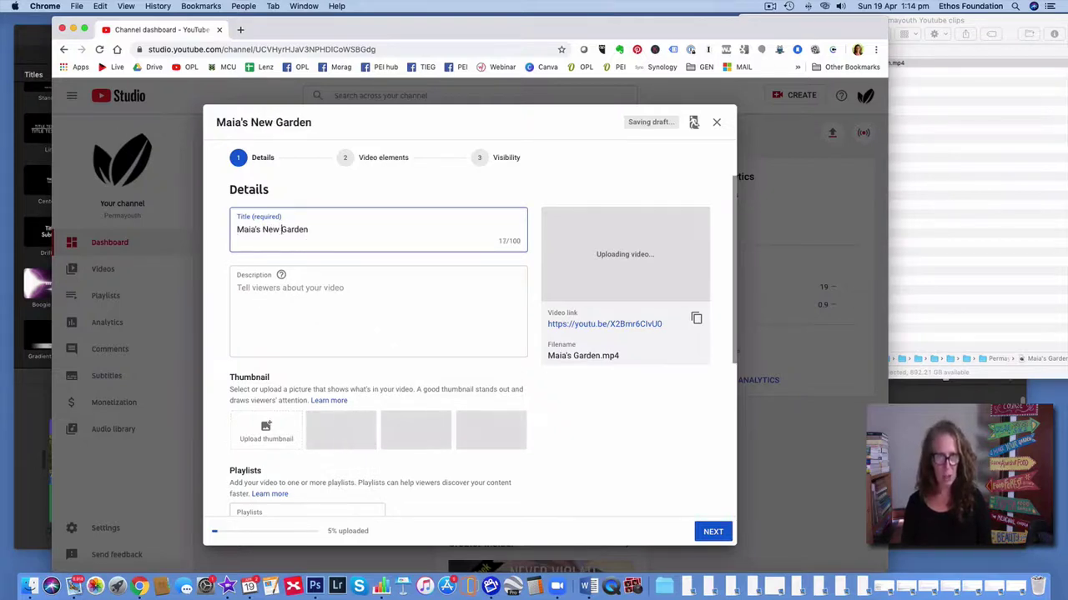
click(334, 231)
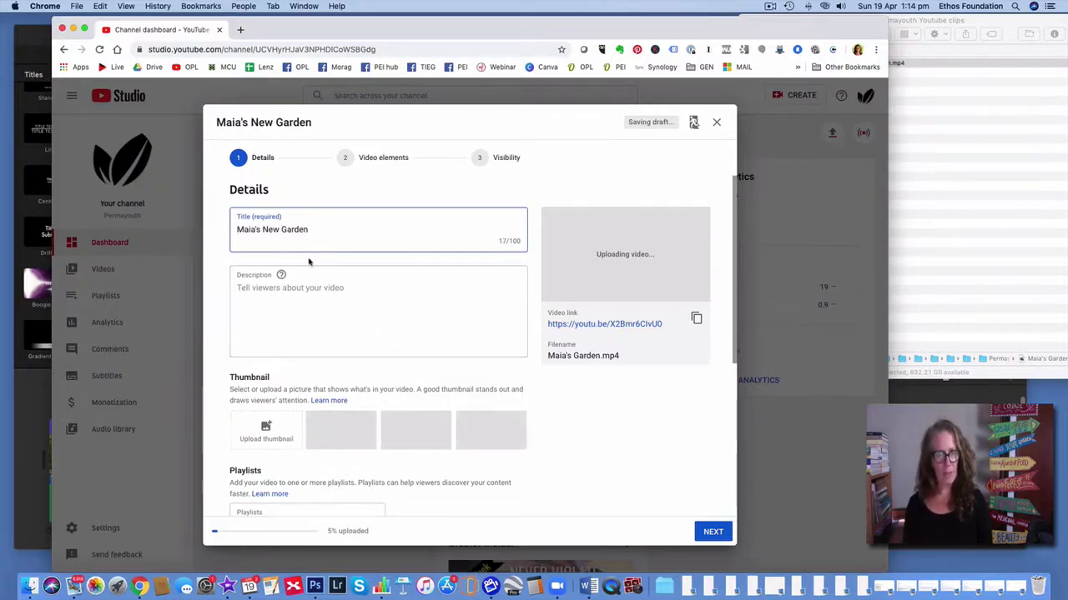
text(- Part 1)
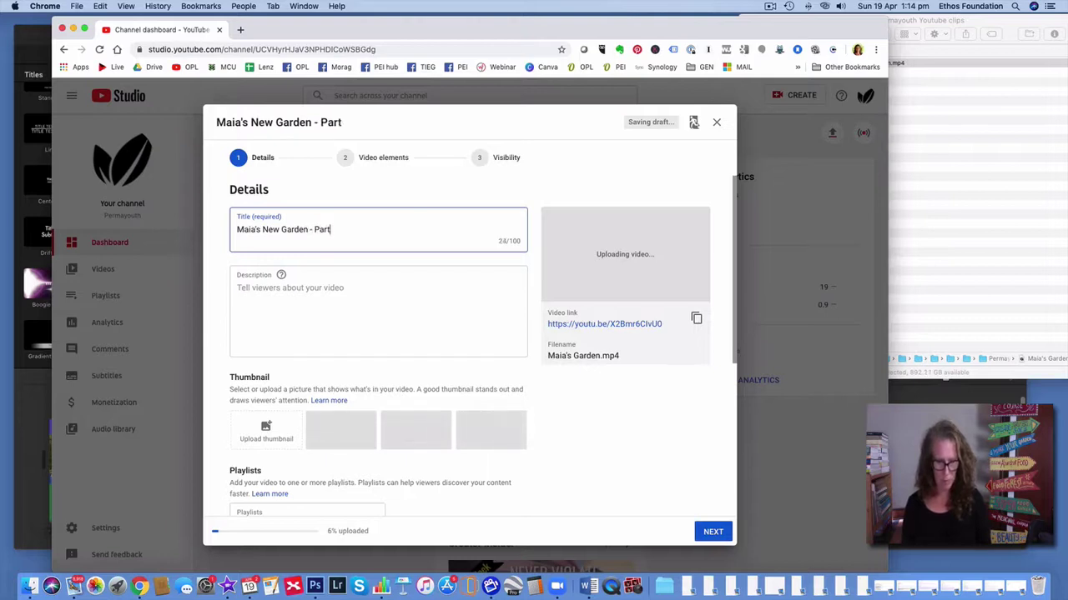
Step: Describe the video as the clip where the presenter, by first name, "introduces us to her new garden, where she is going to make a no-dig garden."
click(293, 299)
text(In this)
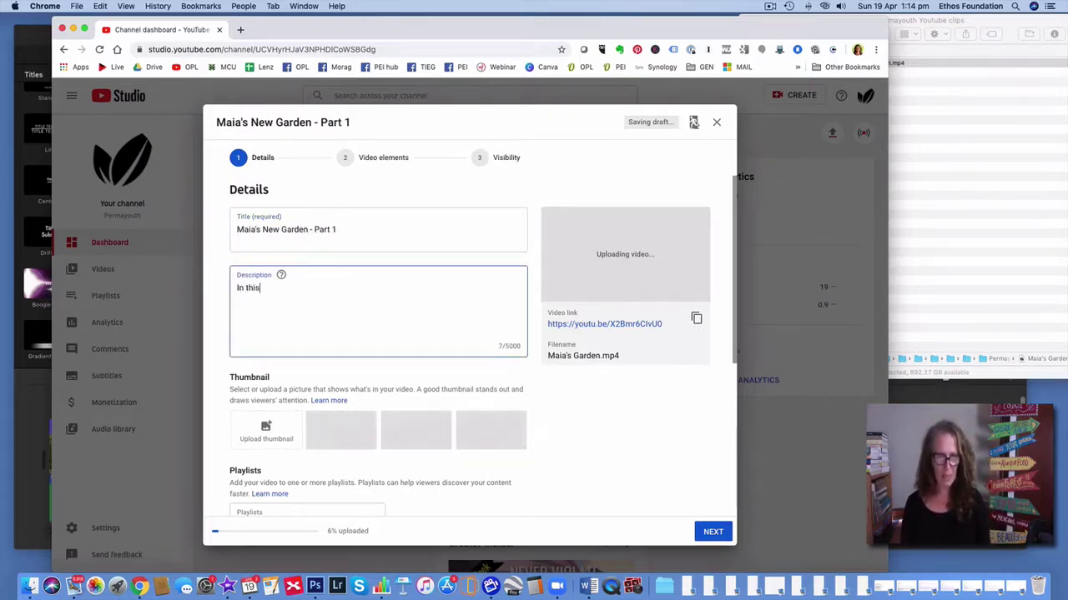
text( clip, )
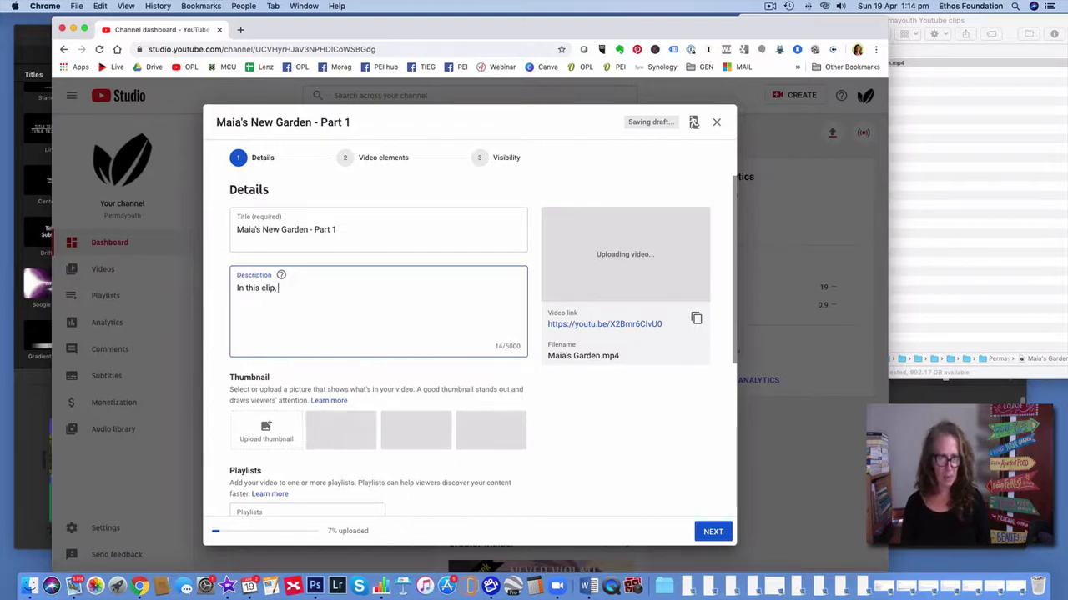
text(Maia)
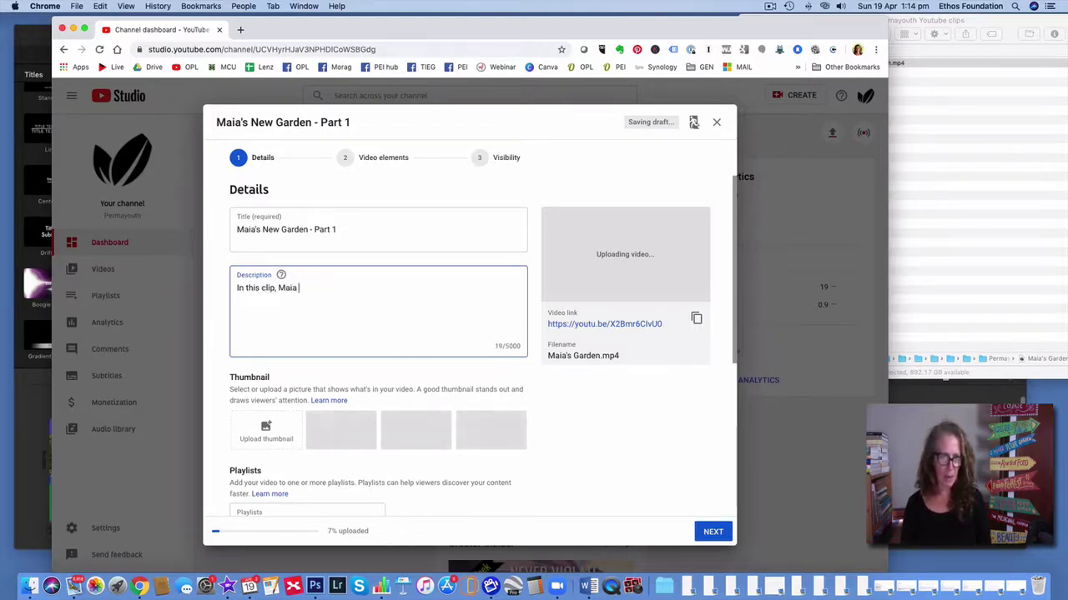
text( introduces)
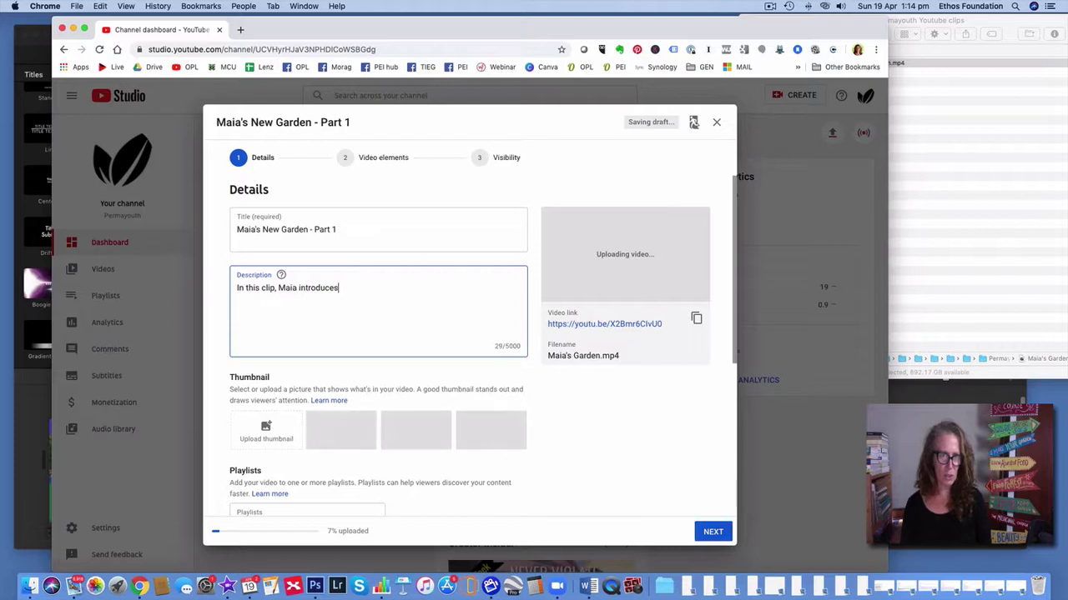
text( us to her new no)
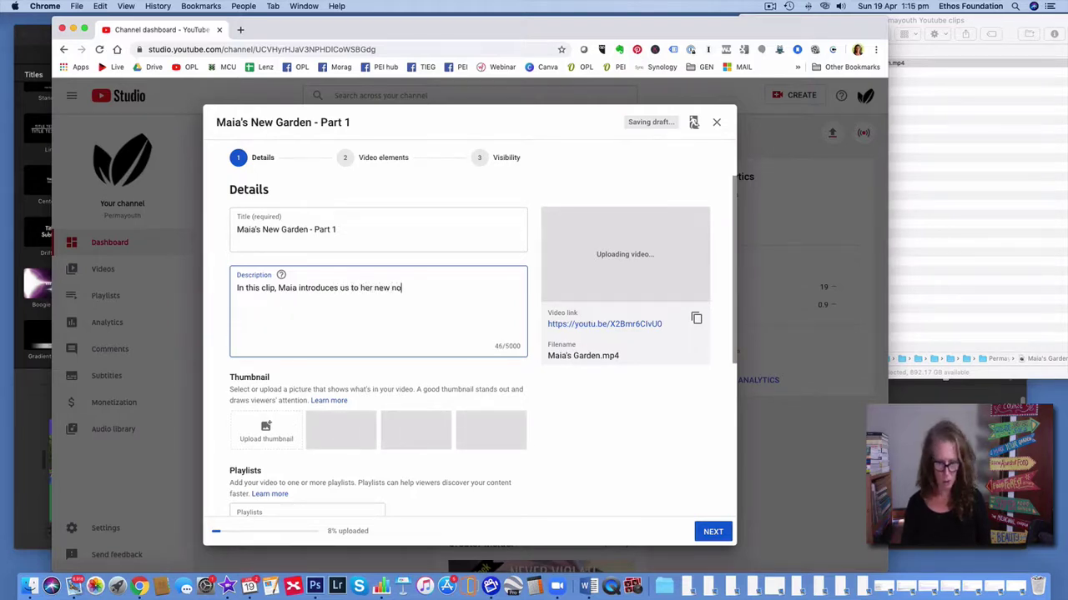
key(BackSpace)
text(ga)
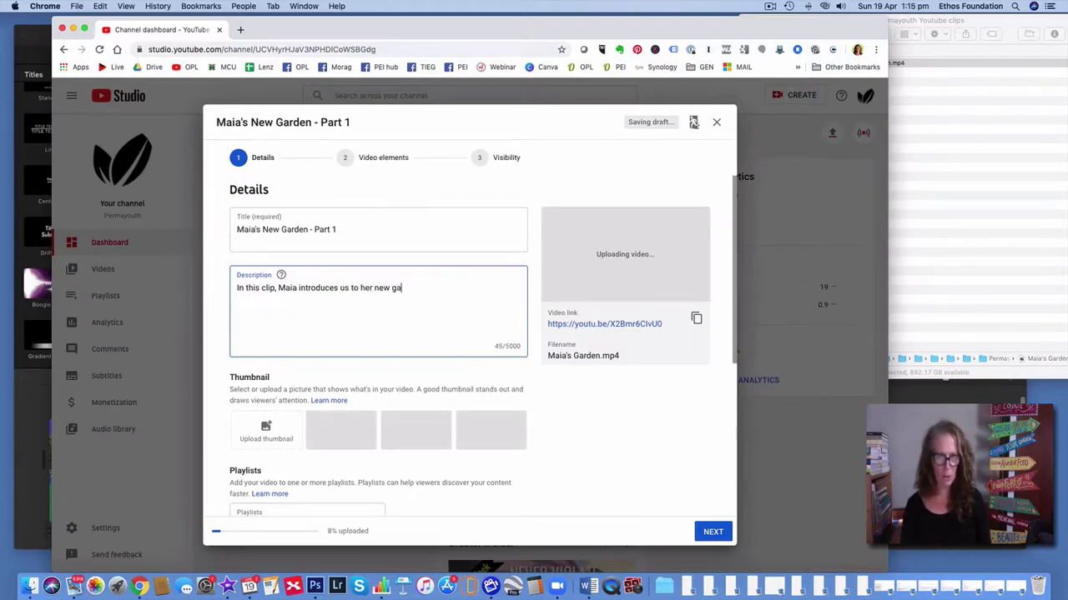
text(rden, where )
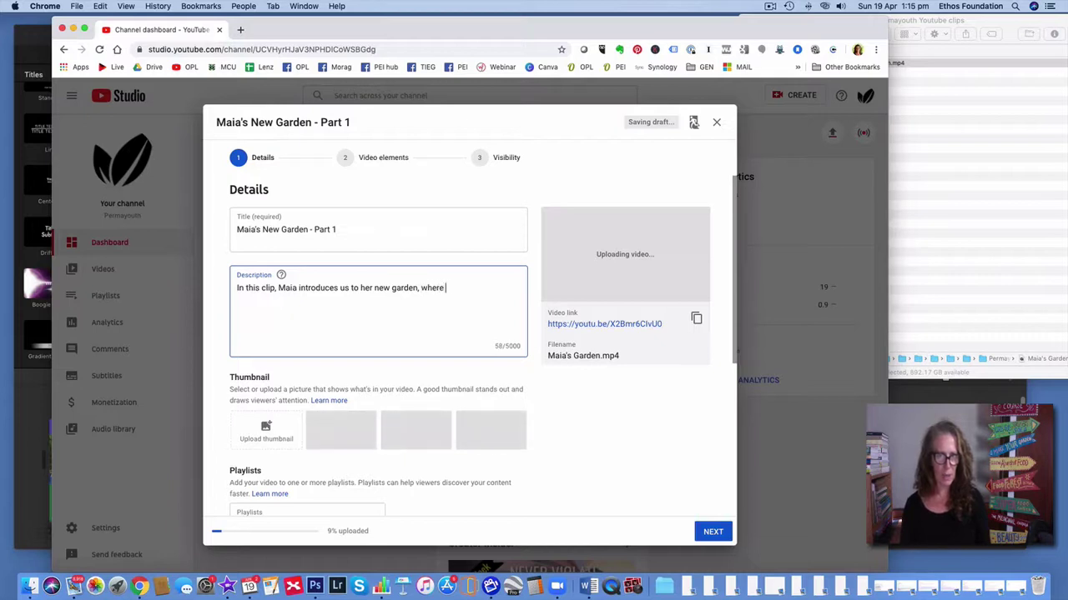
text(she is go)
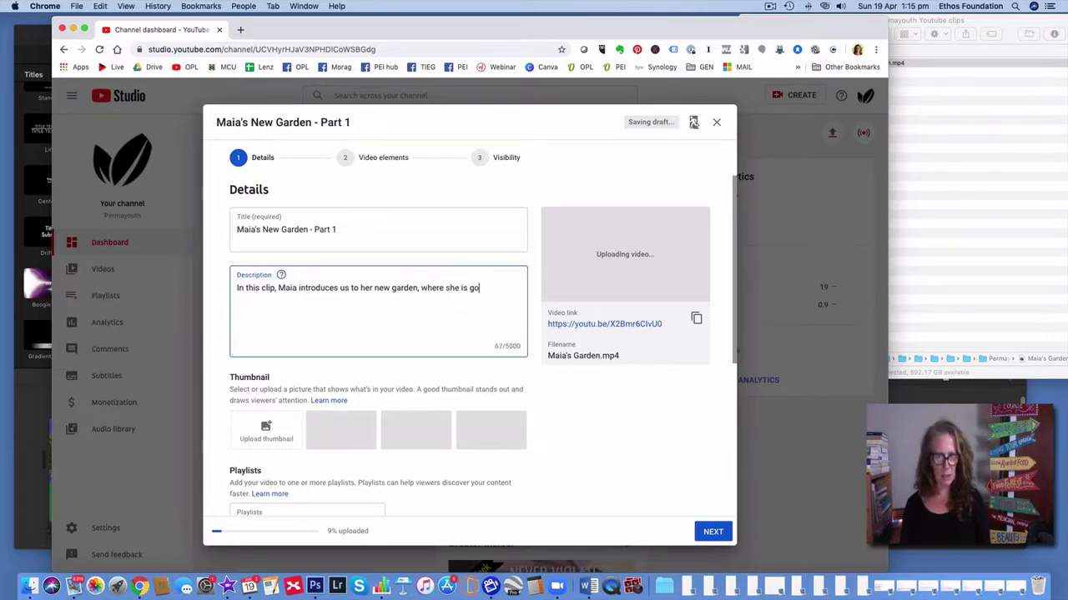
text(ing to make a no)
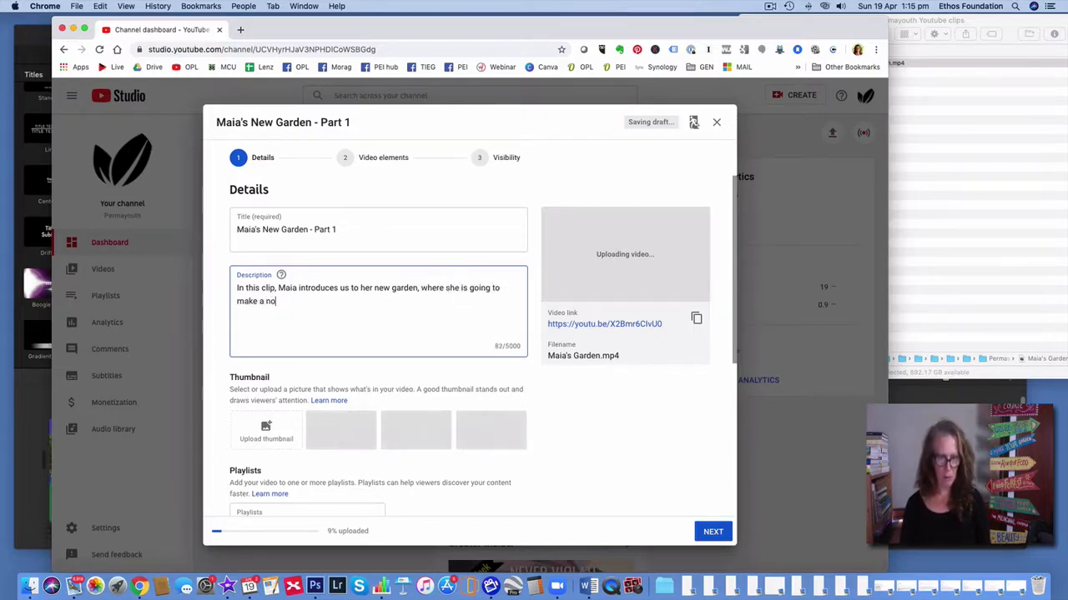
text(-dig garden.)
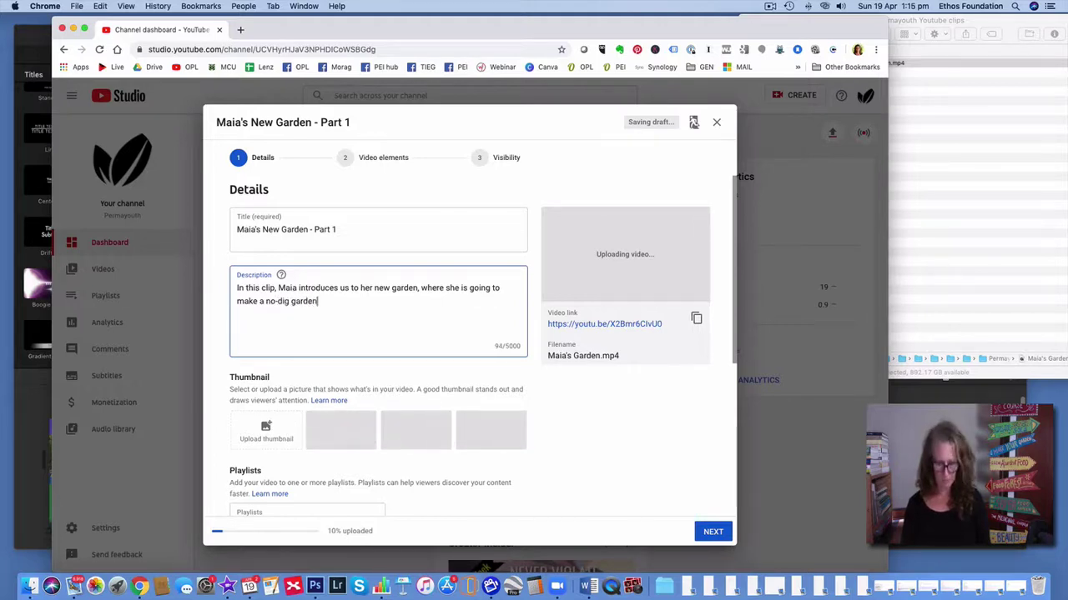
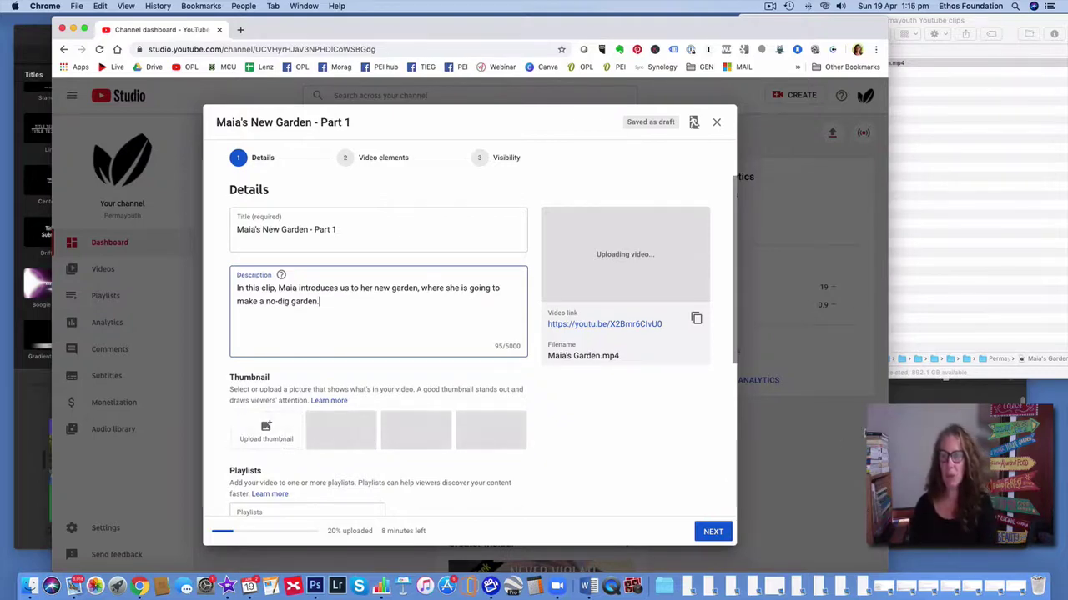
Step: Switch to iMovie, go to the frame showing the opening garden title and start exporting it as an image
key(super+Tab)
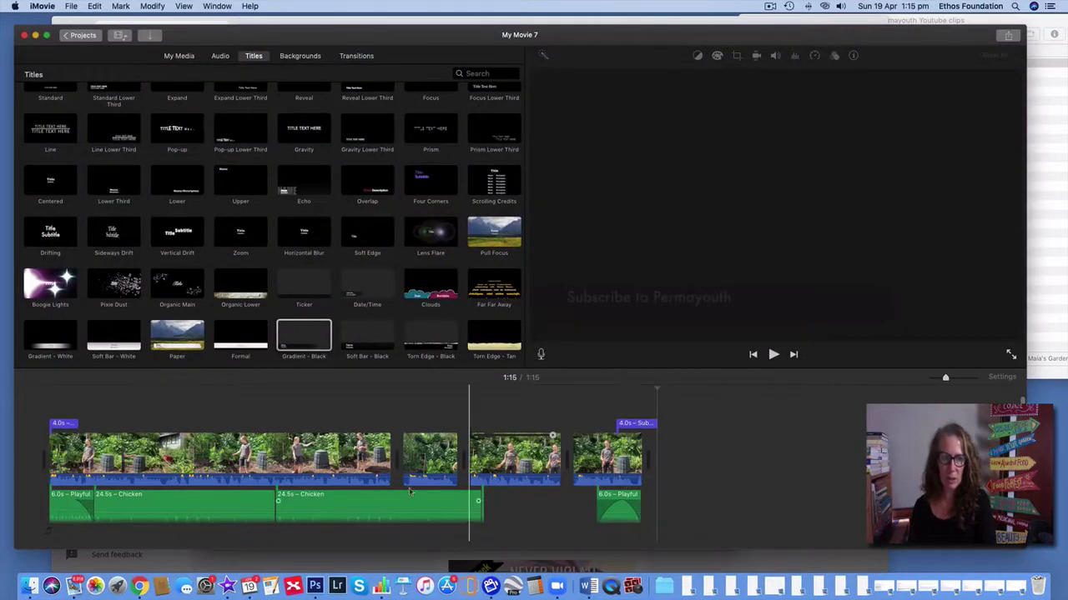
click(47, 412)
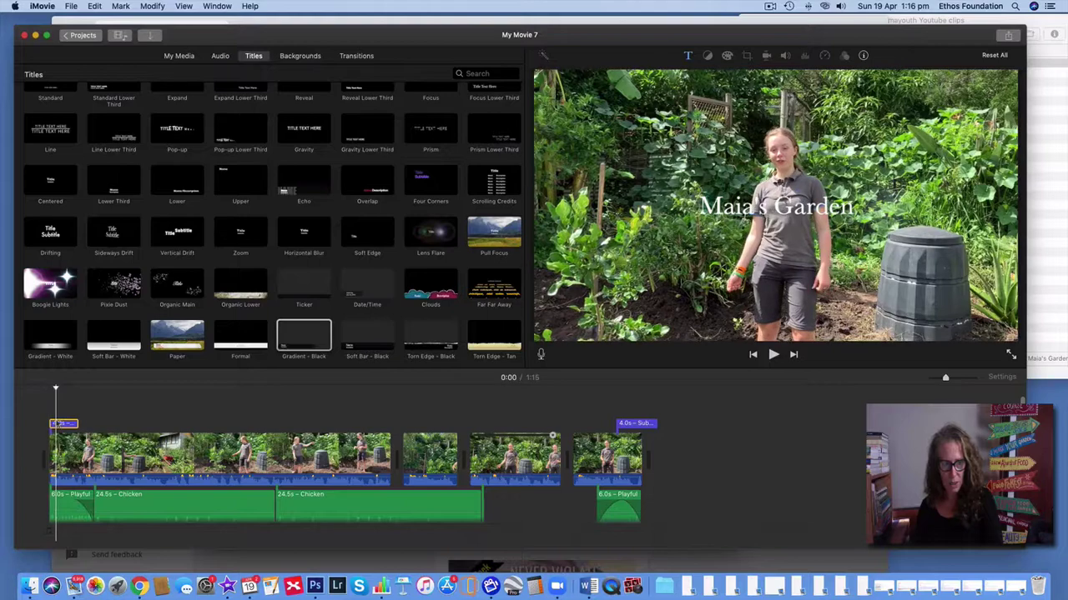
click(71, 6)
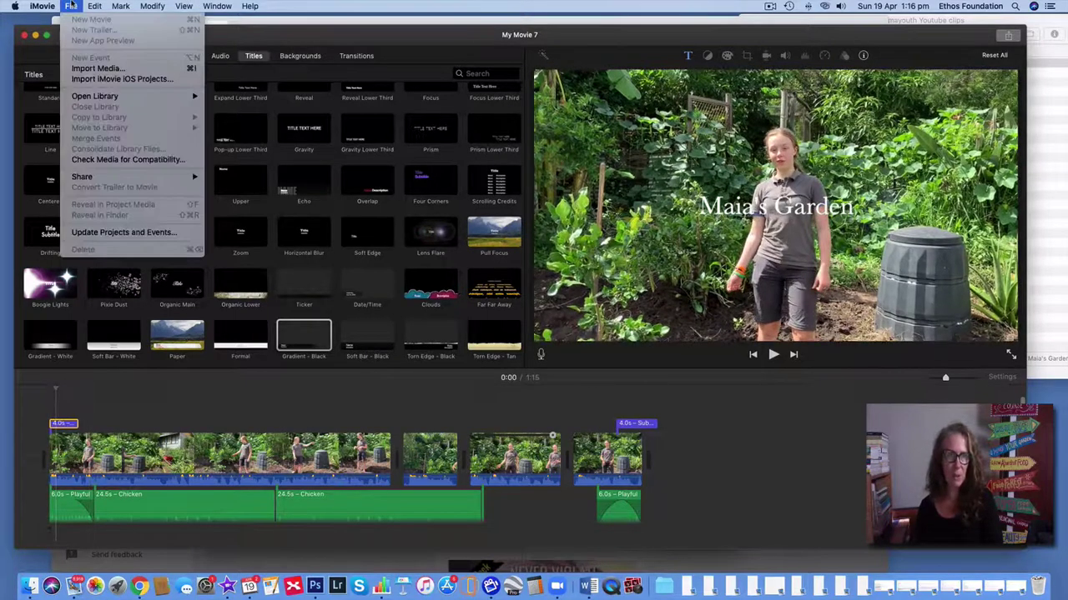
mouse_move(130, 179)
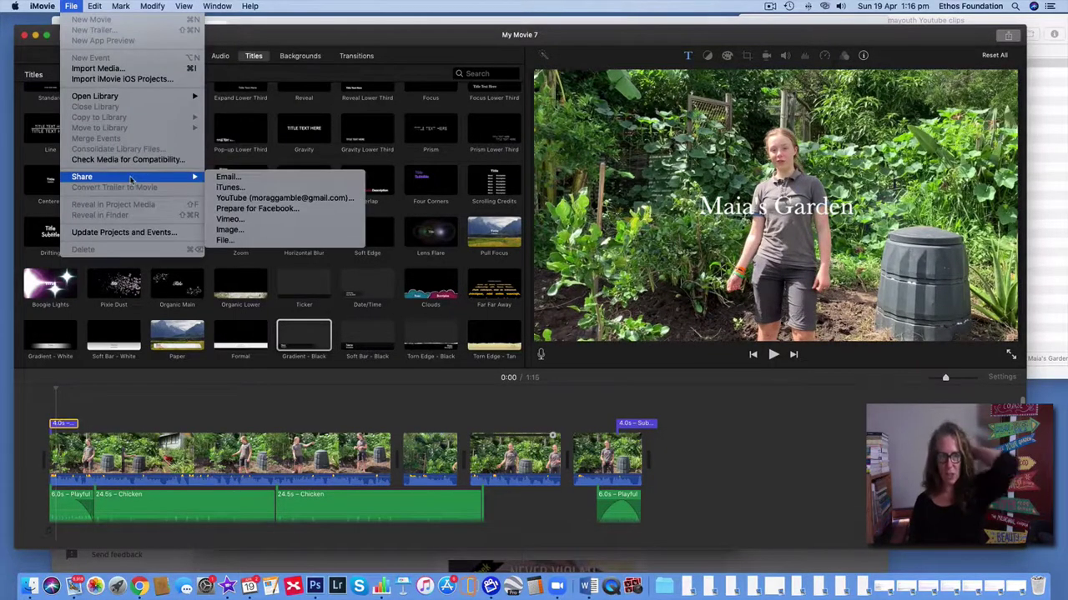
click(242, 234)
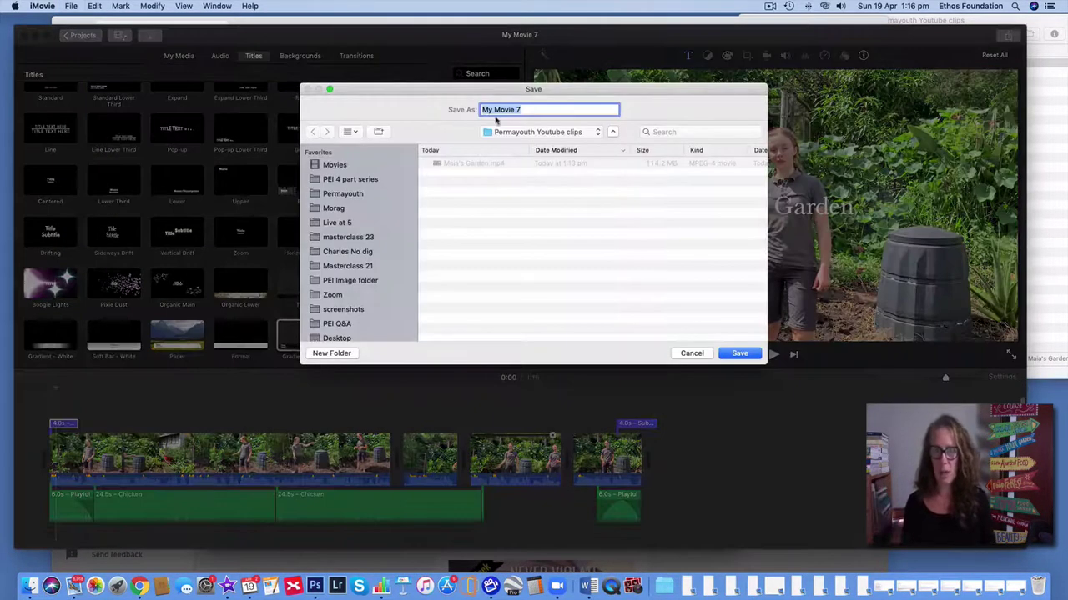
Step: Save the image in "Permayouth Youtube clips", named with the presenter's first name followed by "'s garden thumbnail"
triple_click(542, 107)
text(Maia's garden thumbnail)
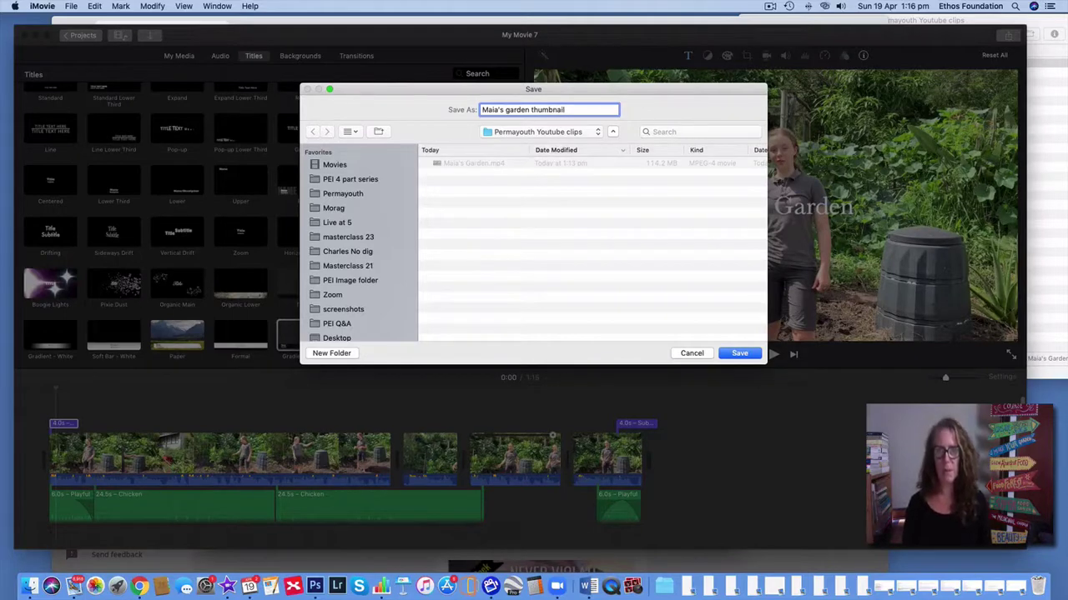
key(Return)
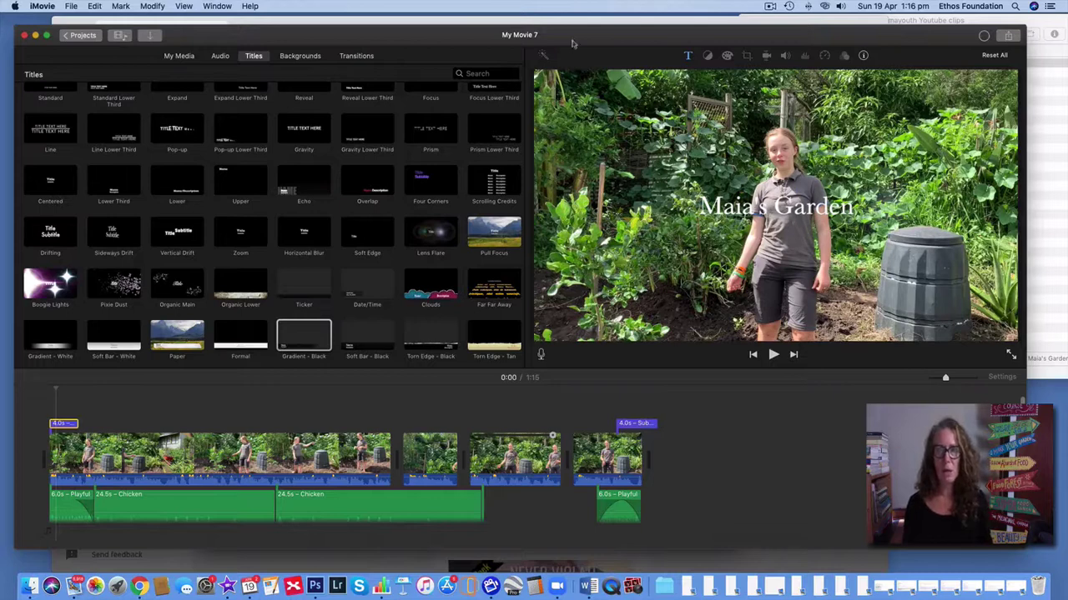
Step: Switch back to the YouTube upload in Chrome, create a public playlist named "Gardening" and add the video to it
drag(572, 43, 595, 100)
click(697, 94)
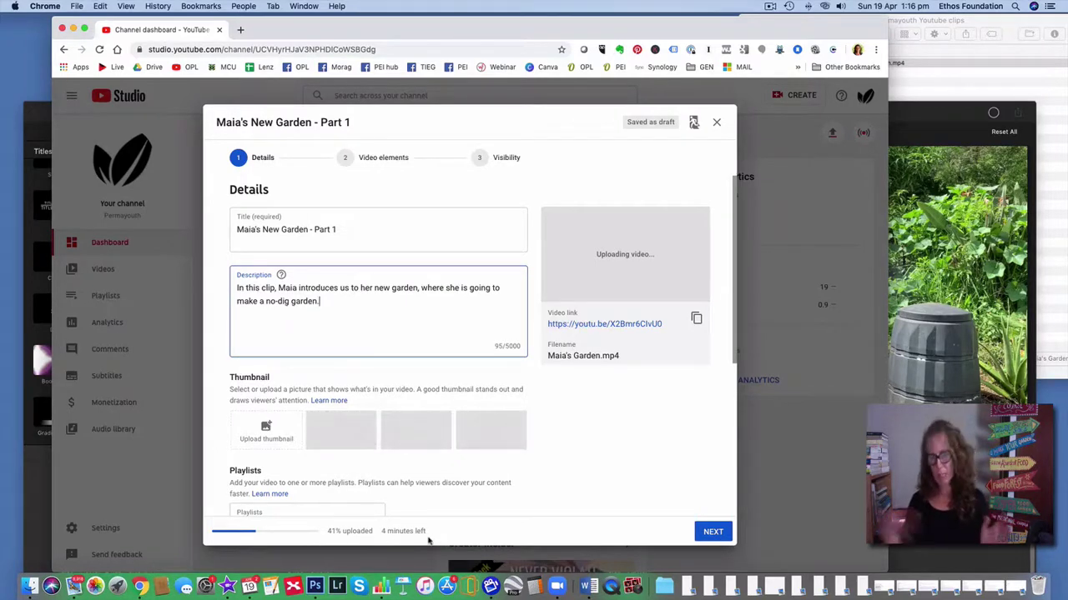
scroll(521, 465, down, 3)
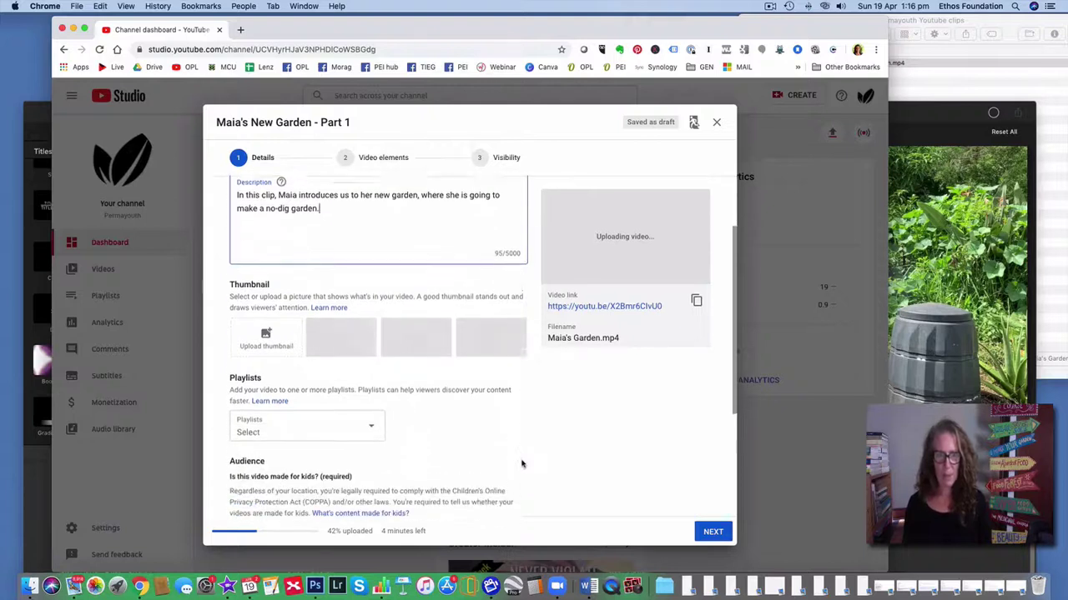
scroll(522, 468, down, 1)
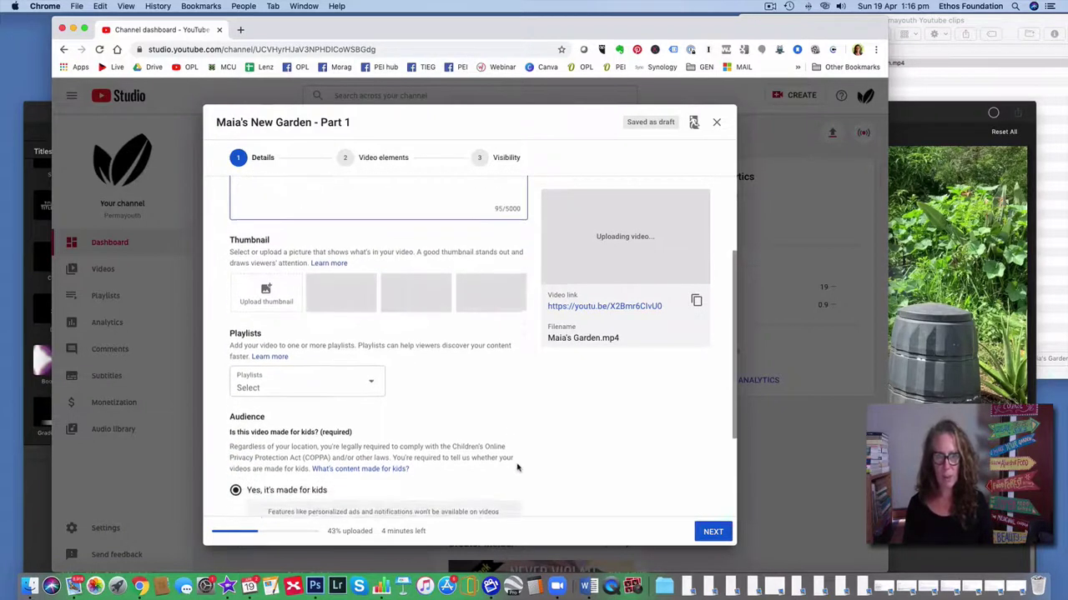
click(348, 381)
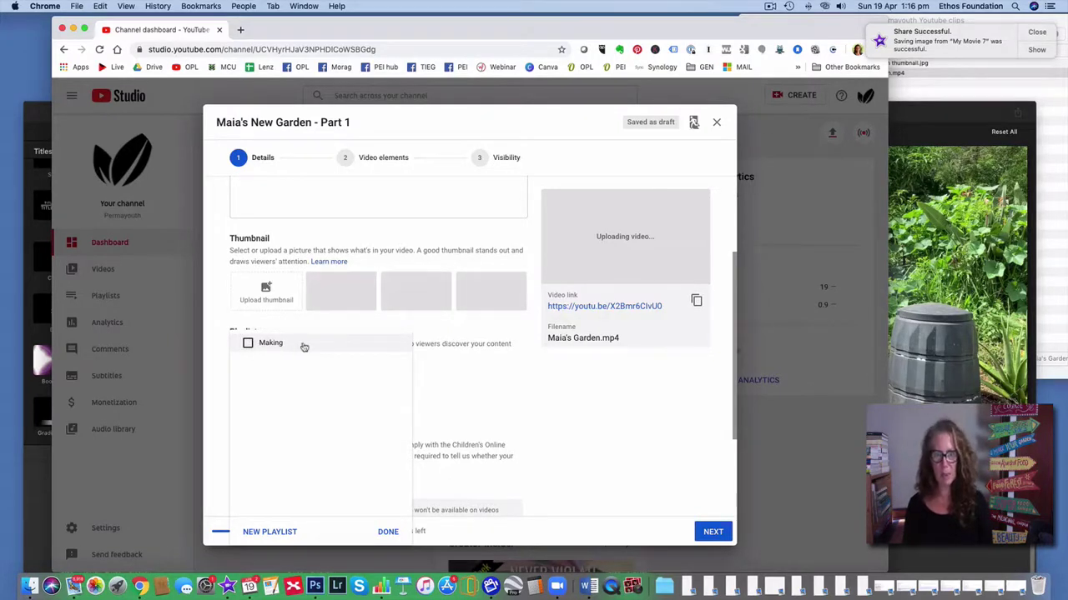
click(262, 531)
text(Ga)
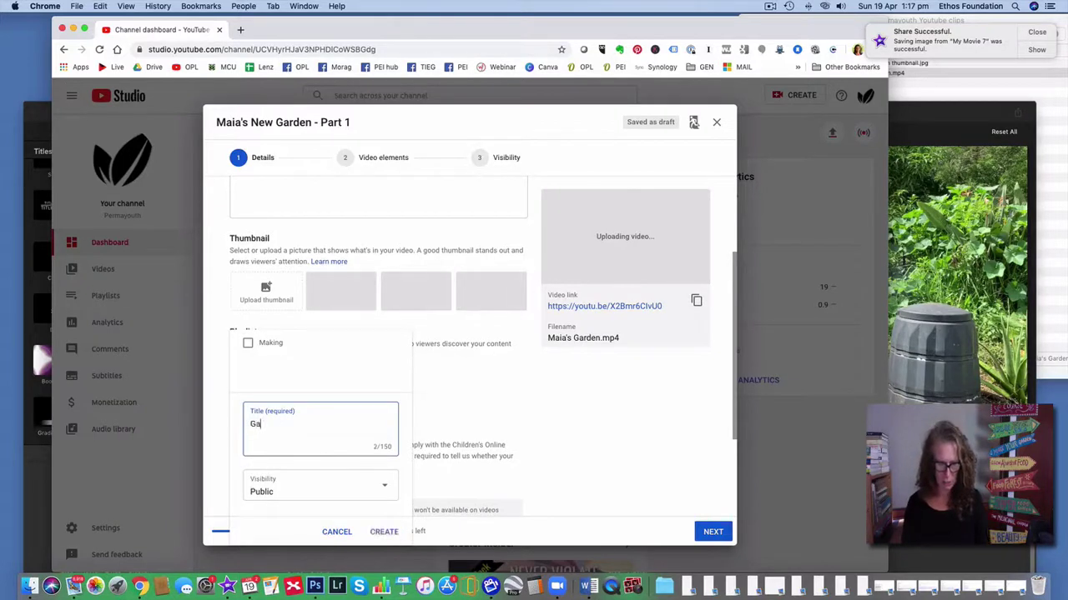
text(rdening)
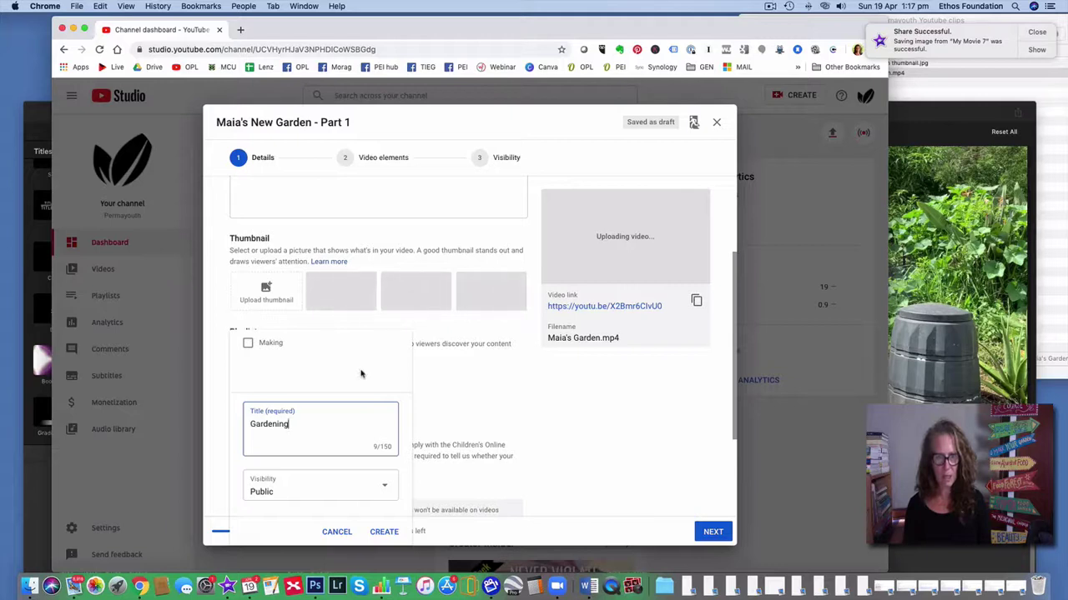
click(384, 533)
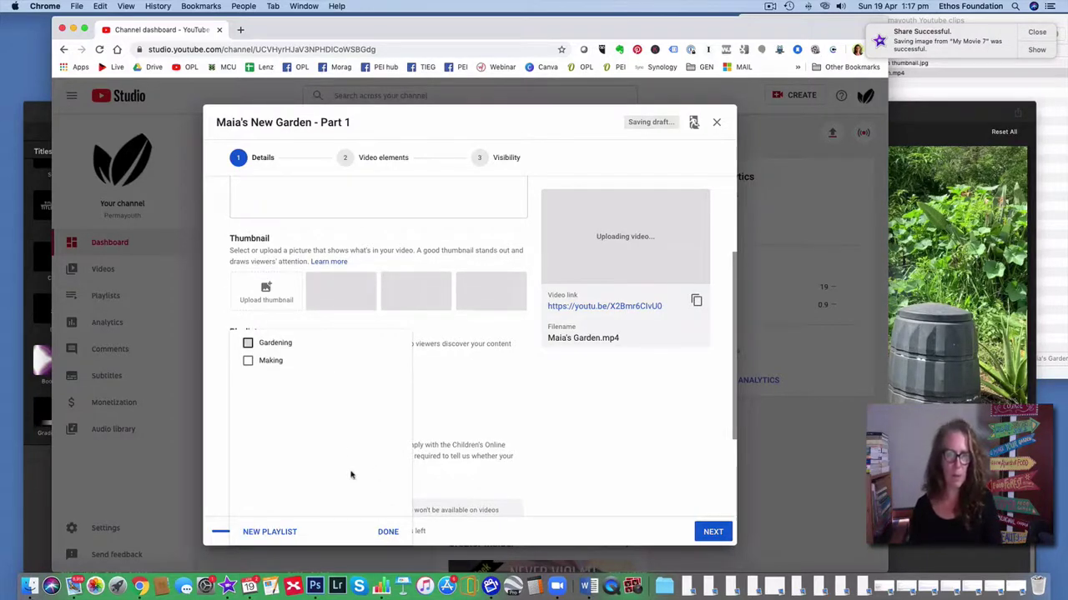
click(247, 343)
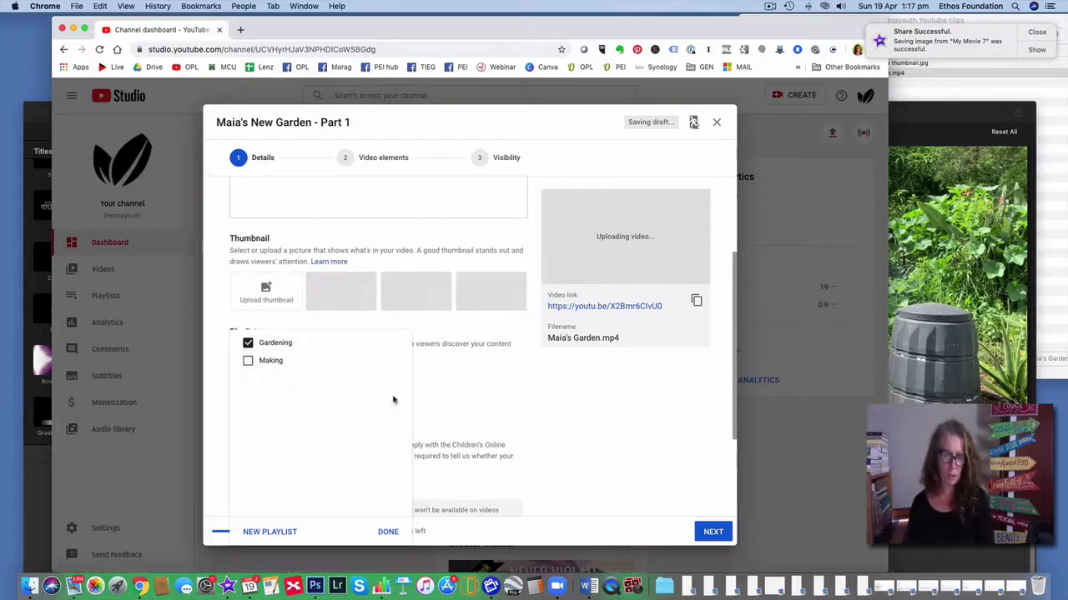
click(387, 532)
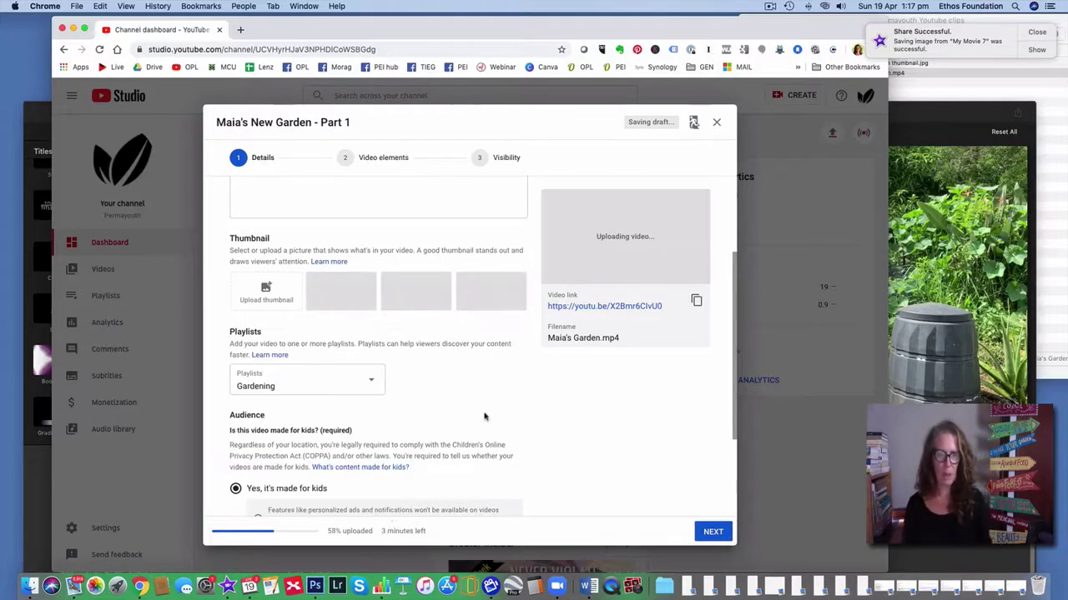
Step: Check the audience setting, continue past the video elements to the visibility settings and choose Unlisted
scroll(484, 413, down, 2)
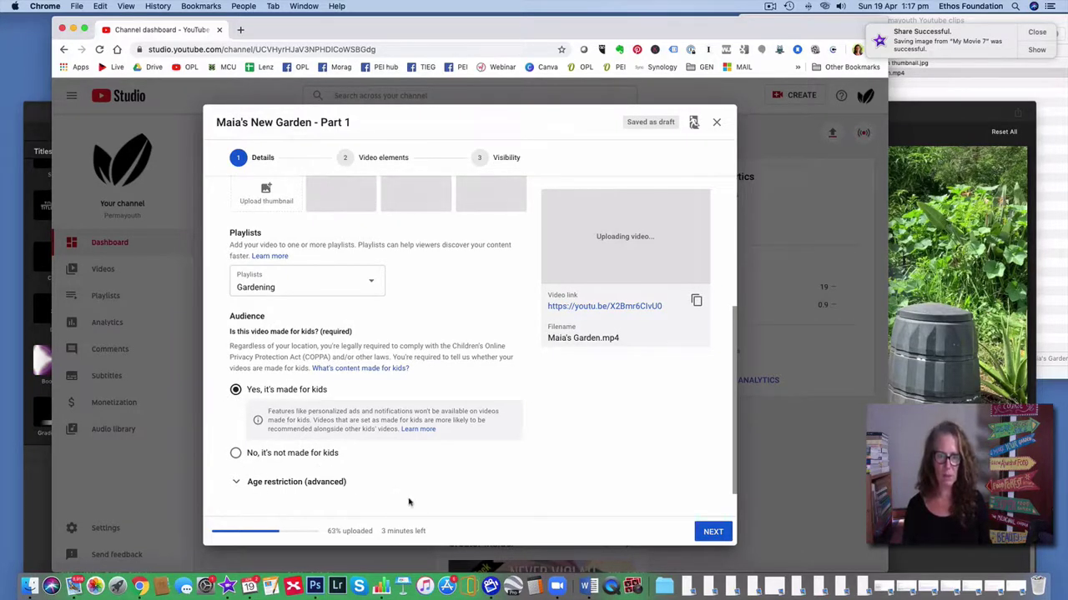
scroll(409, 502, down, 1)
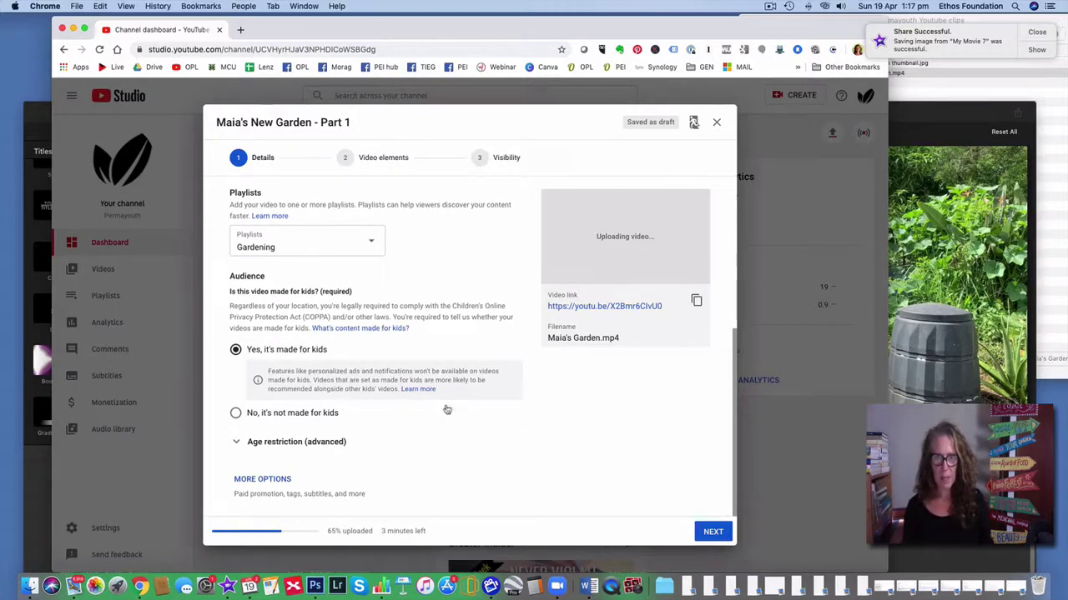
scroll(628, 448, up, 2)
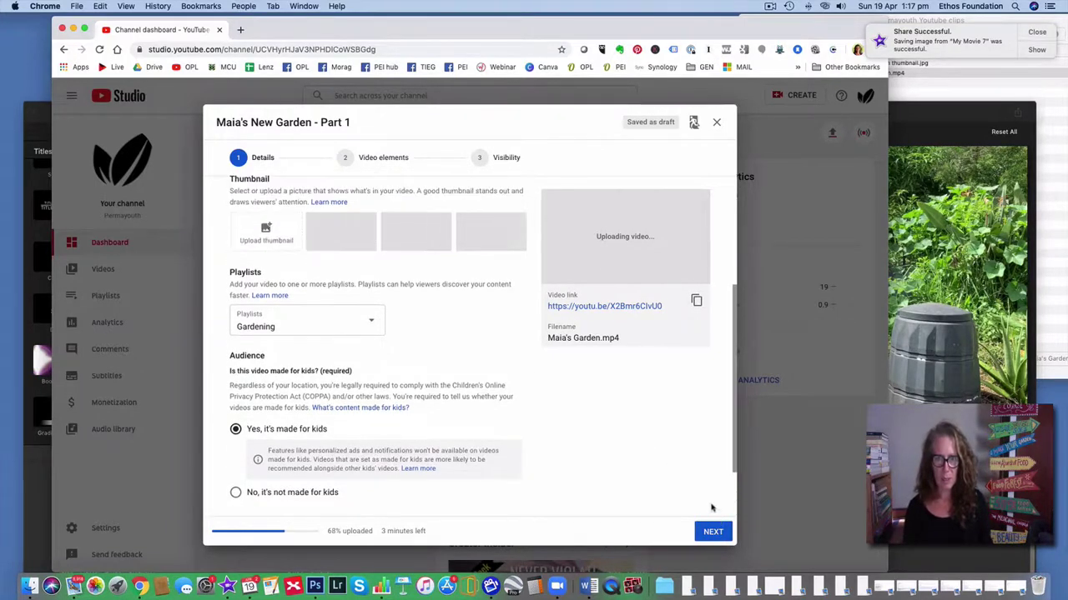
click(711, 533)
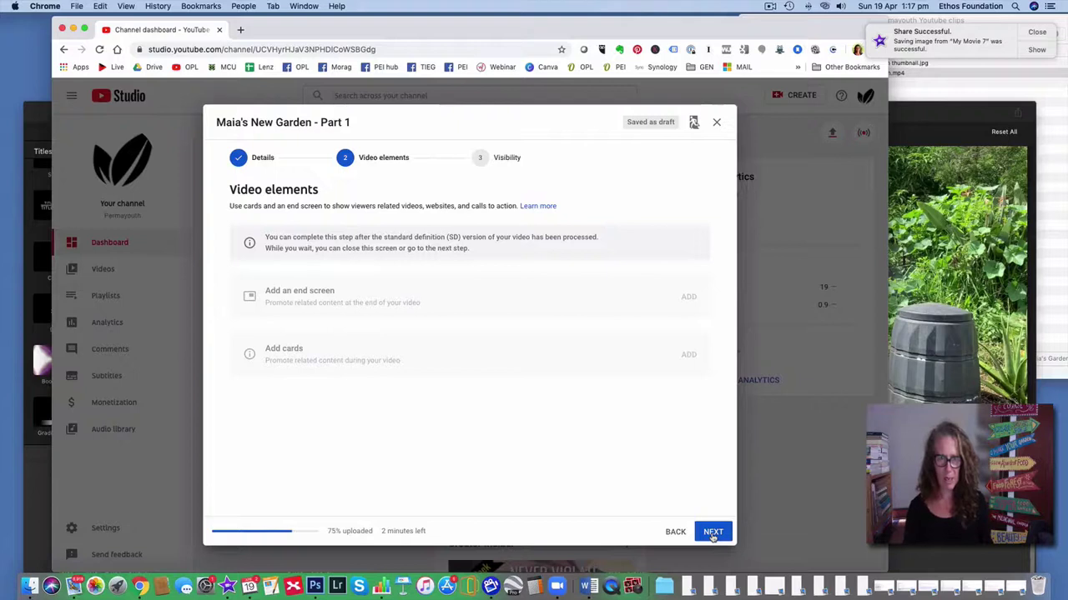
click(713, 534)
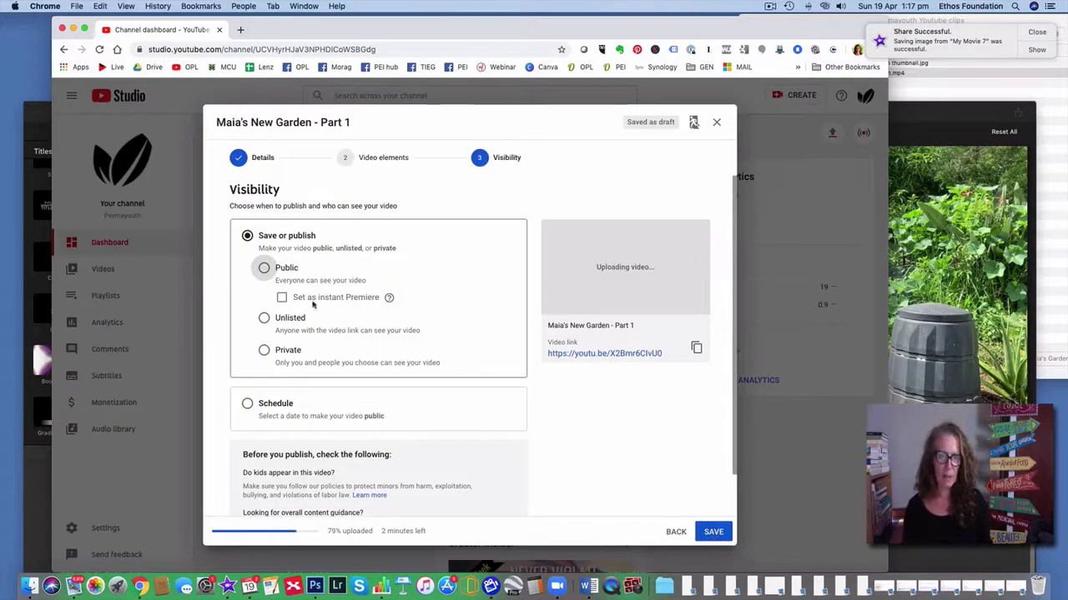
click(265, 319)
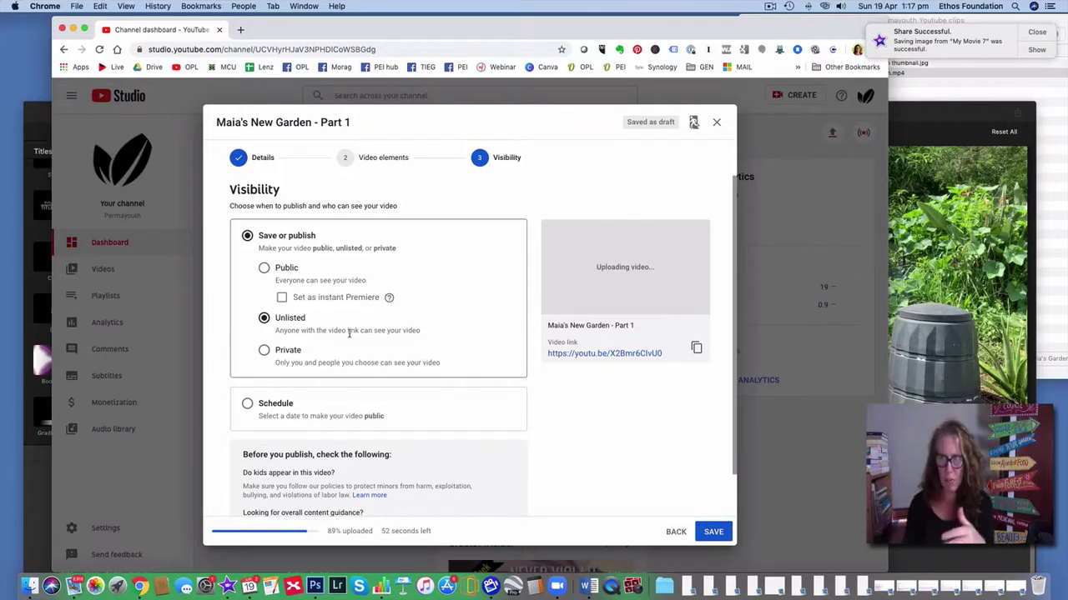
click(1035, 50)
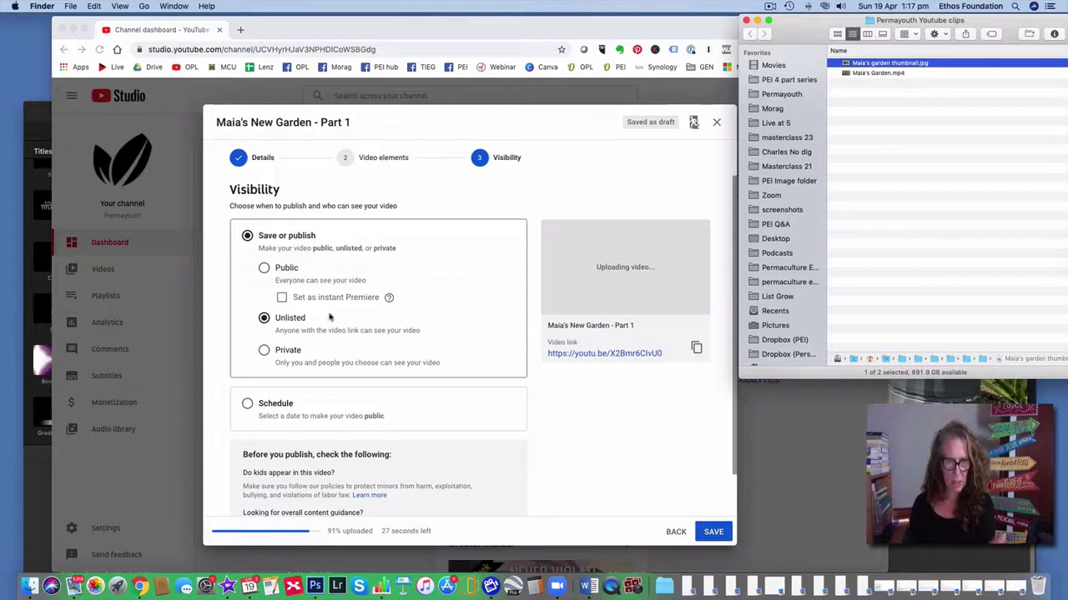
click(266, 267)
click(265, 268)
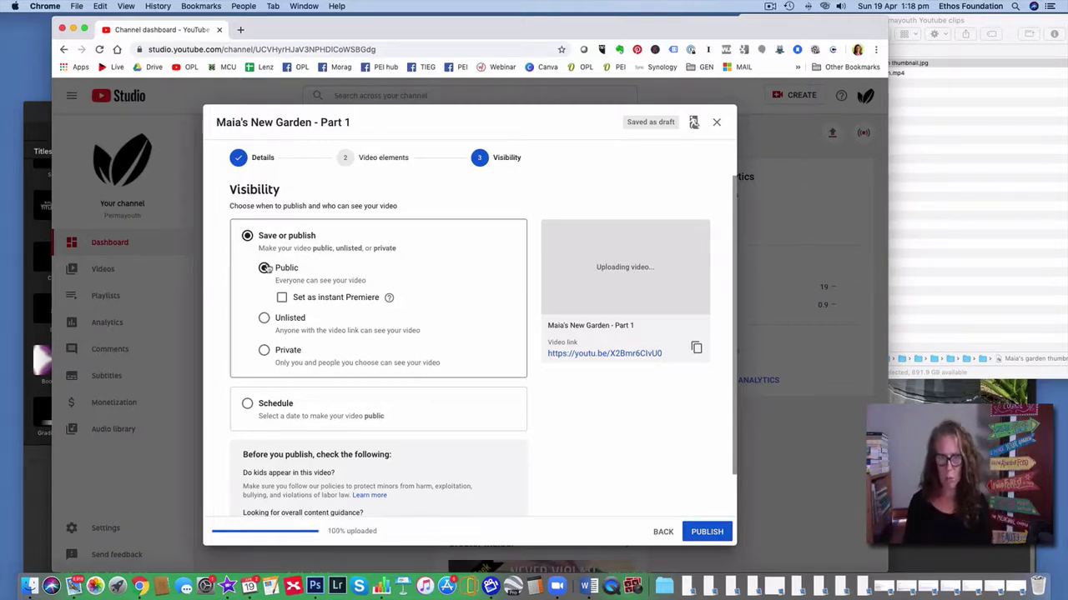
click(265, 319)
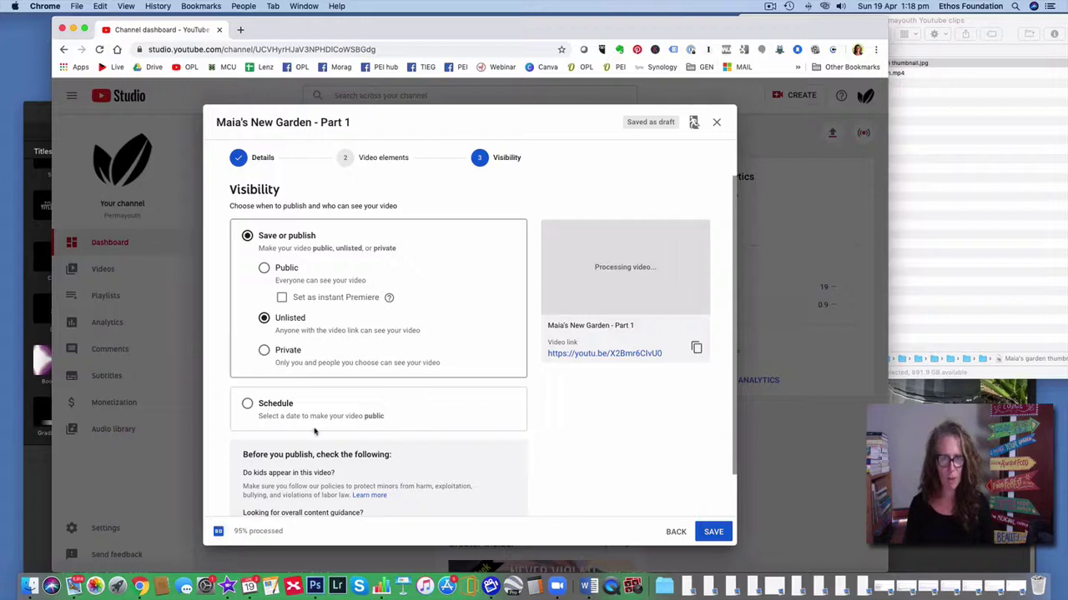
click(247, 406)
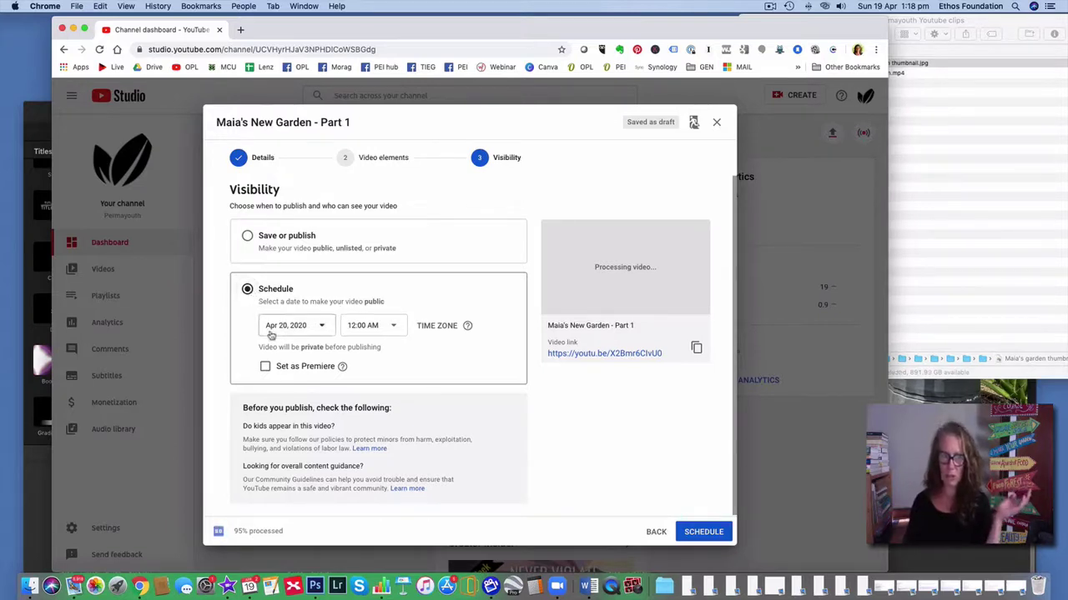
click(248, 236)
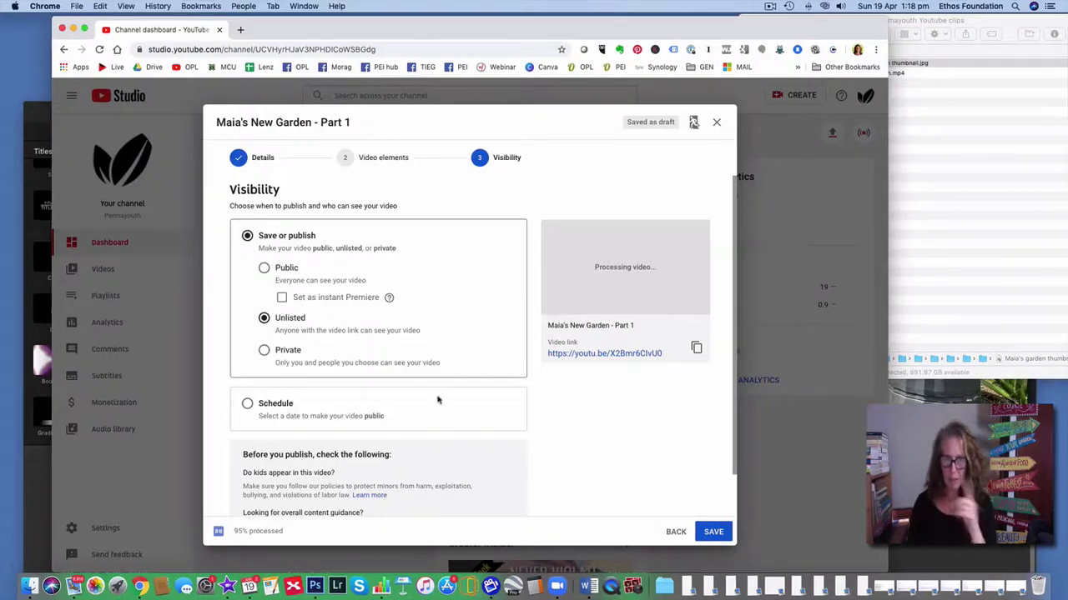
Step: Review the pre-publishing checks and save the video as unlisted
scroll(534, 451, down, 2)
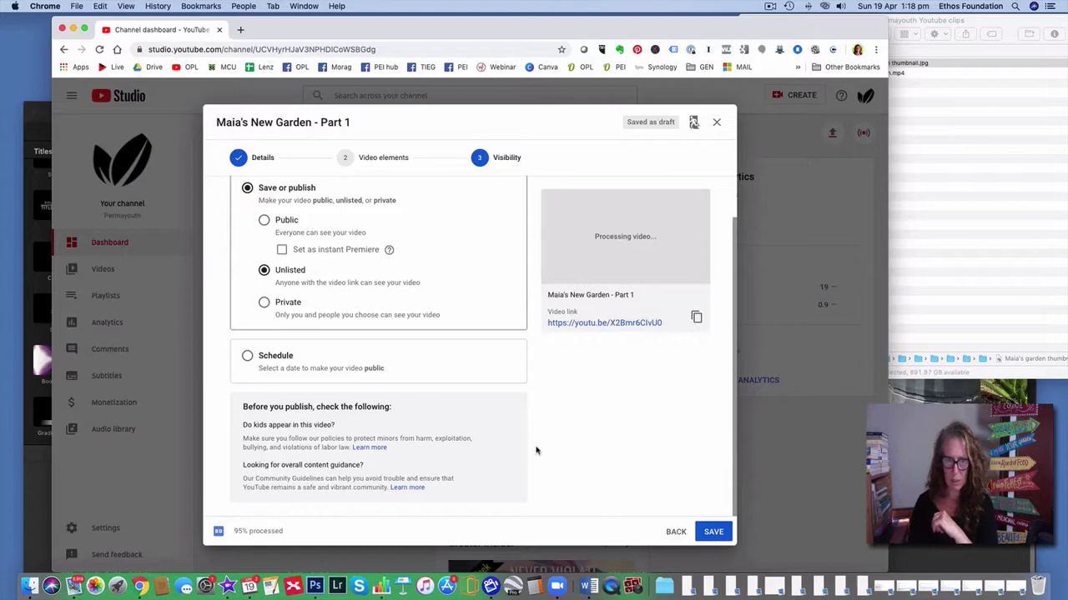
click(719, 537)
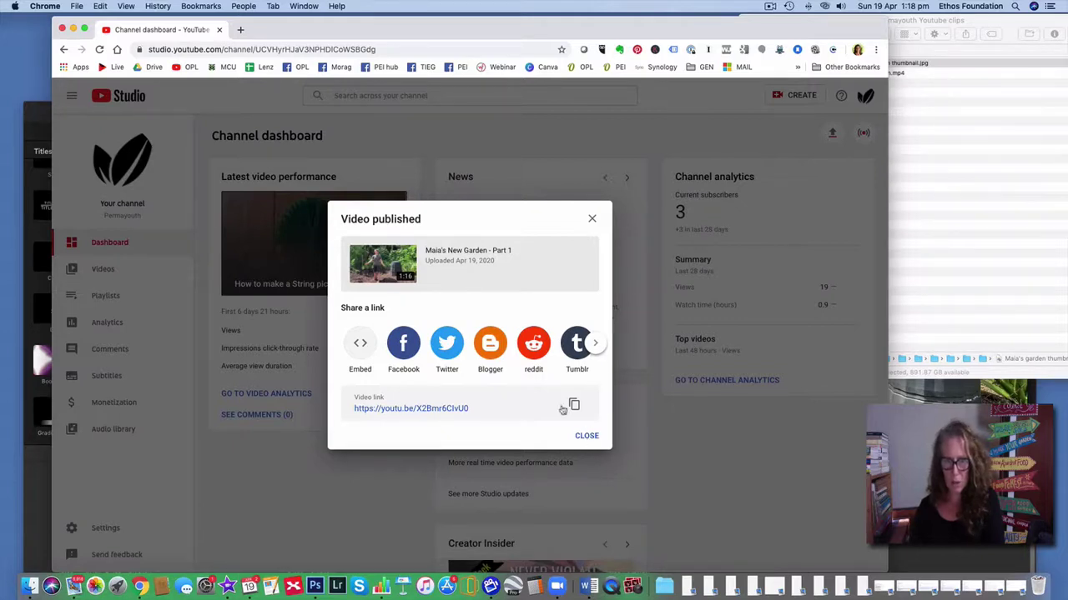
Step: Look through the sharing options, open the Facebook share page and return to the YouTube Studio tab
scroll(546, 375, right, 5)
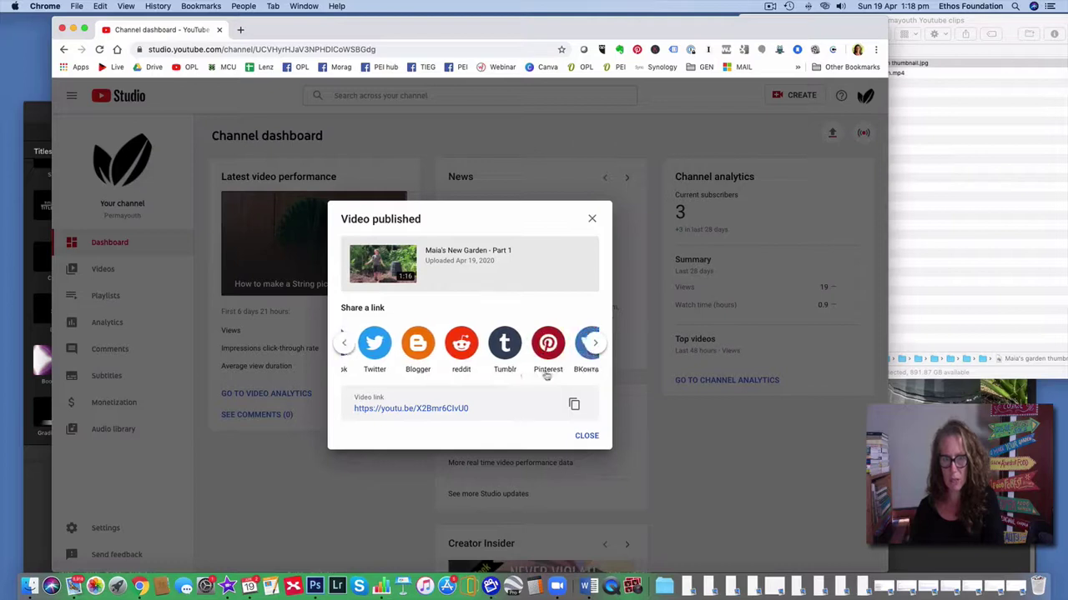
scroll(546, 376, right, 3)
scroll(546, 375, left, 10)
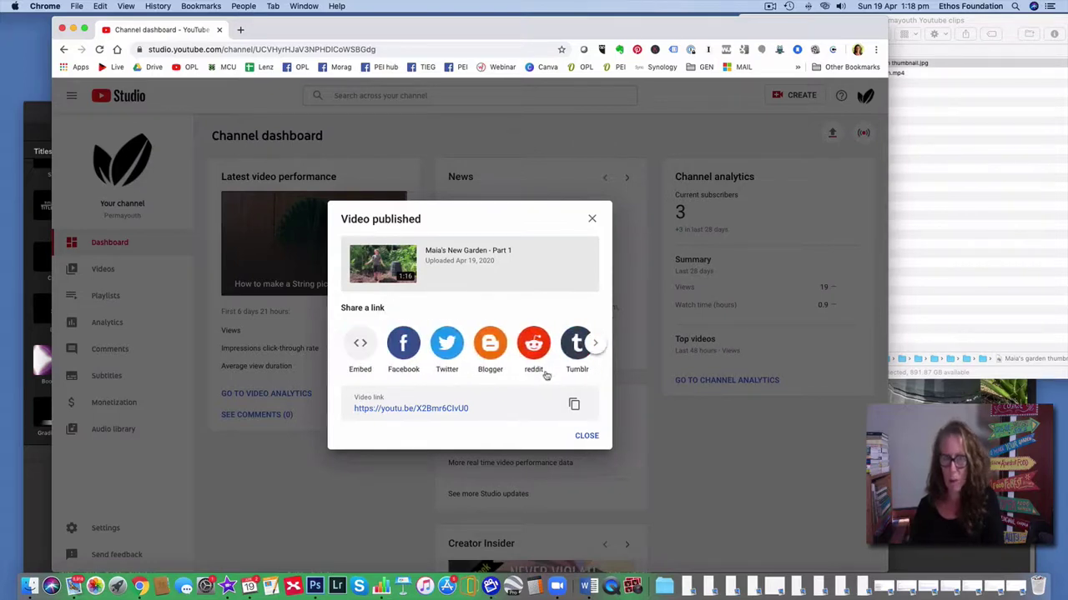
click(405, 354)
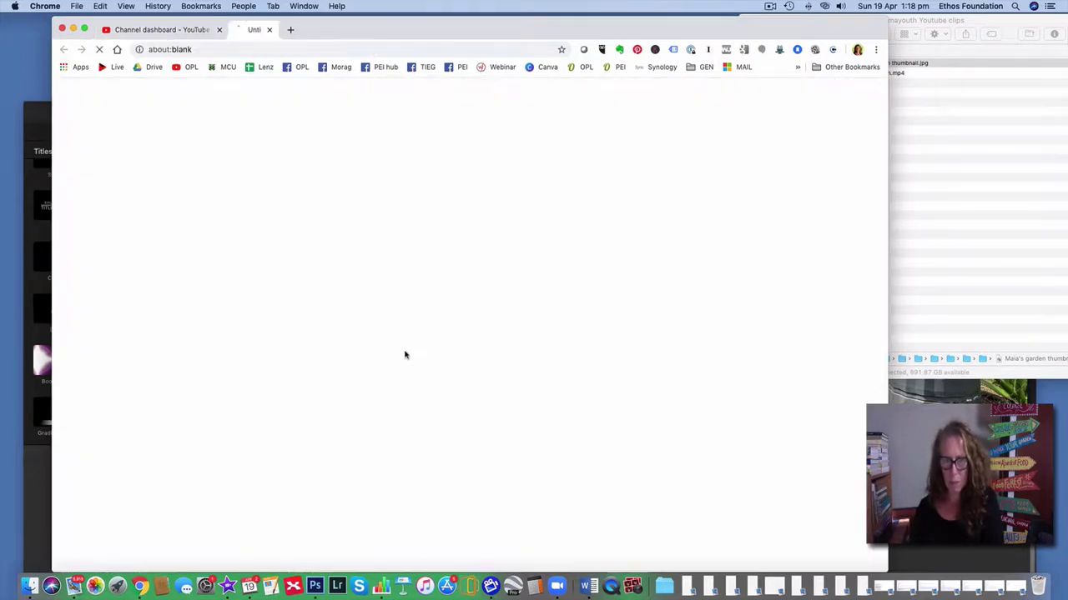
click(187, 29)
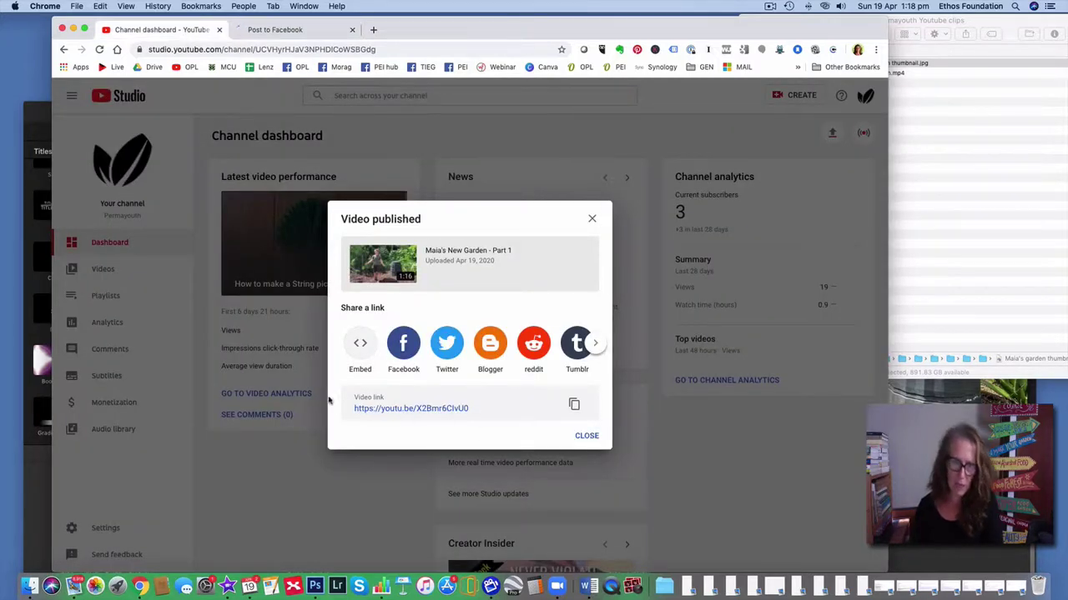
Step: Copy the published video's link and open it in a new browser tab
click(573, 405)
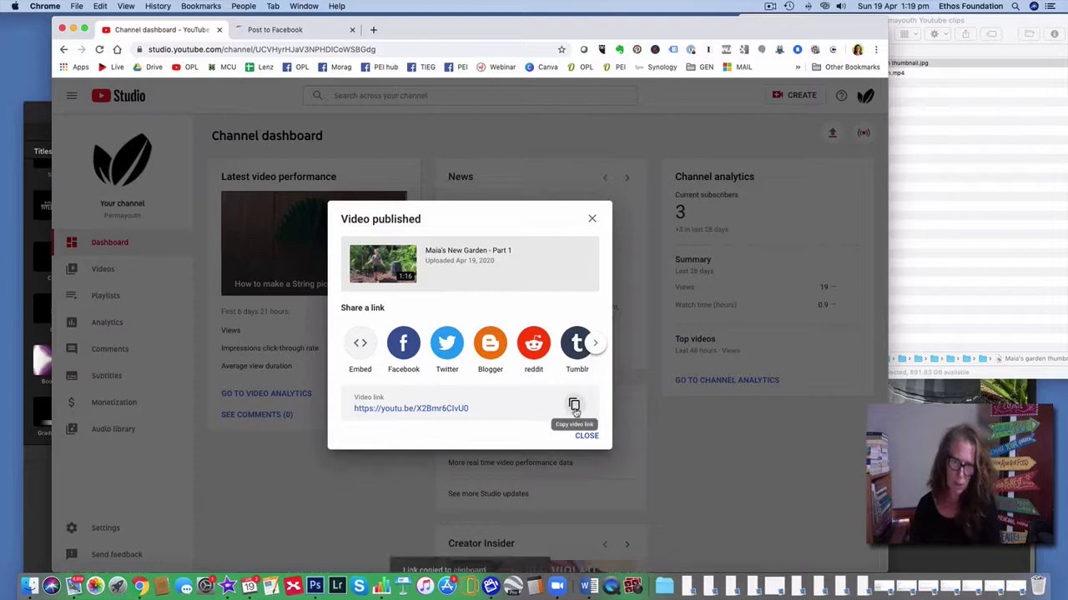
click(372, 29)
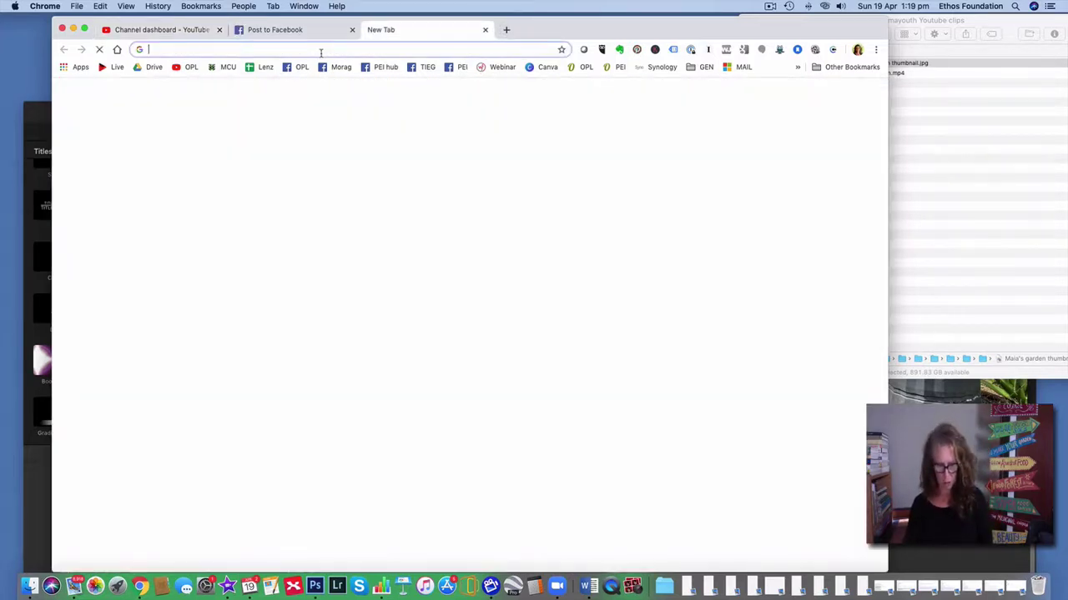
key(super+v)
key(Return)
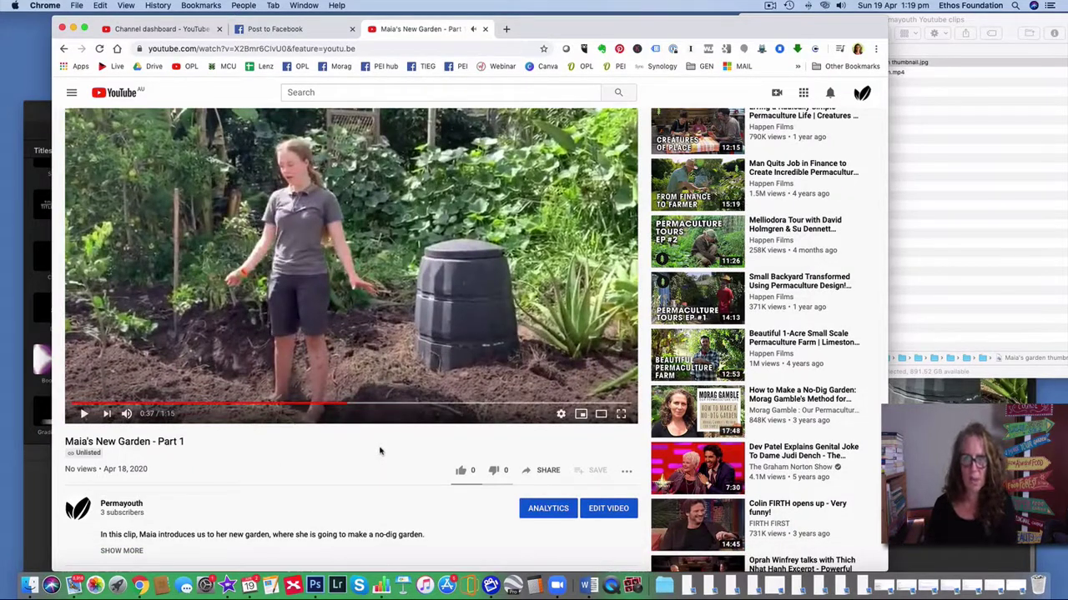
Step: Like the video and look over the description and comments area below it
click(461, 471)
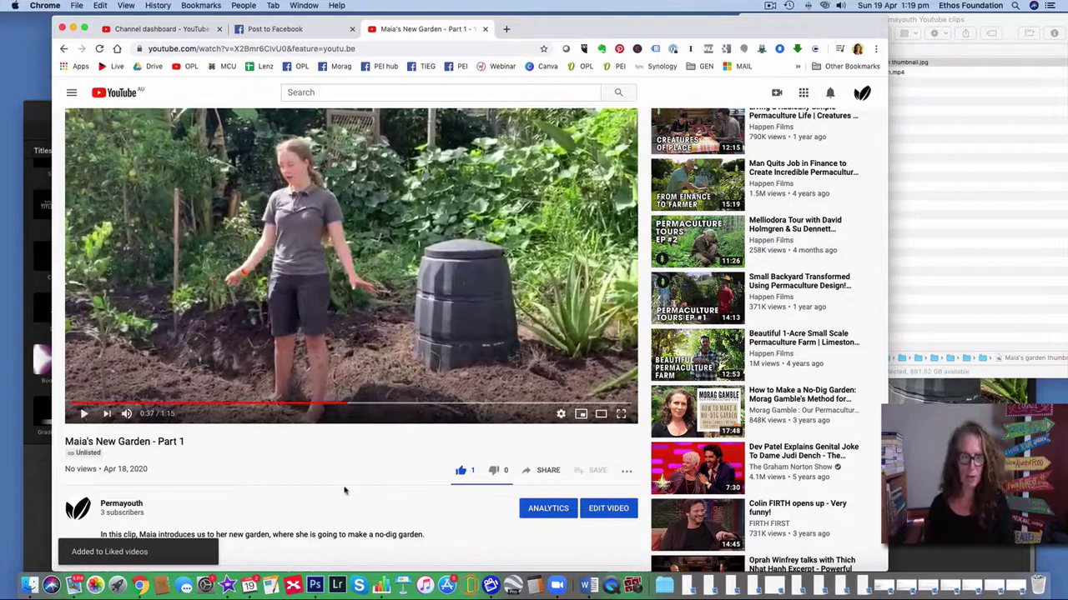
scroll(331, 505, down, 3)
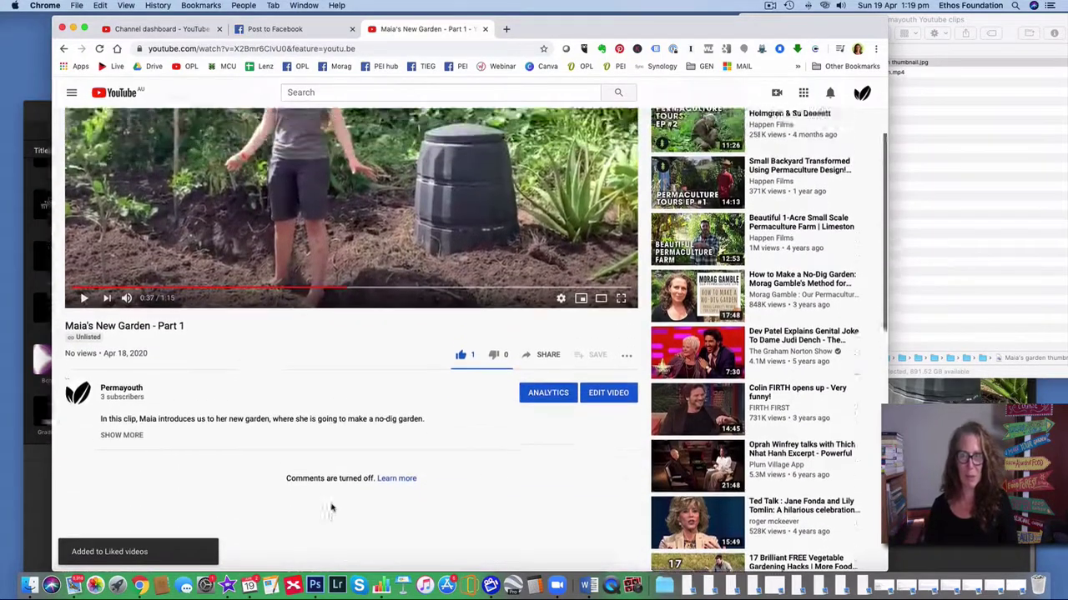
scroll(331, 508, up, 3)
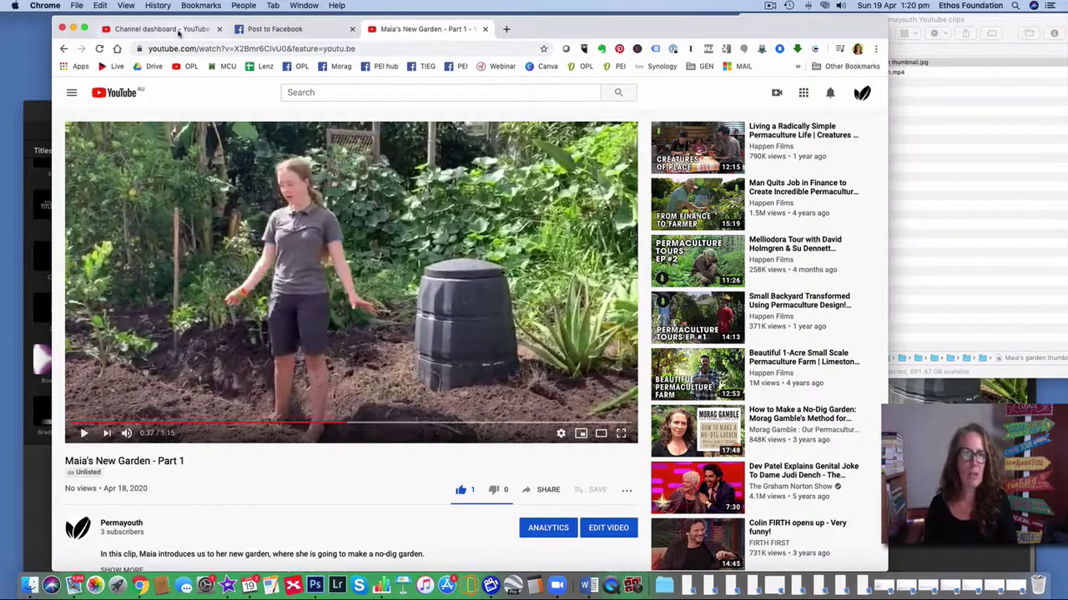
Step: Return to YouTube Studio, close the published video dialog and open the channel's list of videos
click(159, 28)
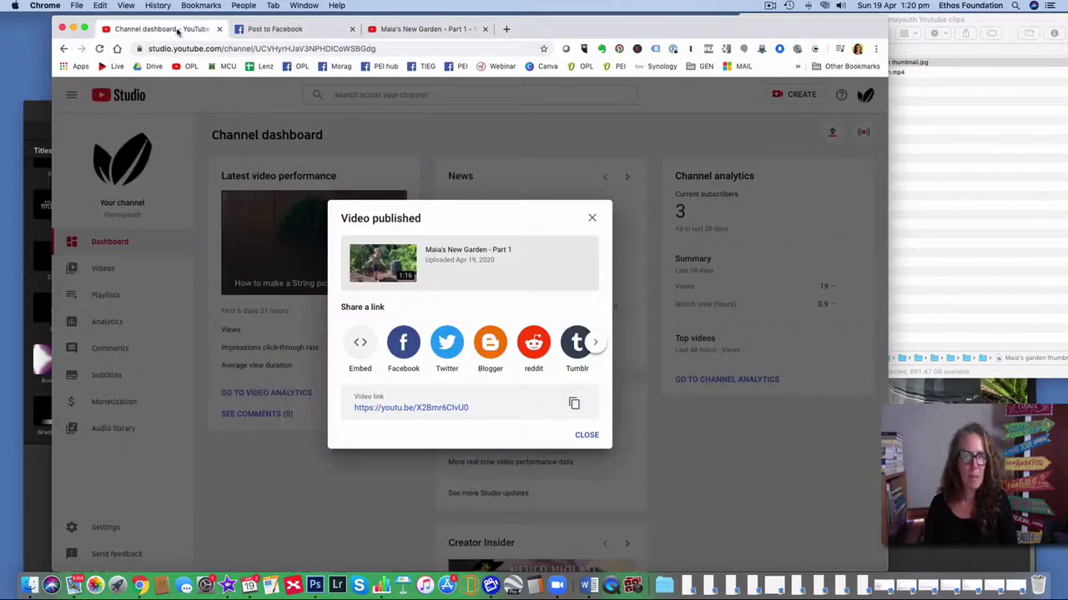
click(592, 217)
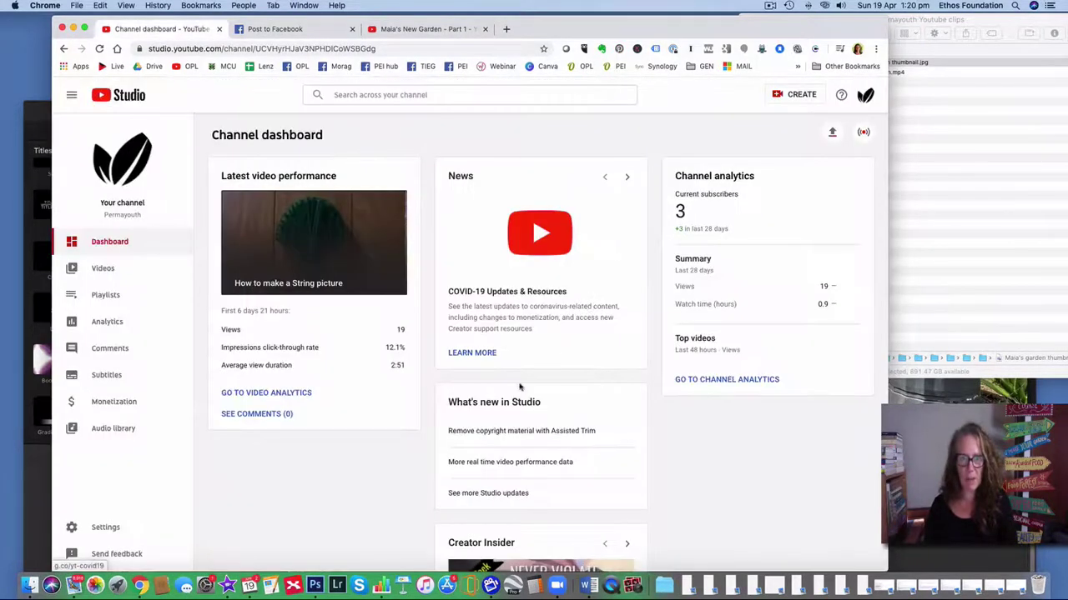
click(103, 270)
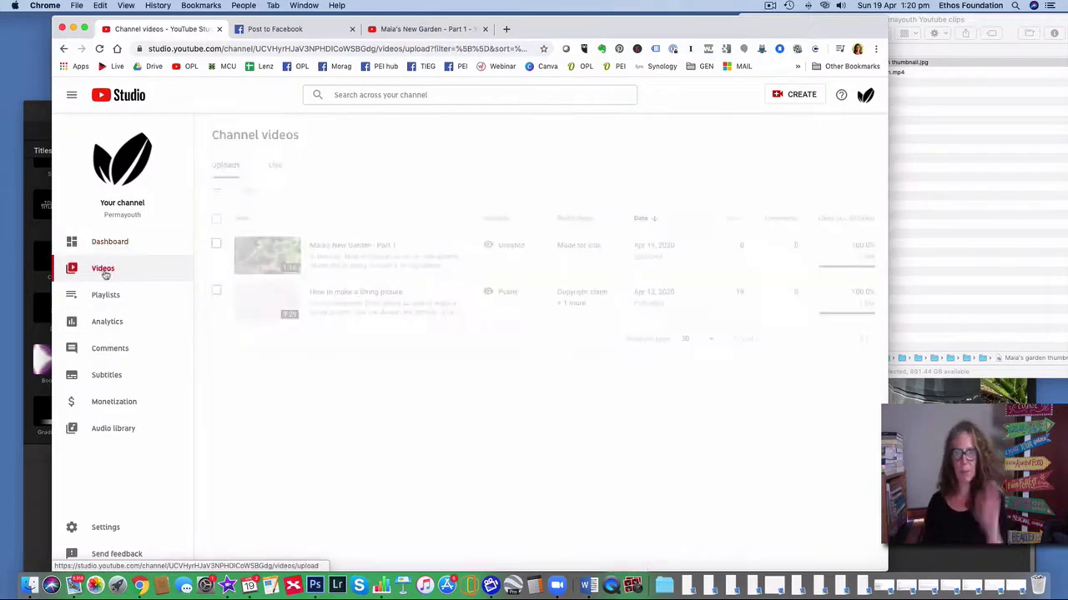
Step: Open the unlisted garden video's details and upload the garden thumbnail JPG from the Permayouth Youtube clips folder as its custom thumbnail
mouse_move(365, 269)
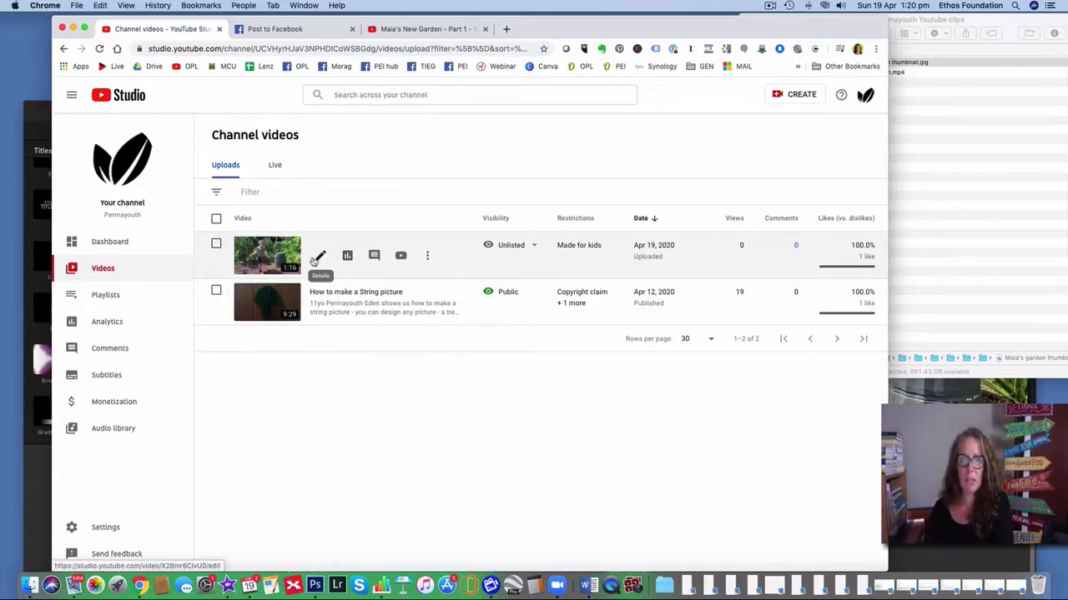
click(320, 256)
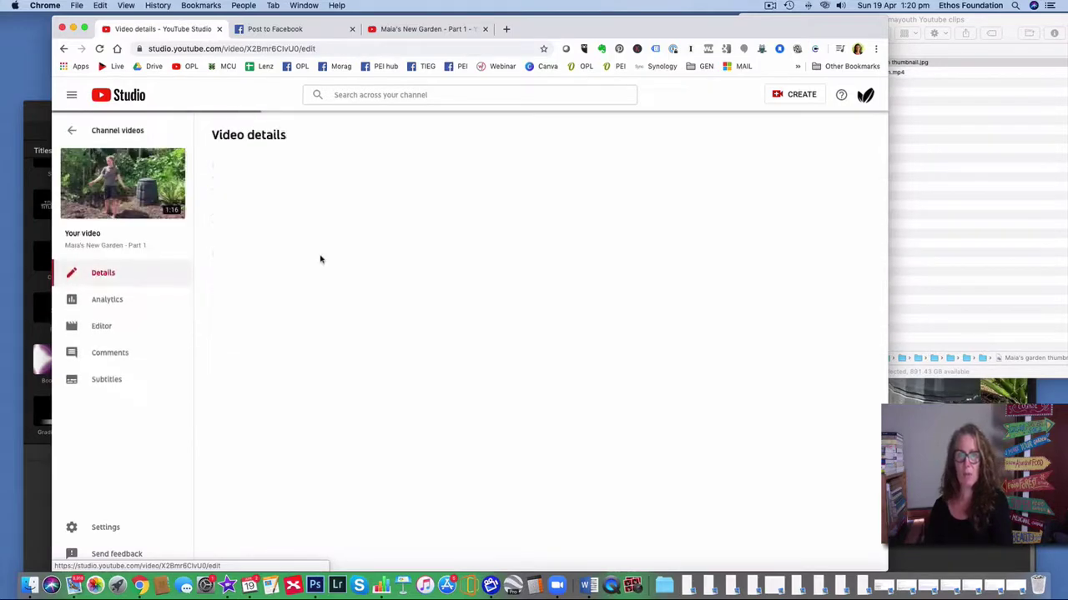
scroll(469, 349, down, 3)
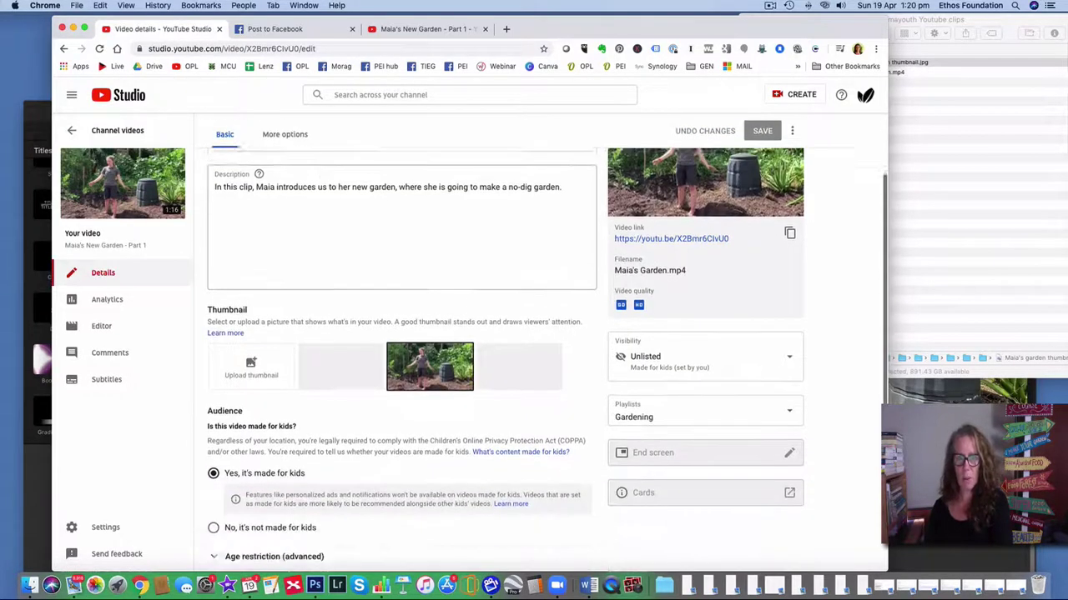
click(269, 347)
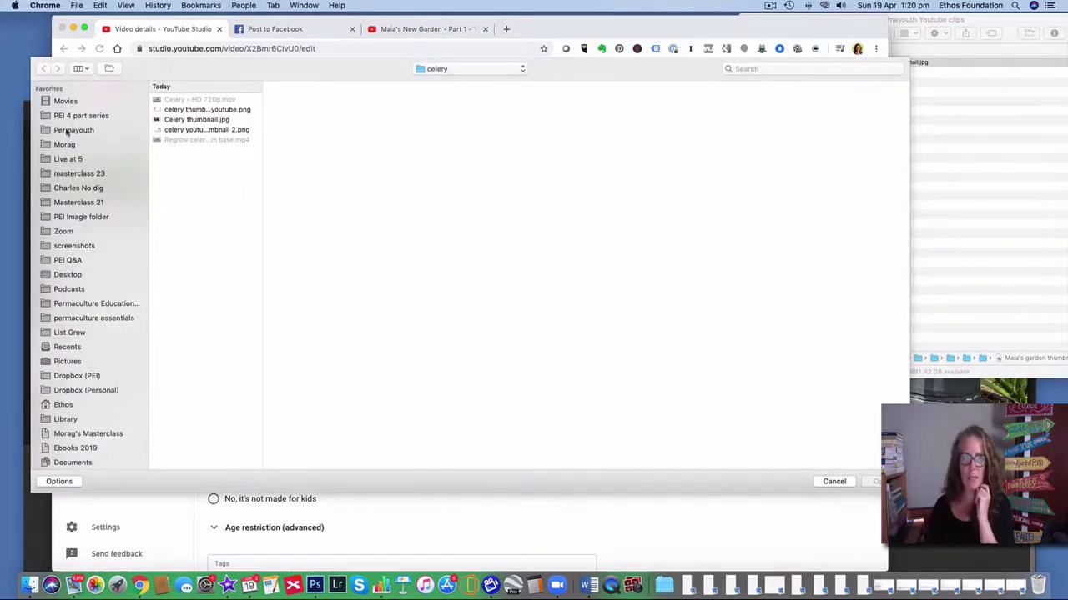
click(68, 131)
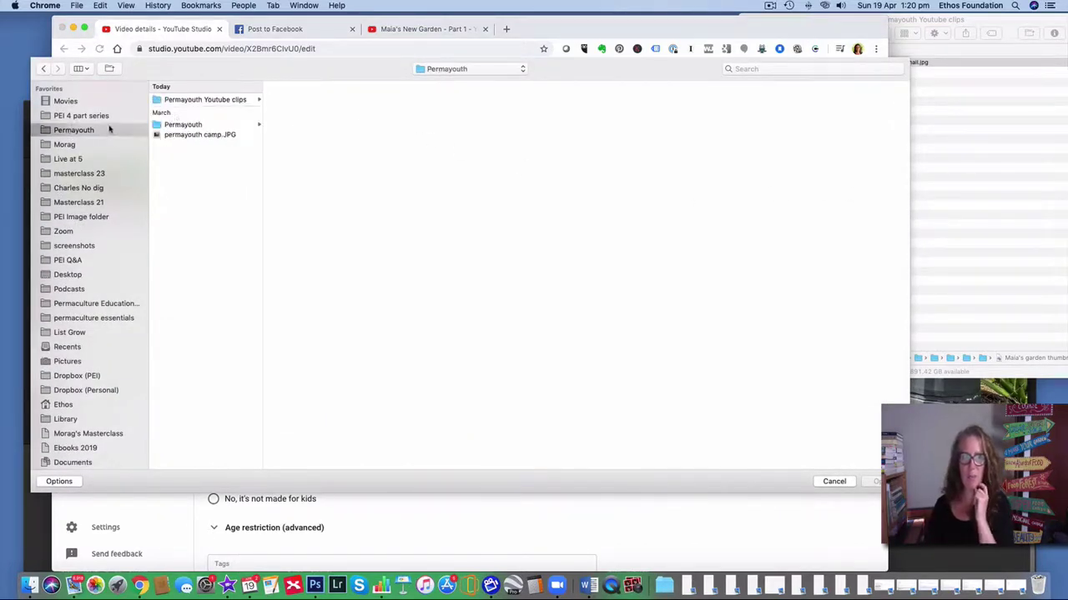
click(191, 104)
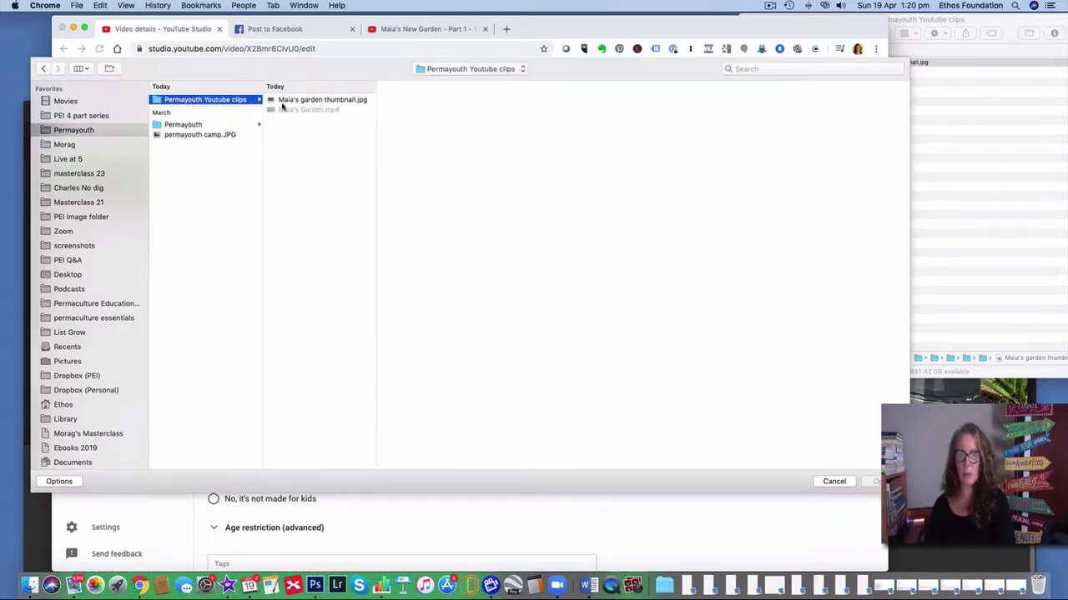
click(297, 100)
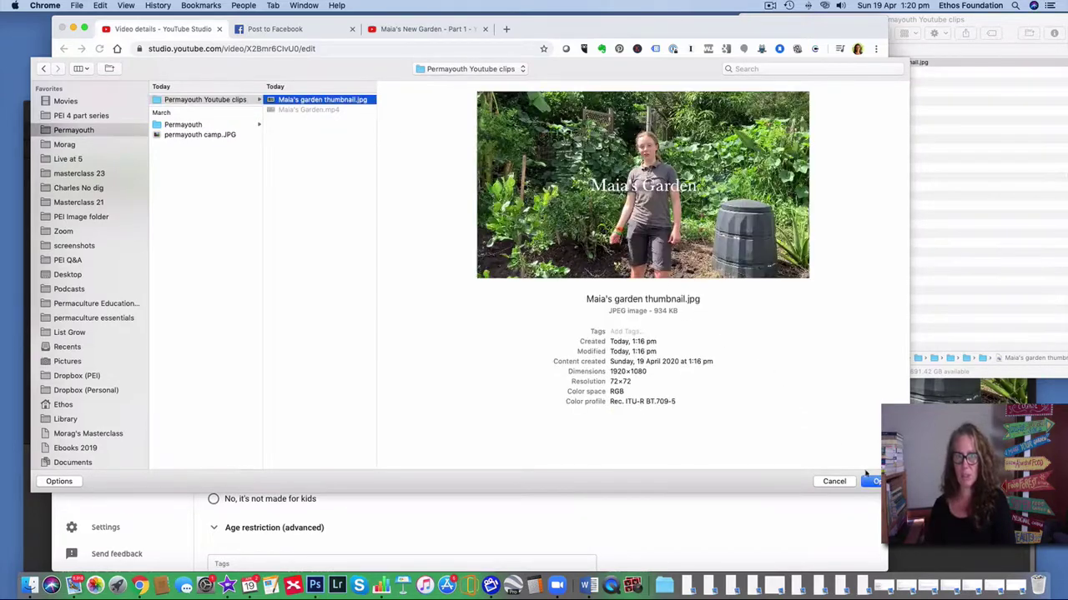
click(874, 482)
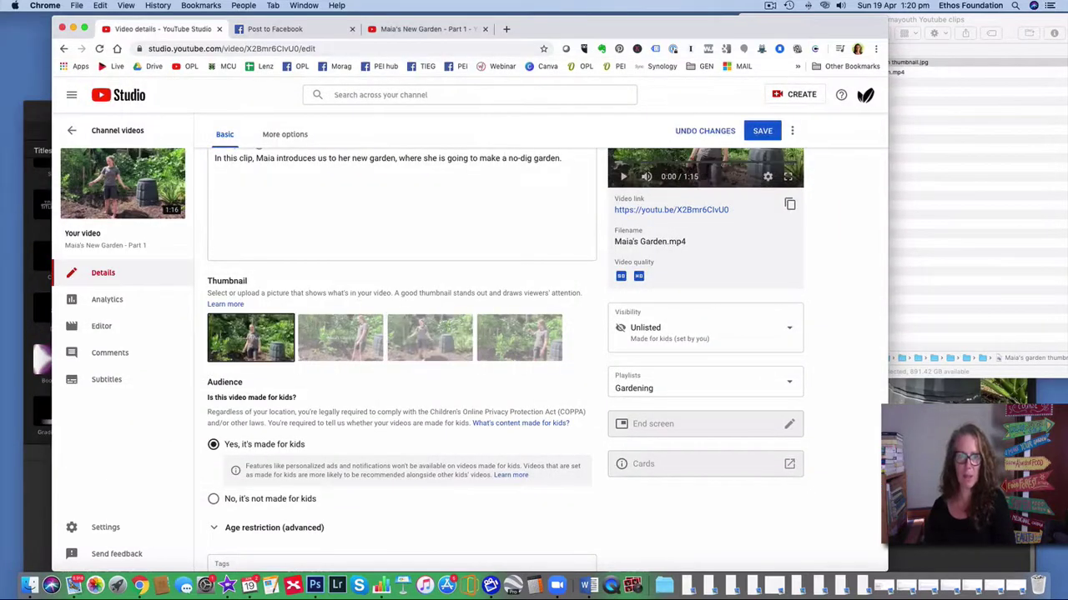
Step: Save the video's changed details and return to the channel's list of videos
scroll(367, 351, up, 1)
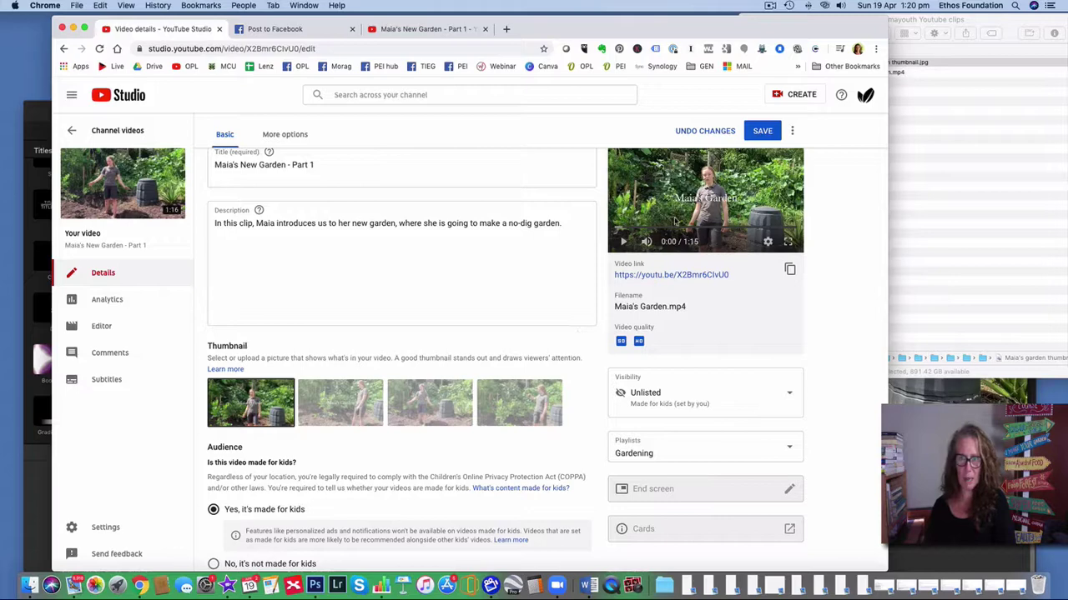
click(763, 131)
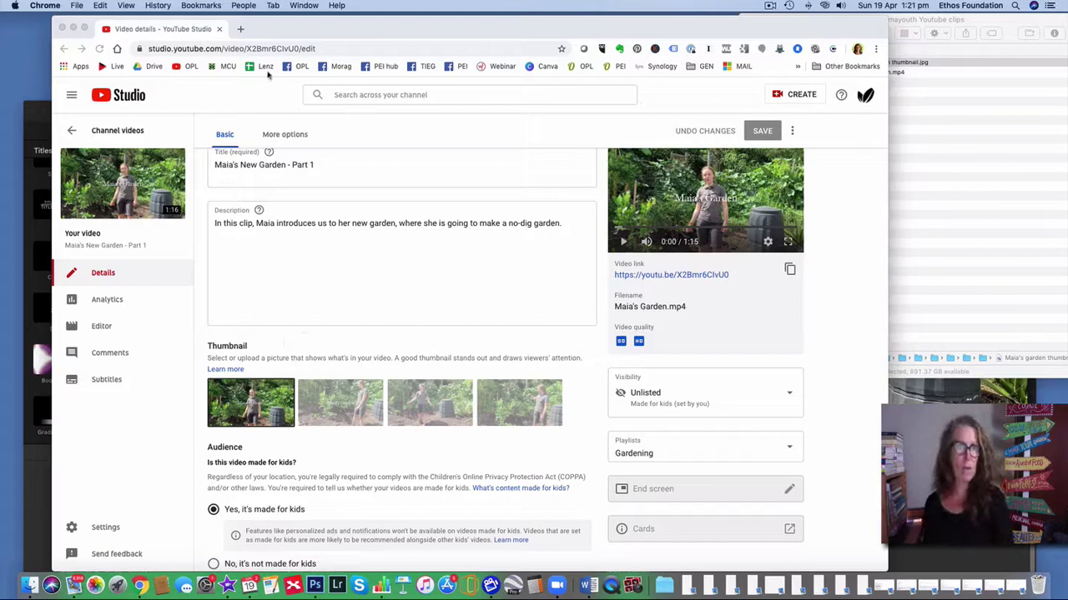
click(71, 132)
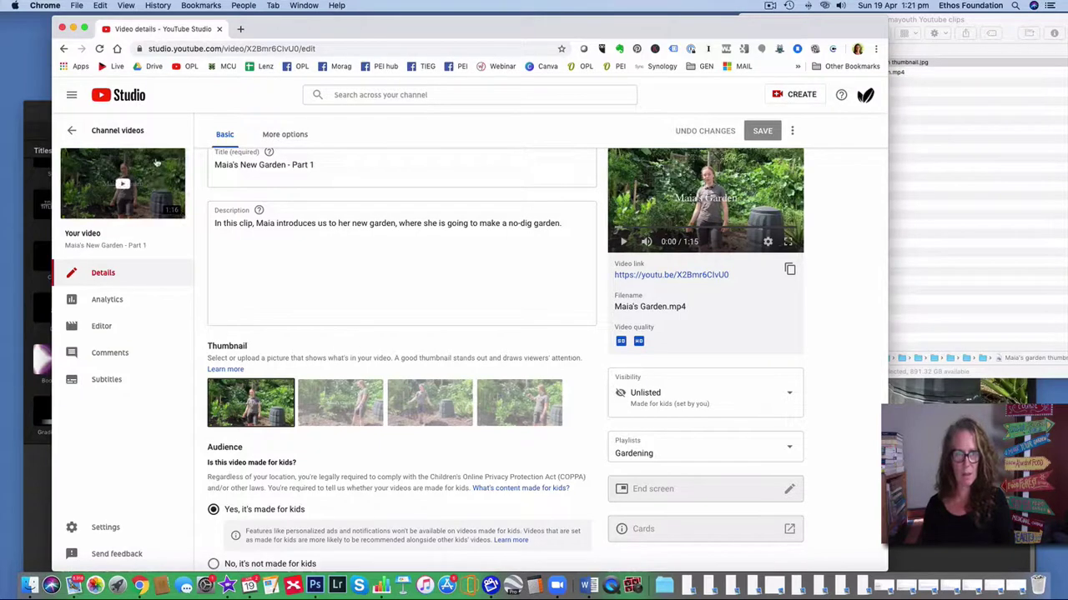
click(74, 134)
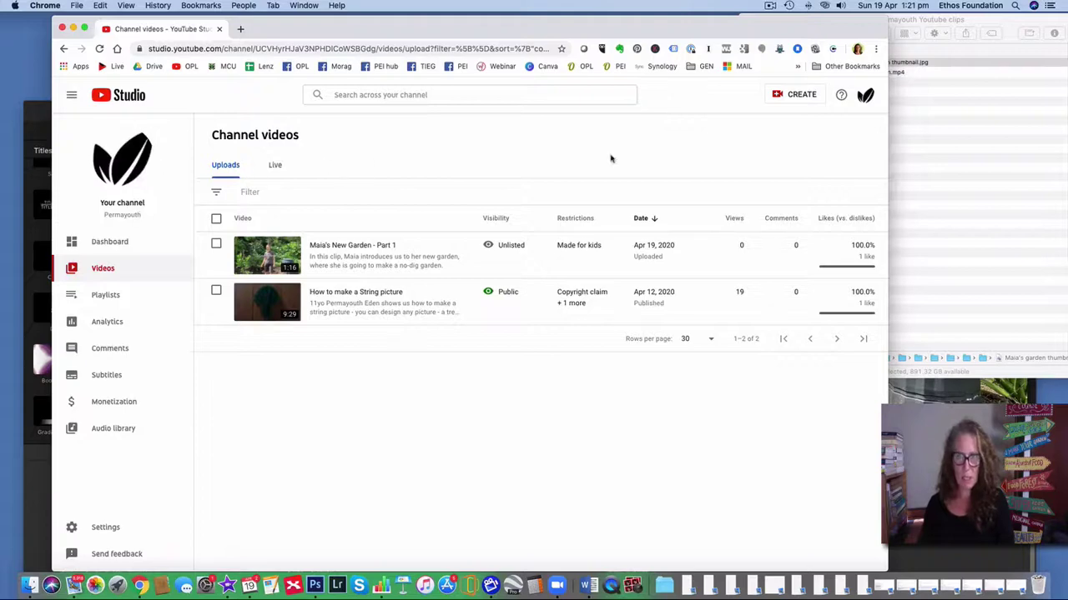
Step: Go through the channel dashboard to the public Permayouth channel page and open its list of videos
click(107, 248)
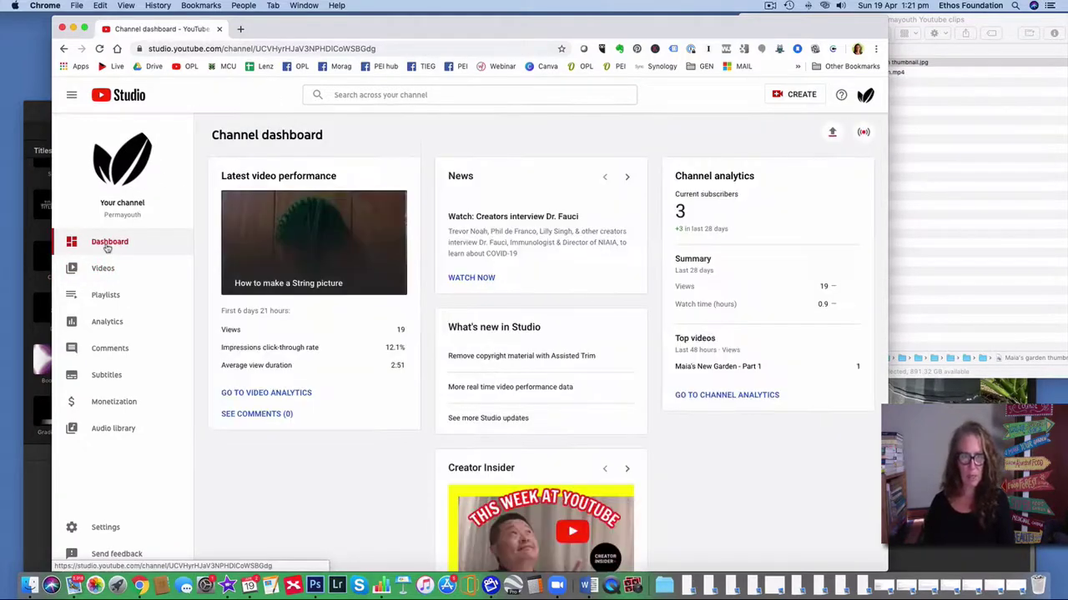
click(129, 156)
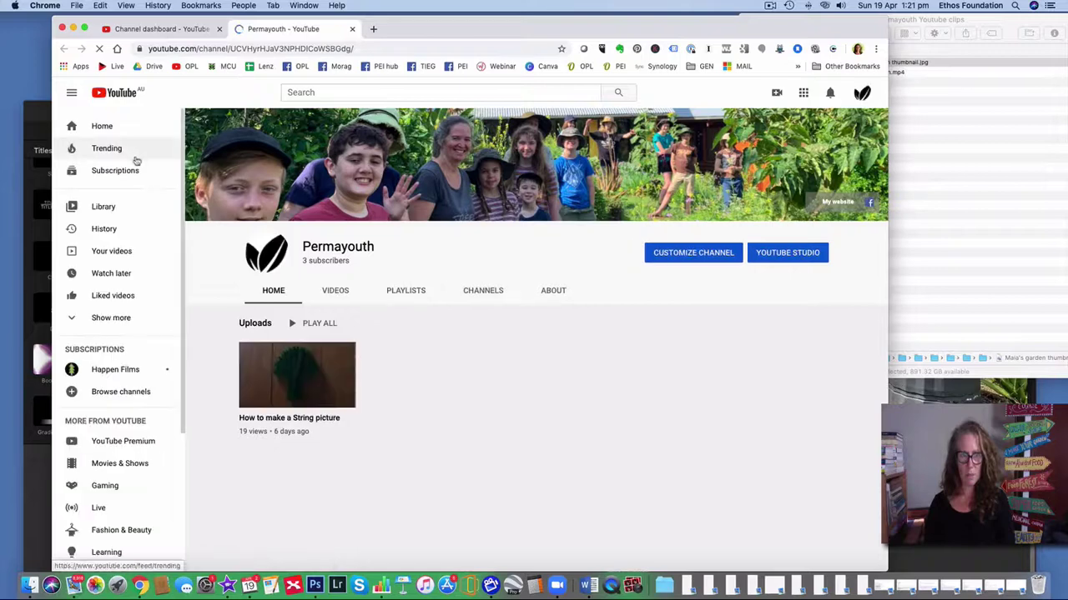
click(339, 294)
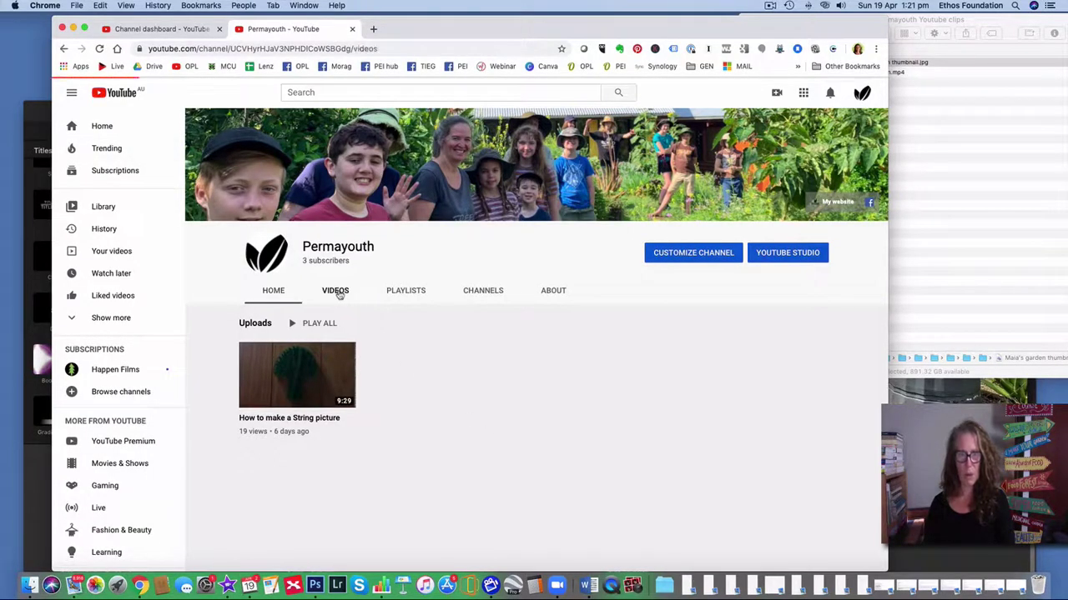